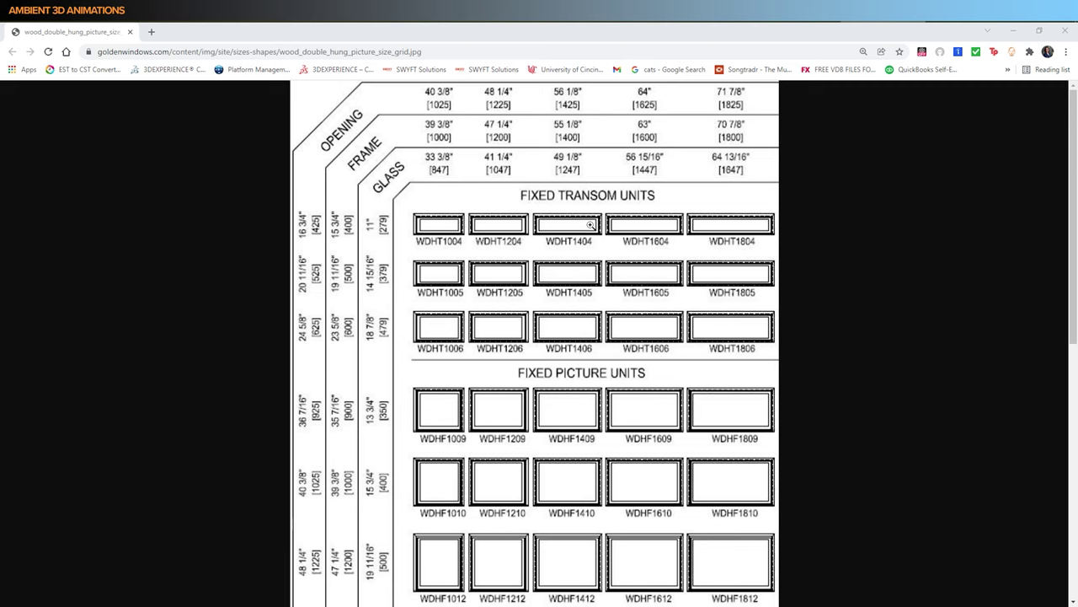
Examine the wood window size chart, comparing opening, frame and glass dimensions for the fixed transom and fixed picture units
{"action": "scroll", "coordinate": [481, 340], "scroll_direction": "down", "scroll_amount": 6}
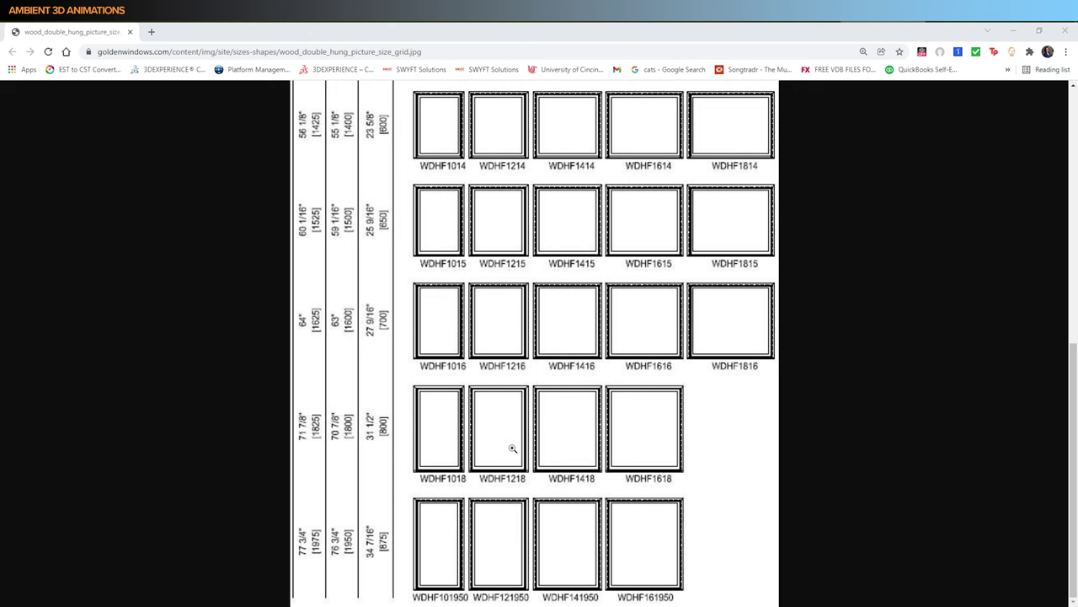
{"action": "scroll", "coordinate": [512, 448], "scroll_direction": "up", "scroll_amount": 8}
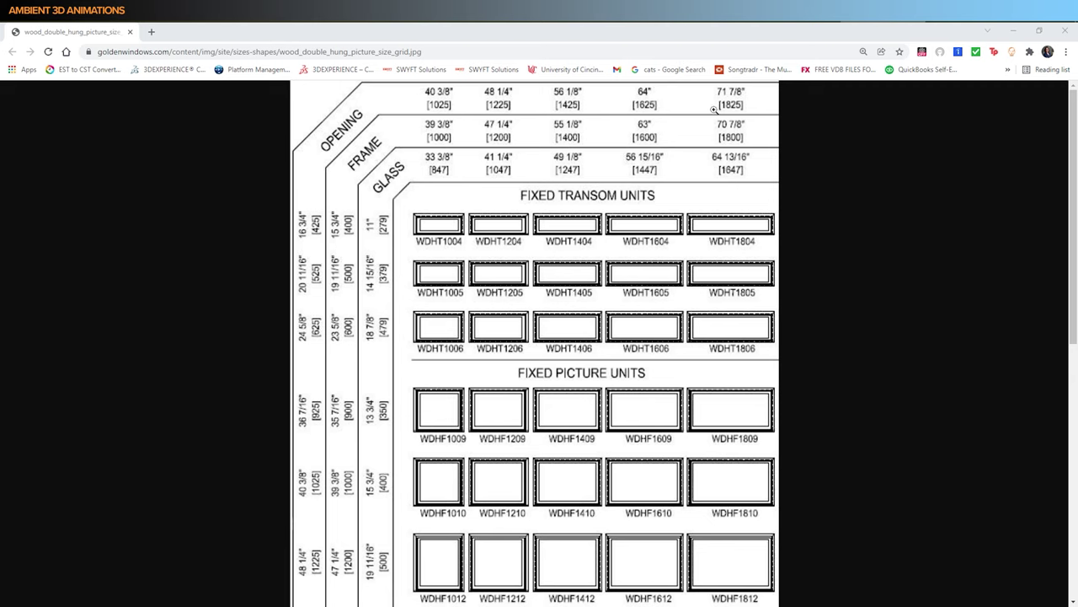
{"action": "scroll", "coordinate": [477, 209], "scroll_direction": "down", "scroll_amount": 6}
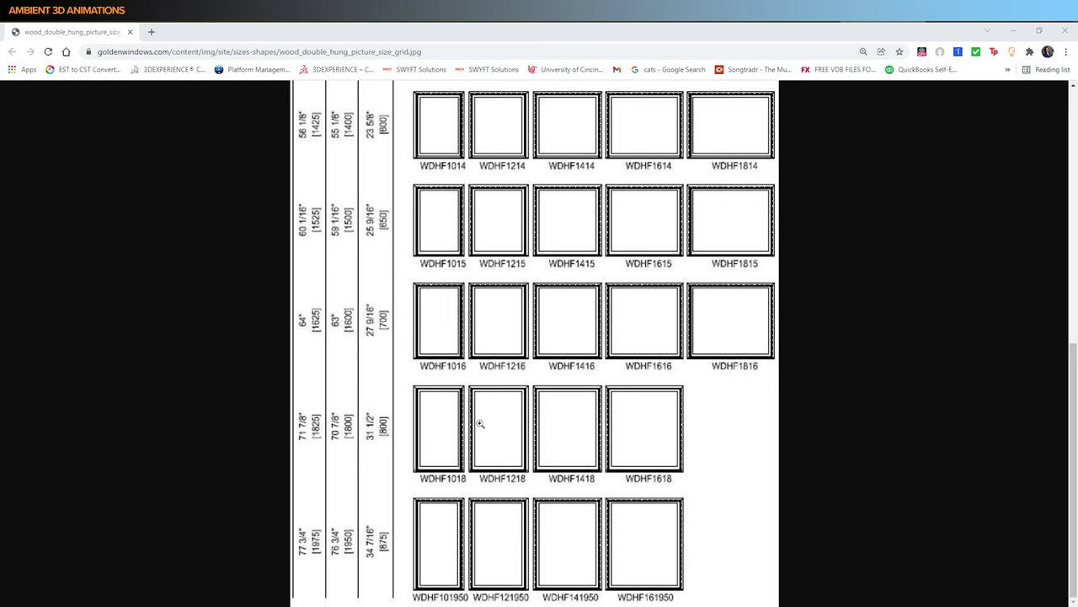
{"action": "scroll", "coordinate": [502, 421], "scroll_direction": "up", "scroll_amount": 6}
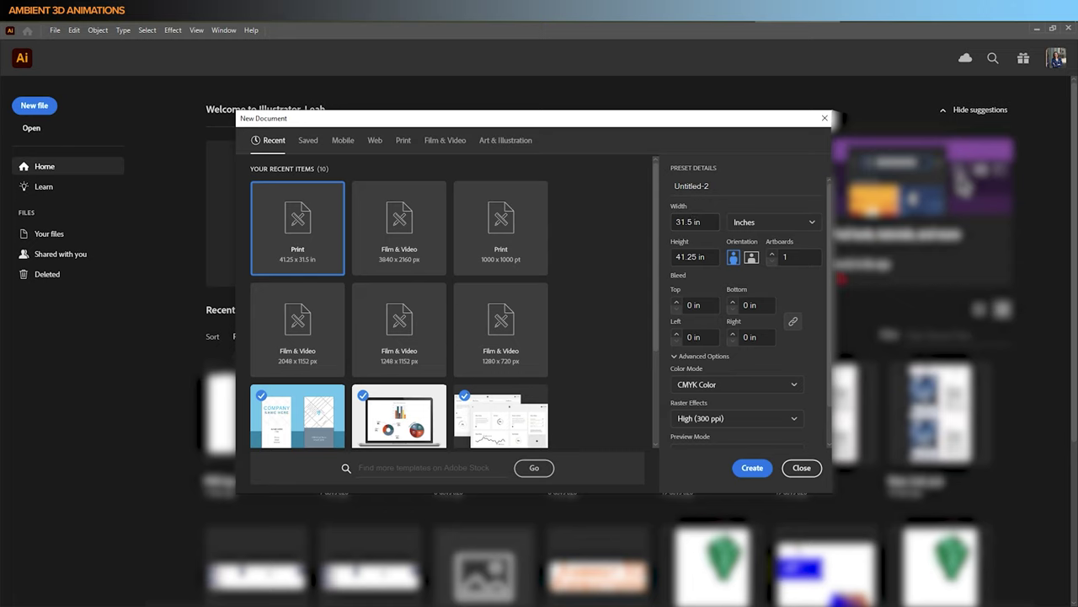
Create a portrait print document 31.5 in wide and 41.25 in high, with CMYK color and 300 ppi raster effects
{"action": "scroll", "coordinate": [801, 253], "scroll_direction": "down", "scroll_amount": 1}
{"action": "scroll", "coordinate": [800, 253], "scroll_direction": "up", "scroll_amount": 1}
{"action": "left_click", "coordinate": [753, 467]}
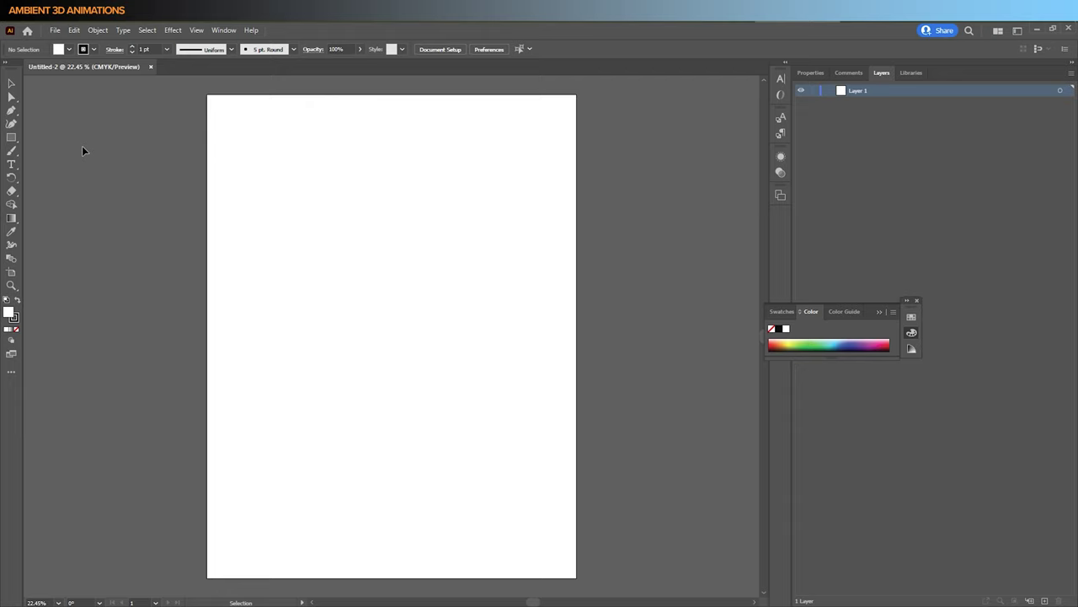
Draw the left side of the tree outline with the Pen tool, from the trunk base around the long left branch to the crotch
{"action": "key", "text": "p"}
{"action": "left_click", "coordinate": [315, 573]}
{"action": "left_click_drag", "start_coordinate": [358, 492], "coordinate": [375, 351]}
{"action": "left_click", "coordinate": [372, 321]}
{"action": "left_click_drag", "start_coordinate": [334, 268], "coordinate": [227, 268]}
{"action": "left_click", "coordinate": [258, 286]}
{"action": "left_click_drag", "start_coordinate": [311, 253], "coordinate": [354, 250]}
{"action": "left_click", "coordinate": [386, 261]}
Continue the tree outline around the long upper-right branch and down the right side of the trunk
{"action": "left_click_drag", "start_coordinate": [462, 199], "coordinate": [516, 137]}
{"action": "left_click", "coordinate": [501, 178]}
{"action": "left_click", "coordinate": [444, 232]}
{"action": "left_click", "coordinate": [415, 276]}
{"action": "left_click", "coordinate": [426, 363]}
{"action": "left_click", "coordinate": [422, 513]}
Close the tree outline with flared roots and a curved base, and adjust the left root's anchor point
{"action": "left_click", "coordinate": [448, 544]}
{"action": "left_click", "coordinate": [408, 537]}
{"action": "left_click", "coordinate": [398, 550]}
{"action": "key", "text": "ctrl+z"}
{"action": "key", "text": "ctrl+z"}
{"action": "left_click", "coordinate": [466, 561]}
{"action": "left_click", "coordinate": [423, 557]}
{"action": "left_click", "coordinate": [350, 559]}
{"action": "left_click", "coordinate": [315, 574]}
{"action": "key", "text": "a"}
{"action": "left_click", "coordinate": [331, 561]}
Draw a separate closed, curved branch with the Pen tool, rising toward the upper left from above the crotch
{"action": "key", "text": "p"}
{"action": "left_click_drag", "start_coordinate": [429, 221], "coordinate": [414, 188]}
{"action": "left_click_drag", "start_coordinate": [385, 152], "coordinate": [337, 154]}
{"action": "left_click", "coordinate": [368, 176]}
{"action": "left_click", "coordinate": [413, 168]}
Draw a second closed branch shape extending right from the main right branch and ending in an upturned tip
{"action": "left_click_drag", "start_coordinate": [446, 216], "coordinate": [455, 219]}
{"action": "left_click", "coordinate": [447, 216]}
{"action": "left_click", "coordinate": [484, 225]}
{"action": "left_click", "coordinate": [542, 230]}
{"action": "left_click", "coordinate": [552, 216]}
{"action": "left_click", "coordinate": [495, 244]}
{"action": "left_click", "coordinate": [447, 217]}
Draw a third closed branch shape rising from the main left branch toward the artboard's upper-left area
{"action": "left_click", "coordinate": [369, 264]}
{"action": "left_click", "coordinate": [301, 217]}
{"action": "left_click", "coordinate": [264, 177]}
{"action": "left_click", "coordinate": [257, 150]}
{"action": "left_click", "coordinate": [271, 181]}
{"action": "left_click", "coordinate": [320, 214]}
{"action": "left_click", "coordinate": [356, 264]}
{"action": "left_click", "coordinate": [369, 265]}
Select the trunk and all branch shapes and merge them into one shape with Pathfinder's Unite
{"action": "key", "text": "v"}
{"action": "key", "text": "ctrl+a"}
{"action": "left_click", "coordinate": [223, 30]}
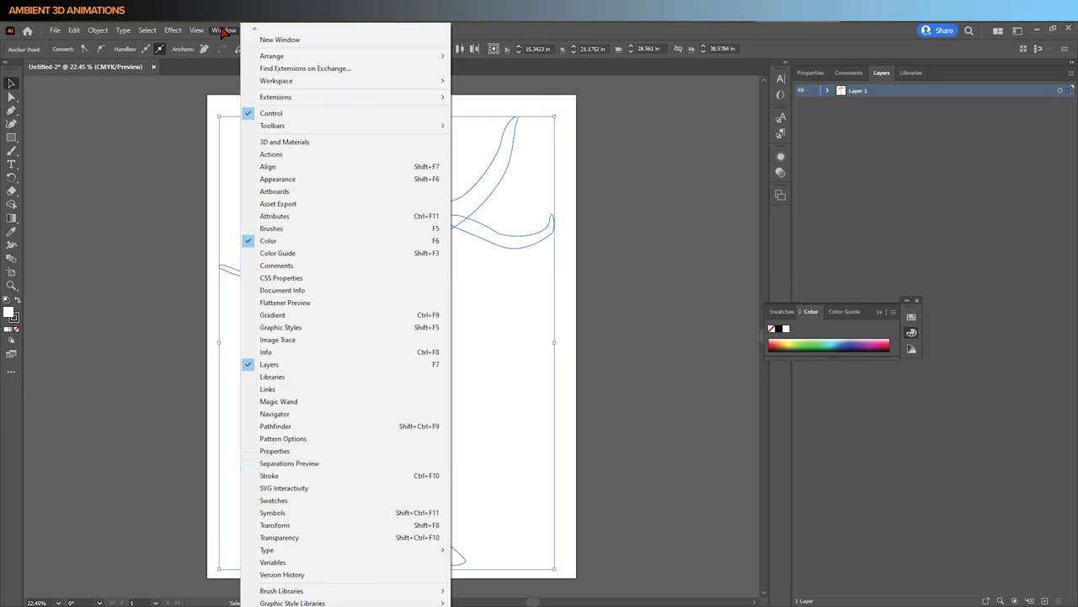
{"action": "left_click", "coordinate": [293, 426]}
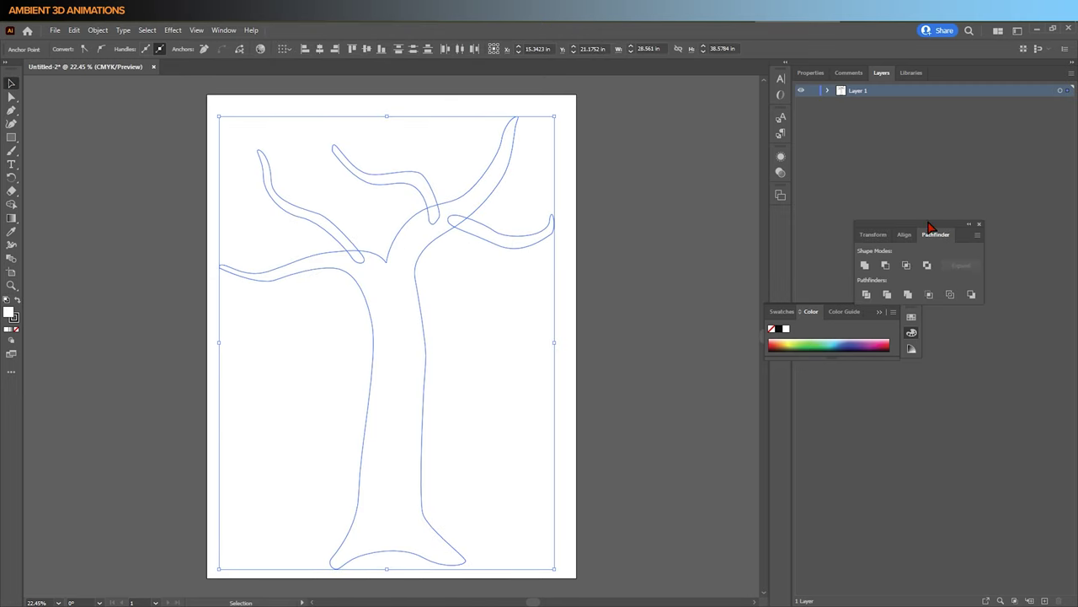
{"action": "left_click_drag", "start_coordinate": [937, 228], "coordinate": [686, 112]}
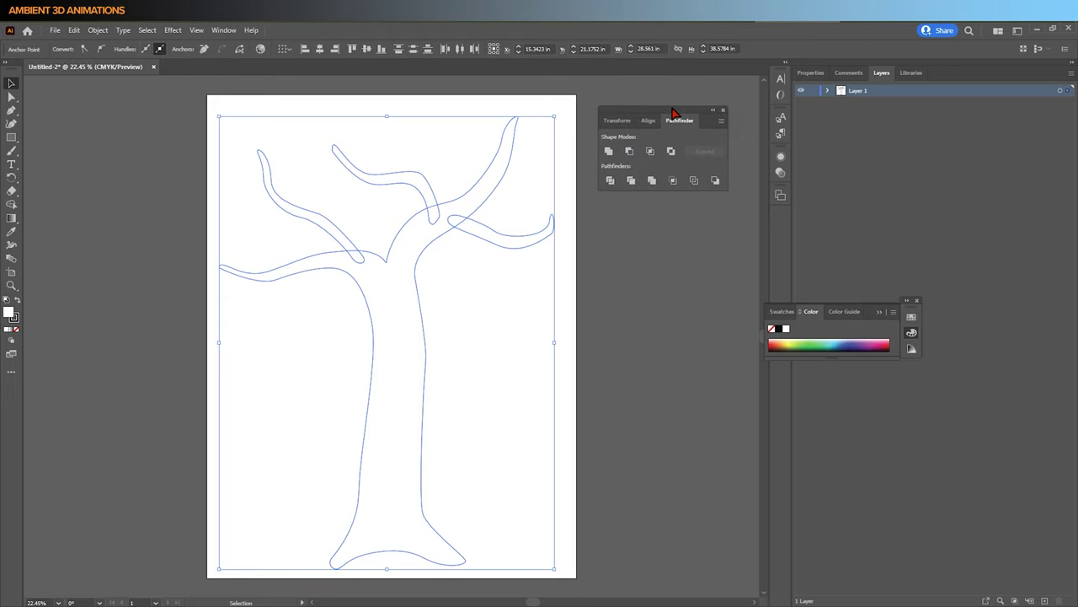
{"action": "left_click", "coordinate": [609, 151]}
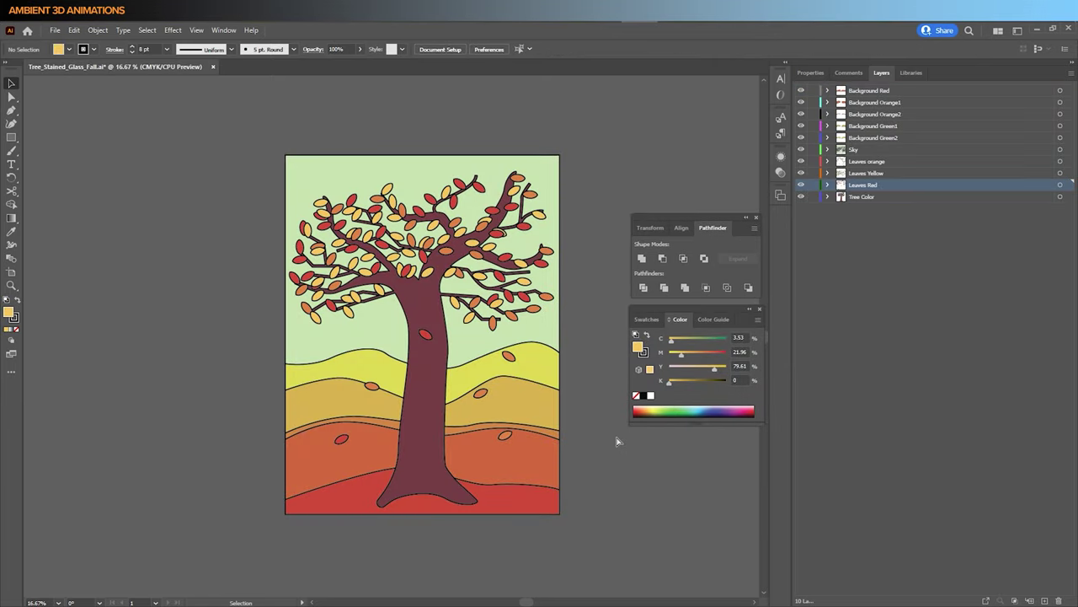
Examine the fall tree artwork's paths up close in outline view, and return to the color preview
{"action": "key", "text": "ctrl+equal"}
{"action": "left_click_drag", "start_coordinate": [616, 433], "coordinate": [594, 418]}
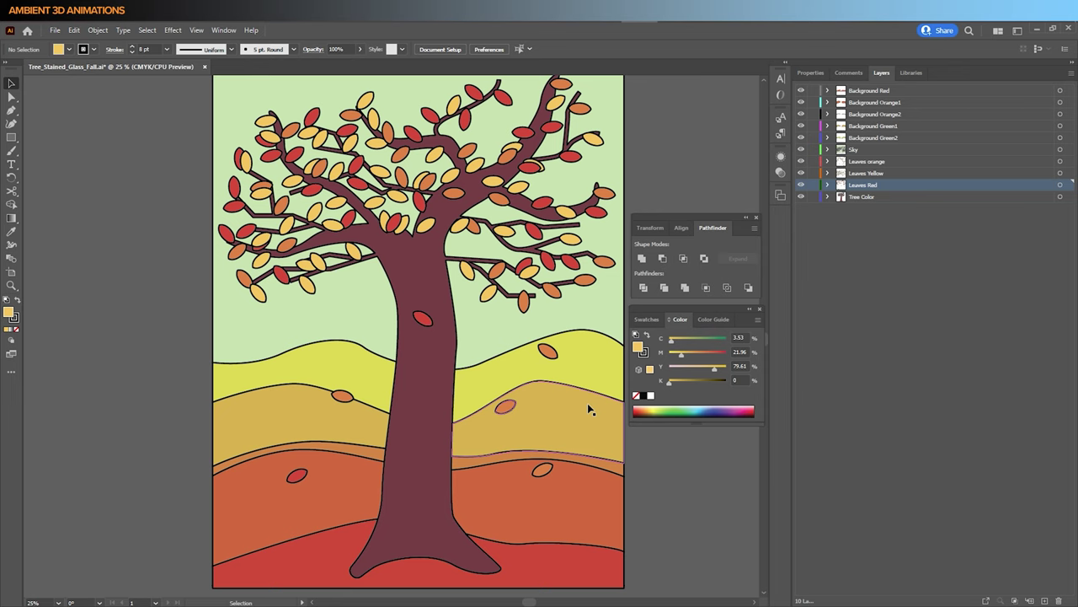
{"action": "key", "text": "space"}
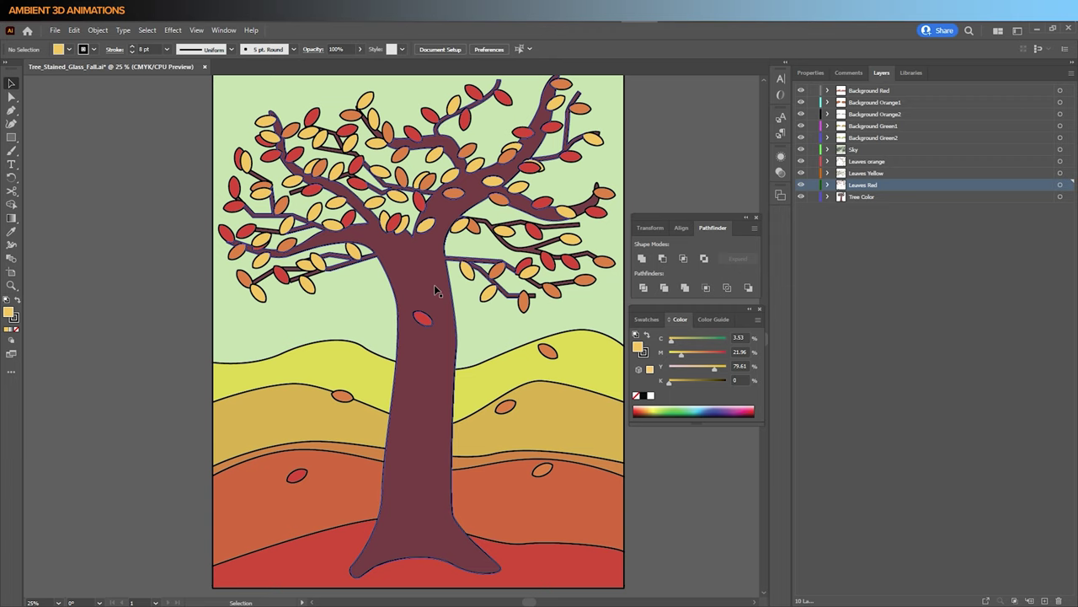
{"action": "key", "text": "a"}
{"action": "key", "text": "ctrl+y"}
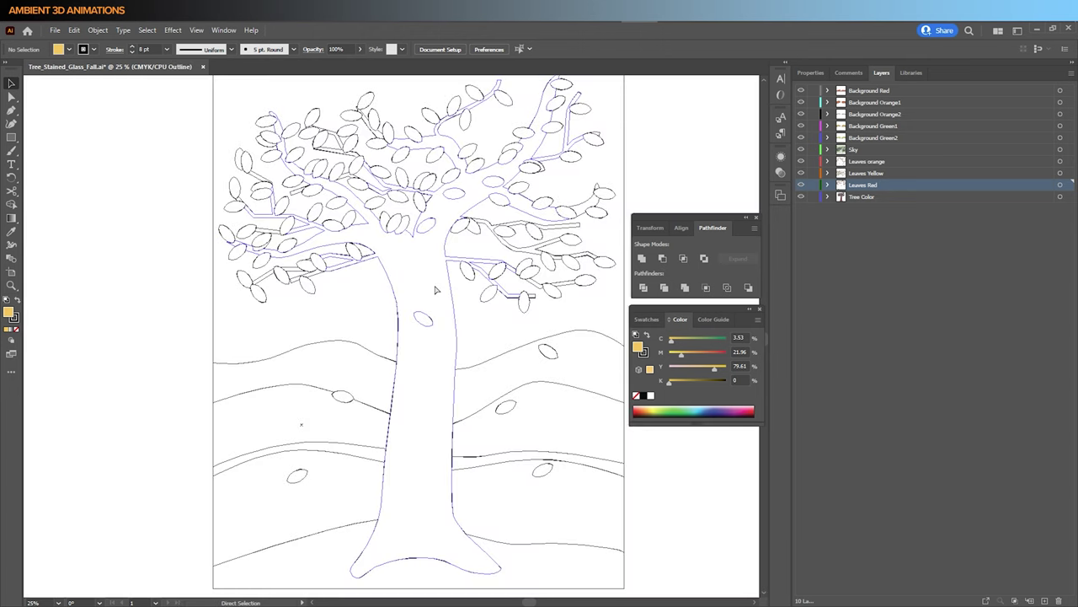
{"action": "key", "text": "ctrl+plus"}
{"action": "key", "text": "ctrl+plus"}
{"action": "key", "text": "ctrl+plus"}
{"action": "key", "text": "ctrl+plus"}
{"action": "key", "text": "ctrl+plus"}
{"action": "left_click_drag", "start_coordinate": [438, 267], "coordinate": [308, 457]}
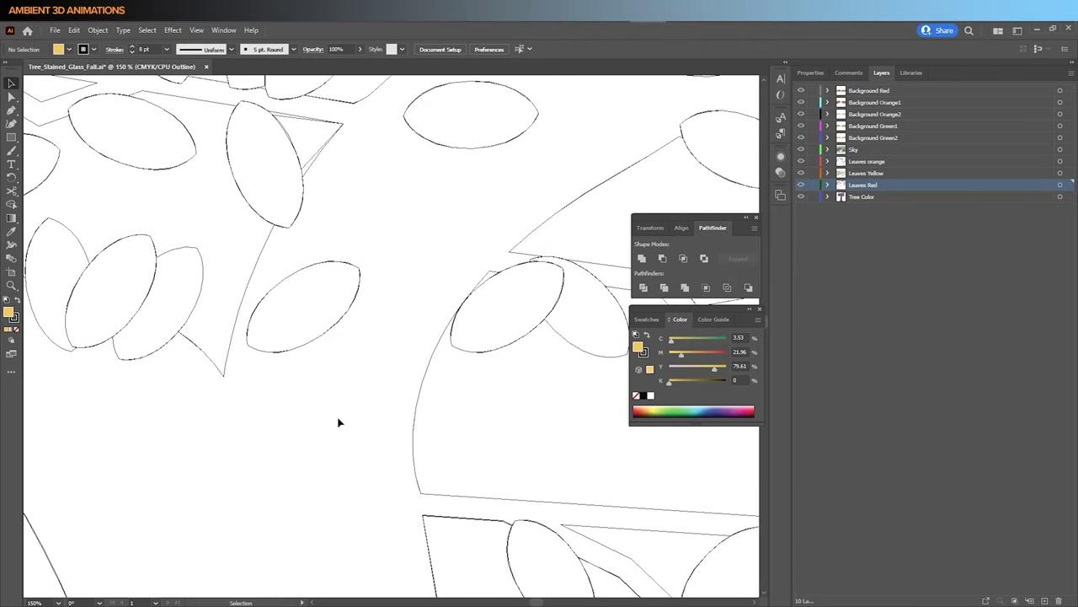
{"action": "key", "text": "ctrl+minus"}
{"action": "key", "text": "ctrl+minus"}
{"action": "key", "text": "ctrl+minus"}
{"action": "key", "text": "ctrl+minus"}
{"action": "key", "text": "ctrl+minus"}
{"action": "key", "text": "ctrl+minus"}
{"action": "key", "text": "ctrl+minus"}
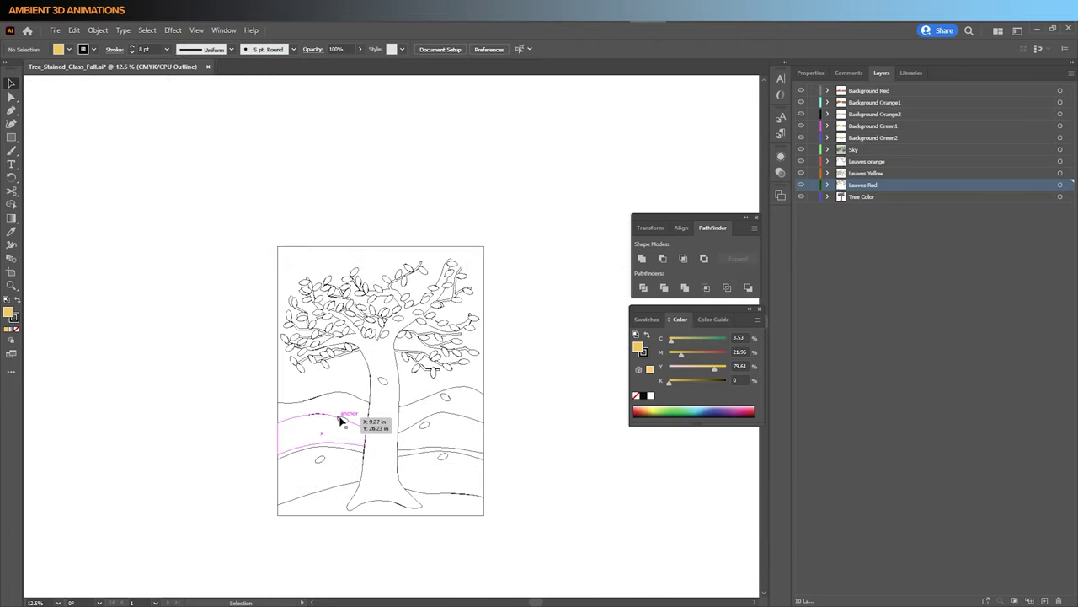
{"action": "key", "text": "ctrl+y"}
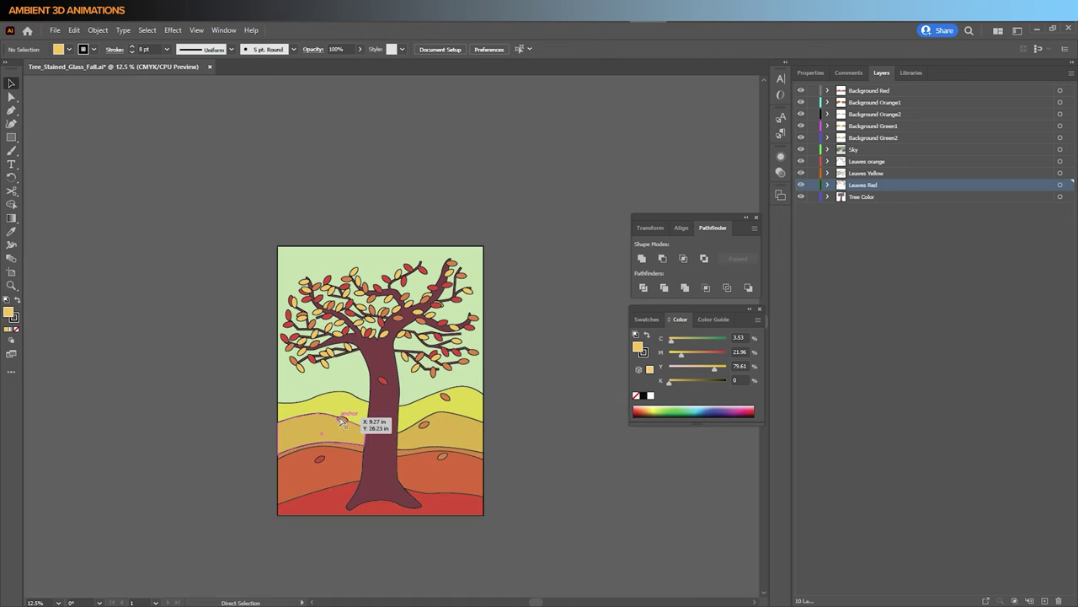
Select an orange leaf below the right branches and inspect the contents of its Leaves orange layer
{"action": "key", "text": "ctrl+plus"}
{"action": "key", "text": "ctrl+plus"}
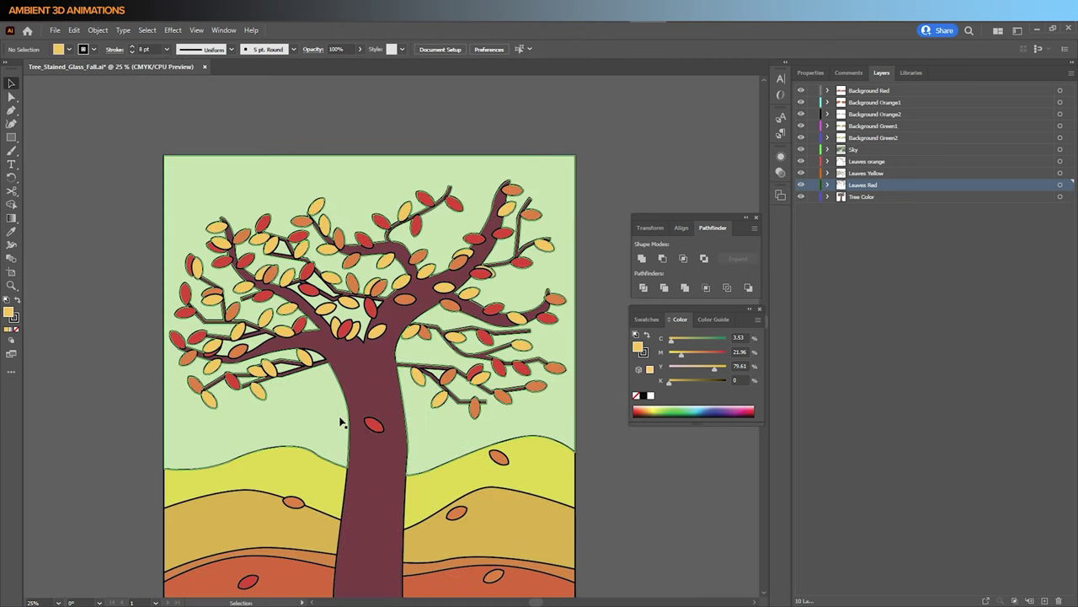
{"action": "left_click_drag", "start_coordinate": [377, 479], "coordinate": [409, 389]}
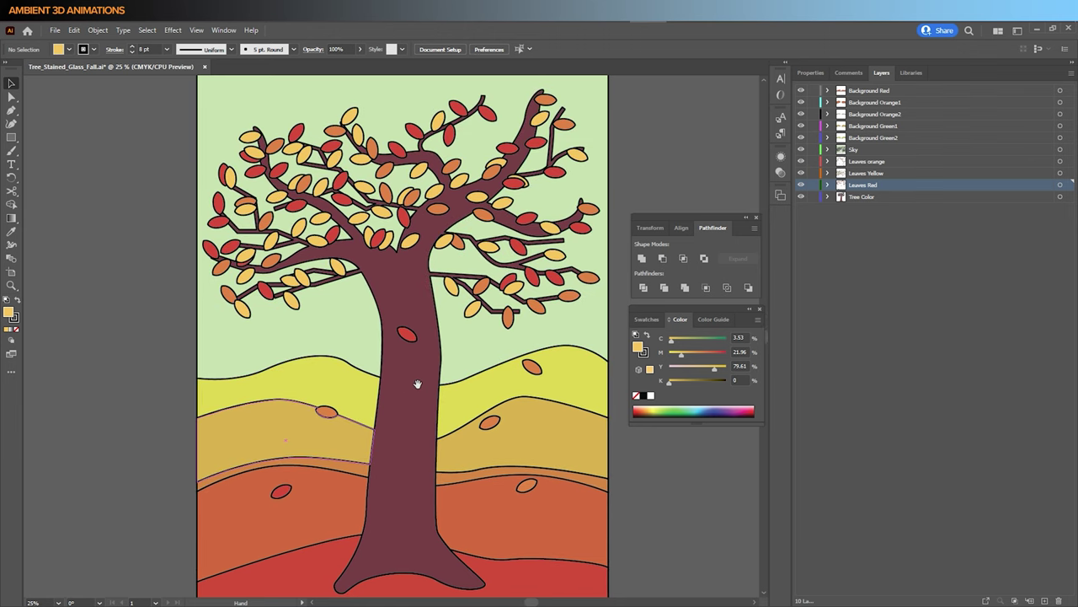
{"action": "left_click", "coordinate": [508, 318]}
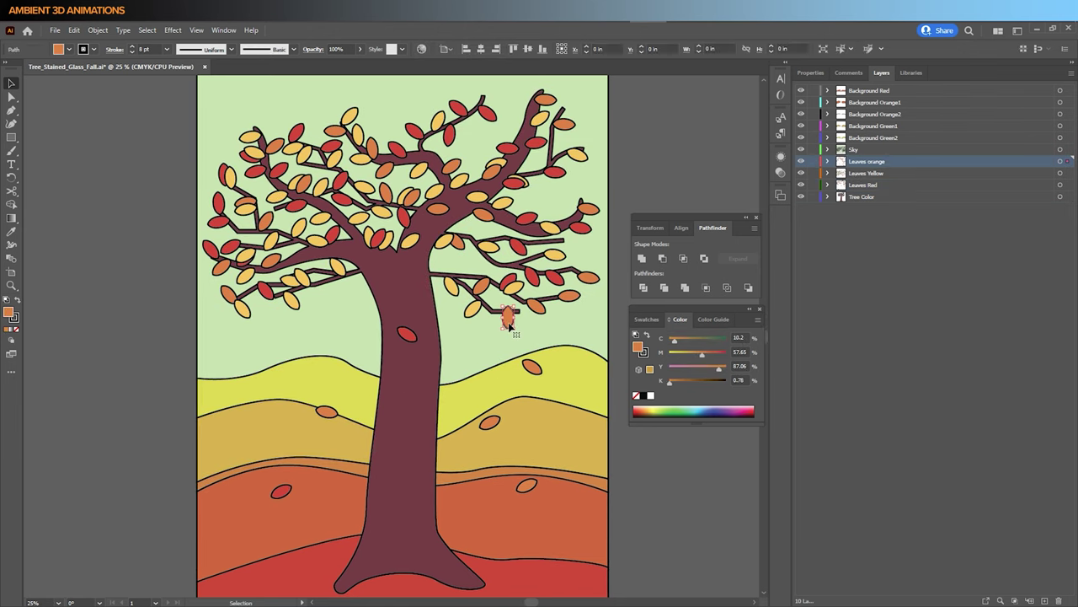
{"action": "left_click", "coordinate": [828, 162]}
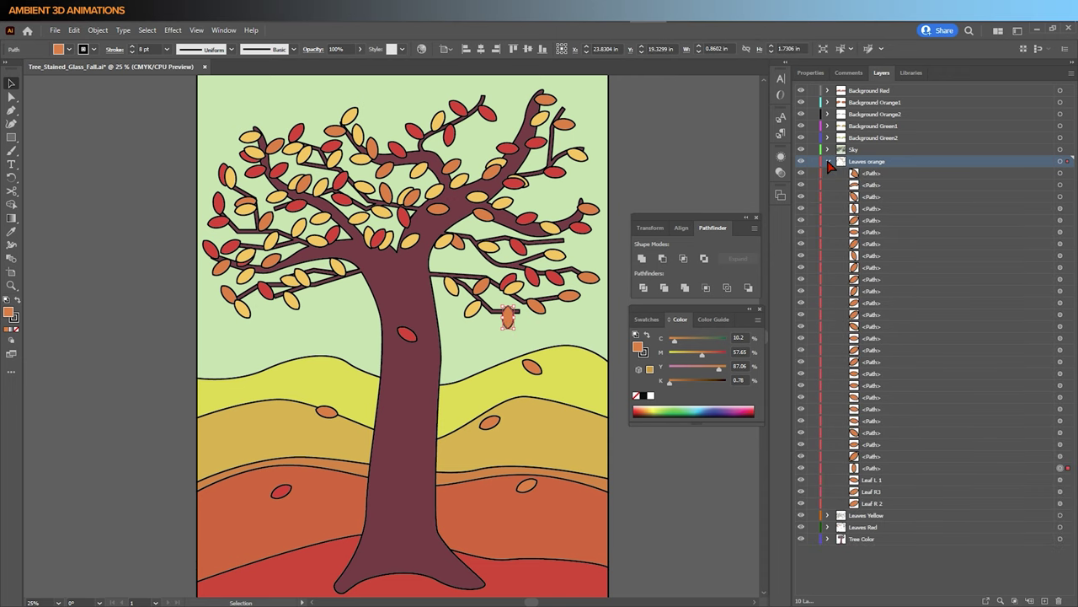
{"action": "left_click", "coordinate": [828, 161]}
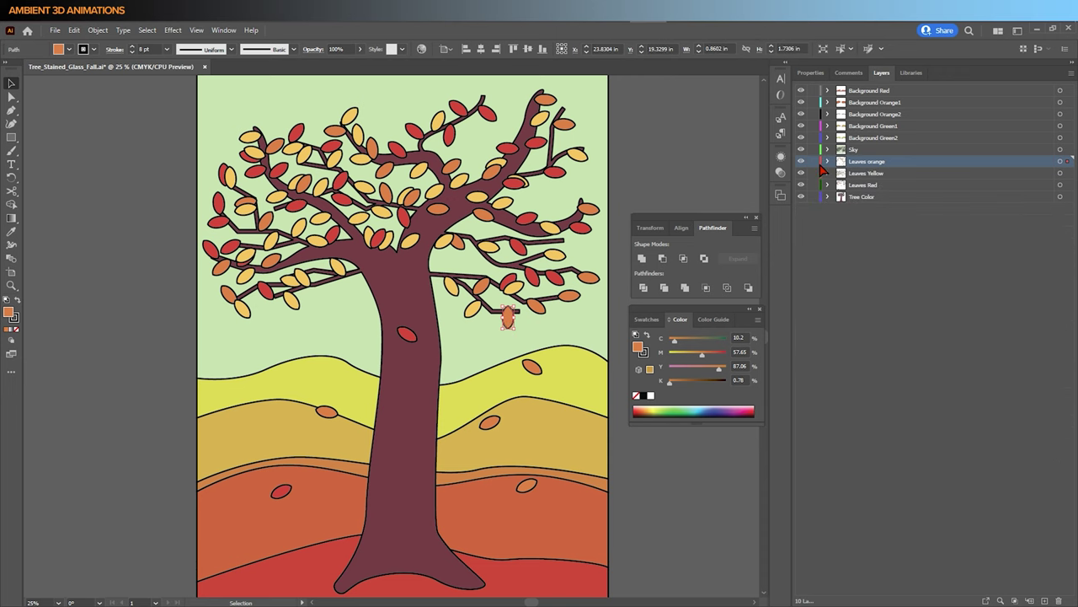
Remove the orange leaf on the yellow-green hill right of the trunk and check the red leaf beneath it
{"action": "left_click", "coordinate": [532, 366]}
{"action": "key", "text": "ctrl+z"}
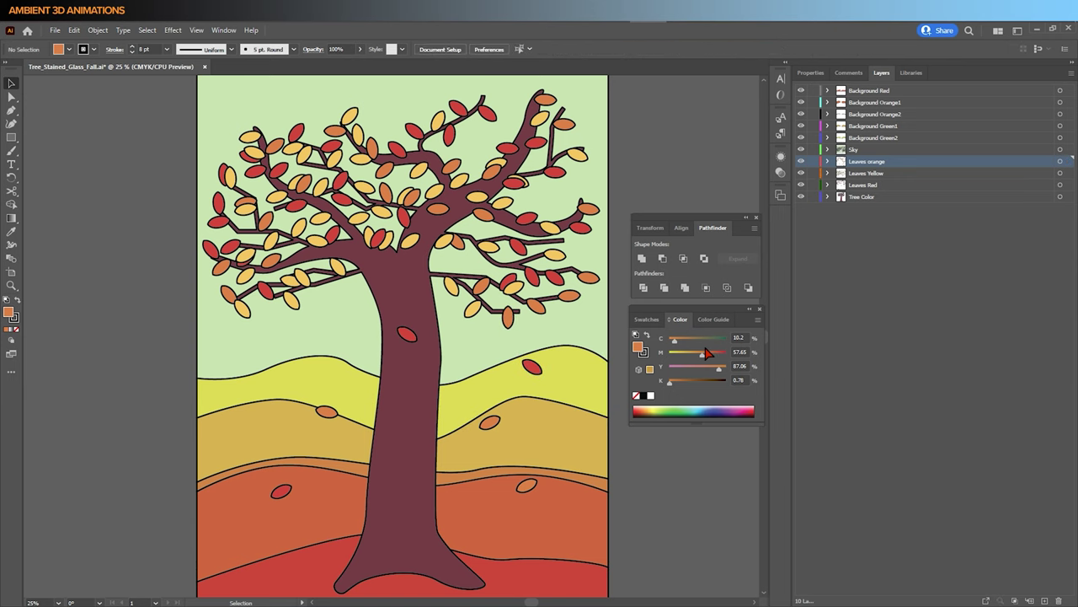
{"action": "left_click", "coordinate": [534, 369]}
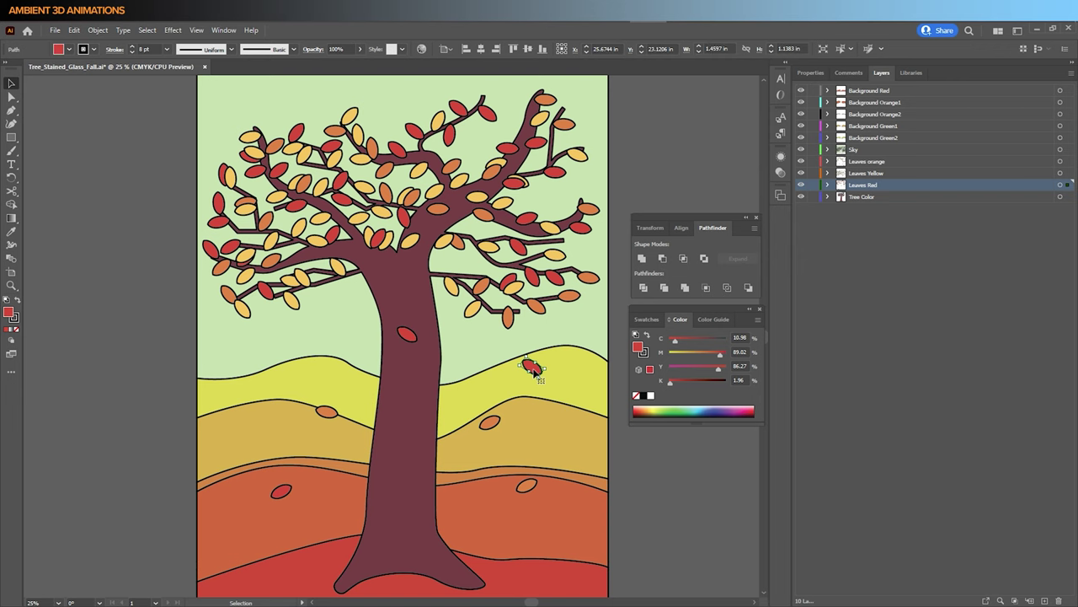
{"action": "left_click", "coordinate": [730, 531]}
Select all leaves sharing a red leaf's fill and stroke and move them left, partly off the artboard
{"action": "scroll", "coordinate": [729, 532], "scroll_direction": "up", "scroll_amount": 1}
{"action": "left_click_drag", "start_coordinate": [917, 324], "coordinate": [856, 214]}
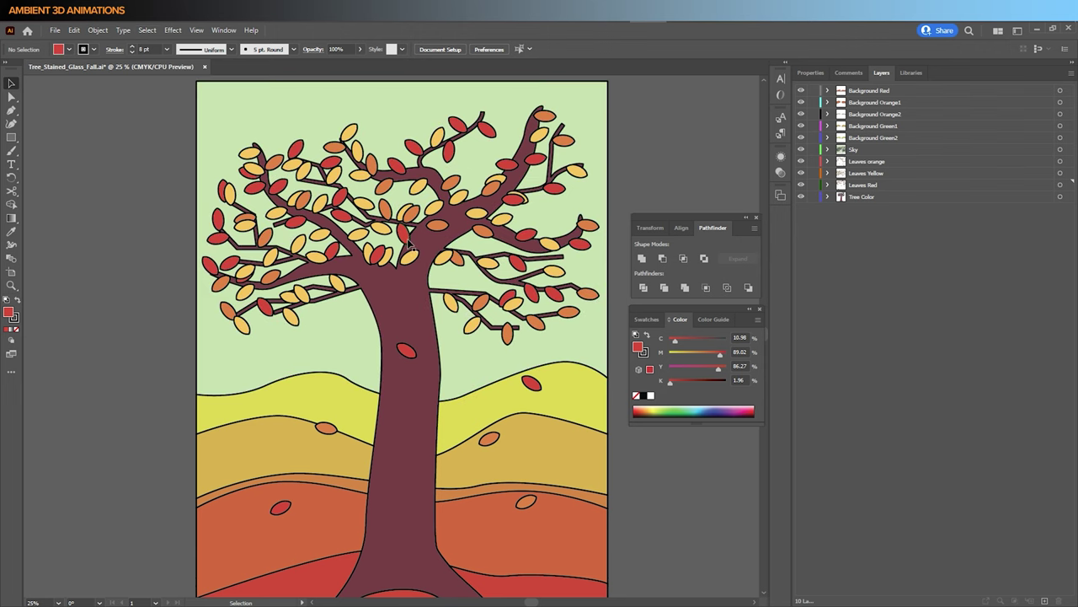
{"action": "left_click", "coordinate": [500, 343]}
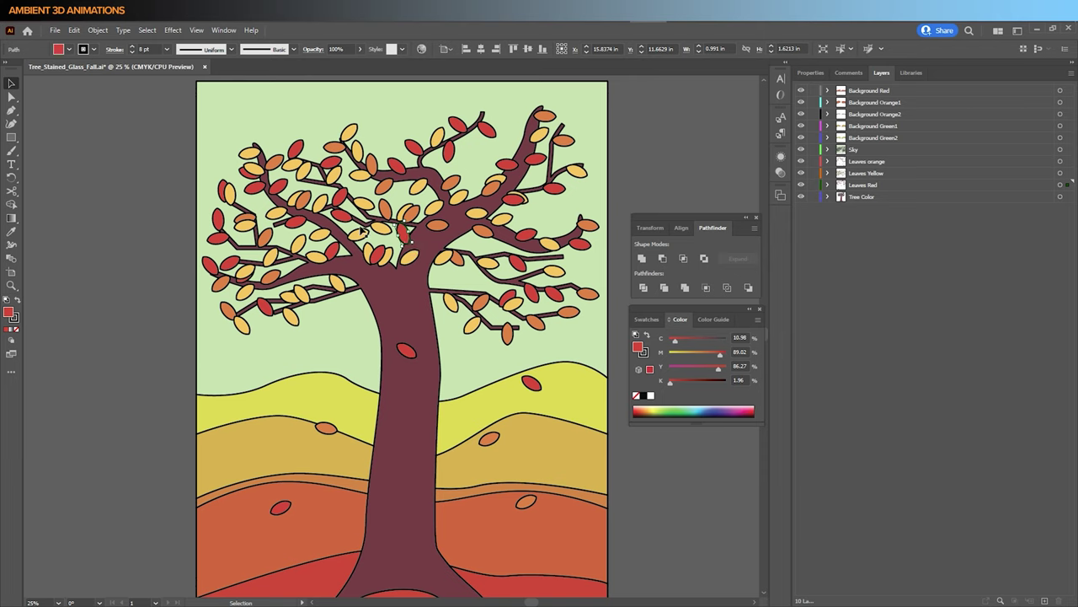
{"action": "left_click", "coordinate": [147, 30]}
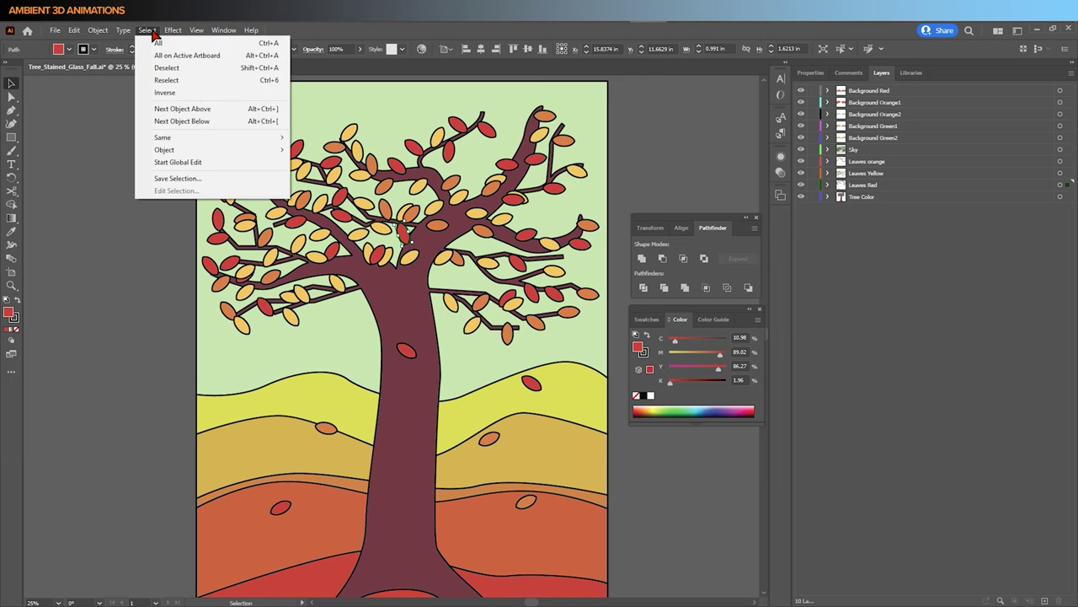
{"action": "mouse_move", "coordinate": [176, 139]}
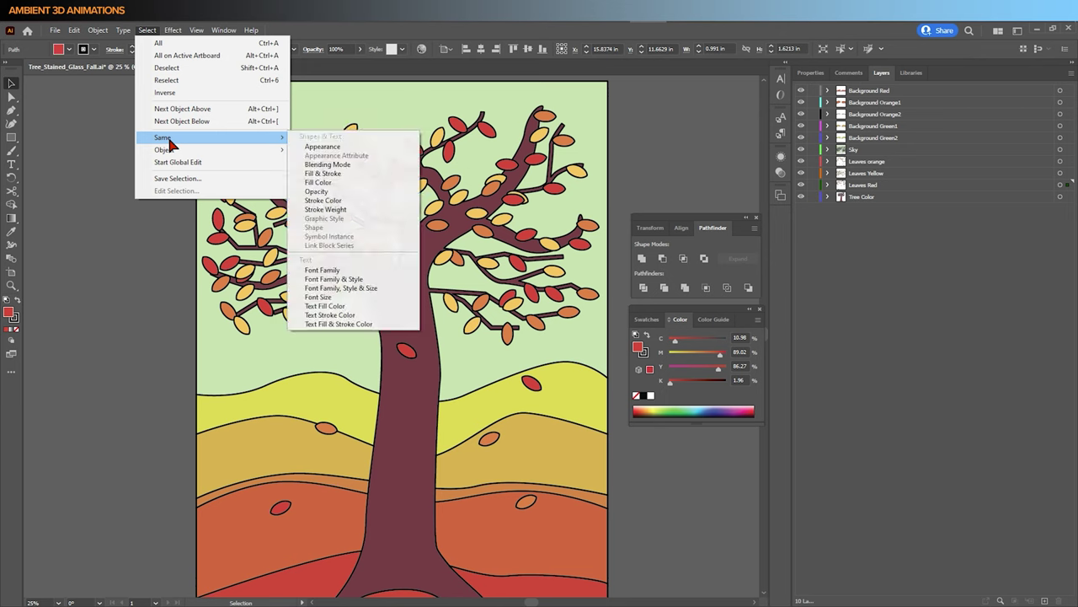
{"action": "left_click", "coordinate": [336, 174]}
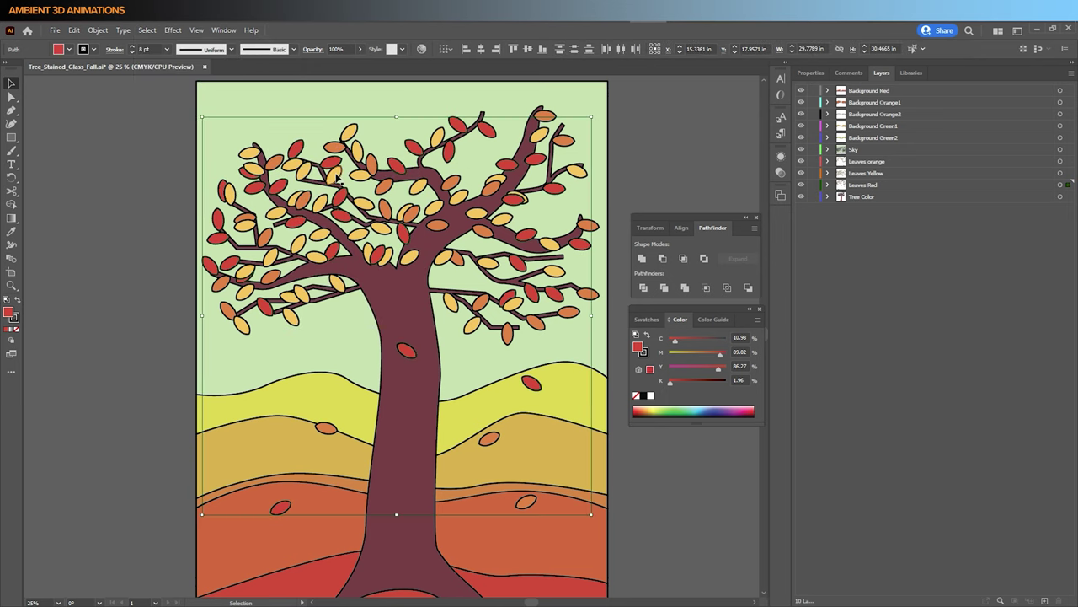
{"action": "left_click_drag", "start_coordinate": [336, 175], "coordinate": [127, 287]}
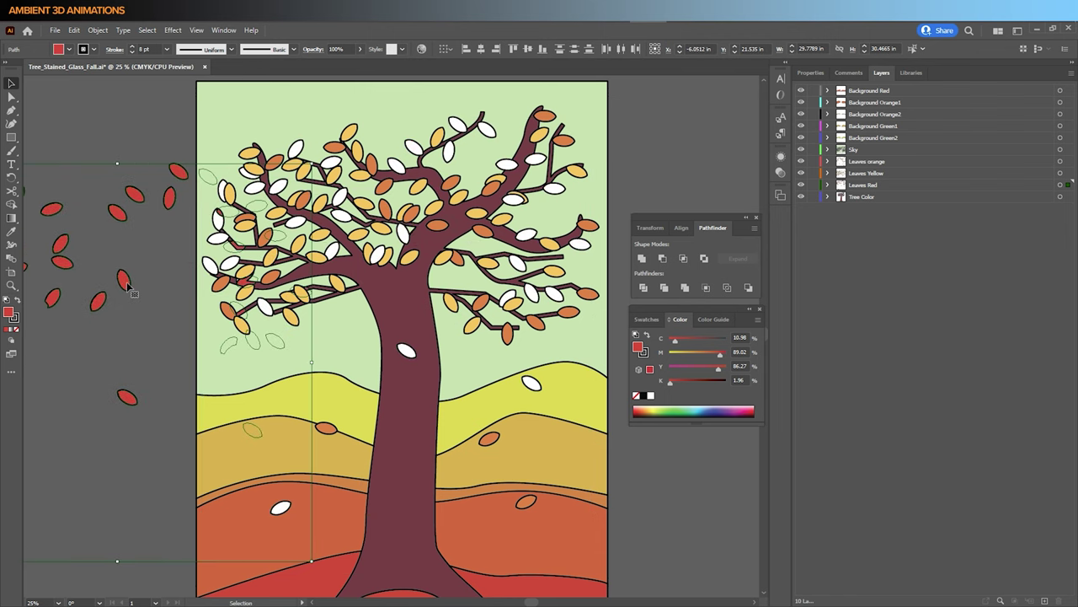
Undo the move of the red leaves and clear the selection
{"action": "key", "text": "ctrl+z"}
{"action": "key", "text": "ctrl+z"}
{"action": "key", "text": "ctrl+z"}
{"action": "key", "text": "ctrl+z"}
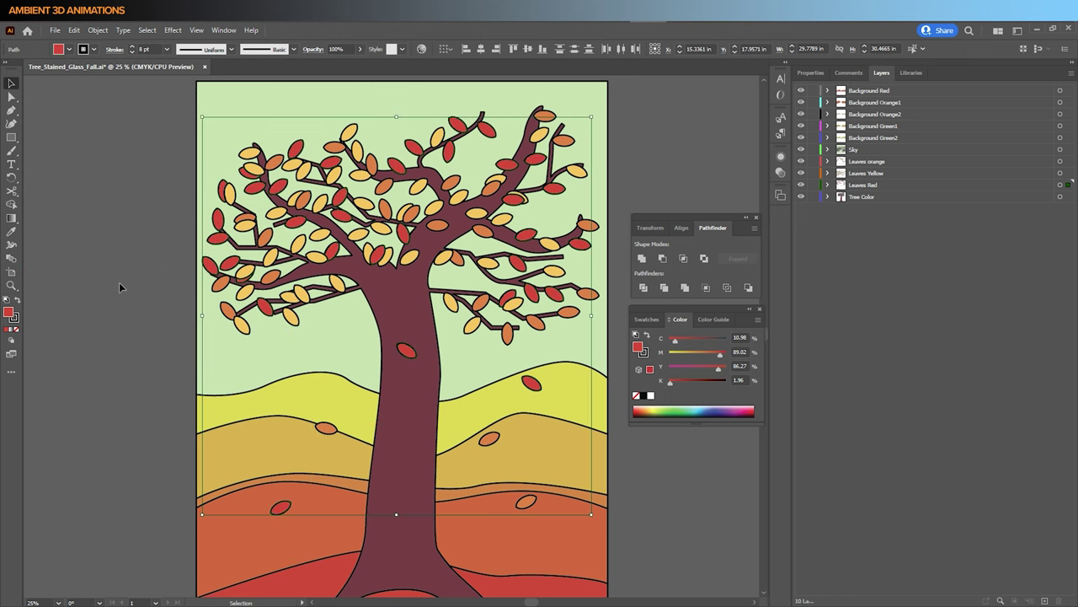
{"action": "left_click", "coordinate": [119, 286]}
Save the fall tree artwork in its current Illustrator file
{"action": "scroll", "coordinate": [341, 318], "scroll_direction": "down", "scroll_amount": 2}
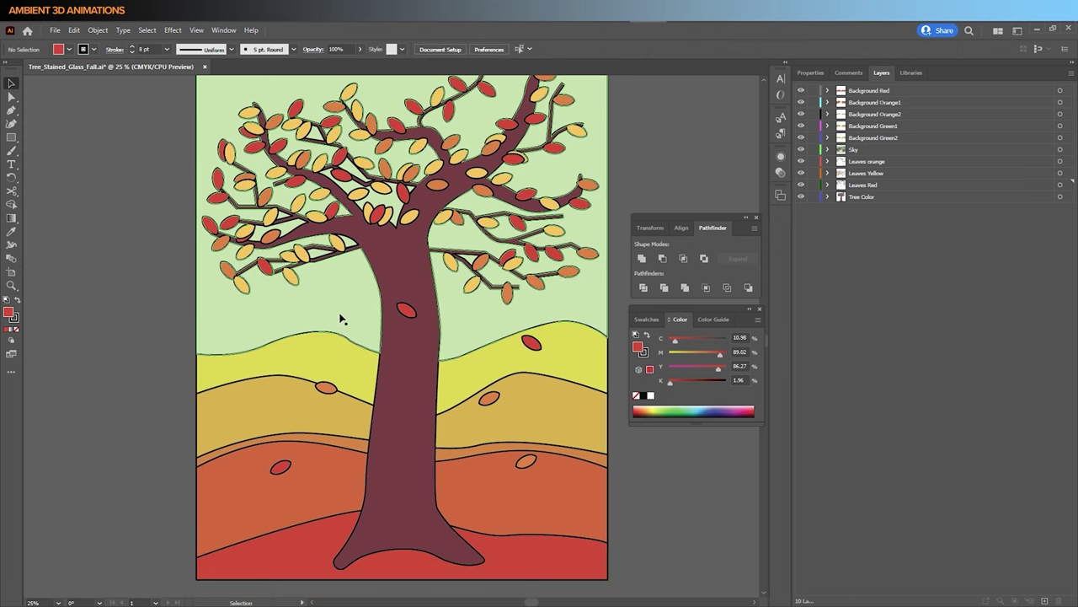
{"action": "scroll", "coordinate": [341, 319], "scroll_direction": "up", "scroll_amount": 2}
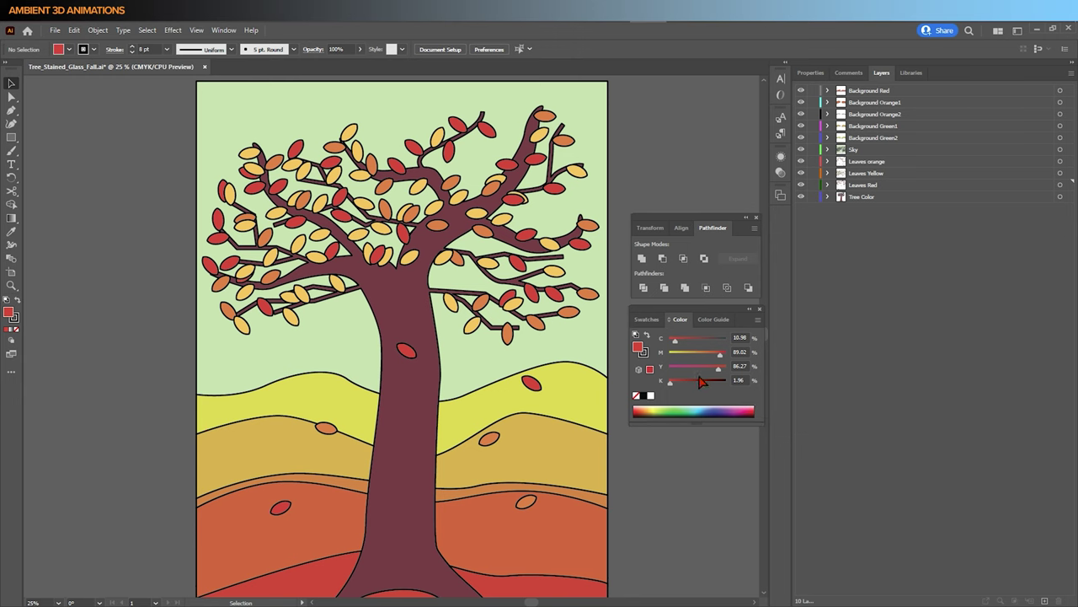
{"action": "left_click", "coordinate": [55, 31]}
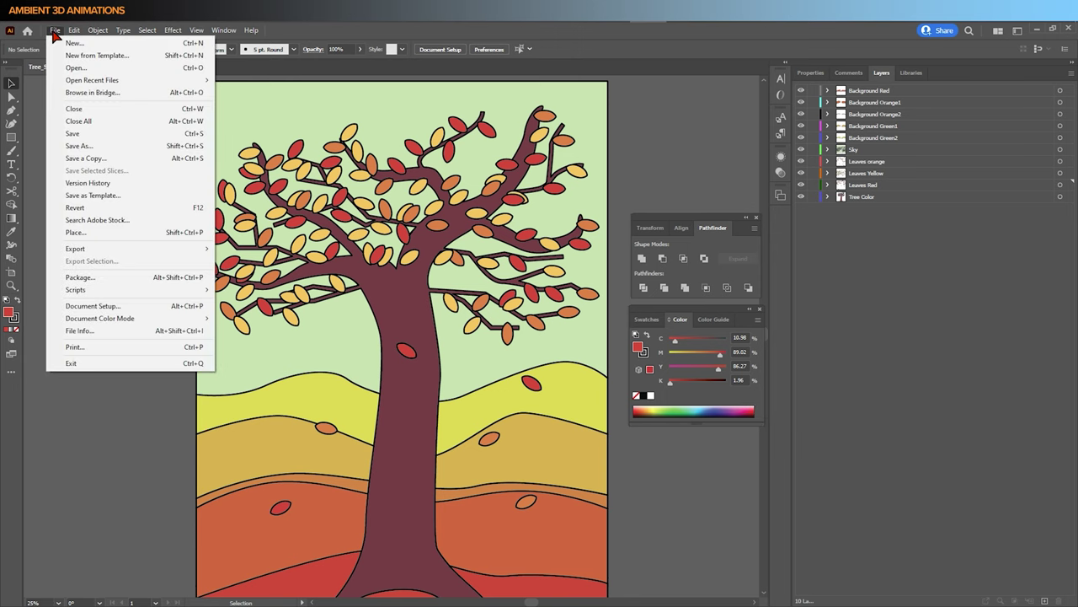
{"action": "left_click", "coordinate": [81, 133]}
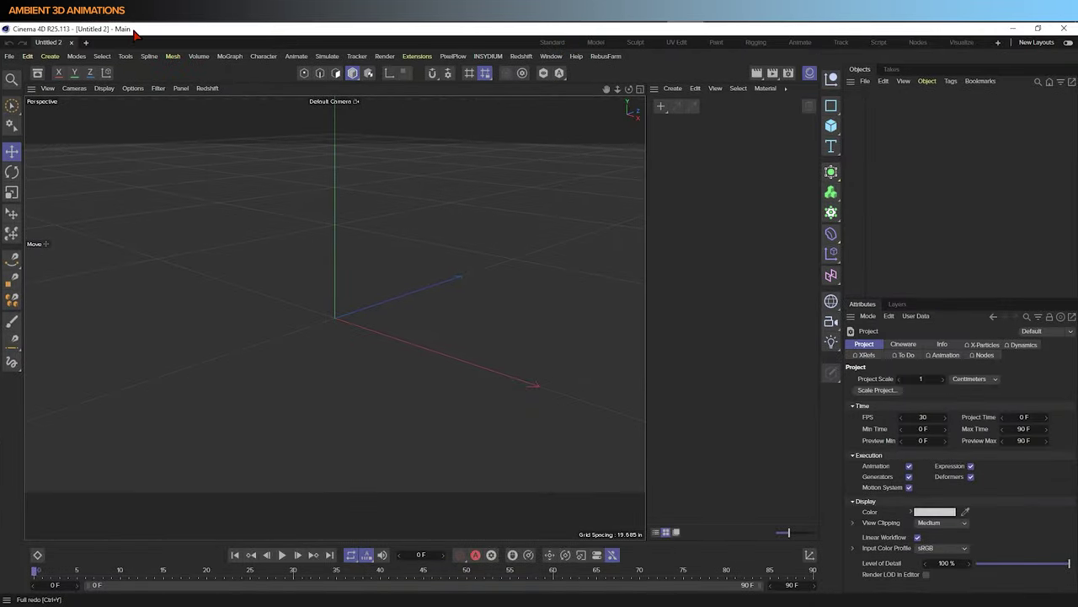
Import Tree_Stained_Glass_Fall.ai into the Cinema 4D project as a vector object with a scale of 1 in
{"action": "key", "text": "alt+Tab"}
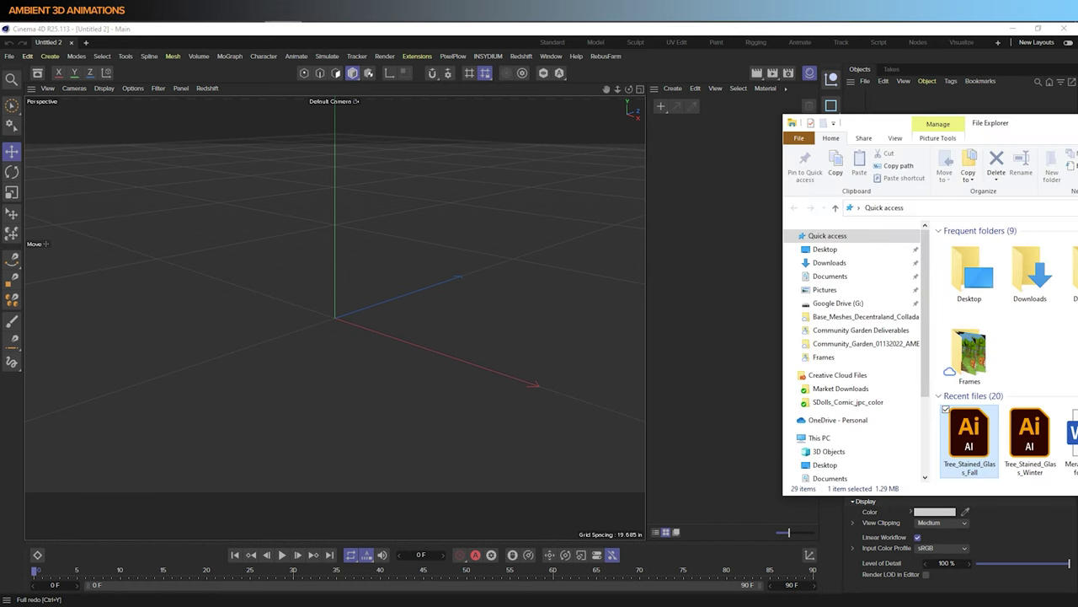
{"action": "left_click_drag", "start_coordinate": [976, 447], "coordinate": [326, 321]}
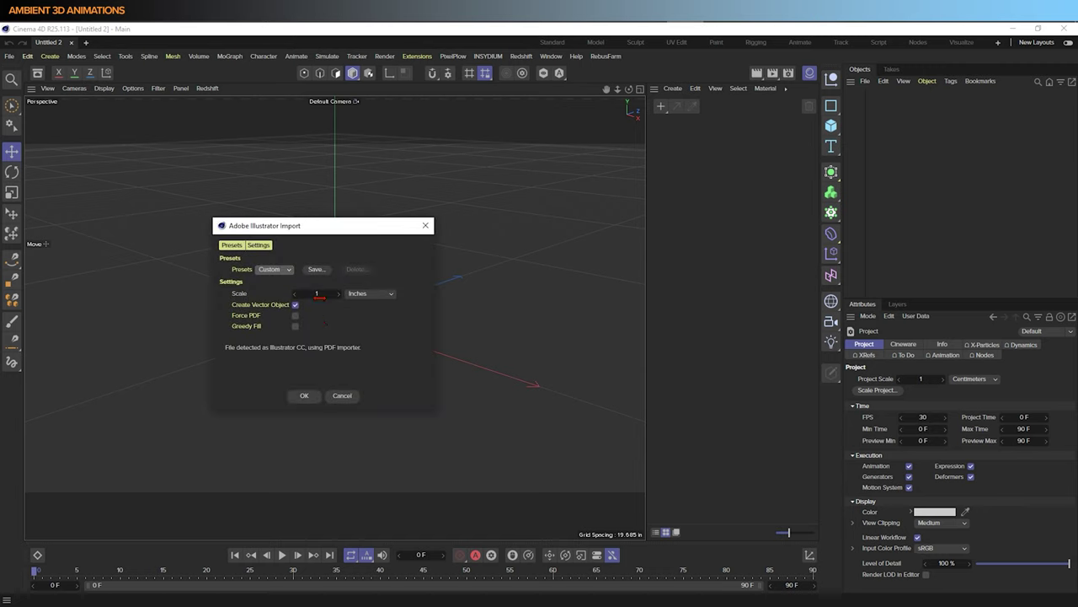
{"action": "left_click", "coordinate": [382, 295]}
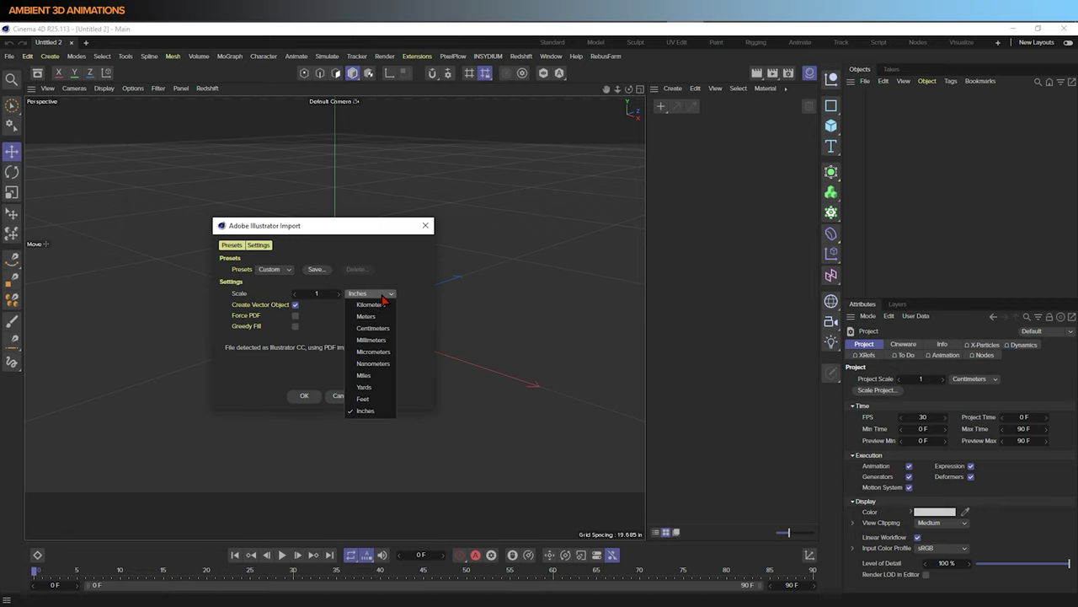
{"action": "left_click", "coordinate": [383, 296]}
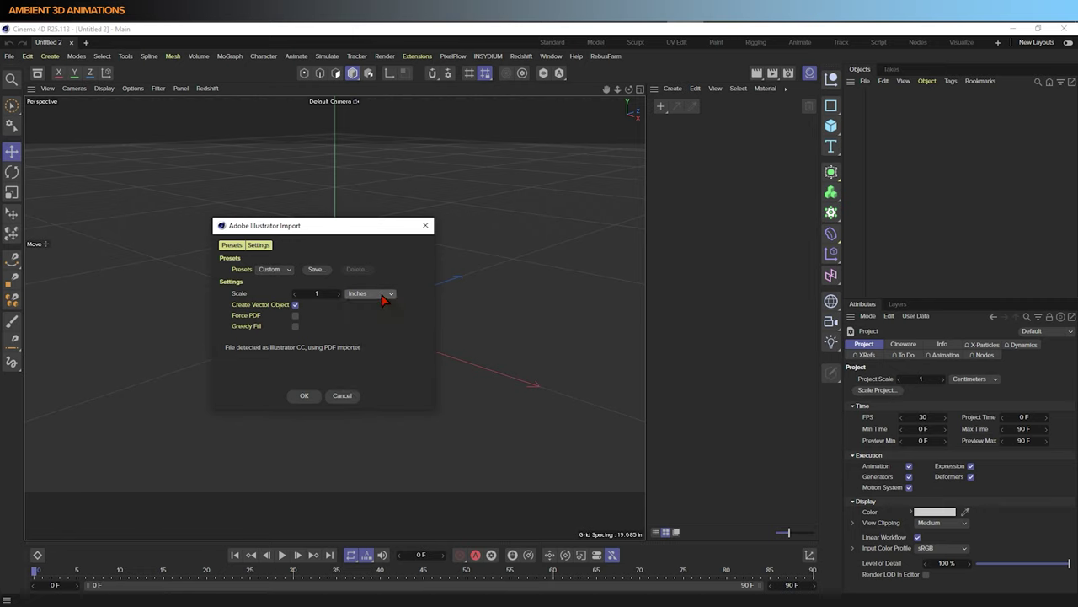
{"action": "left_click", "coordinate": [304, 396]}
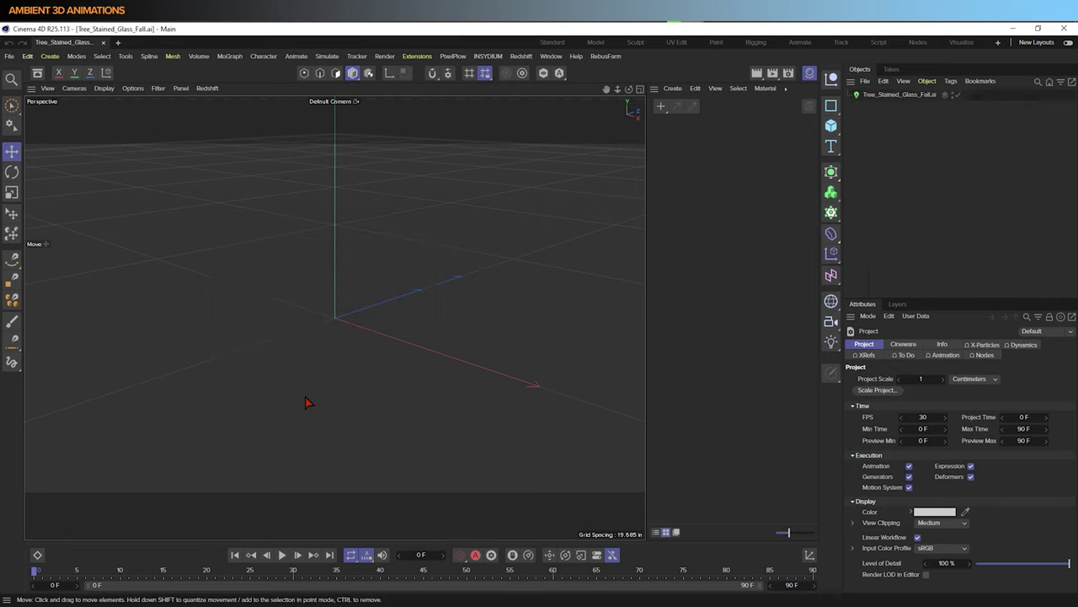
{"action": "left_click_drag", "start_coordinate": [483, 389], "coordinate": [527, 373], "text": "alt"}
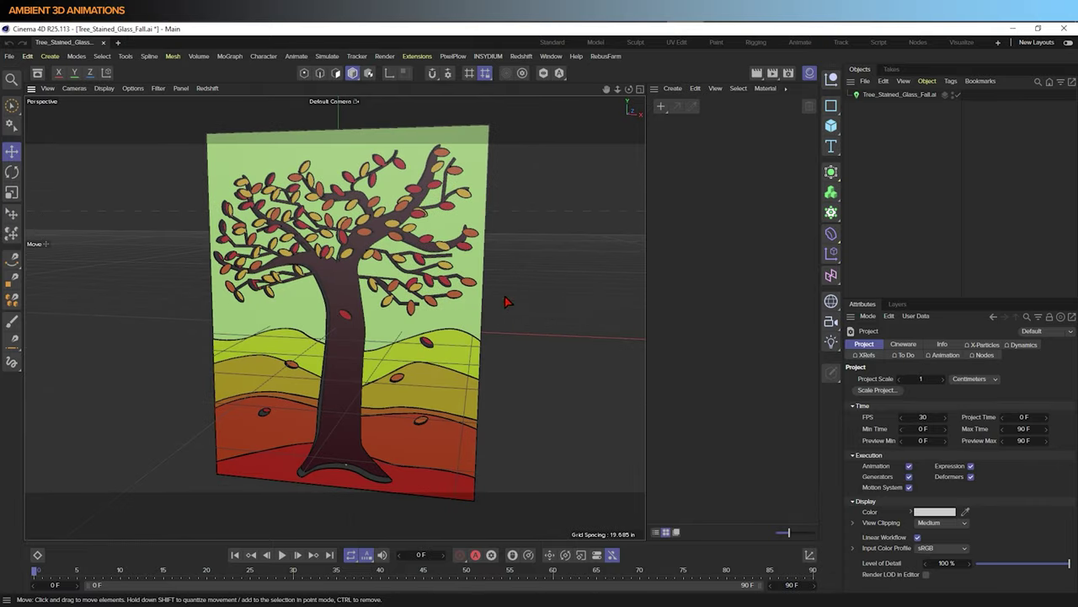
{"action": "left_click_drag", "start_coordinate": [523, 304], "coordinate": [508, 301], "text": "alt"}
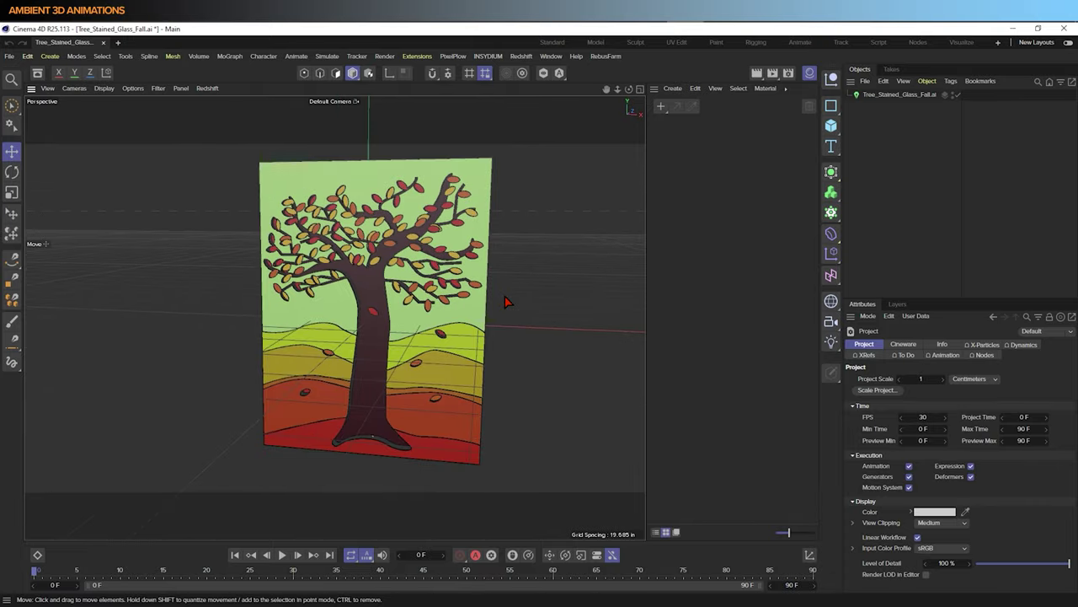
Show the imported tree's object properties and refresh its linked Illustrator file
{"action": "left_click", "coordinate": [923, 94]}
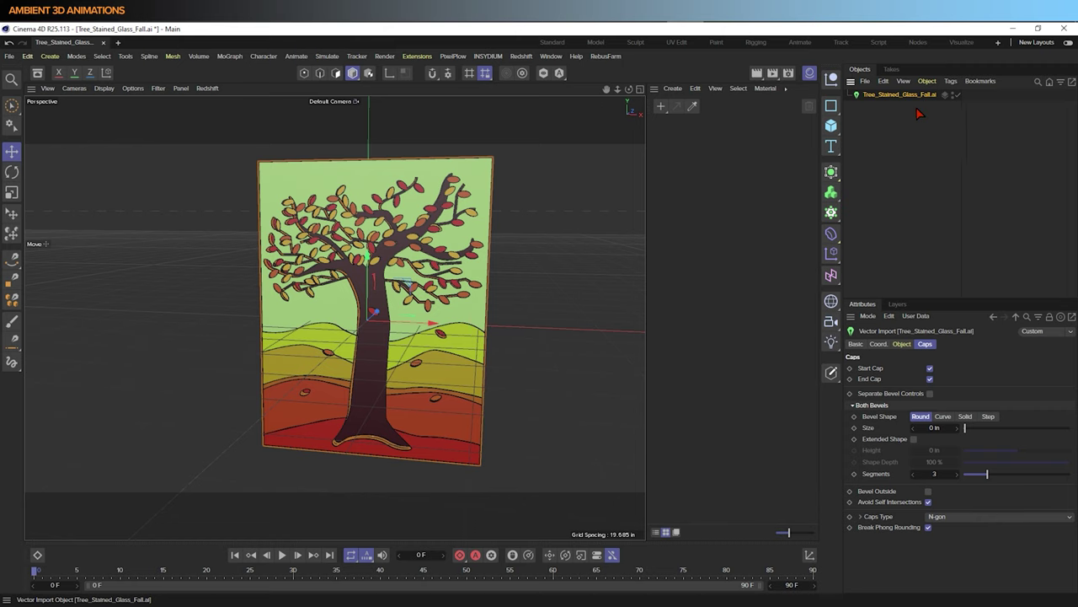
{"action": "left_click", "coordinate": [901, 344]}
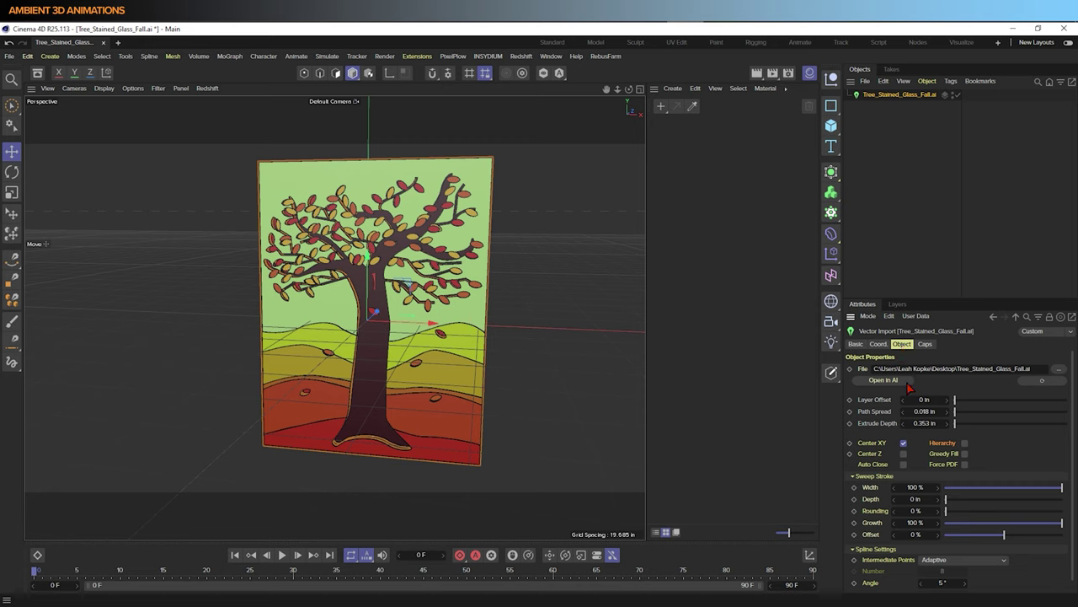
{"action": "left_click", "coordinate": [1043, 381]}
{"action": "left_click", "coordinate": [1046, 382]}
Try a layer offset of 32.677 in to spread out the artwork's layers, and return it to 0 in
{"action": "left_click_drag", "start_coordinate": [963, 405], "coordinate": [1051, 419]}
{"action": "scroll", "coordinate": [585, 401], "scroll_direction": "down", "scroll_amount": 5}
{"action": "left_click_drag", "start_coordinate": [580, 433], "coordinate": [406, 361], "text": "alt"}
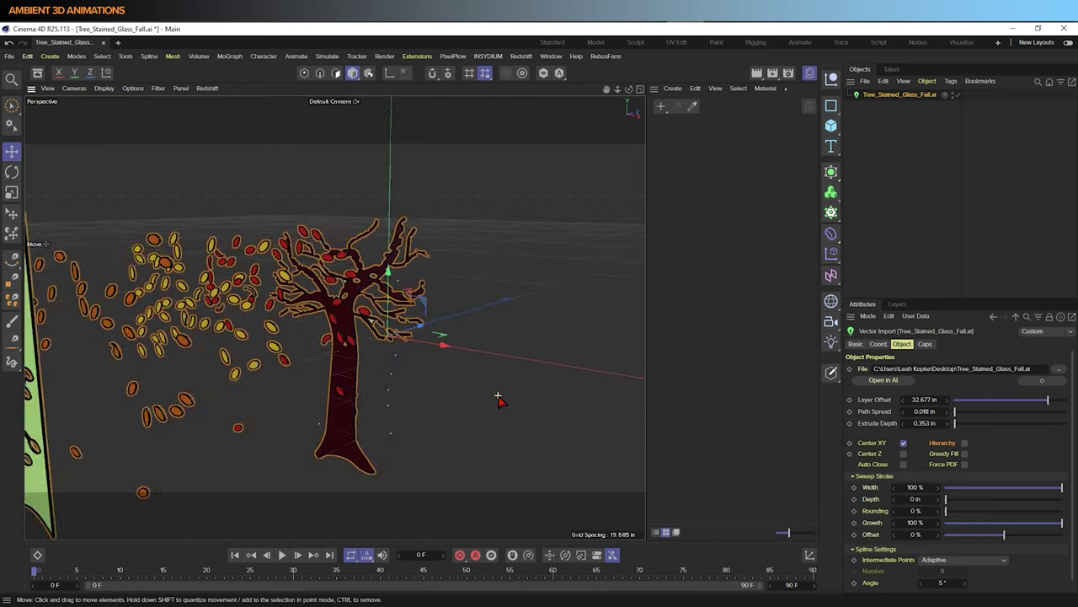
{"action": "scroll", "coordinate": [406, 360], "scroll_direction": "down", "scroll_amount": 2}
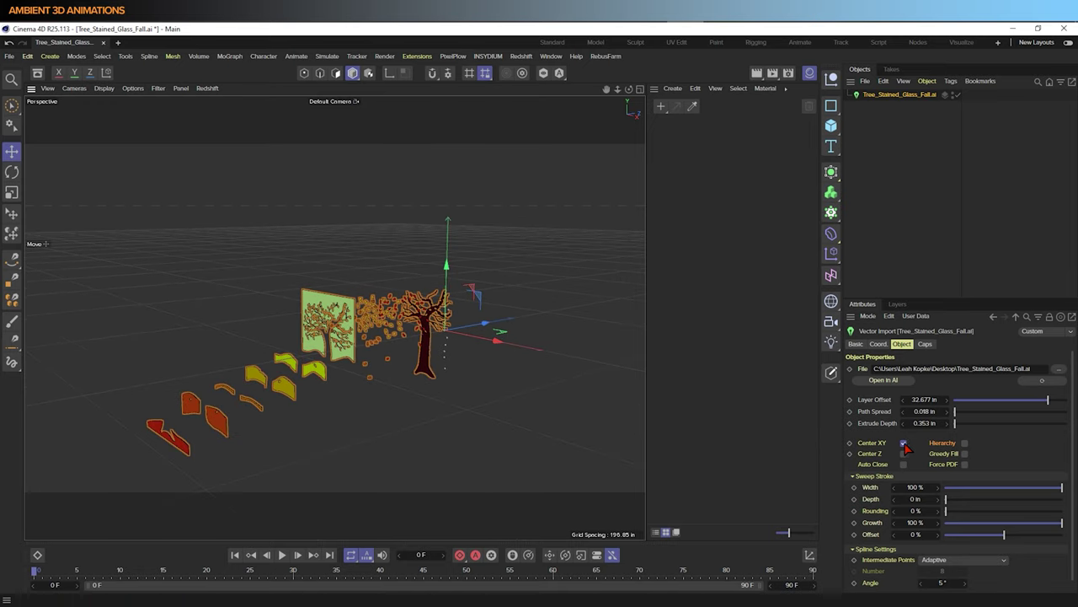
{"action": "left_click_drag", "start_coordinate": [1051, 404], "coordinate": [875, 408]}
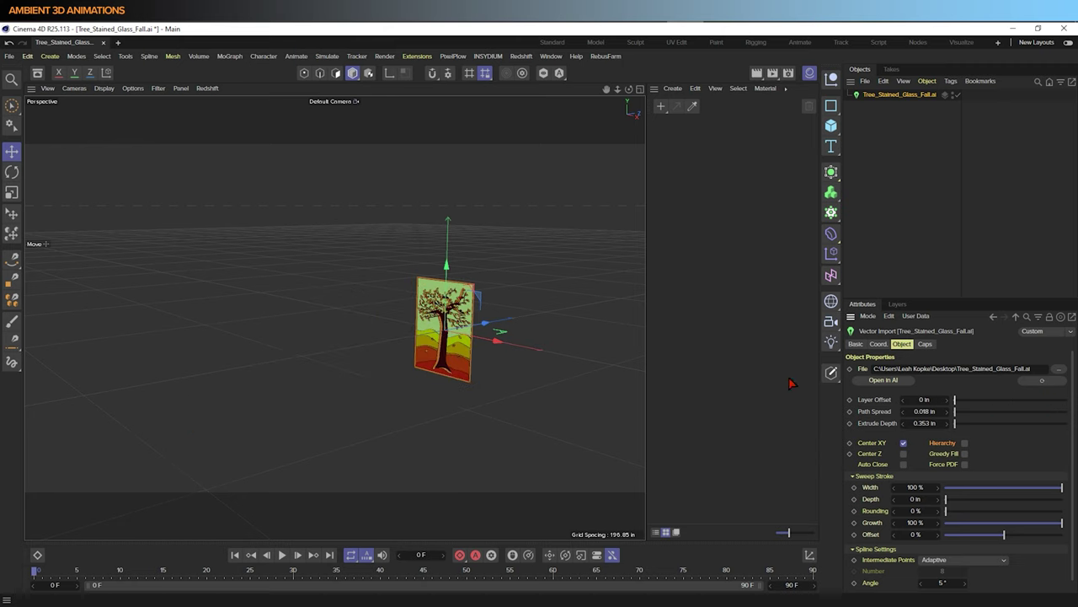
Try a path spread of 6.693 in on the imported tree, and set it to 0 in
{"action": "scroll", "coordinate": [452, 335], "scroll_direction": "up", "scroll_amount": 4}
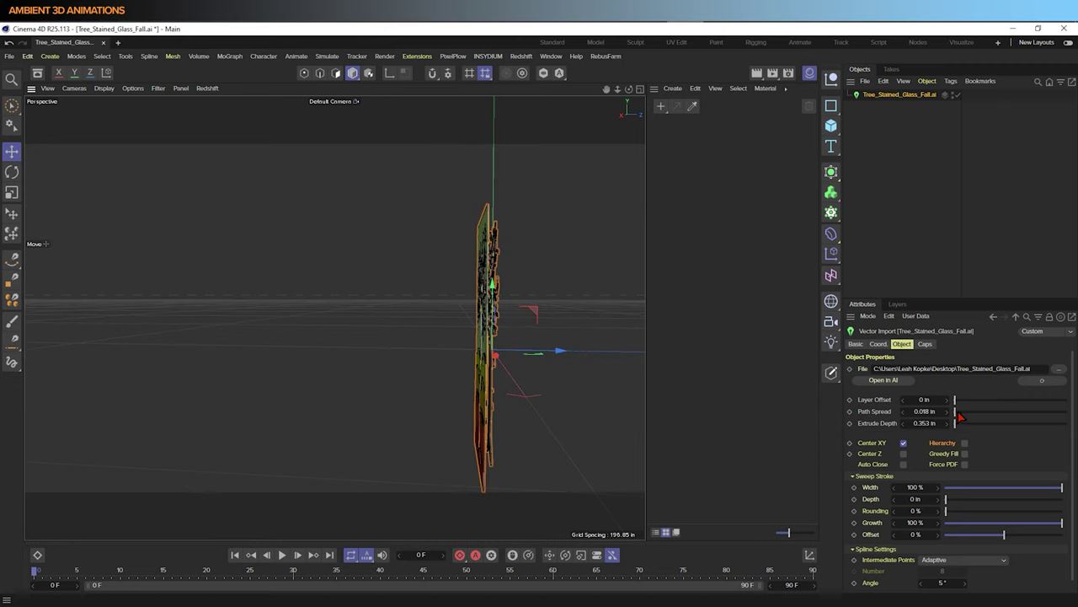
{"action": "left_click_drag", "start_coordinate": [958, 417], "coordinate": [971, 423]}
{"action": "left_click_drag", "start_coordinate": [304, 347], "coordinate": [542, 317], "text": "alt"}
{"action": "mouse_move", "coordinate": [465, 370]}
{"action": "left_mouse_down", "text": "alt"}
{"action": "mouse_move", "coordinate": [489, 368]}
{"action": "mouse_move", "coordinate": [460, 374]}
{"action": "left_mouse_up", "text": "alt"}
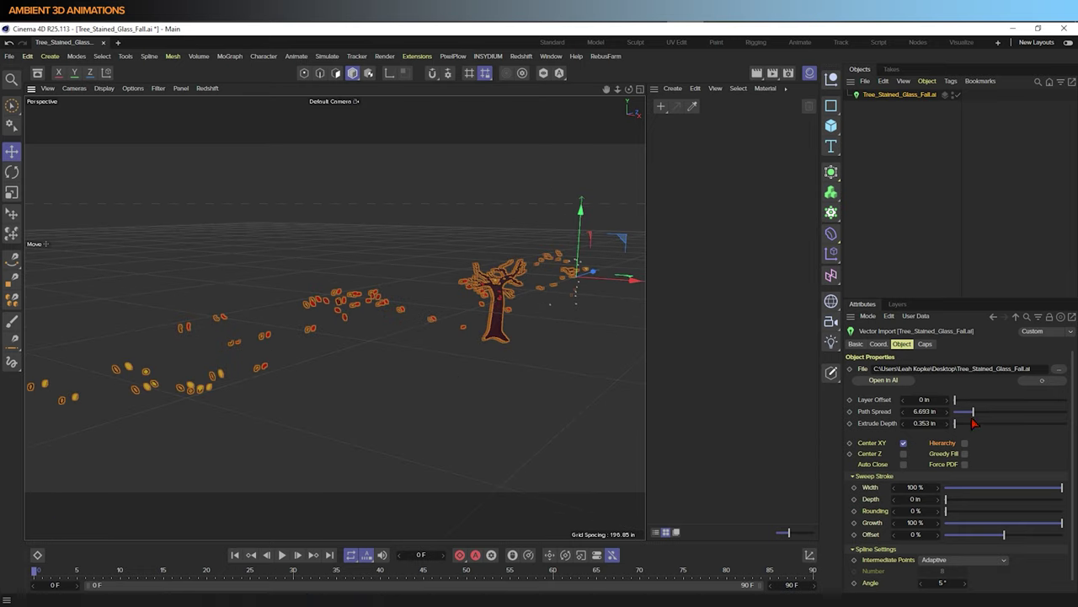
{"action": "left_click_drag", "start_coordinate": [974, 411], "coordinate": [943, 423]}
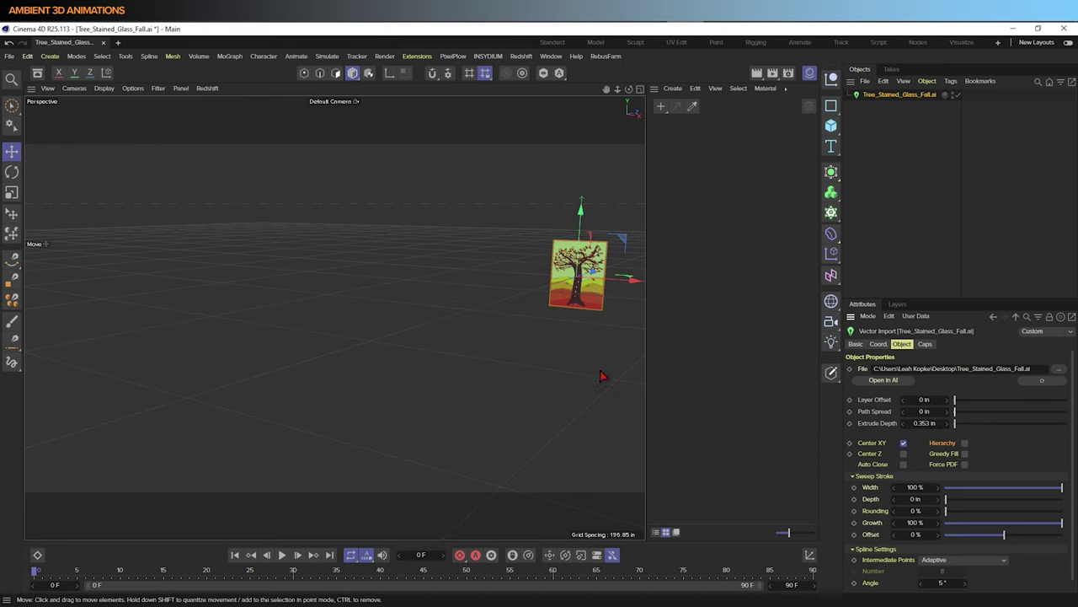
Set the imported tree's extrude depth to 1 in
{"action": "left_click_drag", "start_coordinate": [585, 371], "coordinate": [573, 291], "text": "alt"}
{"action": "scroll", "coordinate": [476, 299], "scroll_direction": "up", "scroll_amount": 8}
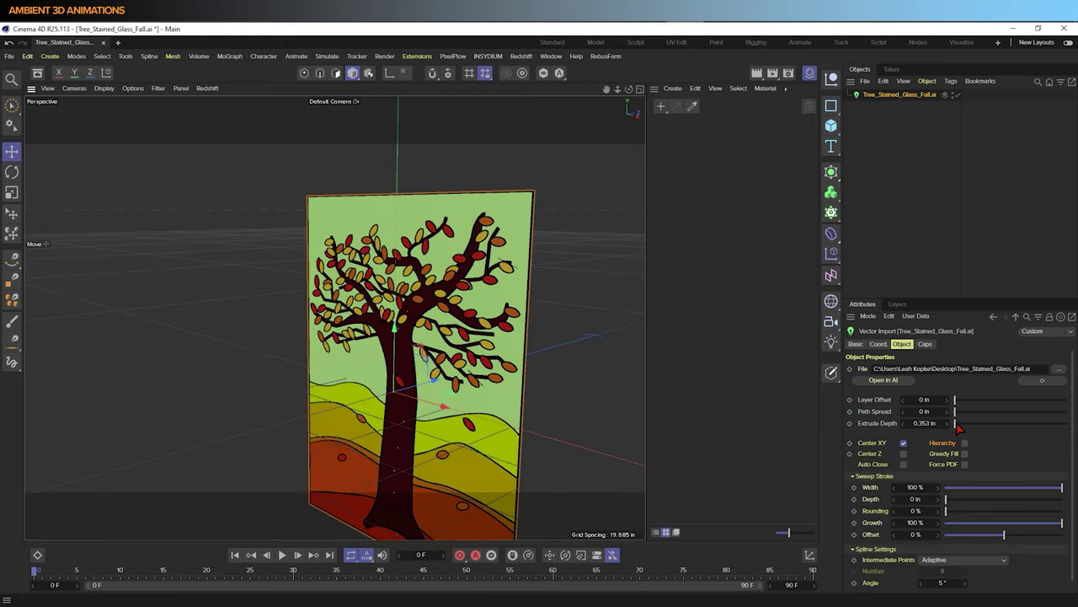
{"action": "mouse_move", "coordinate": [956, 423]}
{"action": "left_mouse_down"}
{"action": "mouse_move", "coordinate": [1053, 431]}
{"action": "mouse_move", "coordinate": [956, 433]}
{"action": "left_mouse_up"}
{"action": "left_click", "coordinate": [924, 423]}
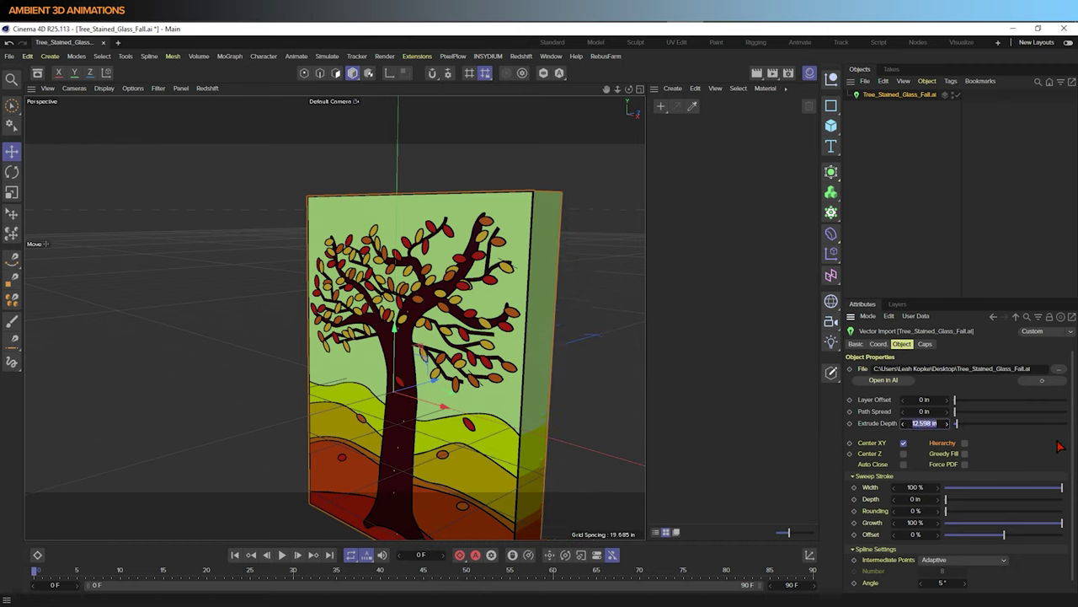
{"action": "key", "text": "BackSpace"}
{"action": "type", "text": "1"}
{"action": "key", "text": "Return"}
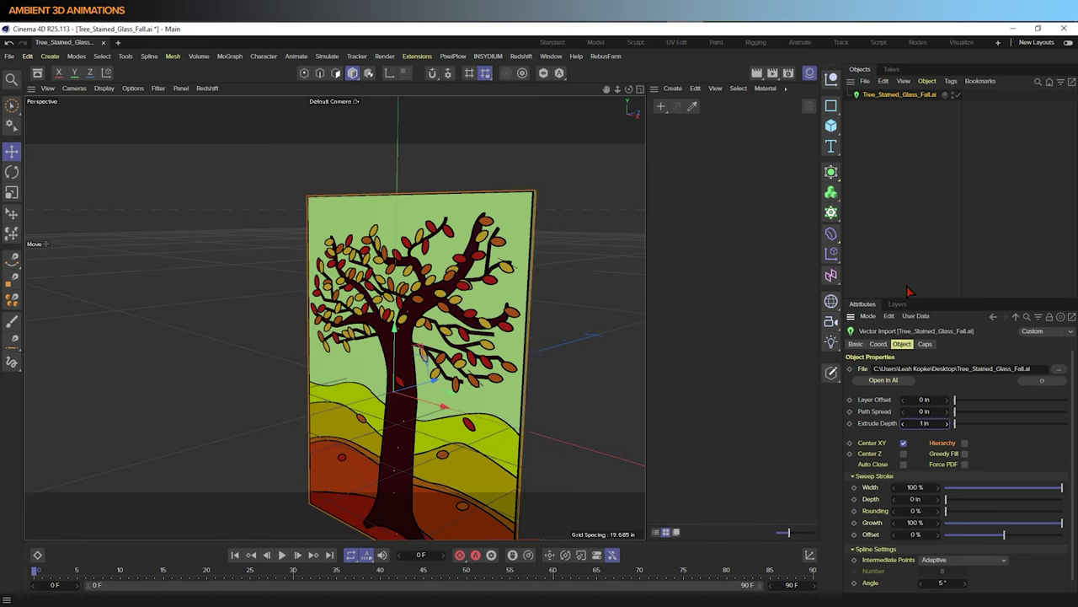
Enable Hierarchy for the imported tree and expand its color layers down to the Sky splines
{"action": "left_click", "coordinate": [872, 97]}
{"action": "left_click", "coordinate": [965, 443]}
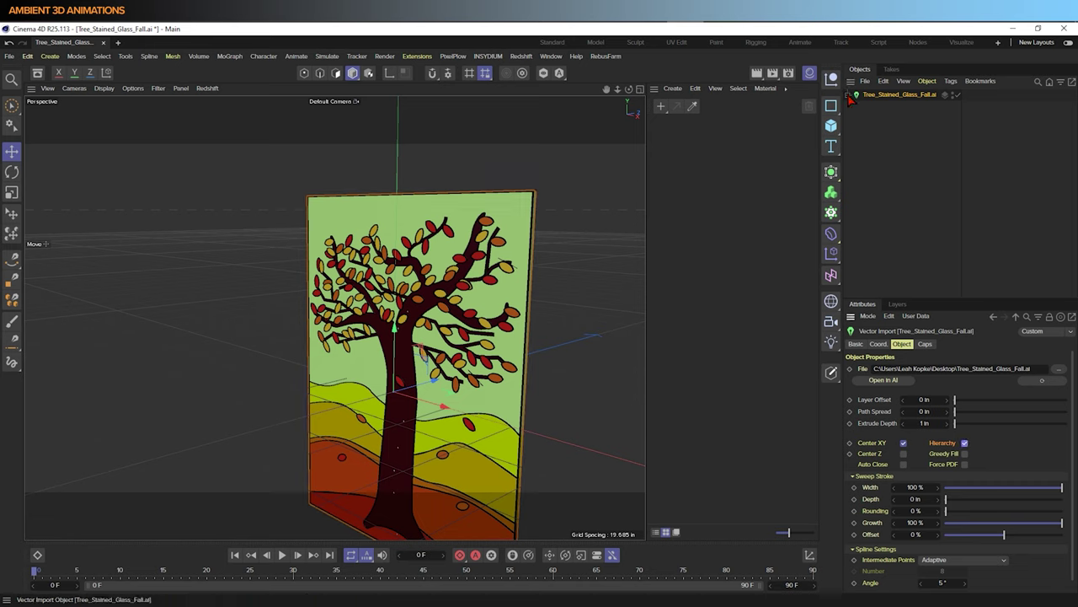
{"action": "left_click", "coordinate": [850, 95]}
{"action": "left_click", "coordinate": [856, 107]}
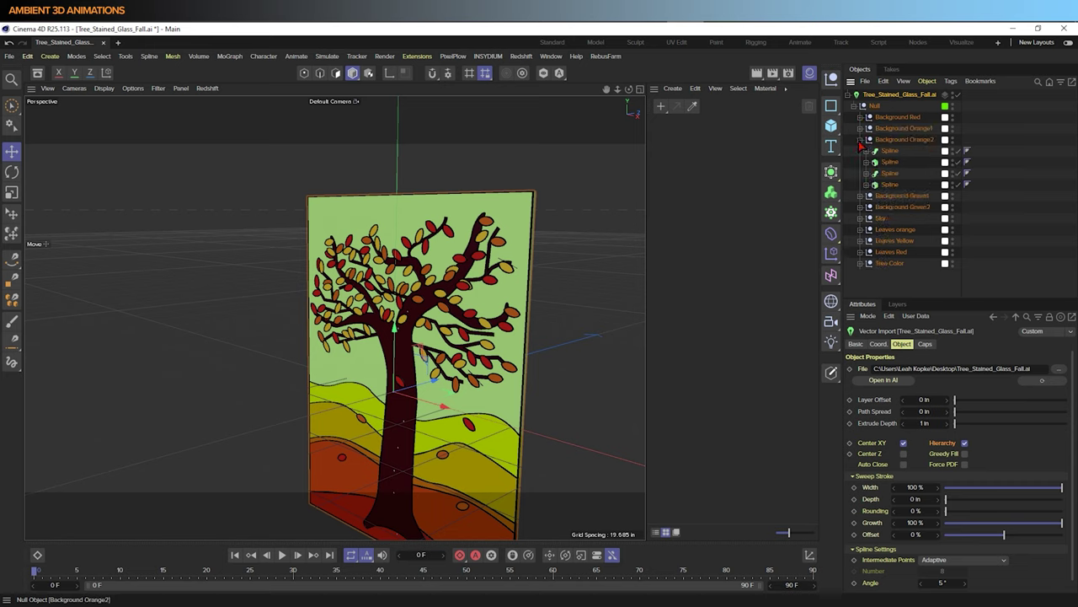
{"action": "left_click", "coordinate": [860, 162]}
{"action": "left_click", "coordinate": [860, 162]}
{"action": "left_click", "coordinate": [861, 173]}
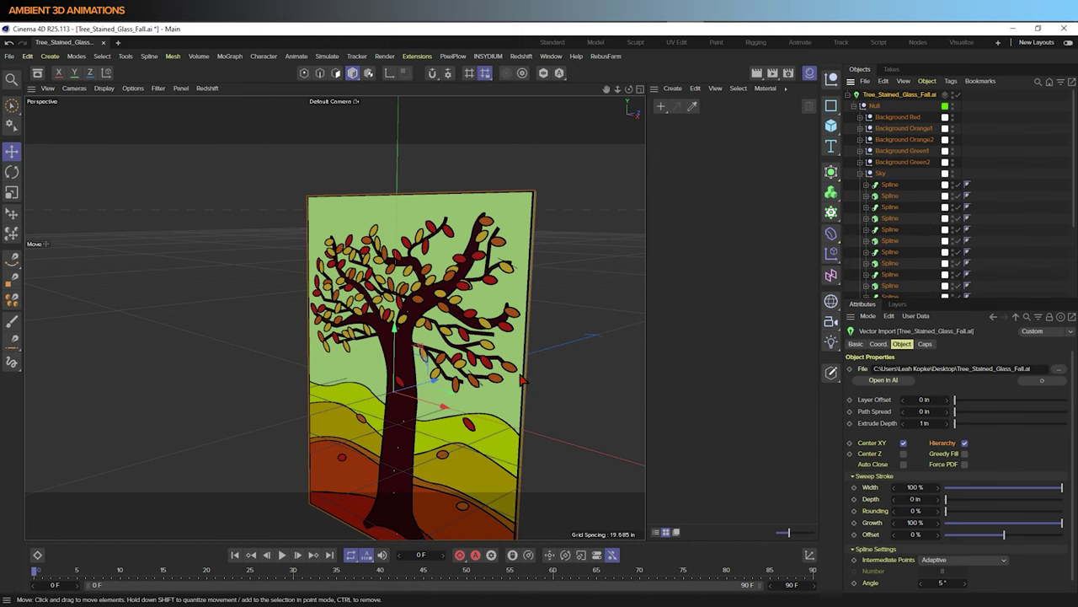
{"action": "left_click_drag", "start_coordinate": [540, 399], "coordinate": [584, 404], "text": "alt"}
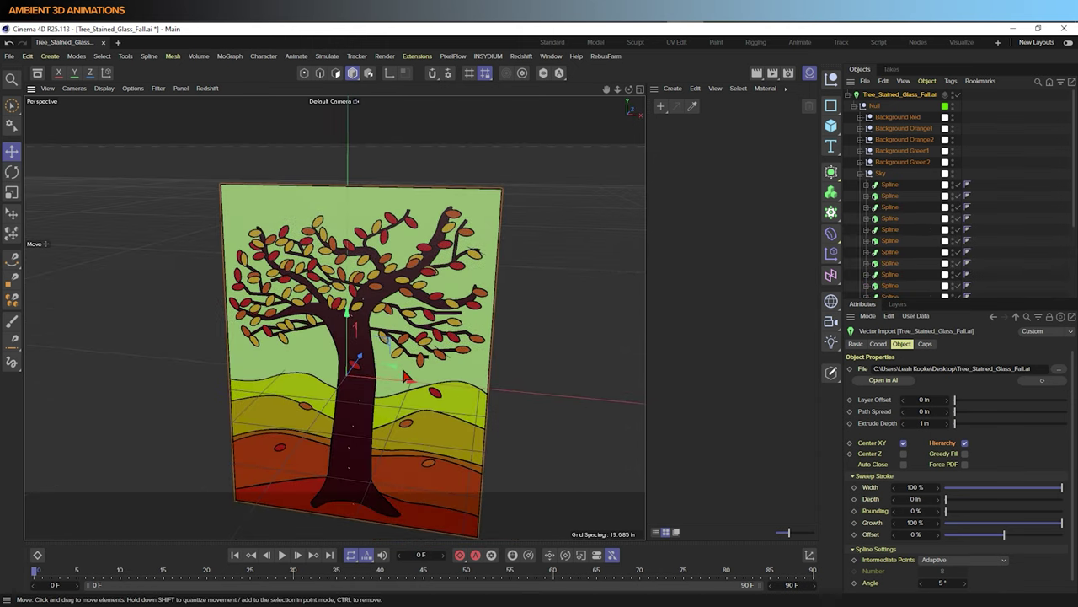
{"action": "left_click_drag", "start_coordinate": [406, 376], "coordinate": [433, 333], "text": "alt"}
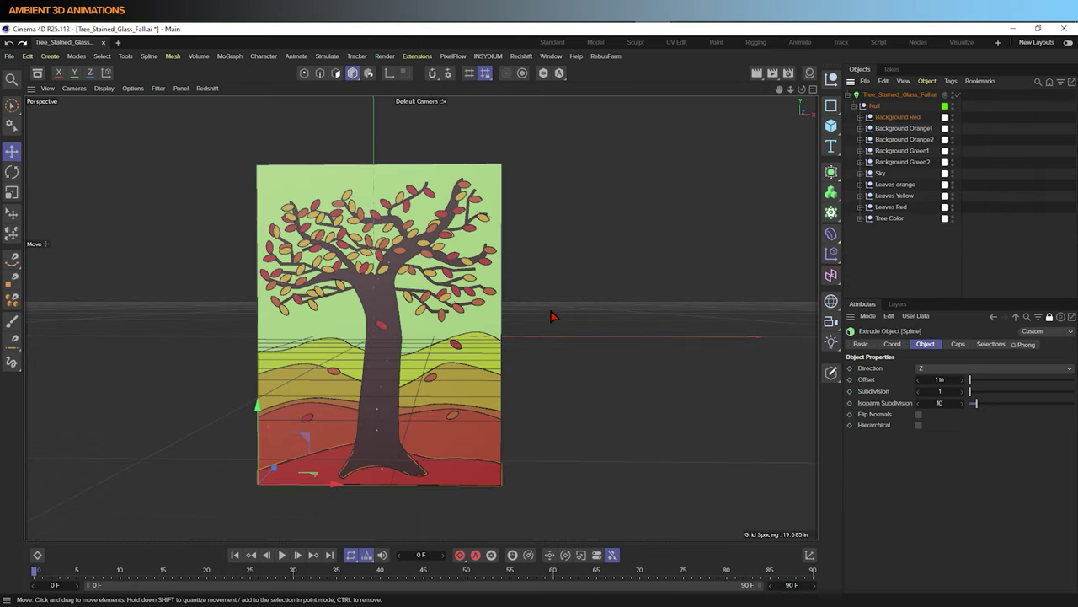
Inspect the fill and stroke colors in the vector import info tag of the spline inside Background Red's extrude
{"action": "left_click_drag", "start_coordinate": [552, 316], "coordinate": [509, 342], "text": "alt"}
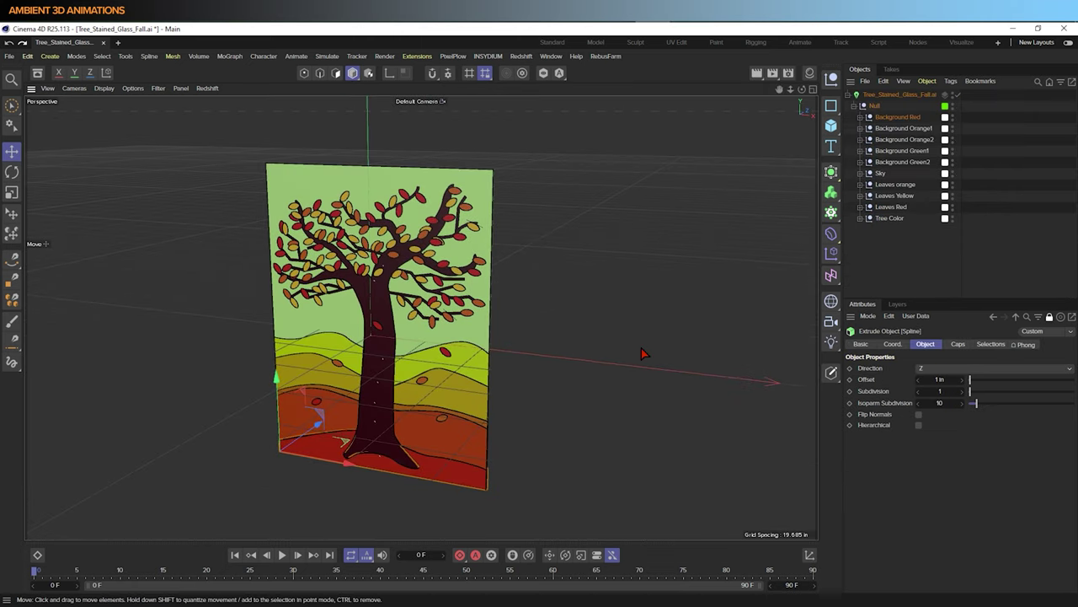
{"action": "left_click", "coordinate": [860, 116]}
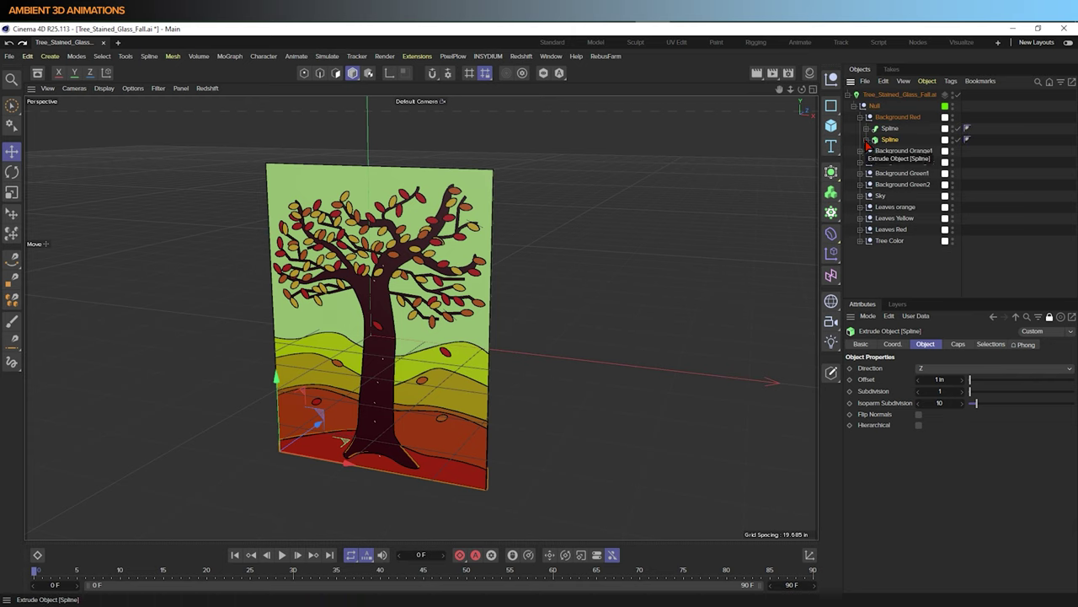
{"action": "left_click", "coordinate": [866, 139]}
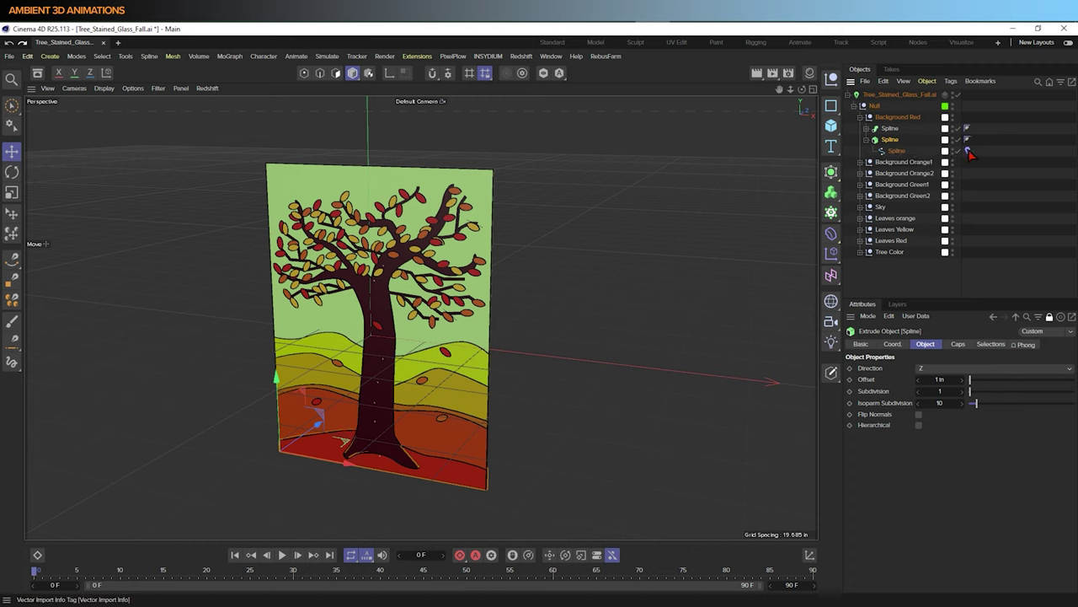
{"action": "double_click", "coordinate": [968, 151]}
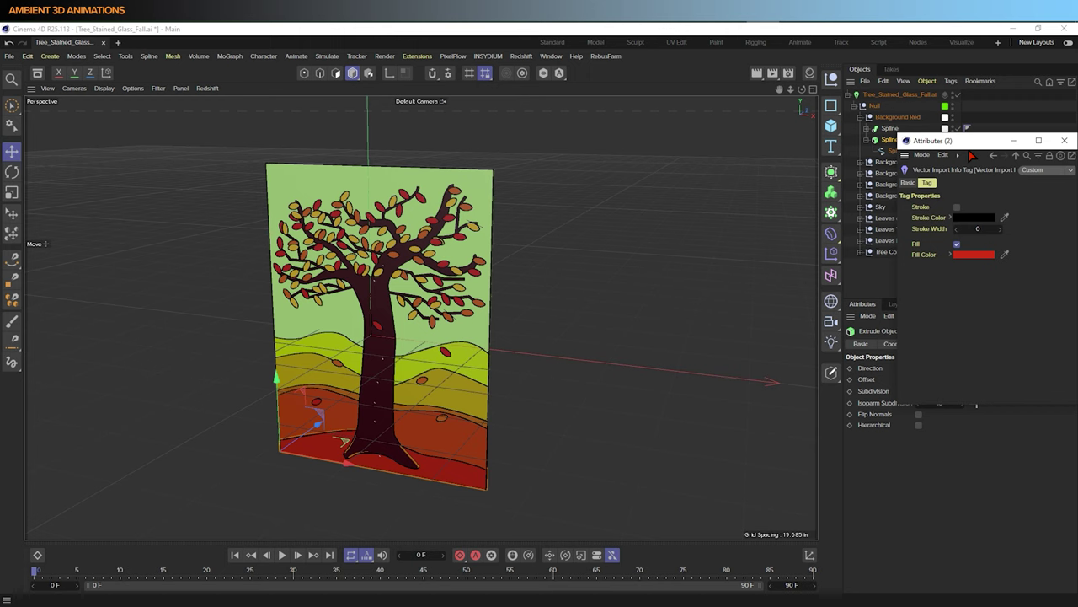
{"action": "left_click_drag", "start_coordinate": [982, 144], "coordinate": [824, 165]}
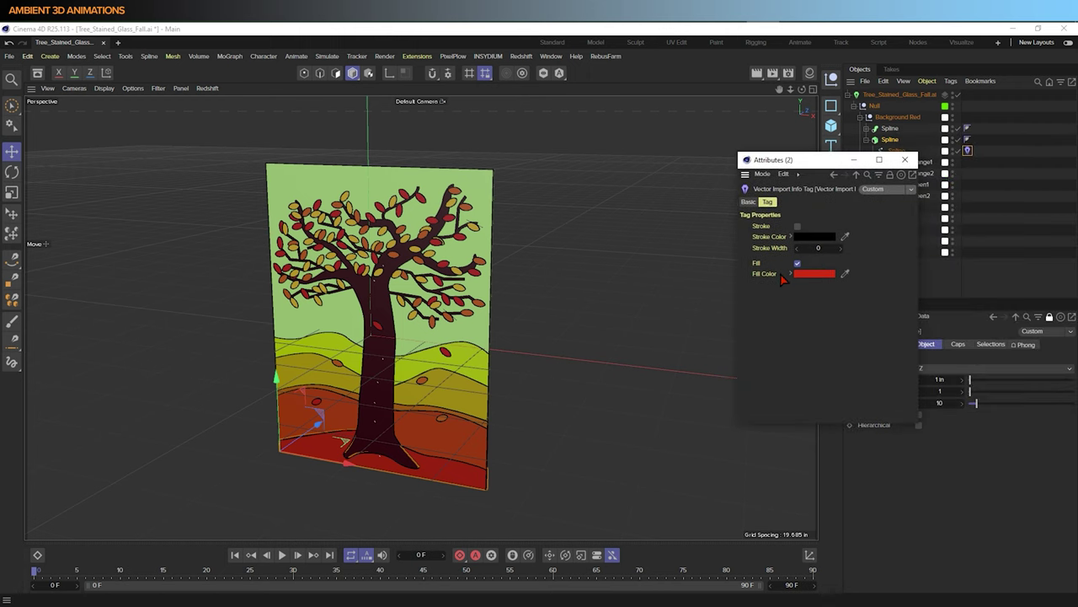
{"action": "left_click_drag", "start_coordinate": [812, 165], "coordinate": [859, 204]}
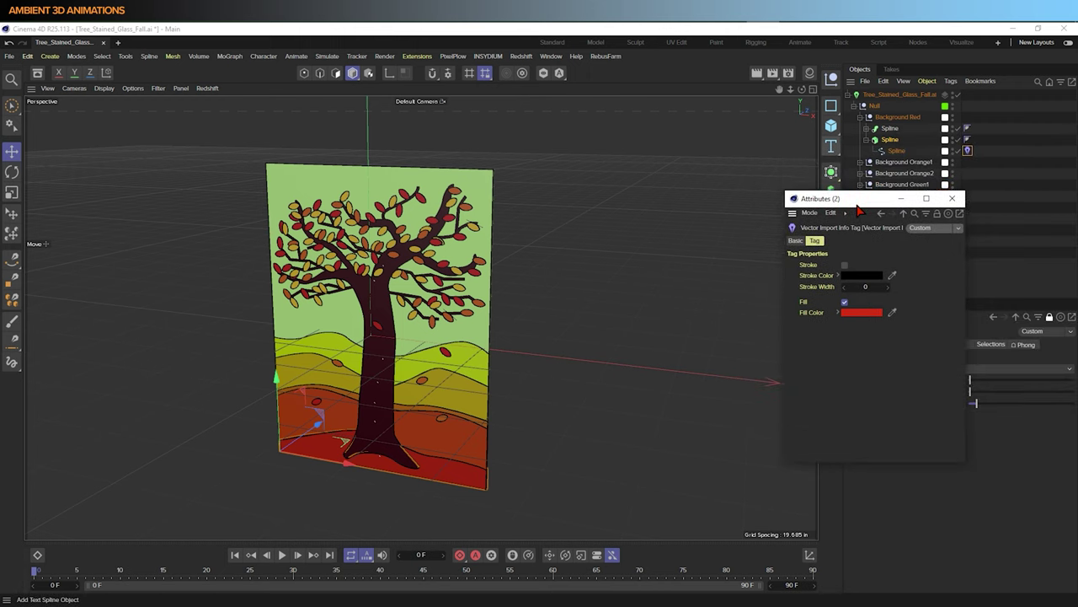
{"action": "left_click", "coordinate": [952, 200]}
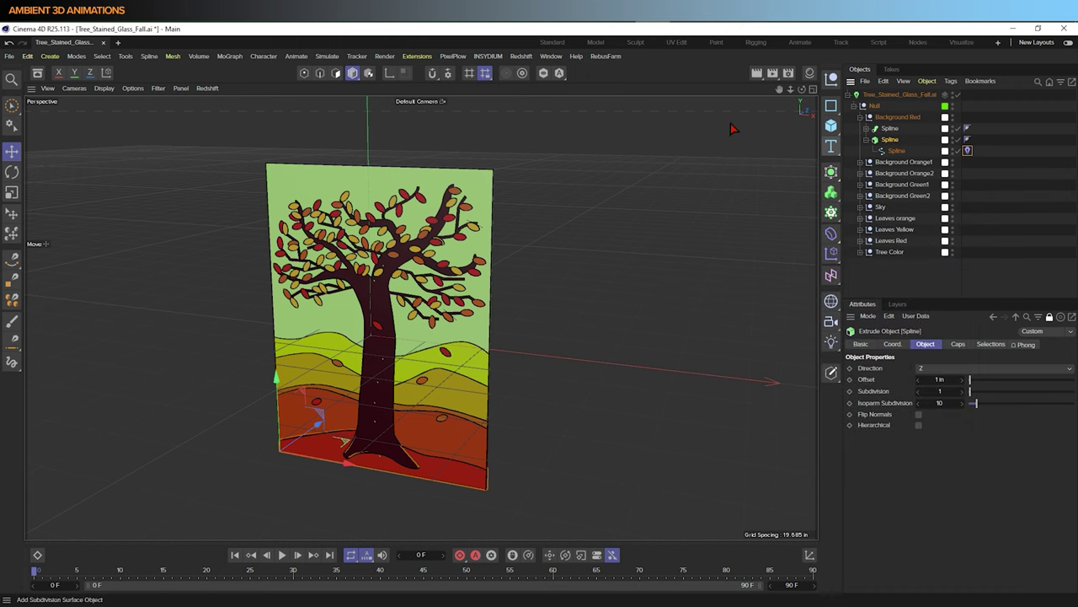
Create a new Redshift Material
{"action": "left_click", "coordinate": [529, 58]}
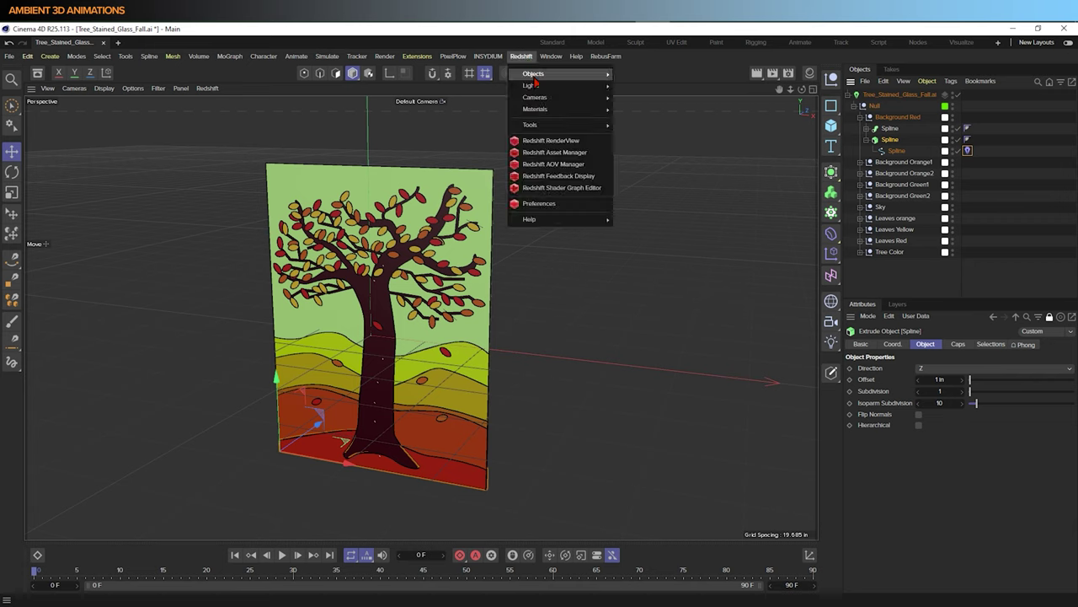
{"action": "mouse_move", "coordinate": [534, 78]}
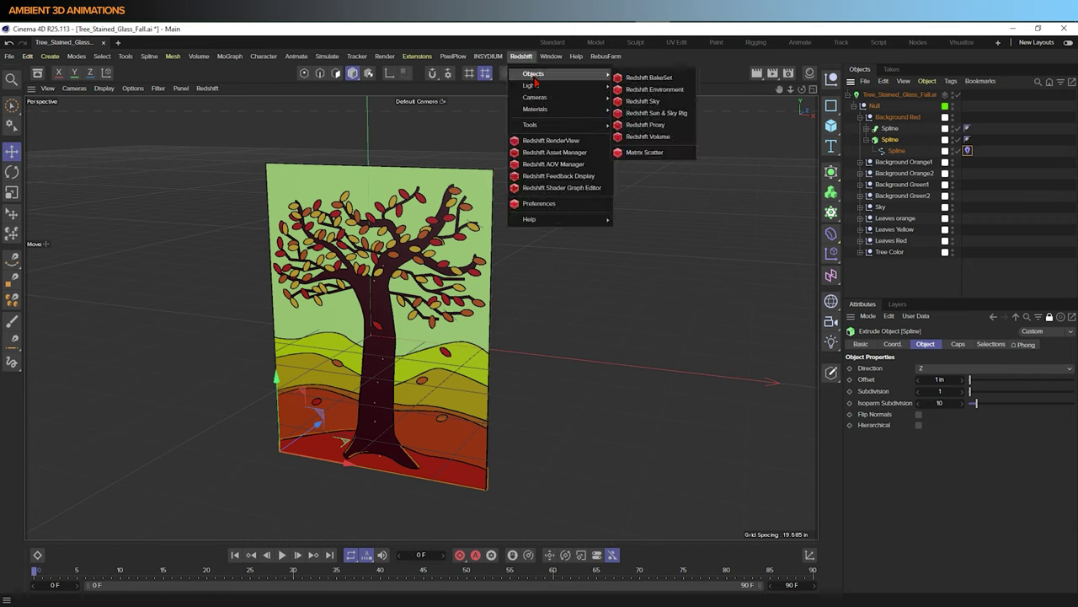
{"action": "mouse_move", "coordinate": [542, 114]}
{"action": "mouse_move", "coordinate": [629, 110]}
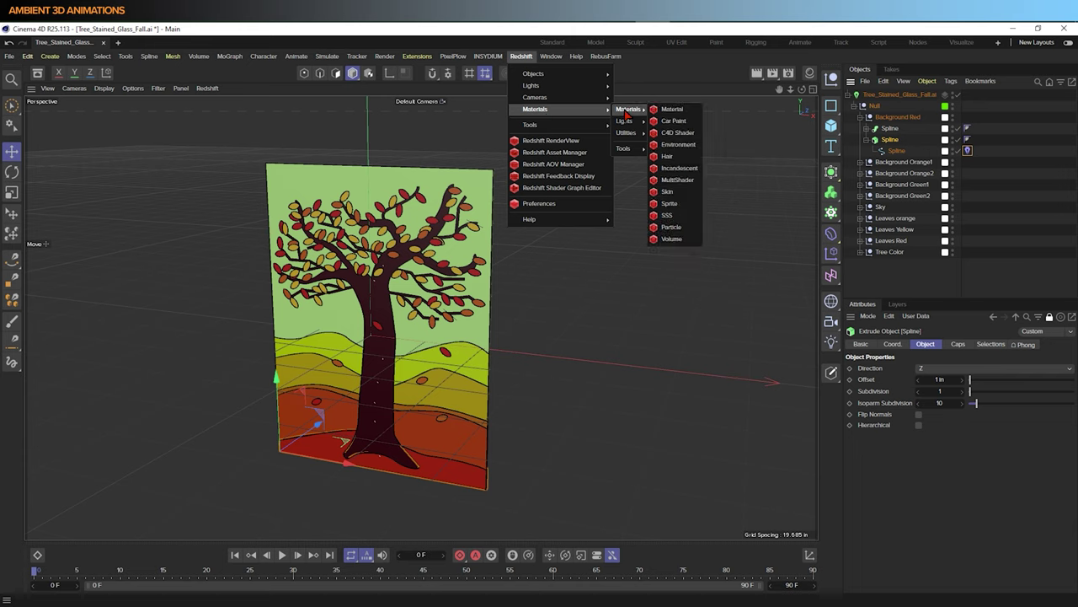
{"action": "left_click", "coordinate": [671, 110]}
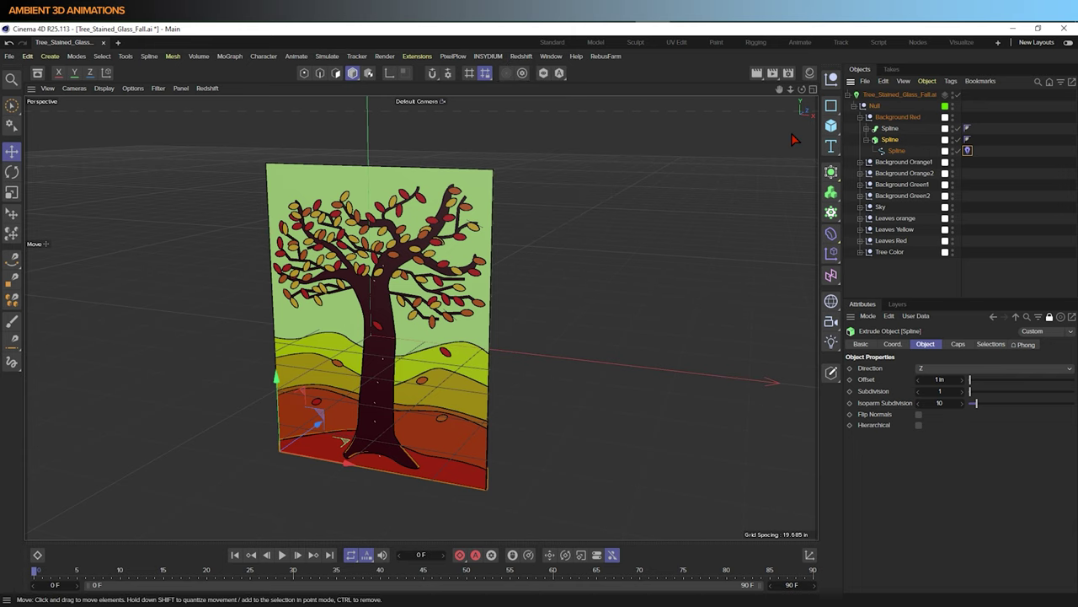
Open the Material Manager and delete the second of the two Redshift materials
{"action": "left_click", "coordinate": [552, 57]}
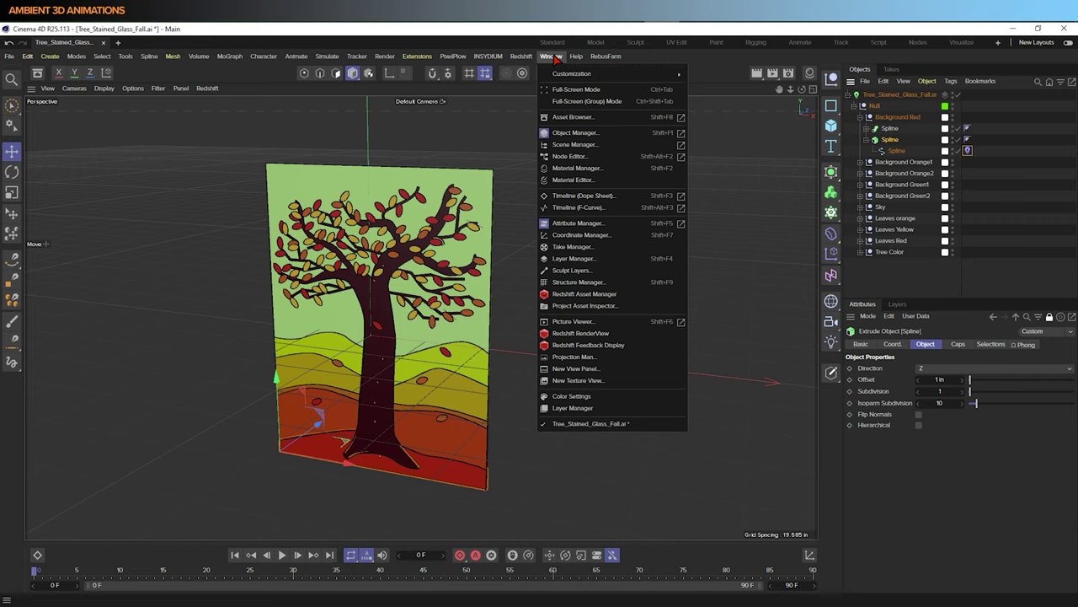
{"action": "left_click", "coordinate": [578, 168]}
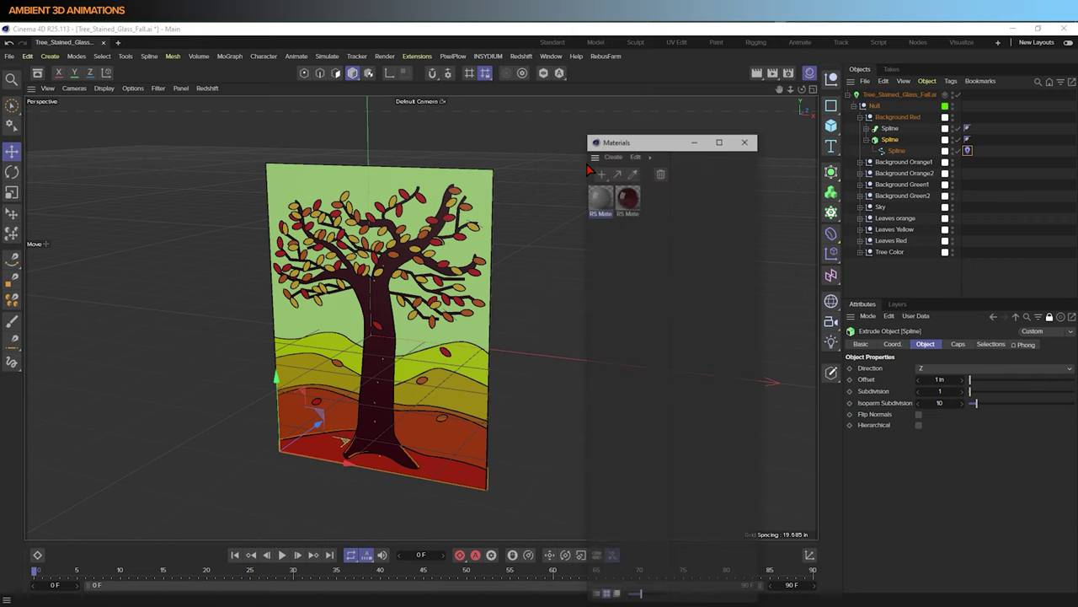
{"action": "left_click", "coordinate": [636, 248]}
{"action": "left_click", "coordinate": [627, 196]}
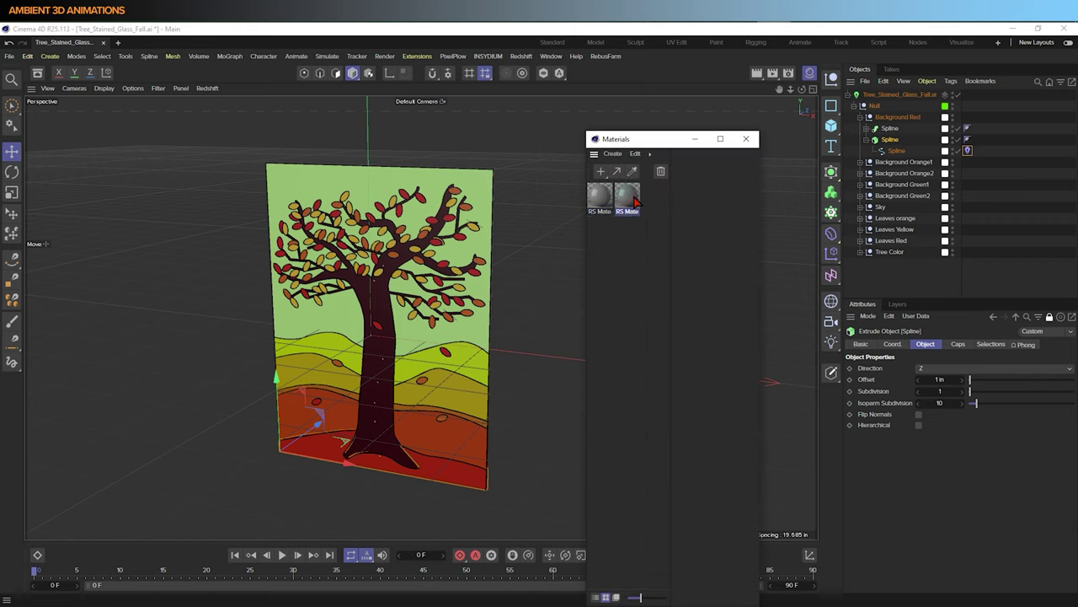
{"action": "key", "text": "Delete"}
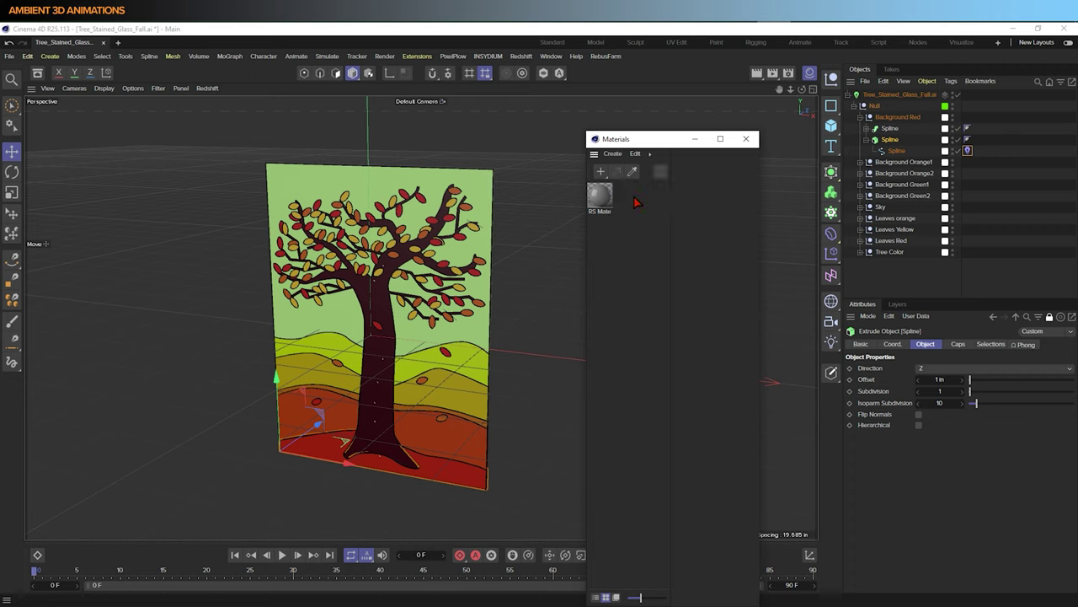
Open the remaining Redshift material in the shader graph and select its RS Material node
{"action": "left_click_drag", "start_coordinate": [652, 143], "coordinate": [689, 96]}
{"action": "left_click", "coordinate": [667, 148]}
{"action": "double_click", "coordinate": [664, 145]}
{"action": "left_click_drag", "start_coordinate": [575, 161], "coordinate": [534, 90]}
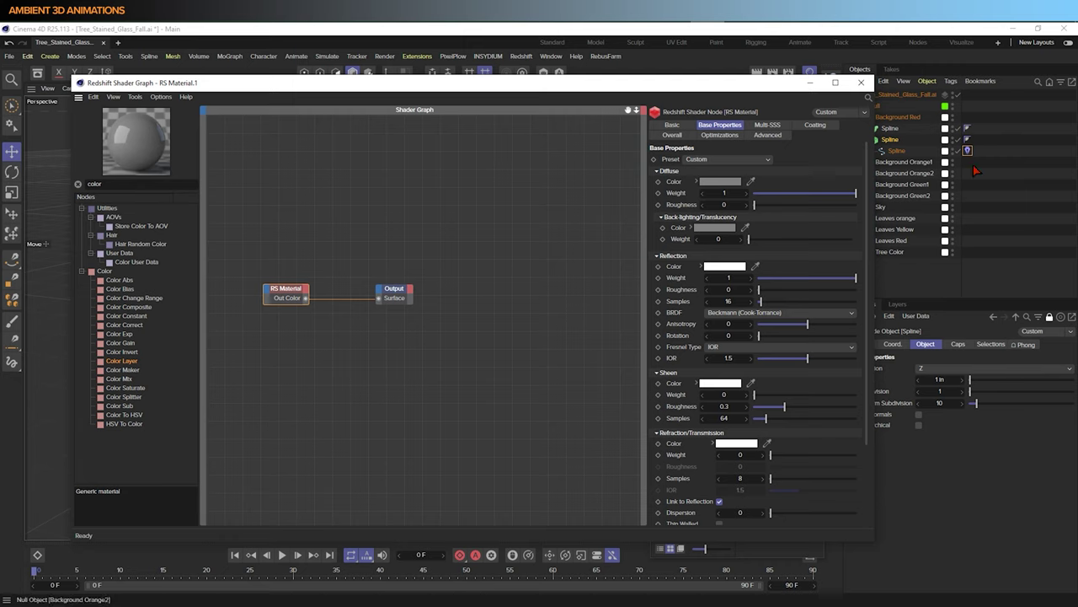
{"action": "left_click", "coordinate": [294, 300]}
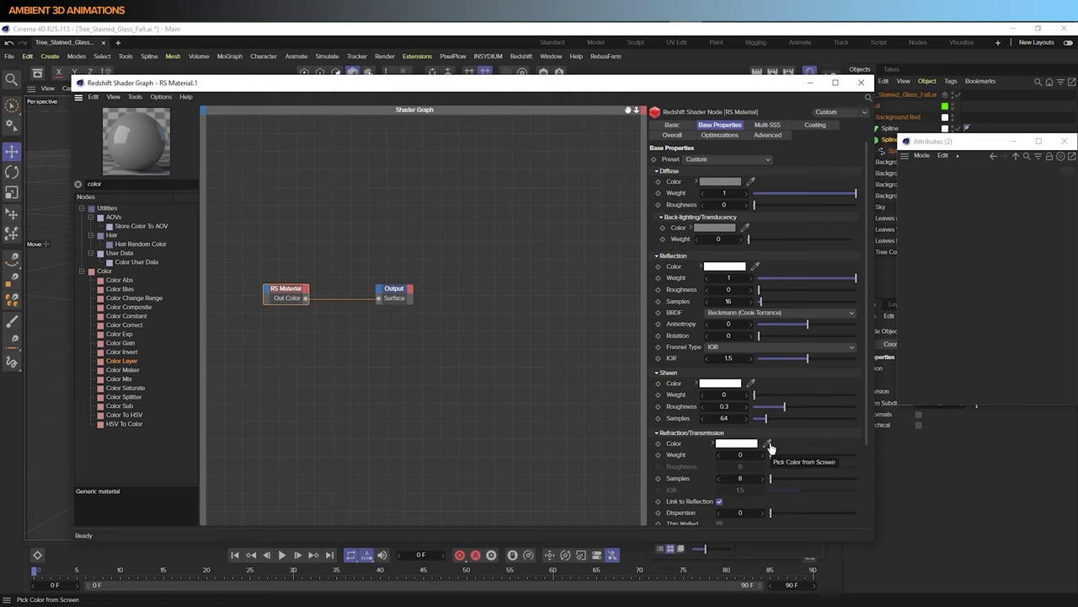
Lock the Background Red spline's vector import info tag in a separate attributes window and sample its red fill as the material's refraction color
{"action": "left_click", "coordinate": [768, 444]}
{"action": "left_click", "coordinate": [770, 441]}
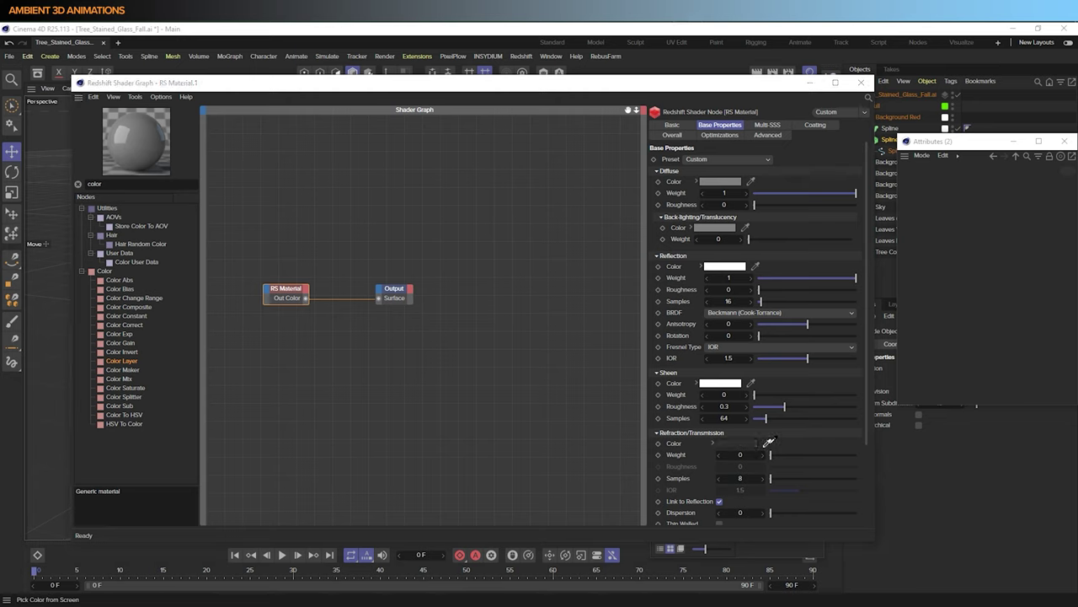
{"action": "left_click", "coordinate": [949, 139]}
{"action": "left_click", "coordinate": [782, 303]}
{"action": "left_click_drag", "start_coordinate": [976, 145], "coordinate": [840, 152]}
{"action": "left_click", "coordinate": [967, 150]}
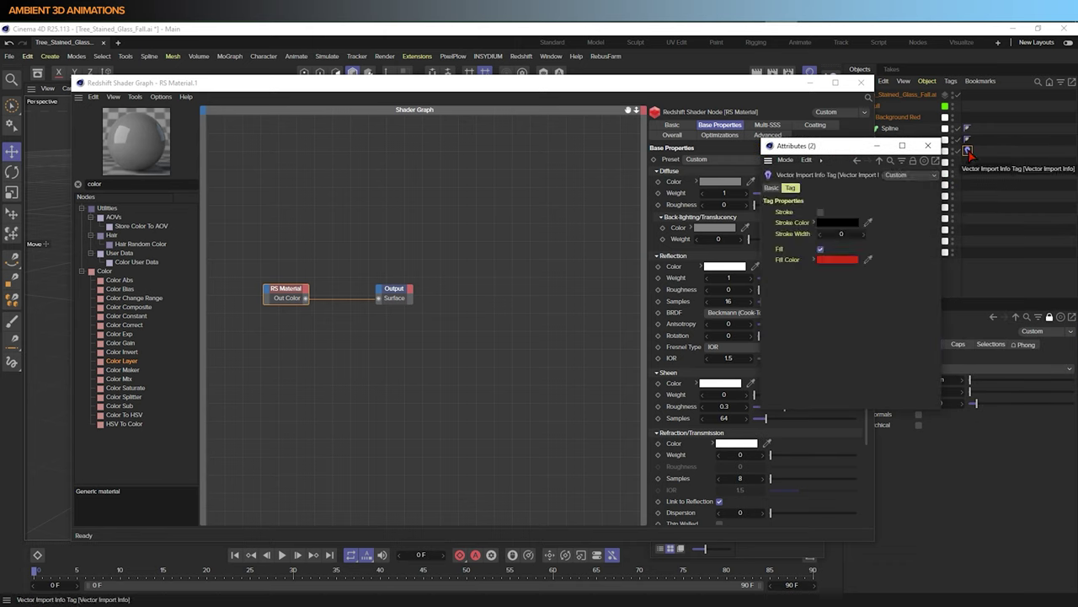
{"action": "left_click_drag", "start_coordinate": [844, 152], "coordinate": [949, 150]}
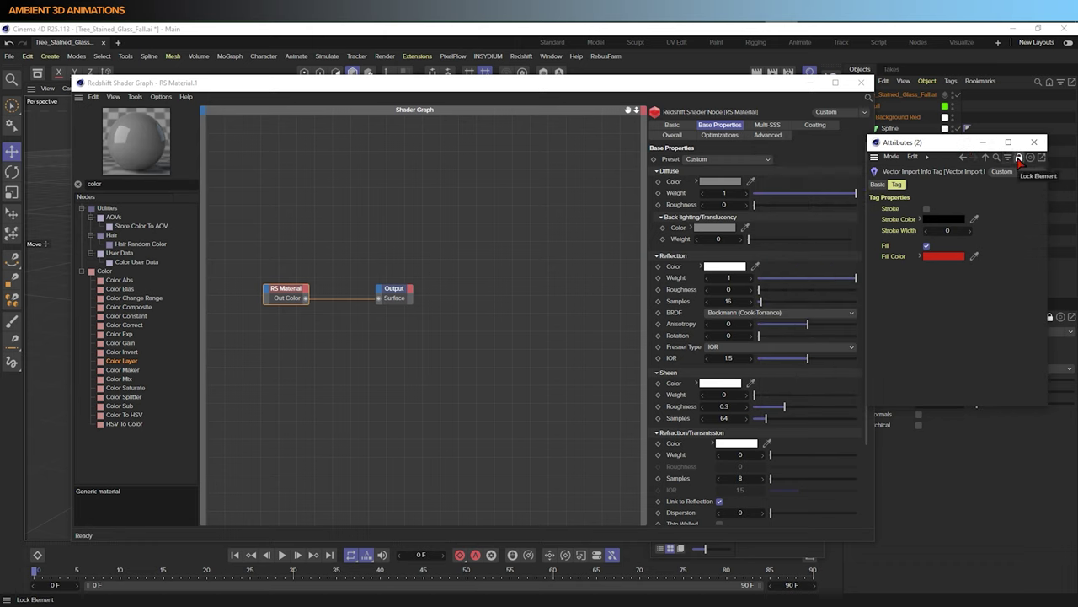
{"action": "left_click", "coordinate": [1019, 158]}
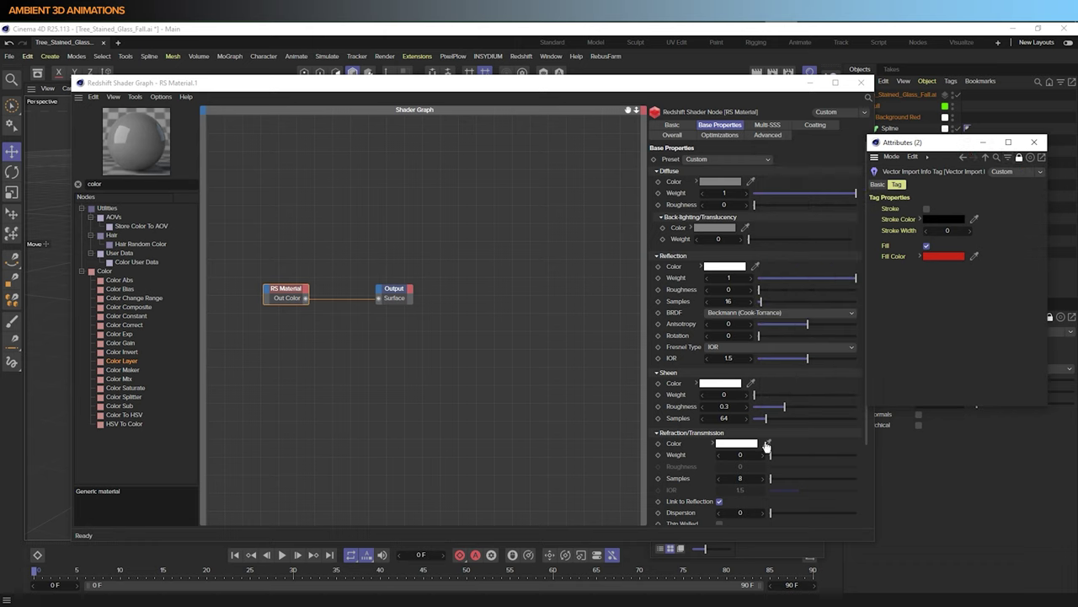
{"action": "left_click", "coordinate": [767, 444]}
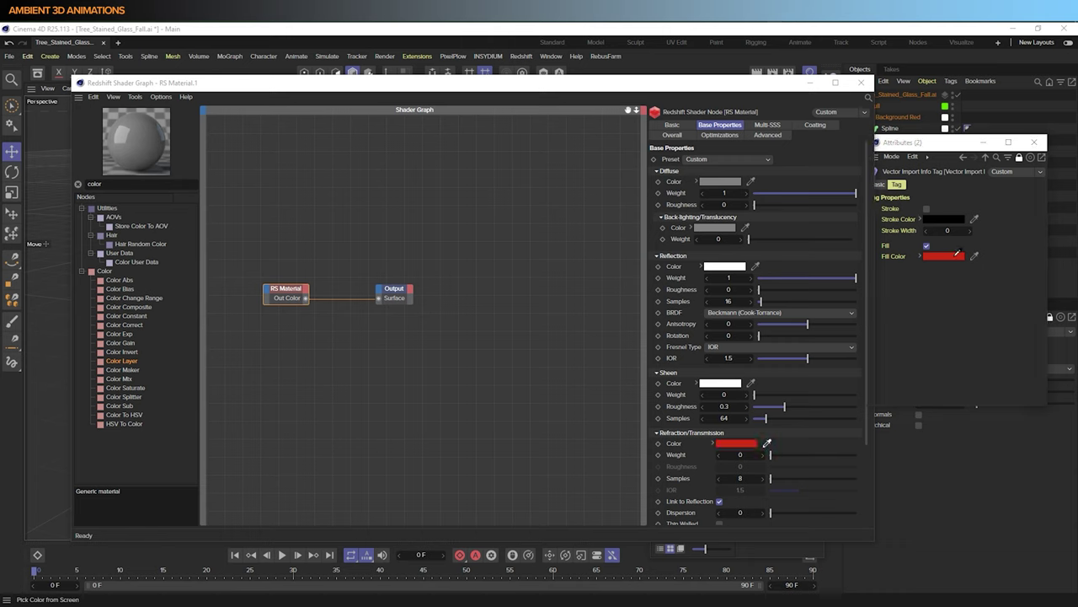
{"action": "left_click", "coordinate": [925, 264]}
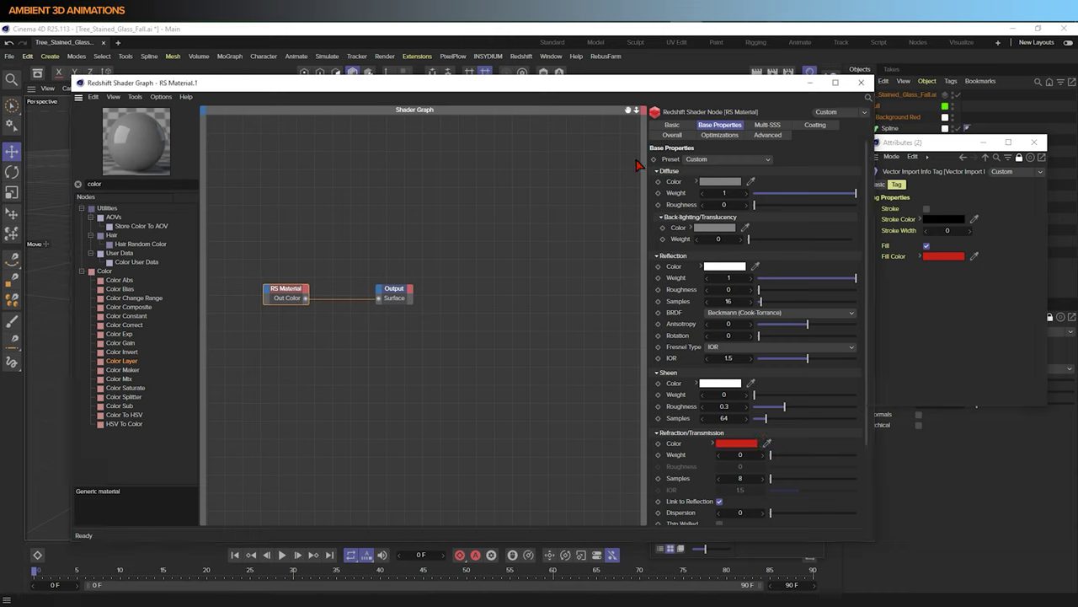
Set the material's diffuse weight to 0 and its refraction weight to 0.926
{"action": "left_click_drag", "start_coordinate": [836, 199], "coordinate": [768, 198]}
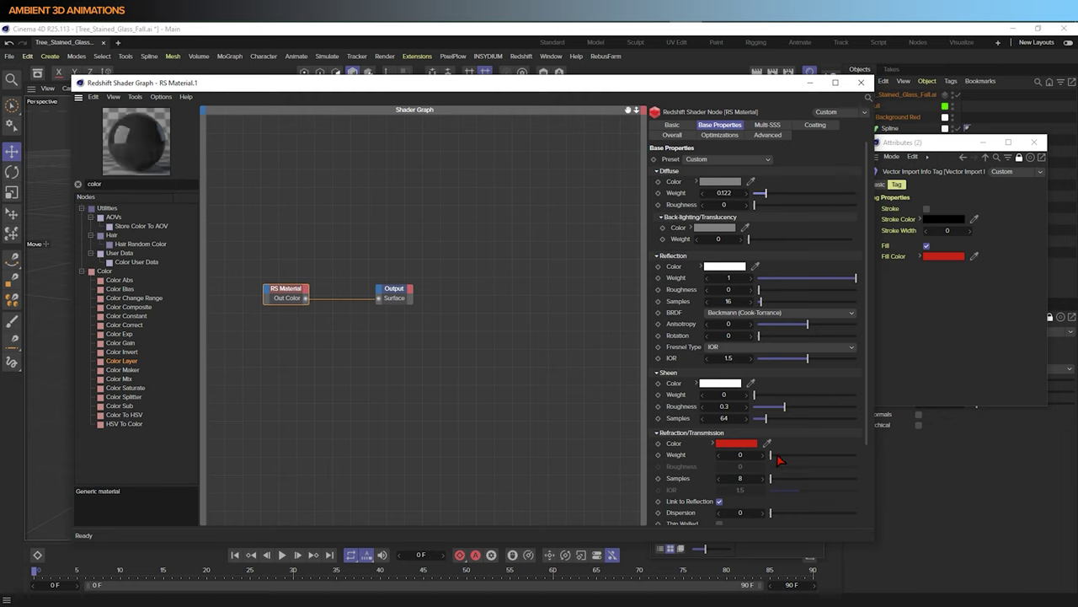
{"action": "left_click_drag", "start_coordinate": [779, 459], "coordinate": [851, 459]}
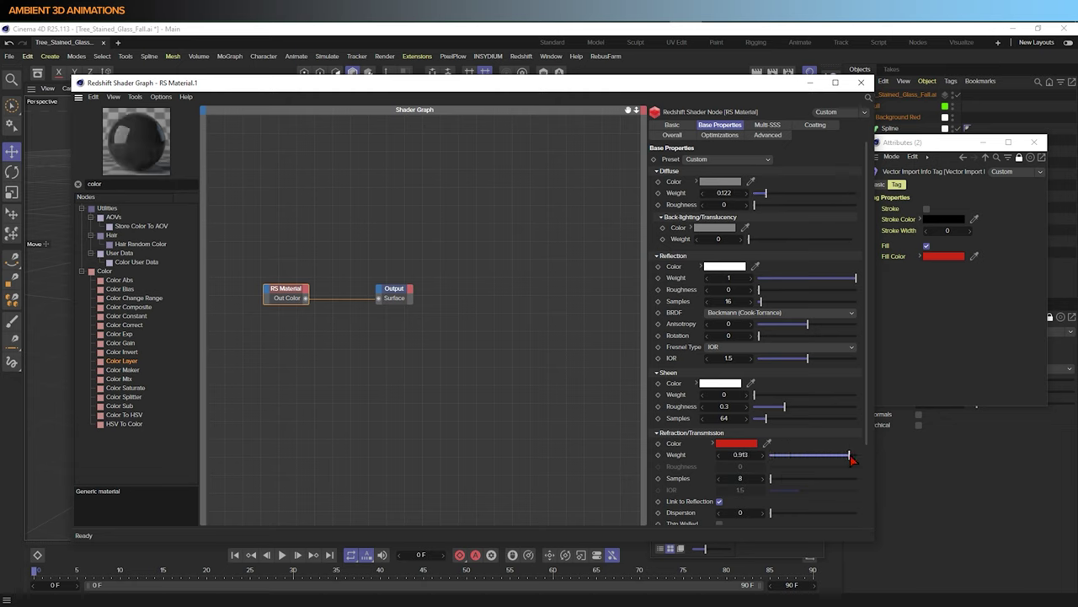
{"action": "left_click_drag", "start_coordinate": [850, 457], "coordinate": [852, 458]}
{"action": "left_click_drag", "start_coordinate": [769, 199], "coordinate": [753, 196]}
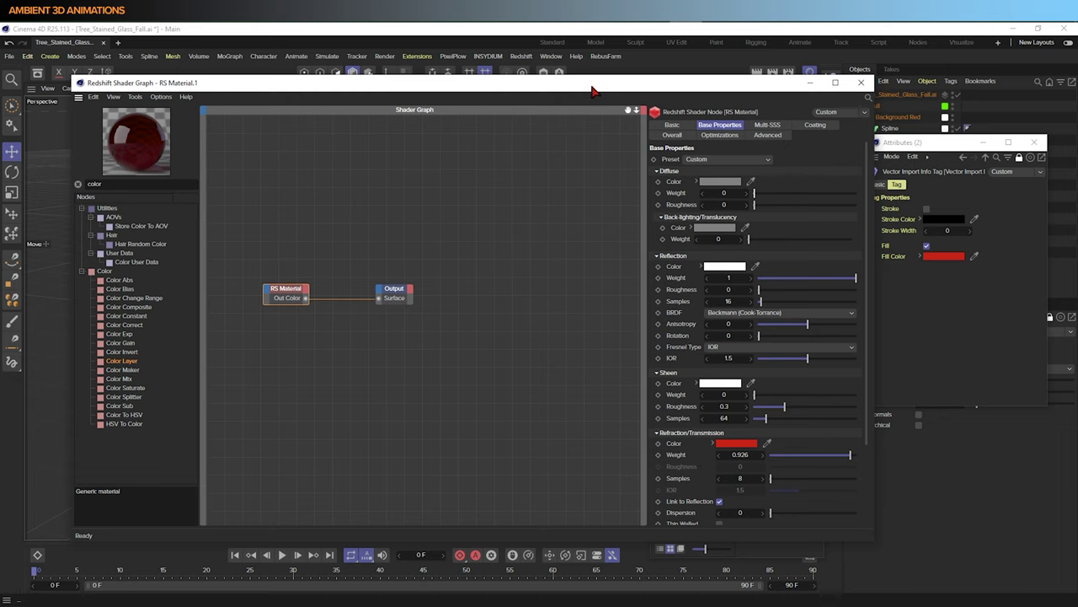
Close the tag window, minimize the shader graph, and apply the red glass material to the extruded spline in Background Red
{"action": "left_click_drag", "start_coordinate": [592, 90], "coordinate": [578, 63]}
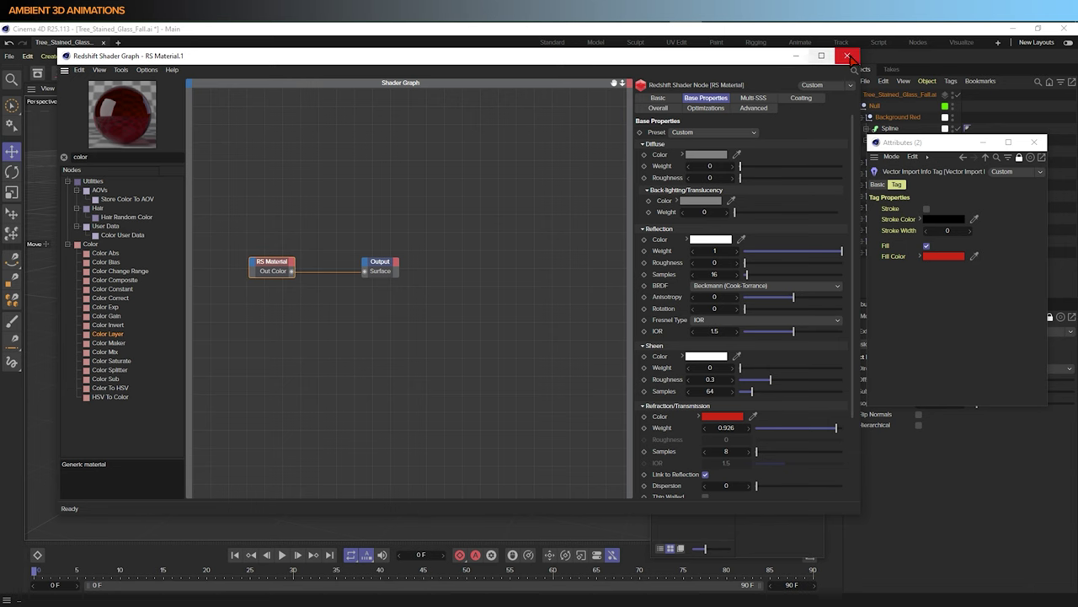
{"action": "left_click", "coordinate": [1033, 142]}
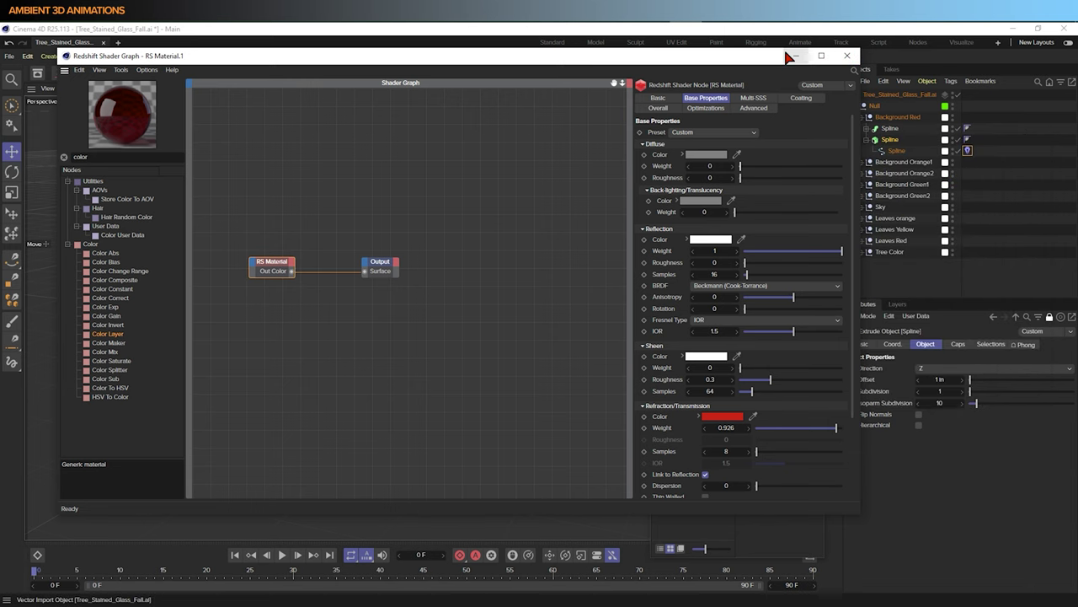
{"action": "left_click", "coordinate": [795, 55]}
{"action": "left_click_drag", "start_coordinate": [656, 159], "coordinate": [890, 142]}
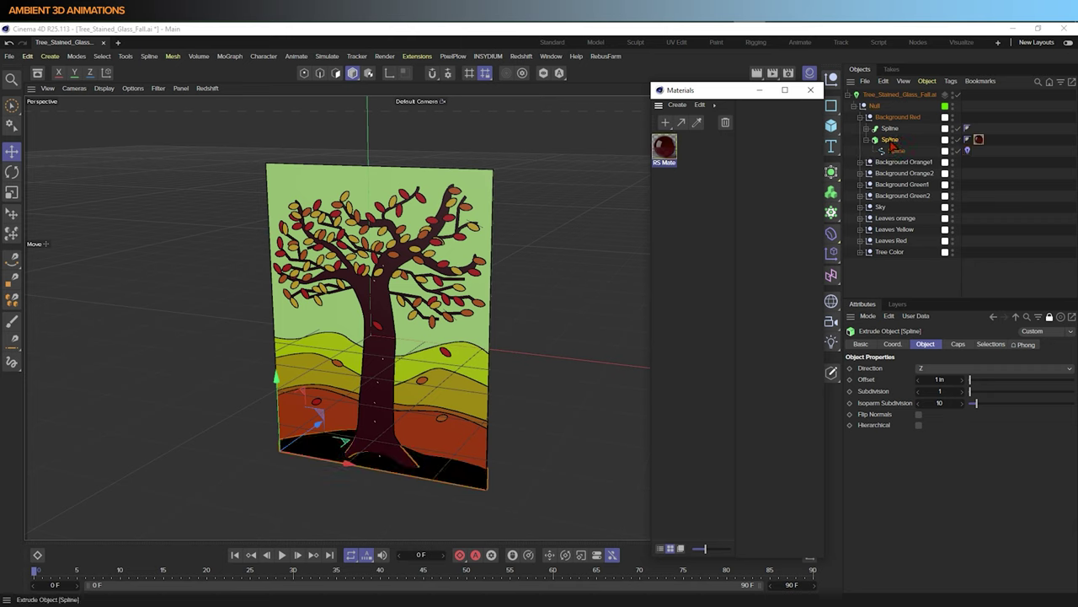
Recheck the fill color in the vector import info tag of Background Red's spline, and close the tag window
{"action": "double_click", "coordinate": [968, 151]}
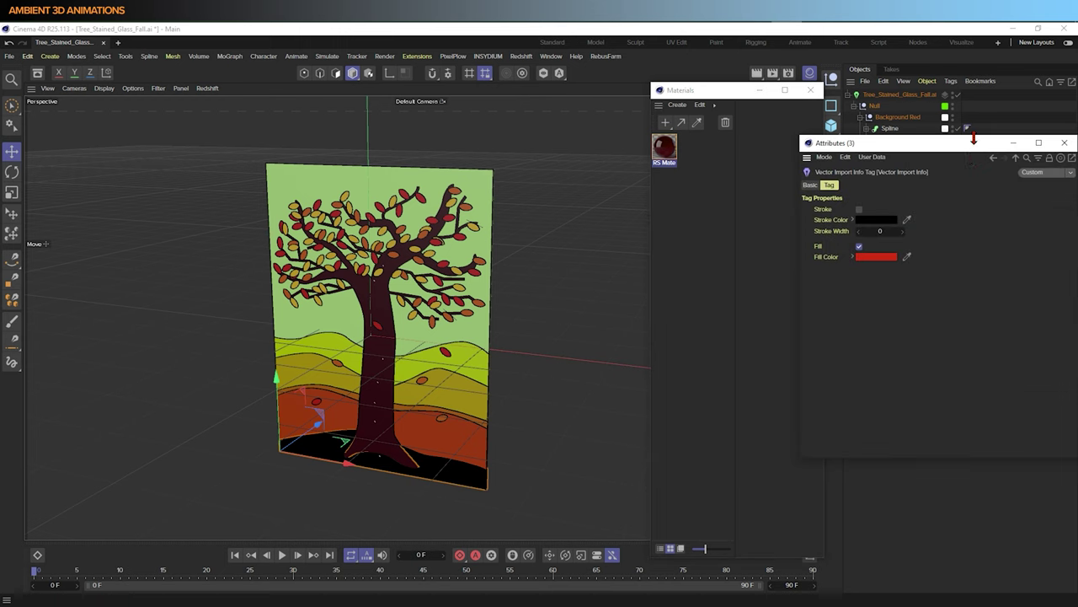
{"action": "left_click_drag", "start_coordinate": [958, 147], "coordinate": [762, 156]}
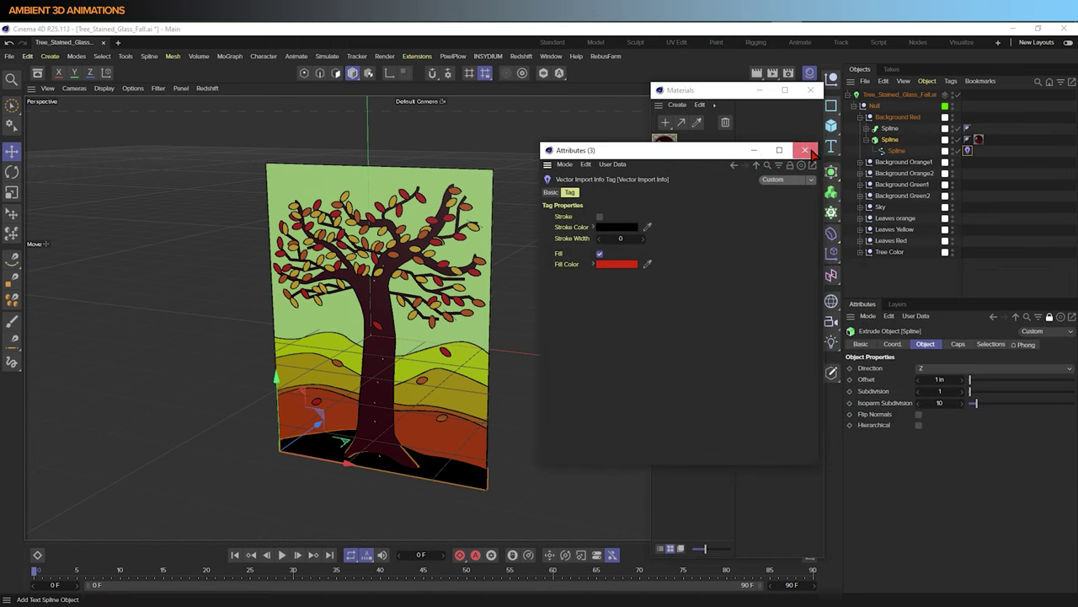
{"action": "left_click", "coordinate": [804, 150]}
Look through the splines inside Background Orange1 and Background Orange2, and collapse the background layers
{"action": "left_click", "coordinate": [860, 162]}
{"action": "left_click", "coordinate": [861, 217]}
{"action": "scroll", "coordinate": [885, 247], "scroll_direction": "down", "scroll_amount": 2}
{"action": "scroll", "coordinate": [884, 247], "scroll_direction": "up", "scroll_amount": 2}
{"action": "scroll", "coordinate": [884, 244], "scroll_direction": "down", "scroll_amount": 2}
{"action": "scroll", "coordinate": [861, 229], "scroll_direction": "up", "scroll_amount": 2}
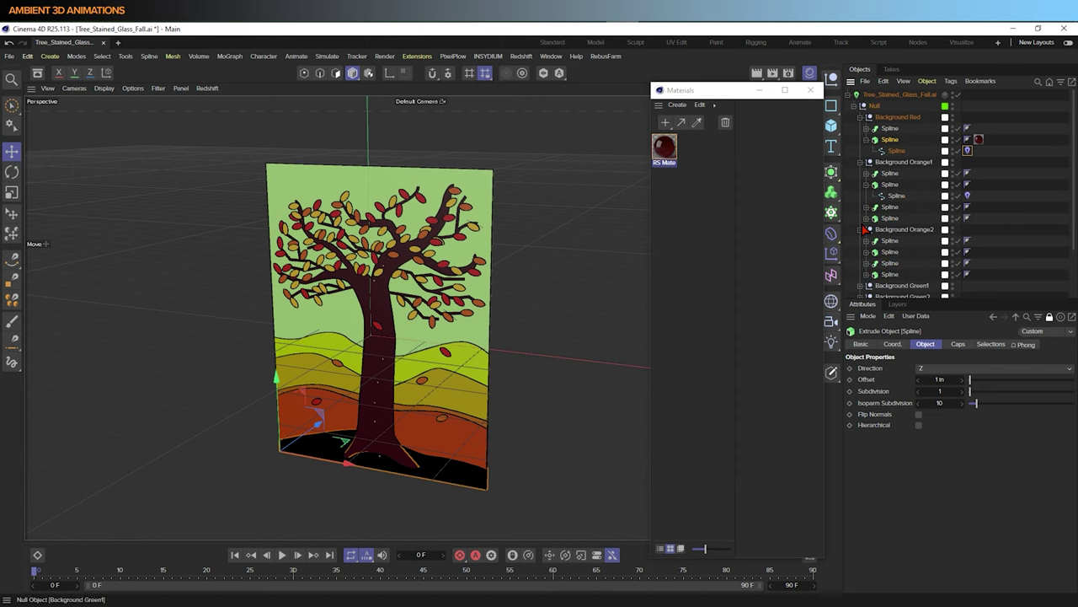
{"action": "left_click", "coordinate": [860, 229]}
{"action": "left_click", "coordinate": [860, 162]}
{"action": "left_click", "coordinate": [861, 118]}
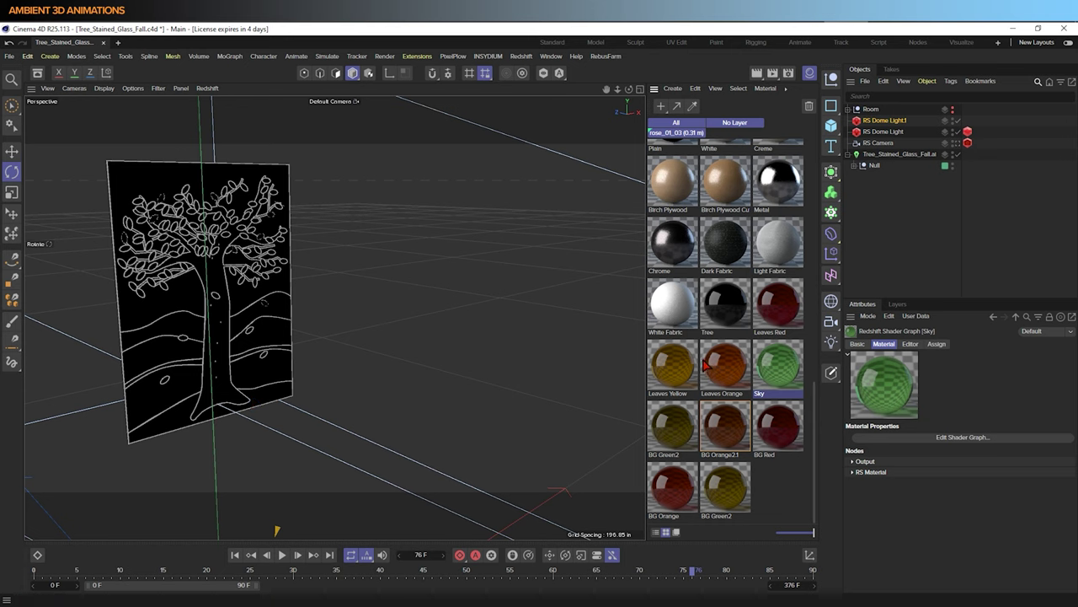
Expand the tree's Null in the finished scene and compare the first extrude and sweep objects inside Background Orange1
{"action": "left_click", "coordinate": [857, 166]}
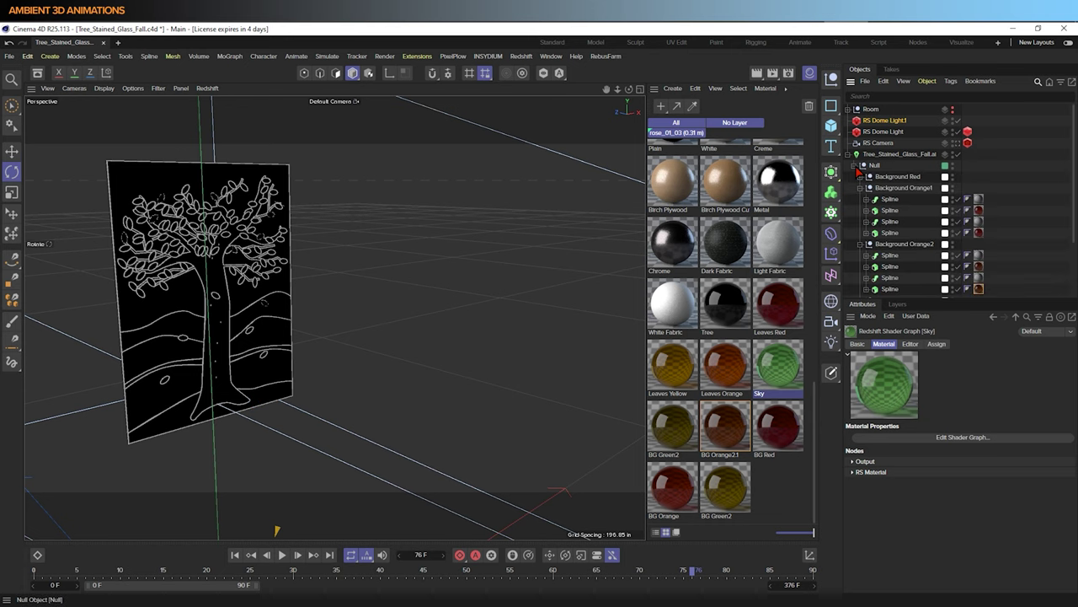
{"action": "left_click", "coordinate": [896, 209]}
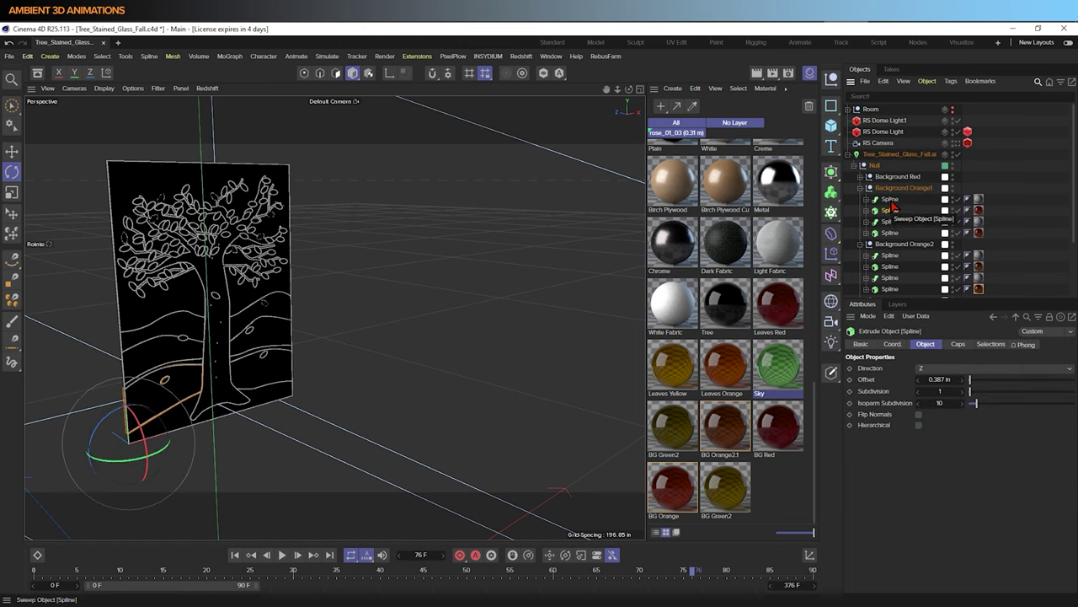
{"action": "left_click", "coordinate": [888, 199]}
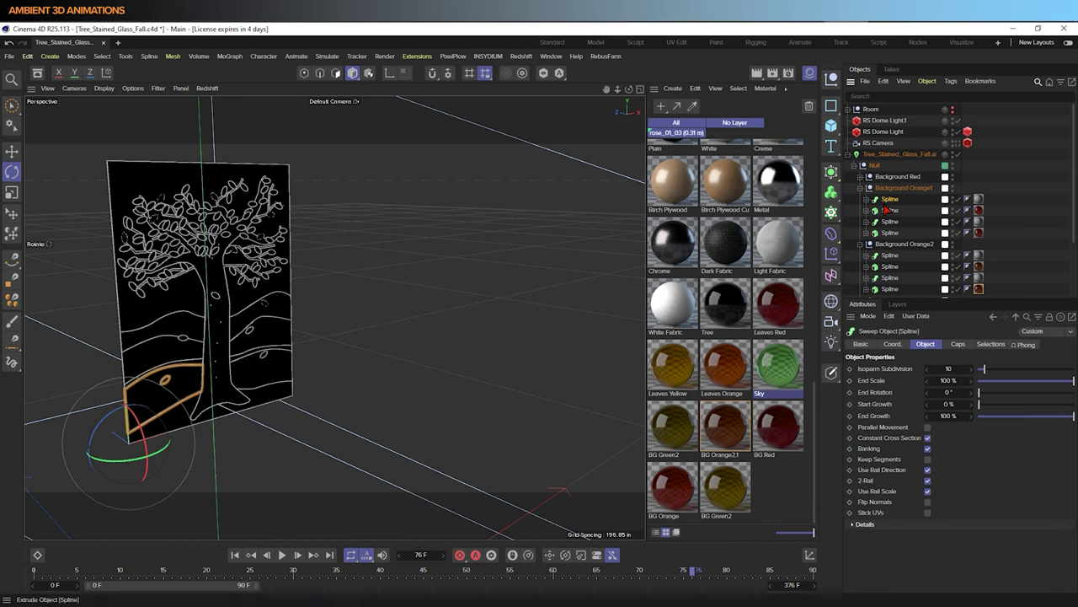
{"action": "left_click", "coordinate": [891, 210]}
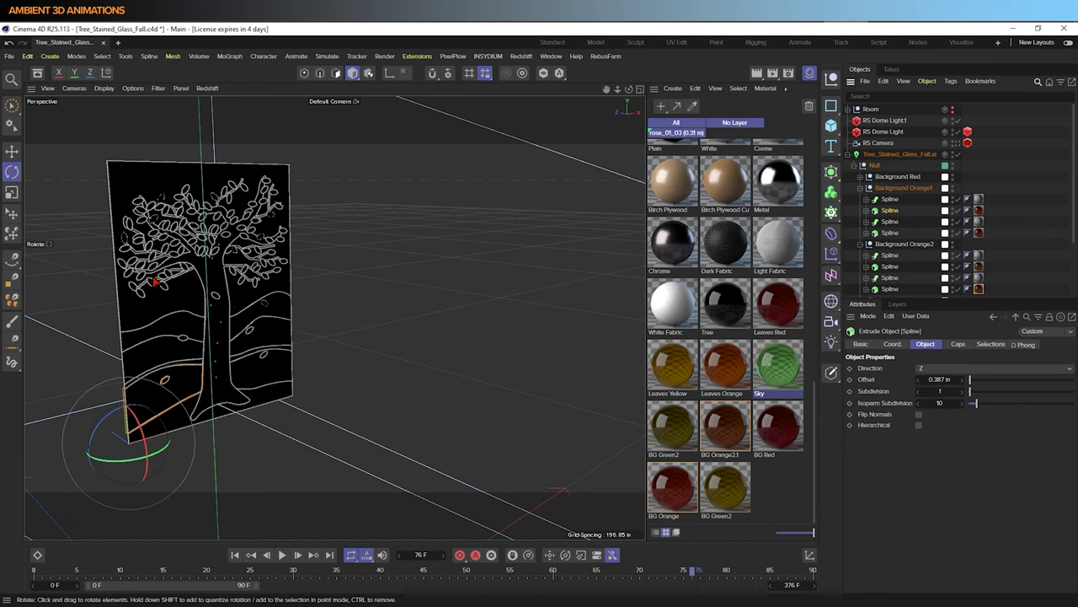
{"action": "left_click", "coordinate": [889, 198]}
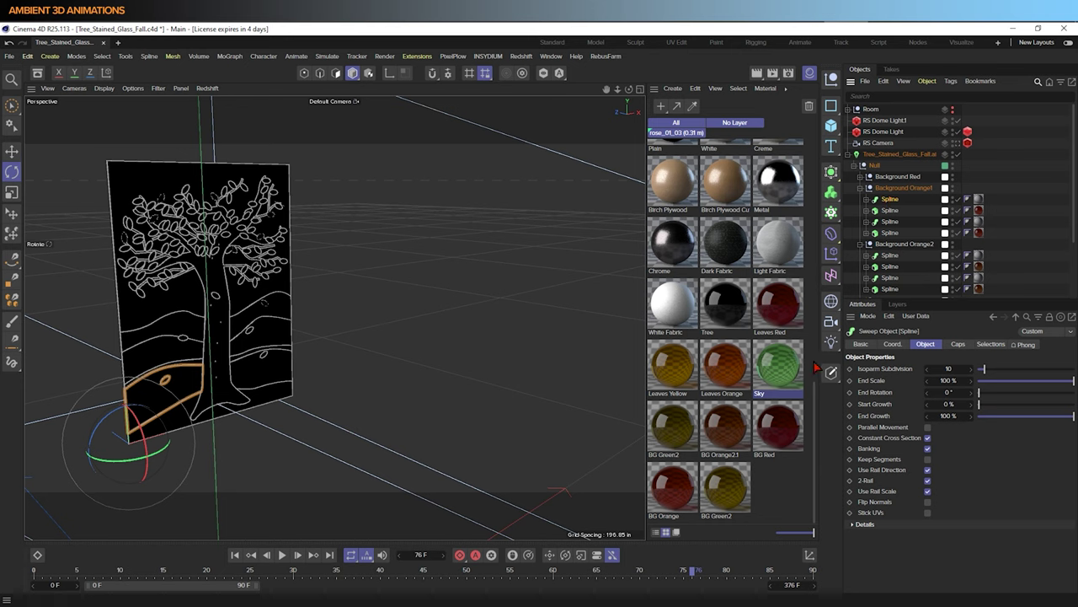
Open the Redshift RenderView beside the viewport and view the rendered stained glass tree from the front
{"action": "key", "text": "alt+r"}
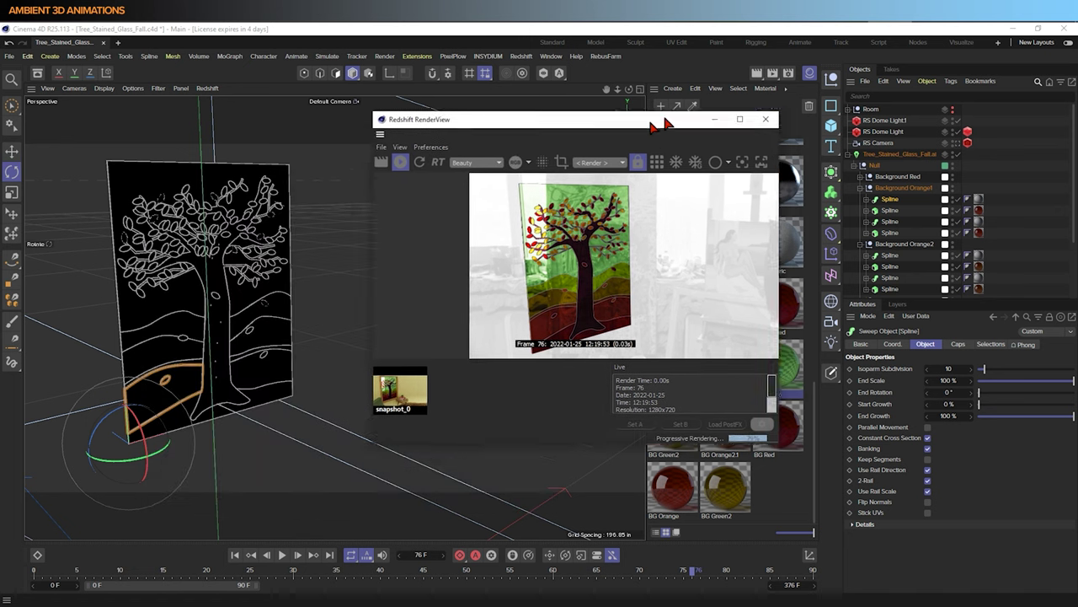
{"action": "left_click_drag", "start_coordinate": [682, 118], "coordinate": [779, 101]}
{"action": "left_click_drag", "start_coordinate": [385, 351], "coordinate": [340, 325], "text": "alt"}
{"action": "left_click_drag", "start_coordinate": [590, 93], "coordinate": [376, 95]}
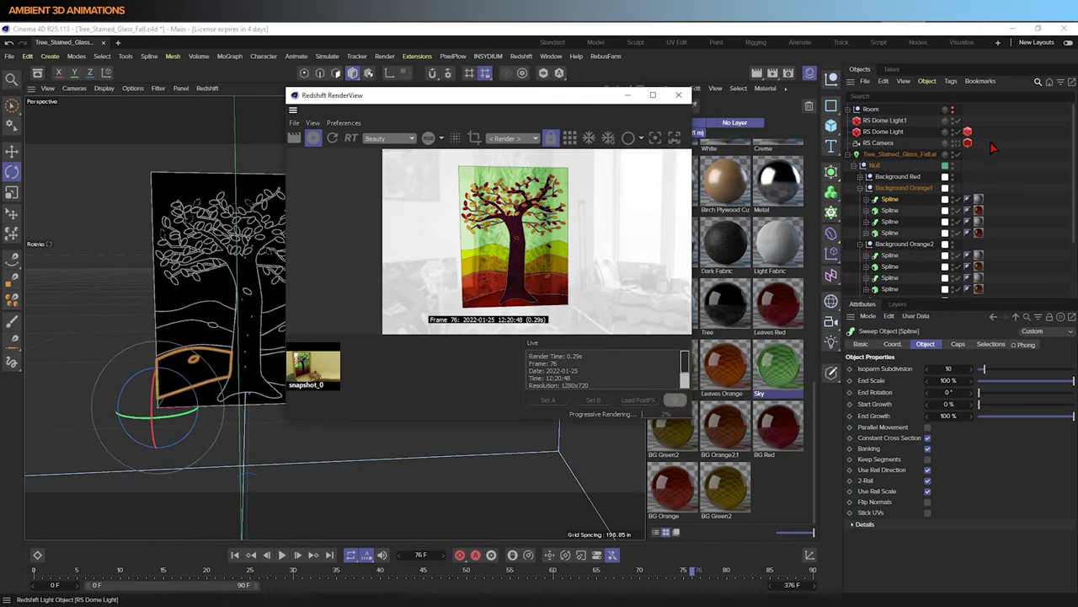
Select the RS Dome Light to review its settings and look through the available Redshift light types
{"action": "left_click", "coordinate": [894, 132]}
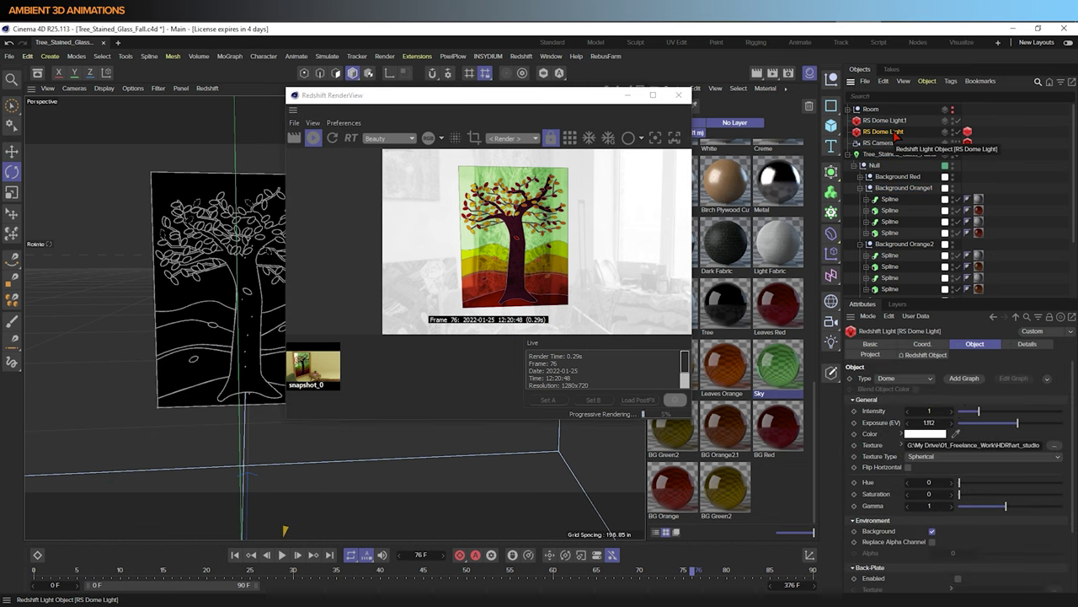
{"action": "left_click", "coordinate": [521, 56]}
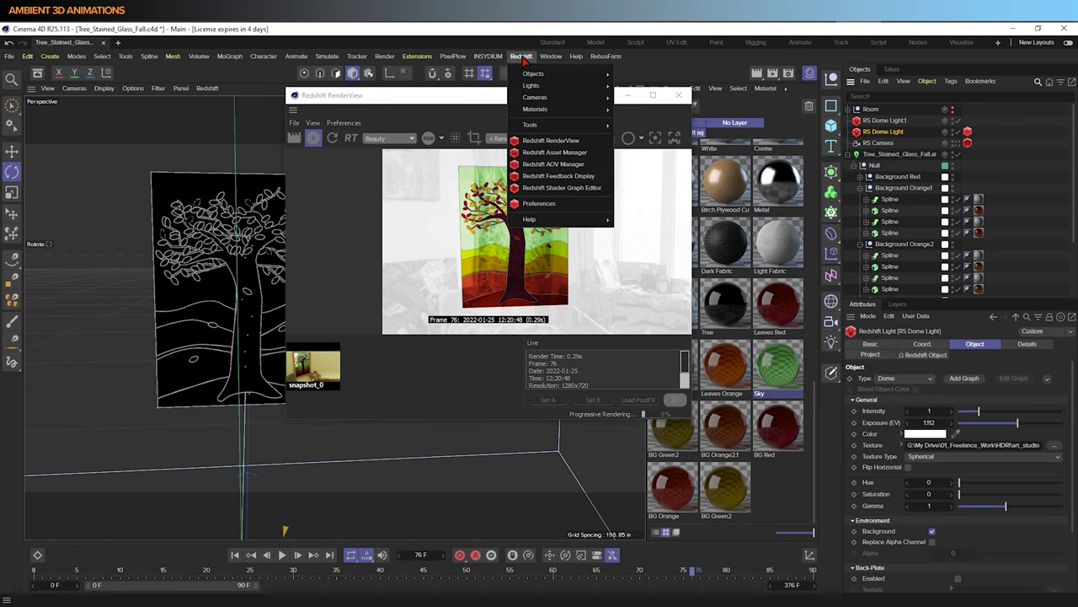
{"action": "mouse_move", "coordinate": [533, 85]}
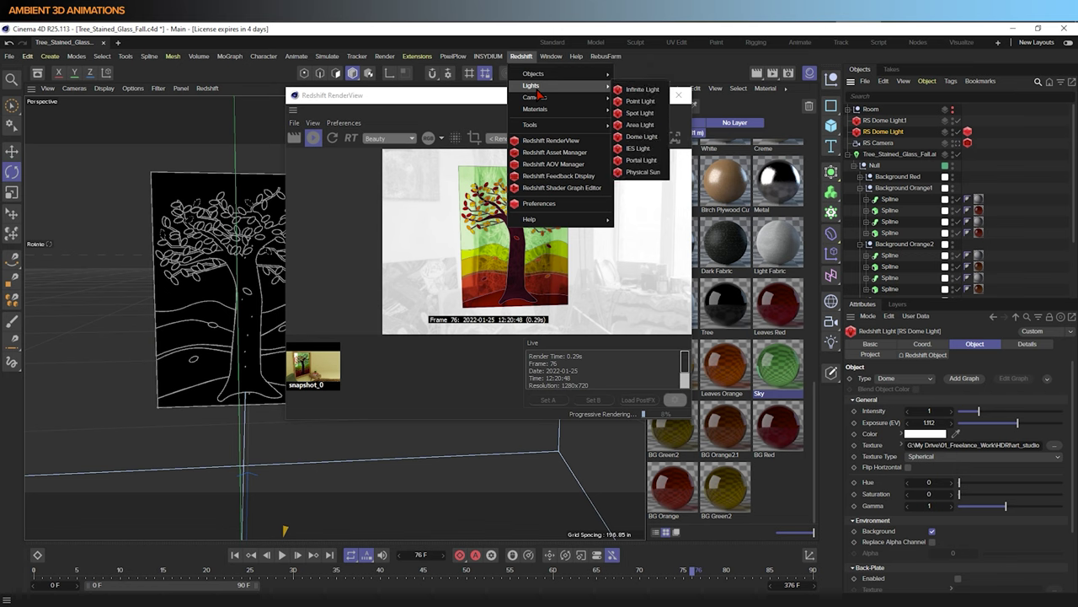
{"action": "left_click", "coordinate": [892, 133]}
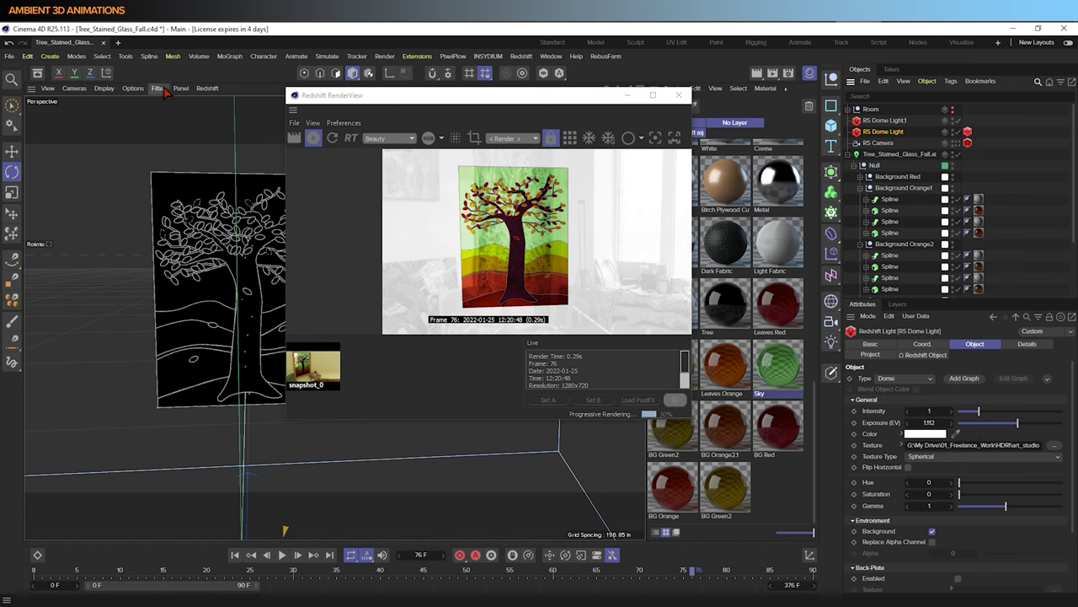
Open the Asset Browser, search all assets for "hdri", and clear the search
{"action": "left_click", "coordinate": [550, 57]}
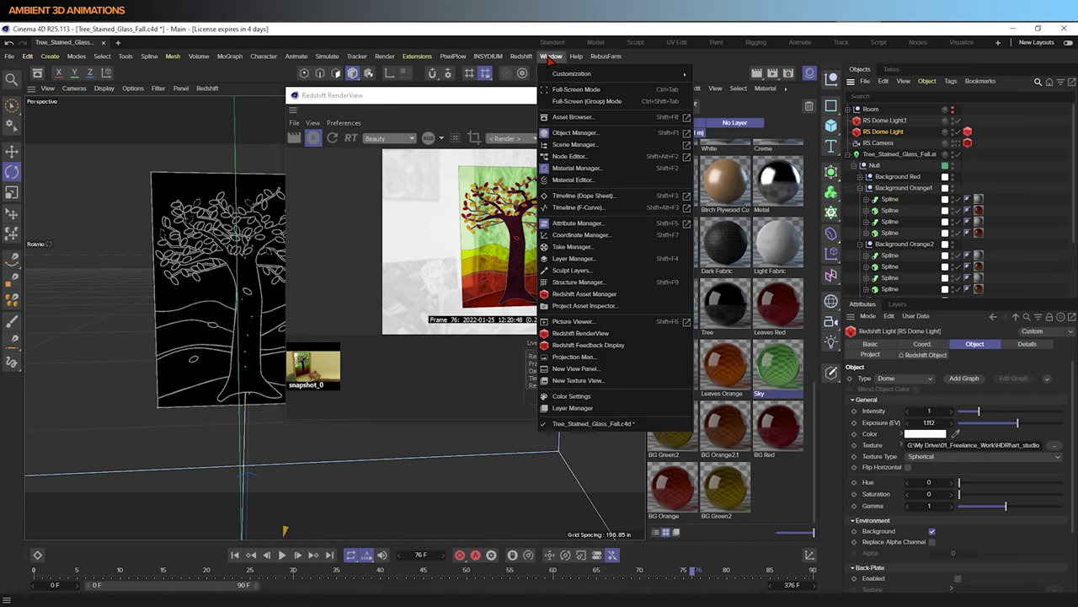
{"action": "left_click", "coordinate": [582, 117]}
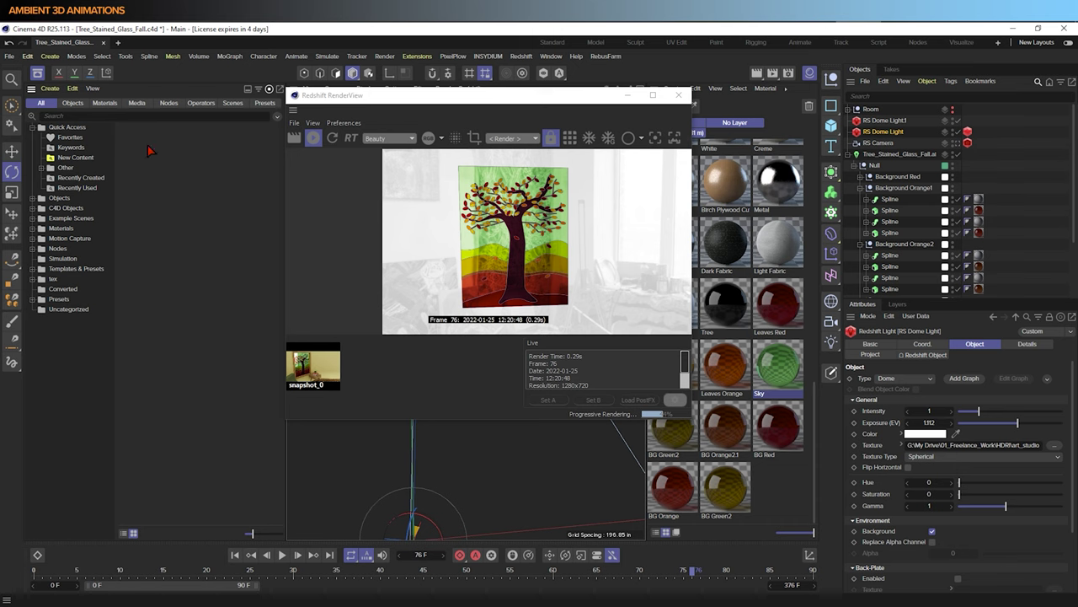
{"action": "left_click", "coordinate": [71, 116]}
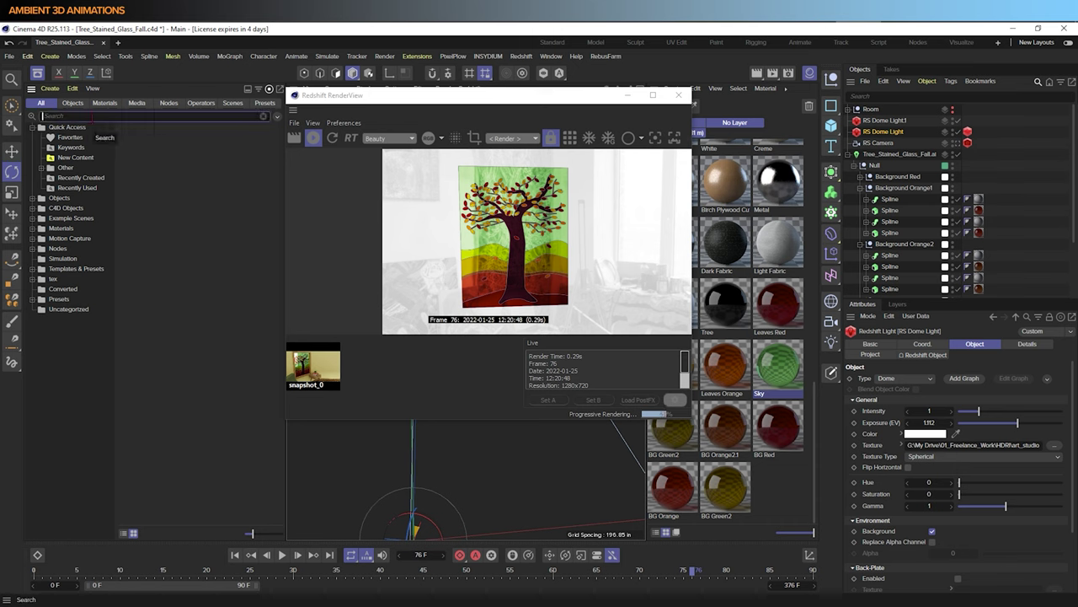
{"action": "type", "text": "t"}
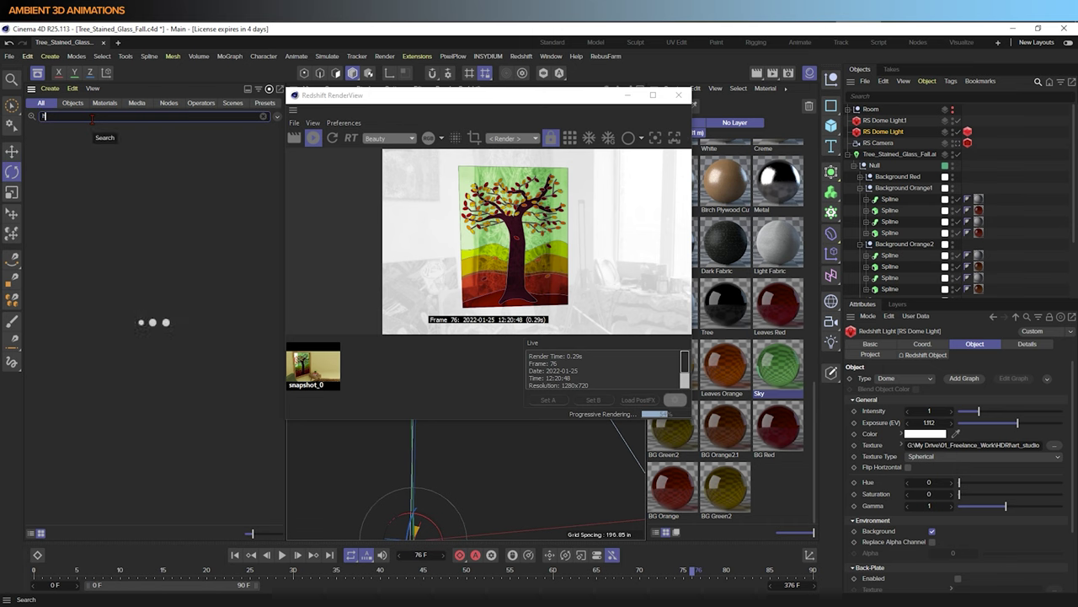
{"action": "type", "text": "dri"}
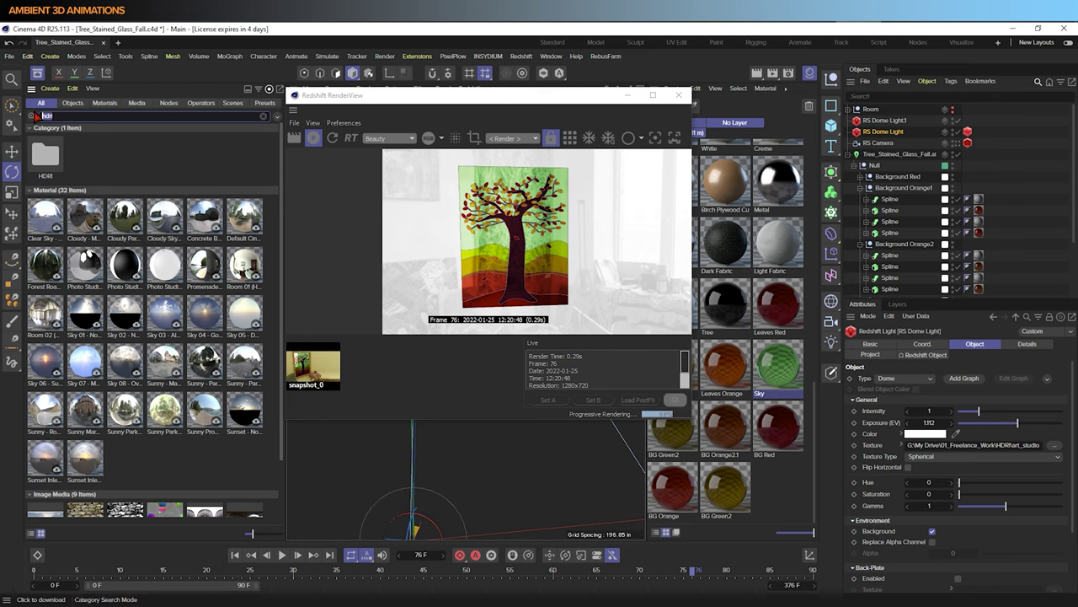
{"action": "left_click", "coordinate": [34, 116]}
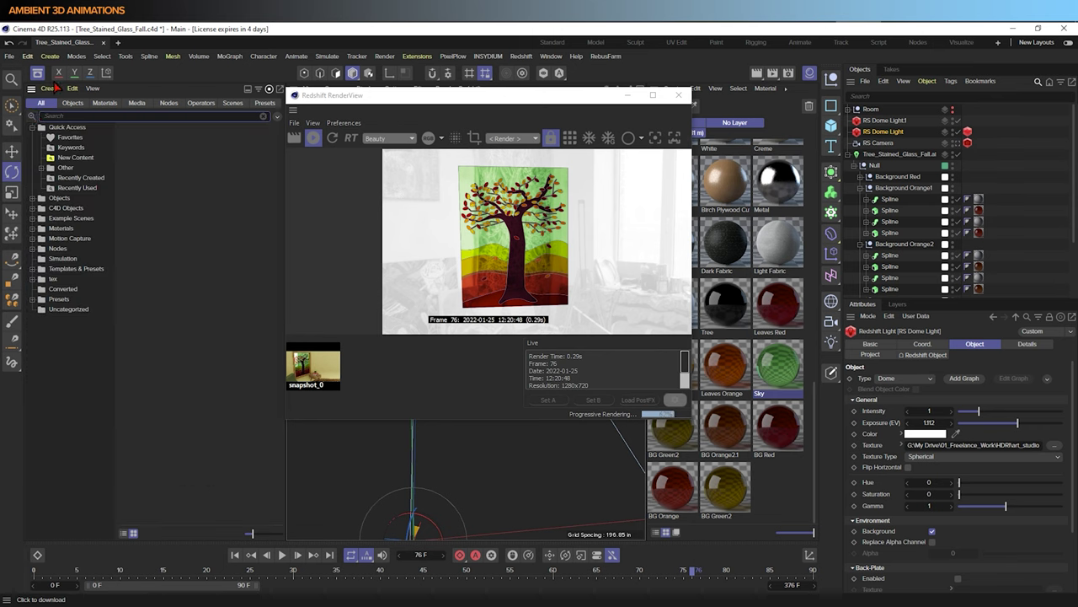
Move the Redshift RenderView aside and close the Asset Browser
{"action": "left_click_drag", "start_coordinate": [504, 99], "coordinate": [723, 147]}
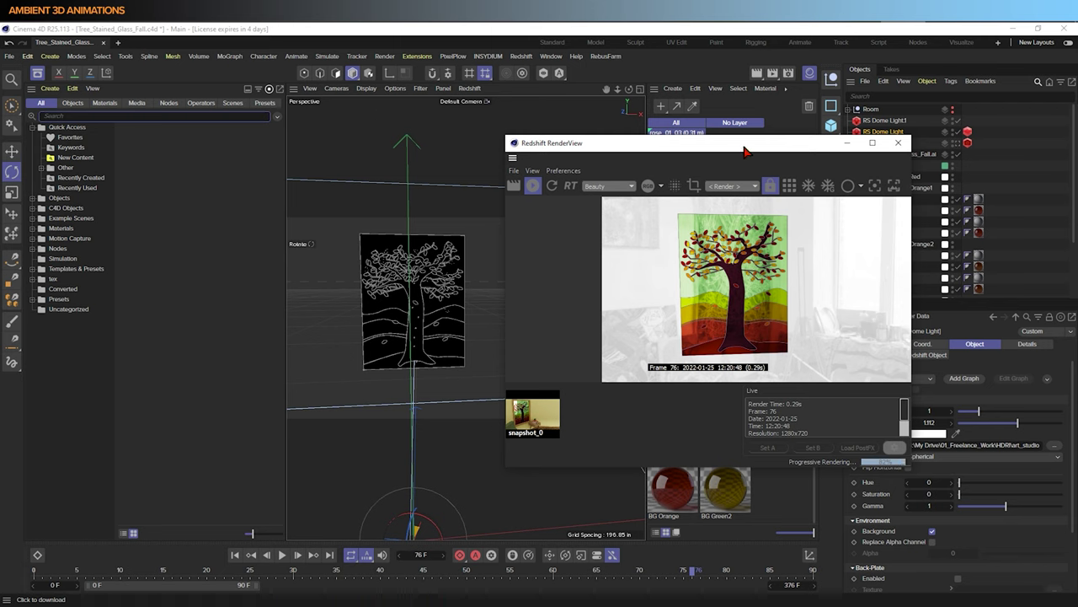
{"action": "left_click_drag", "start_coordinate": [745, 152], "coordinate": [777, 154]}
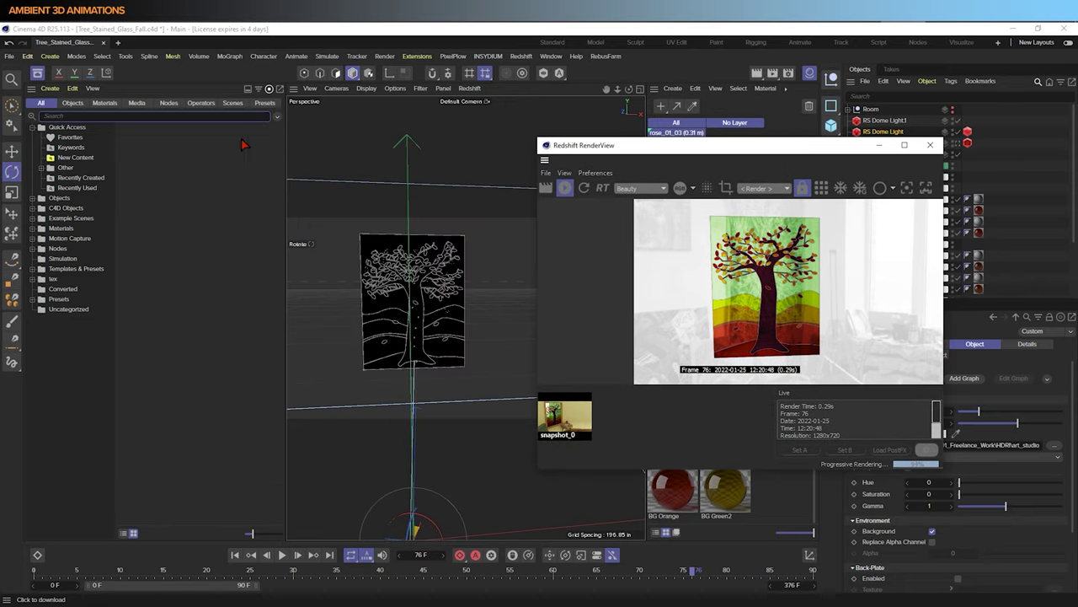
{"action": "left_click", "coordinate": [32, 90]}
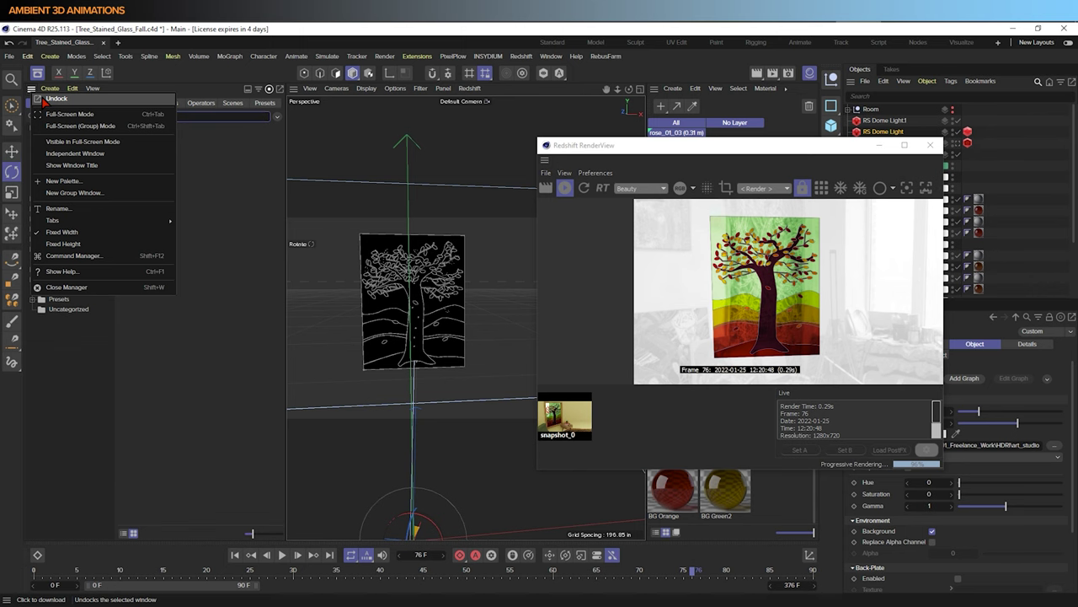
{"action": "left_click", "coordinate": [61, 288]}
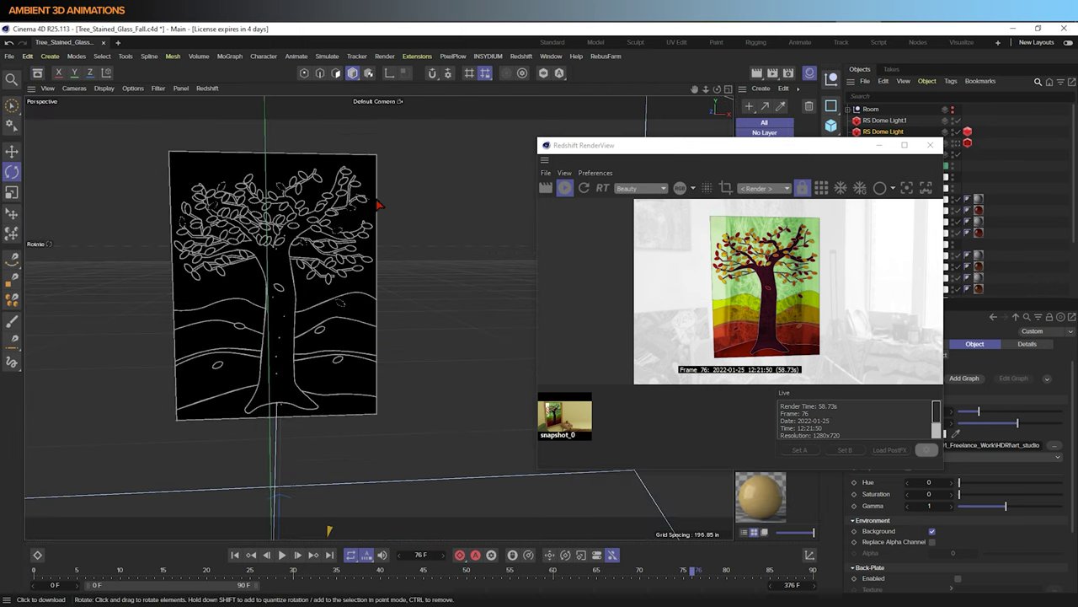
Reposition the RenderView and view the stained glass tree closer up from an angle
{"action": "left_click_drag", "start_coordinate": [782, 153], "coordinate": [781, 126]}
{"action": "left_click_drag", "start_coordinate": [440, 329], "coordinate": [217, 198], "text": "alt"}
{"action": "scroll", "coordinate": [253, 185], "scroll_direction": "up", "scroll_amount": 3}
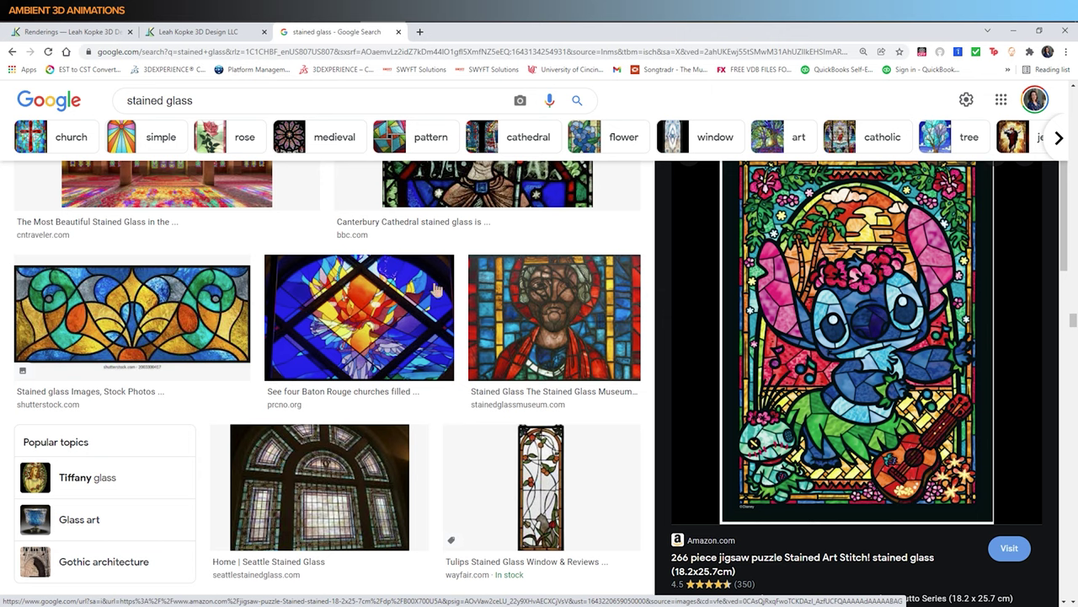
Examine the blue diamond-framed window and the Dazzling Stained Glass reference images in the browser, and return to Cinema 4D
{"action": "left_click", "coordinate": [364, 320]}
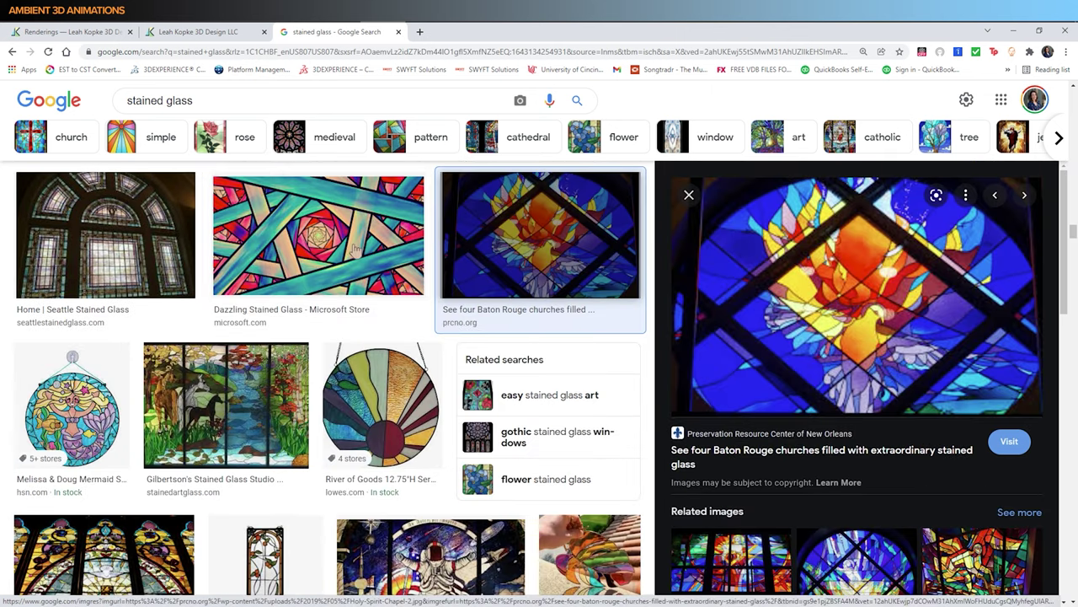
{"action": "left_click", "coordinate": [319, 252]}
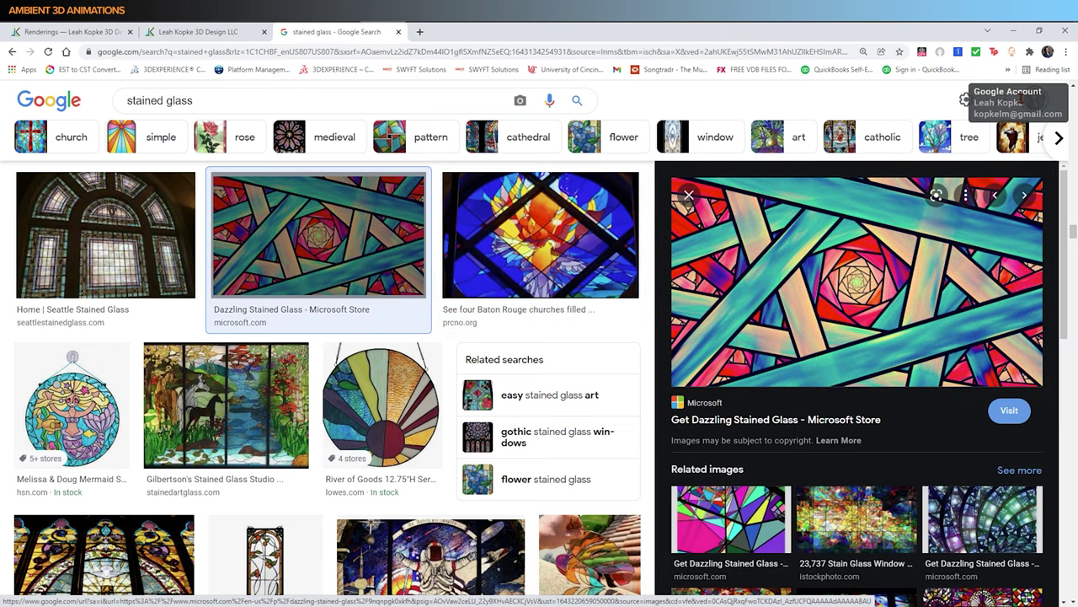
{"action": "left_click", "coordinate": [1014, 31]}
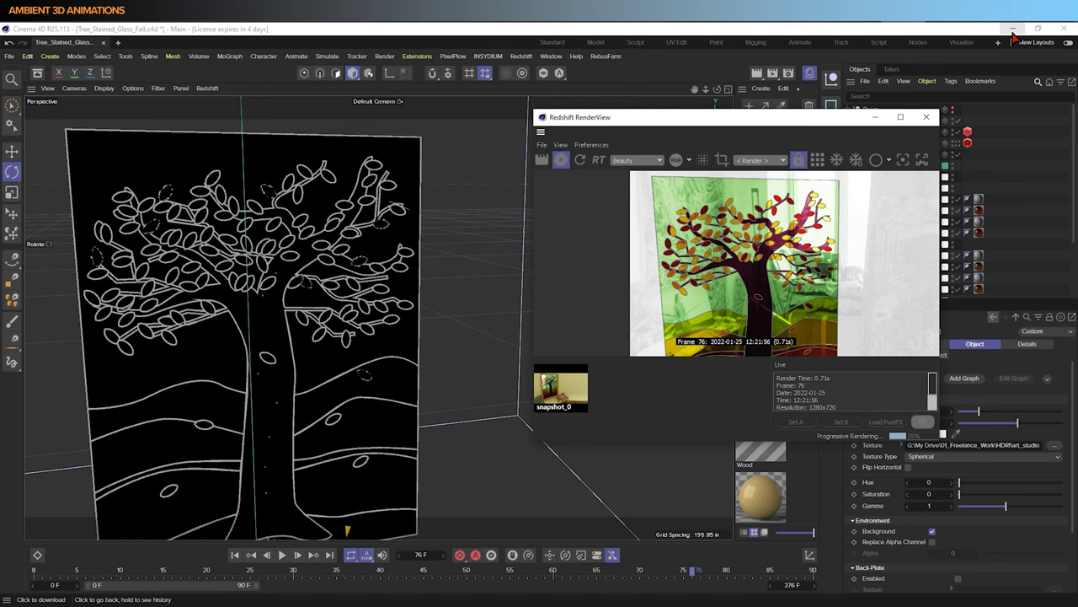
Place the RenderView over the viewport and widen the material manager to show all the glass materials
{"action": "left_click_drag", "start_coordinate": [806, 123], "coordinate": [573, 122]}
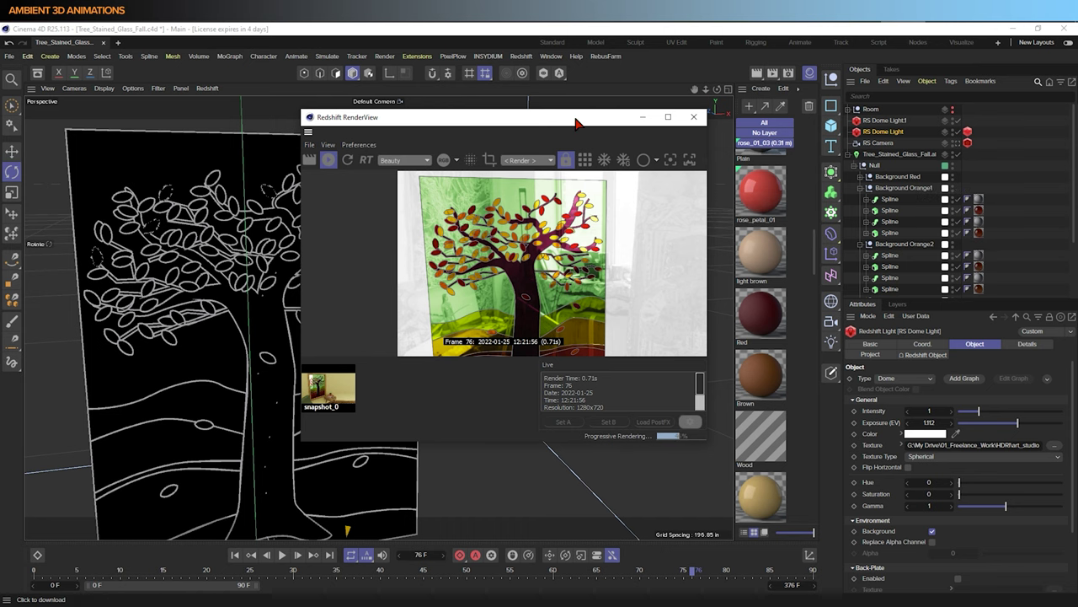
{"action": "left_click_drag", "start_coordinate": [576, 123], "coordinate": [413, 124]}
{"action": "left_click_drag", "start_coordinate": [732, 291], "coordinate": [546, 278]}
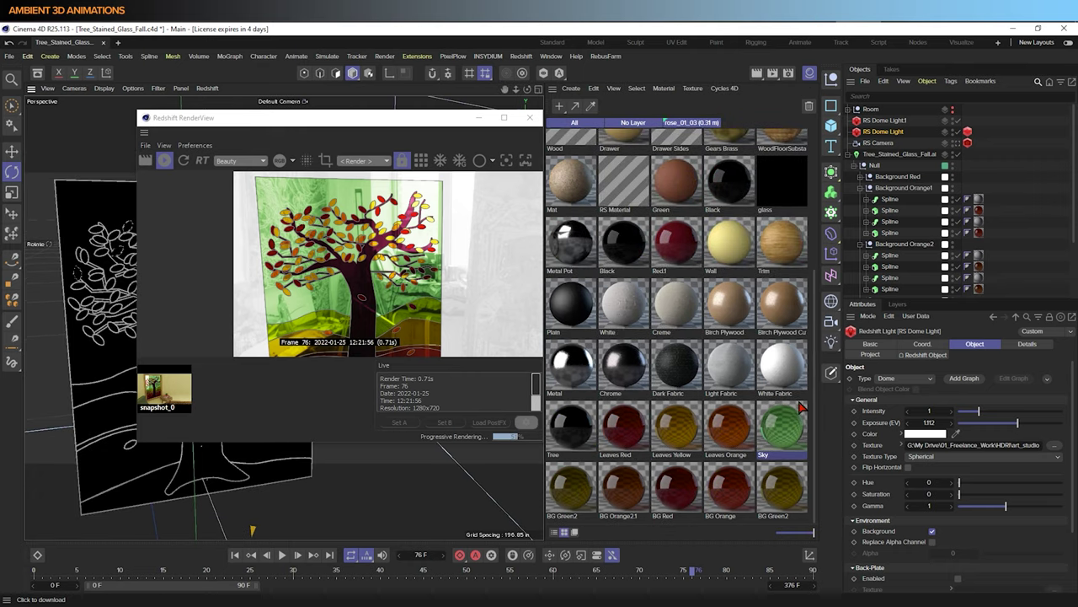
Open the Sky material's Redshift shader graph and resize its window to fit beside the RenderView
{"action": "left_click", "coordinate": [802, 431]}
{"action": "double_click", "coordinate": [801, 431]}
{"action": "left_click_drag", "start_coordinate": [477, 41], "coordinate": [788, 108]}
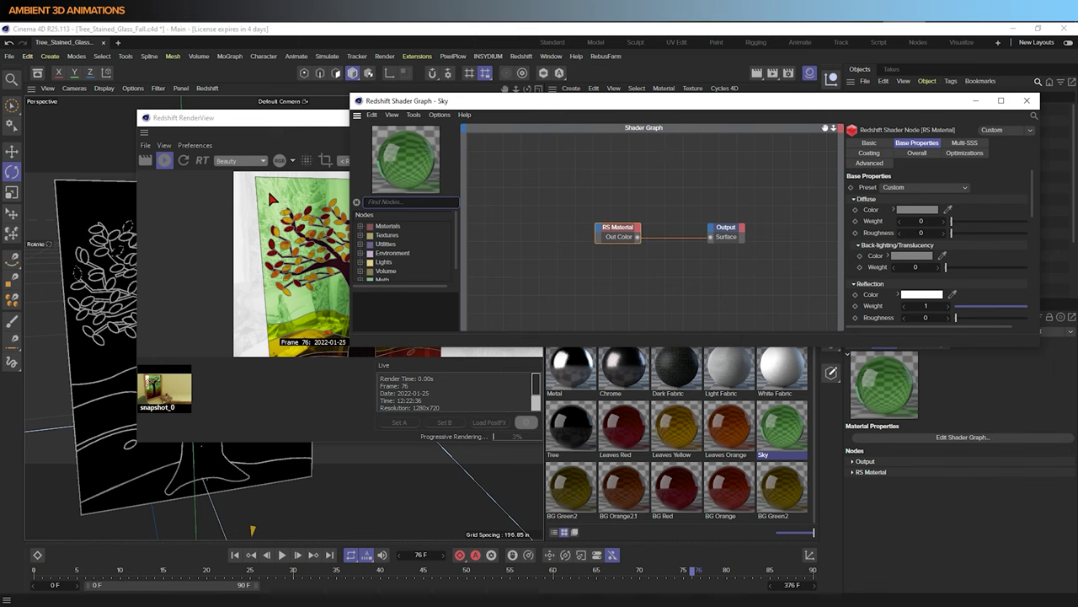
{"action": "left_click_drag", "start_coordinate": [675, 347], "coordinate": [675, 540]}
{"action": "left_click_drag", "start_coordinate": [349, 369], "coordinate": [489, 368]}
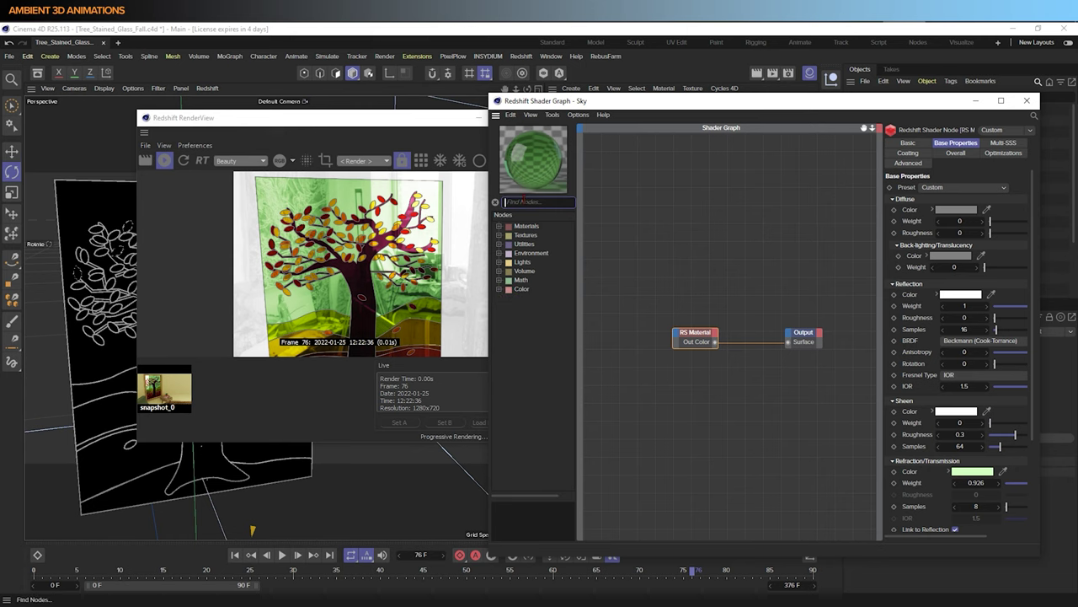
Add a Maxon Noise node to the Sky material and connect its Out Color to the RS Material's Refr Weight
{"action": "left_click", "coordinate": [532, 203]}
{"action": "type", "text": "maxon"}
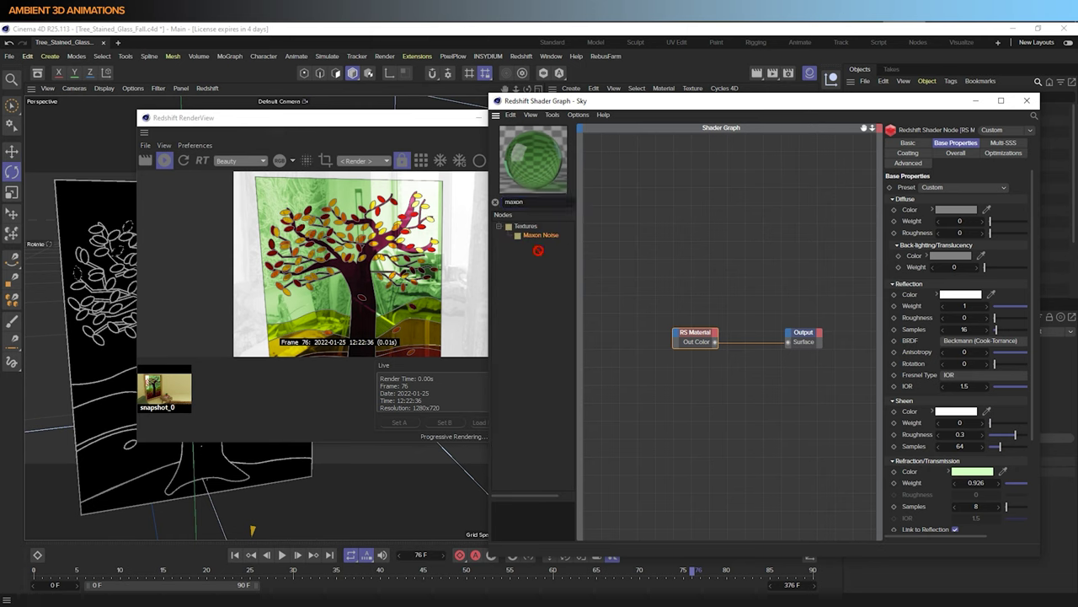
{"action": "left_click", "coordinate": [675, 431]}
{"action": "left_click_drag", "start_coordinate": [675, 423], "coordinate": [679, 338]}
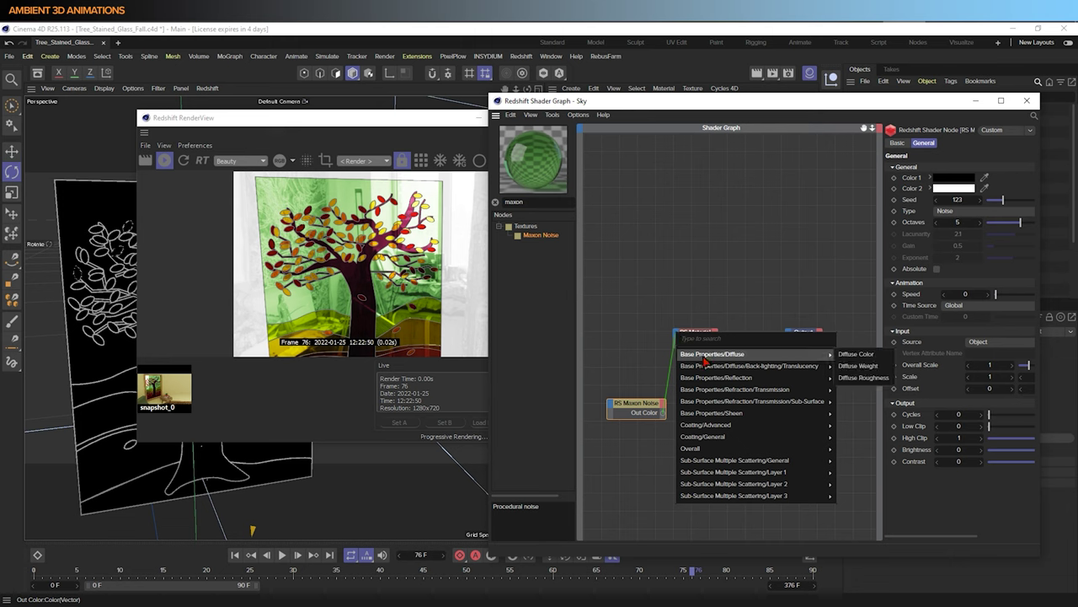
{"action": "mouse_move", "coordinate": [721, 404]}
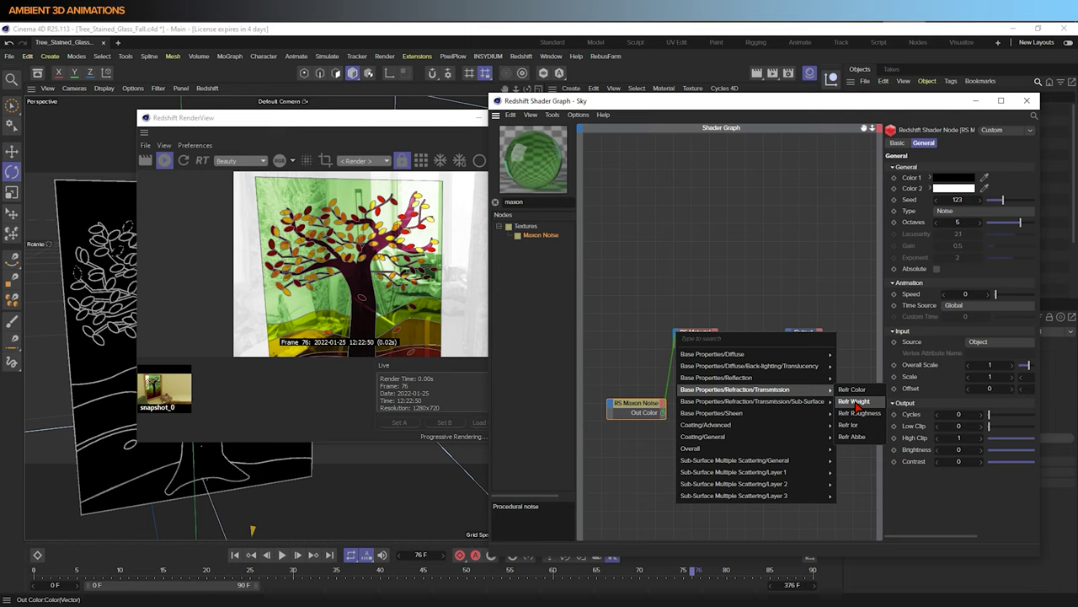
{"action": "left_click", "coordinate": [855, 401]}
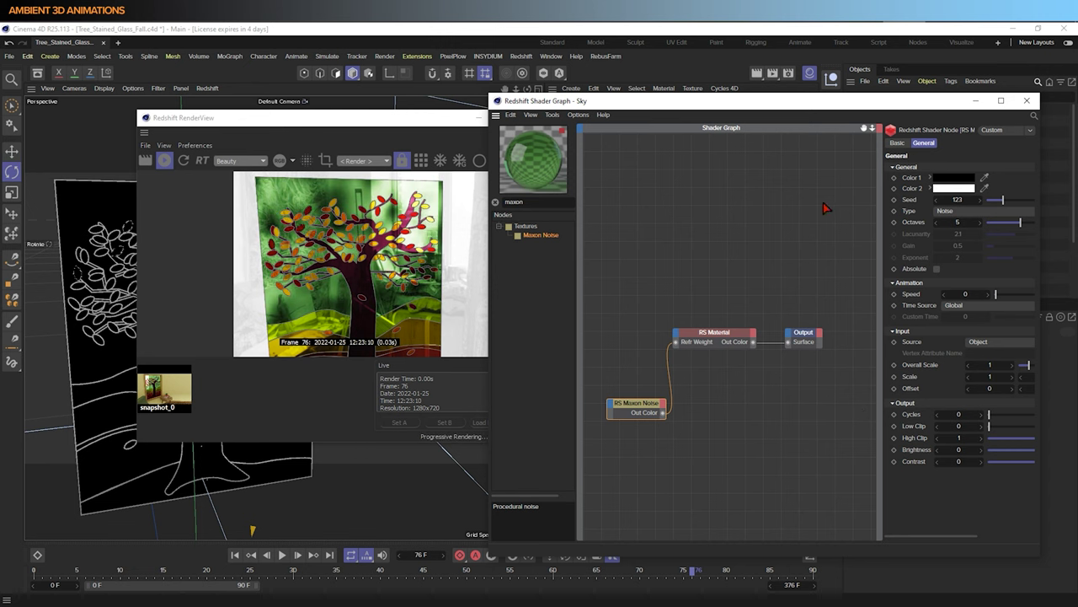
Widen the node's settings area and try the Poxo, Stupl and Turbulence noise types on the Maxon Noise
{"action": "left_click_drag", "start_coordinate": [882, 235], "coordinate": [819, 235]}
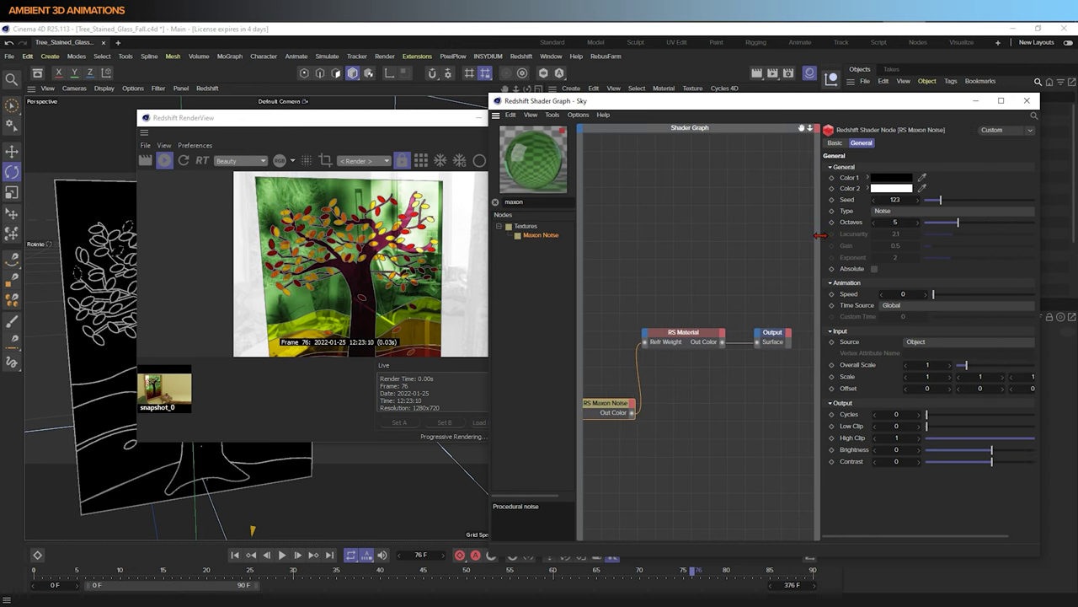
{"action": "left_click", "coordinate": [893, 211]}
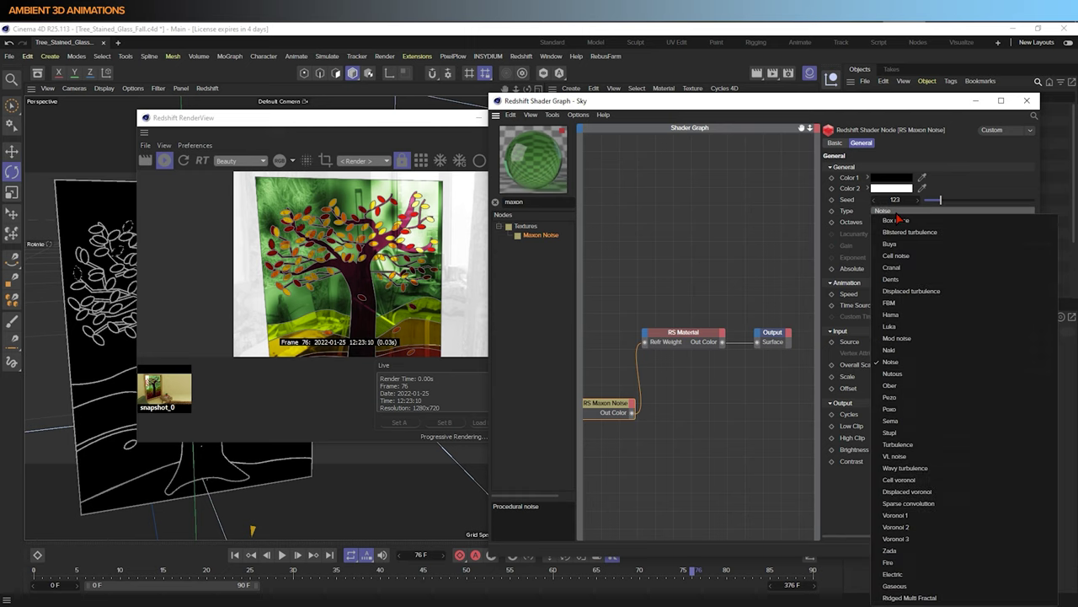
{"action": "left_click", "coordinate": [890, 409]}
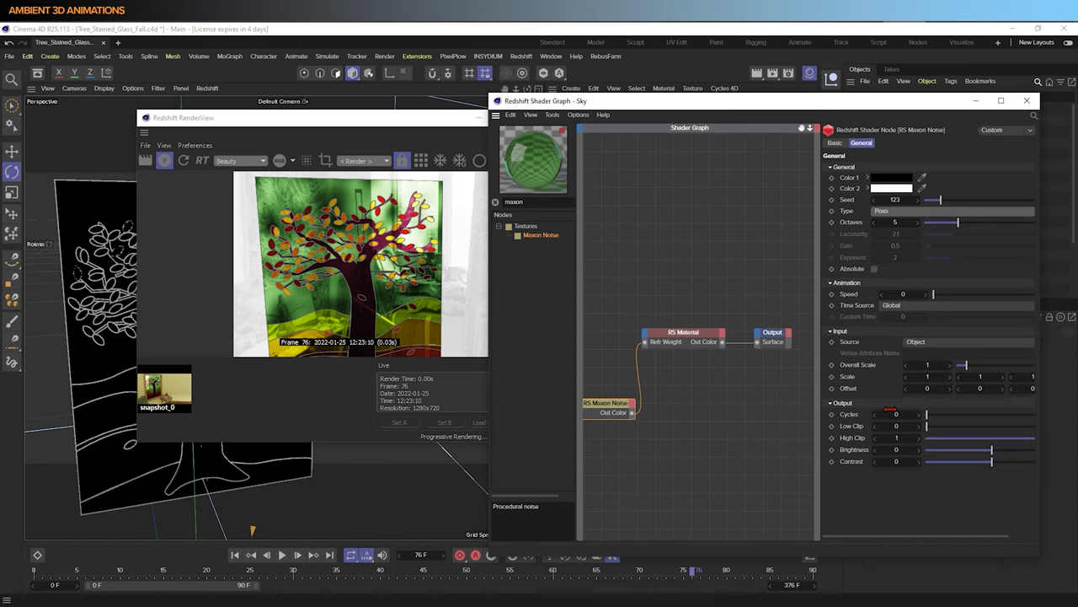
{"action": "left_click", "coordinate": [917, 211]}
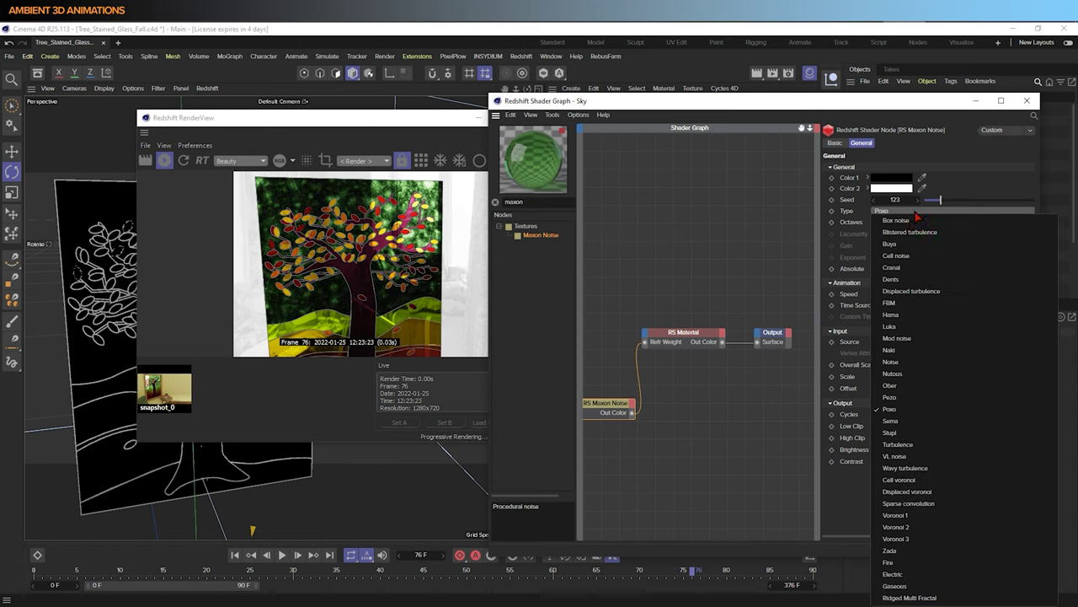
{"action": "left_click", "coordinate": [913, 438]}
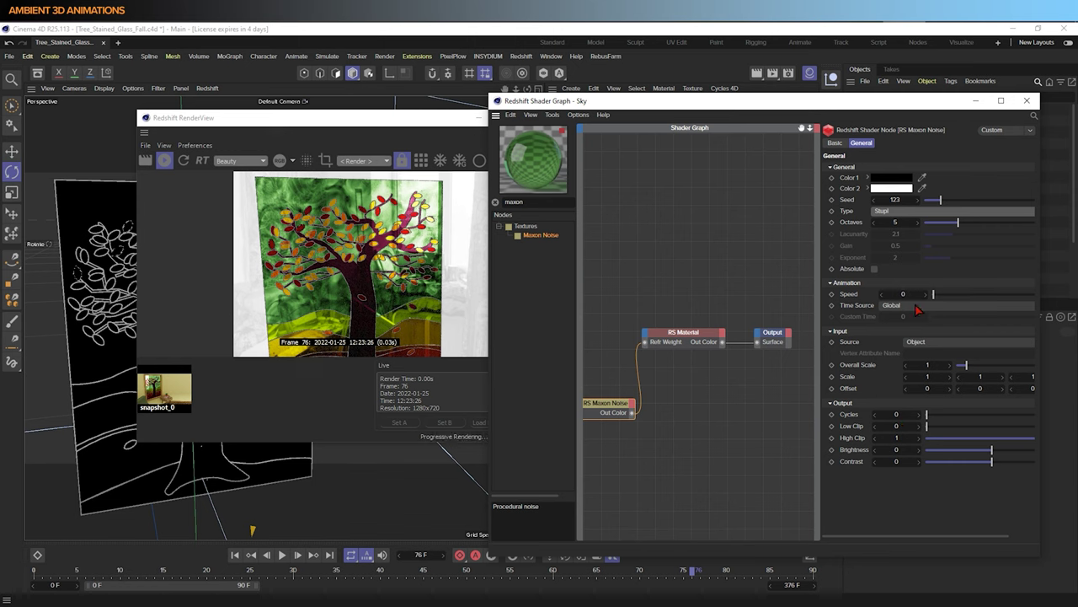
{"action": "left_click", "coordinate": [908, 211]}
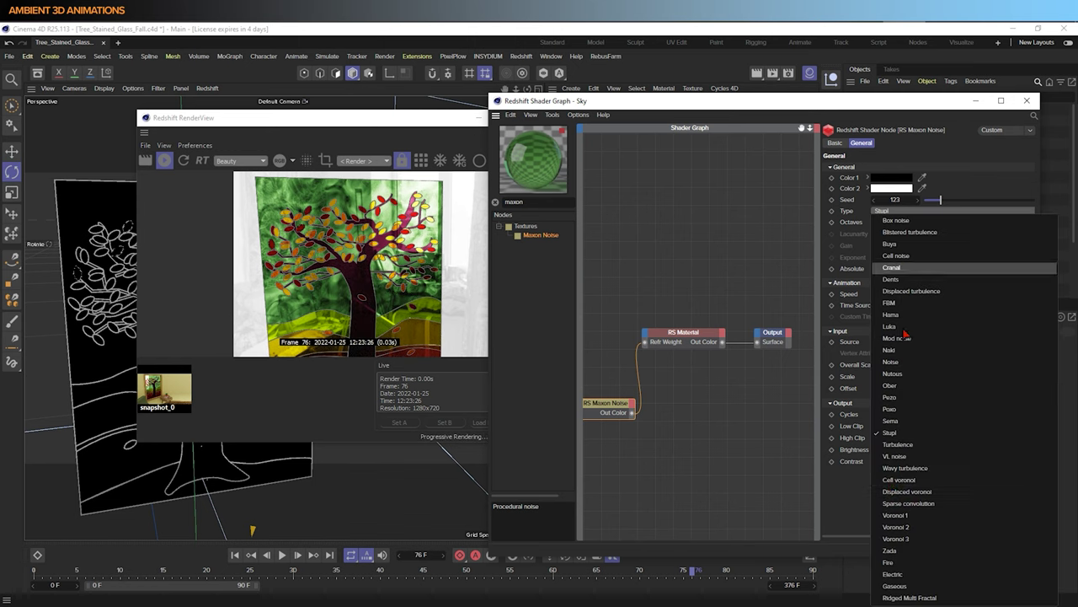
{"action": "left_click", "coordinate": [898, 444]}
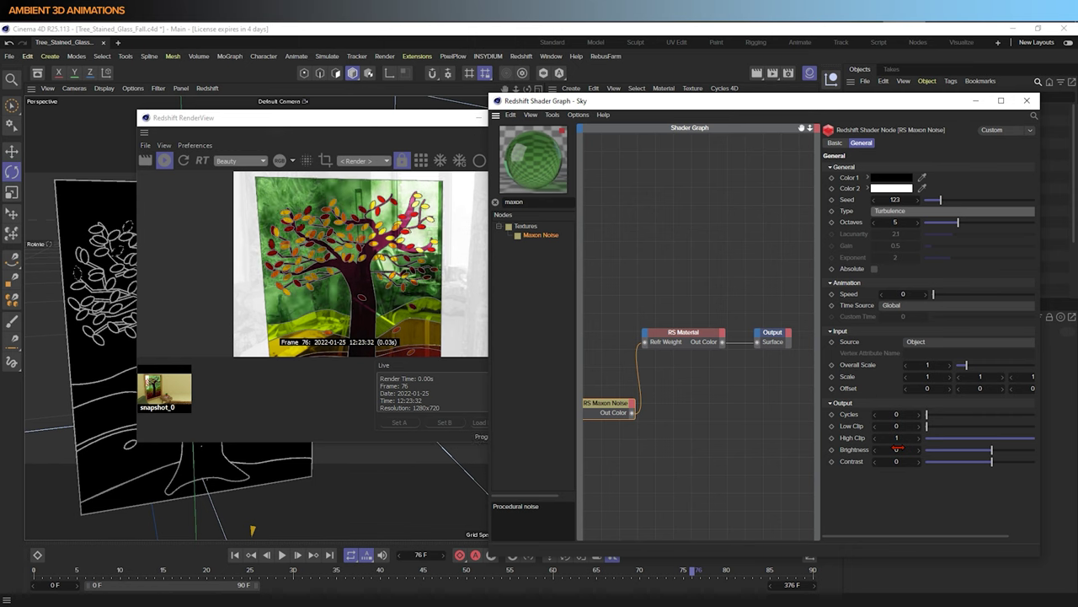
Compare further noise types in the render and set the Maxon Noise type to Sema
{"action": "left_click", "coordinate": [917, 212]}
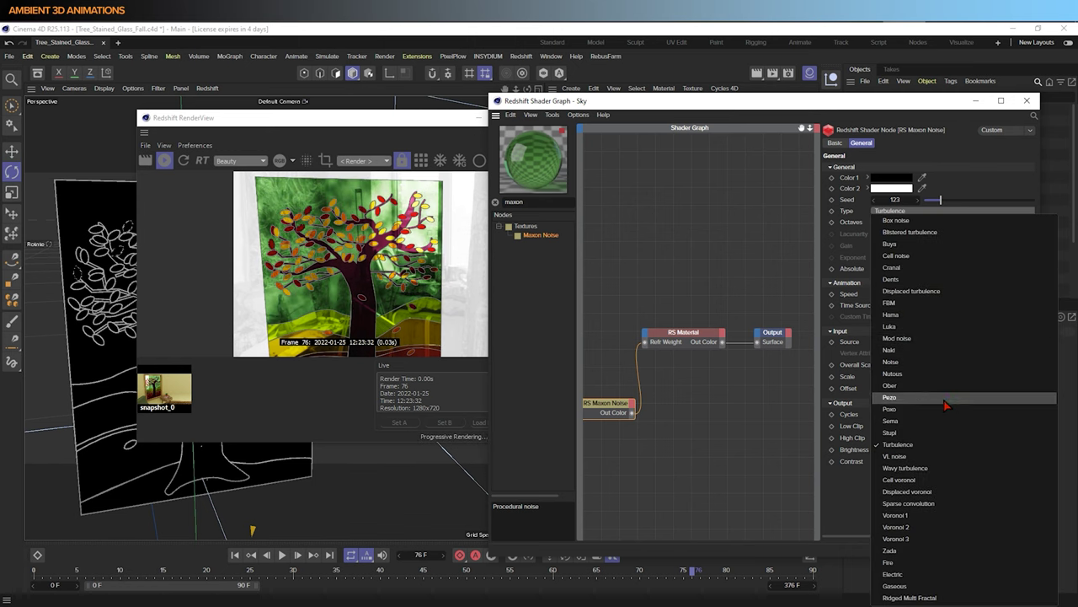
{"action": "left_click", "coordinate": [900, 357]}
{"action": "scroll", "coordinate": [911, 212], "scroll_direction": "down", "scroll_amount": 10}
{"action": "left_click", "coordinate": [911, 212]}
{"action": "left_click", "coordinate": [898, 422]}
{"action": "left_click", "coordinate": [912, 212]}
{"action": "left_click", "coordinate": [898, 425]}
{"action": "left_click", "coordinate": [912, 212]}
{"action": "left_click", "coordinate": [898, 429]}
{"action": "left_click", "coordinate": [912, 213]}
{"action": "left_click", "coordinate": [898, 425]}
{"action": "left_click", "coordinate": [912, 212]}
{"action": "left_click", "coordinate": [886, 362]}
{"action": "left_click", "coordinate": [887, 213]}
{"action": "left_click", "coordinate": [898, 421]}
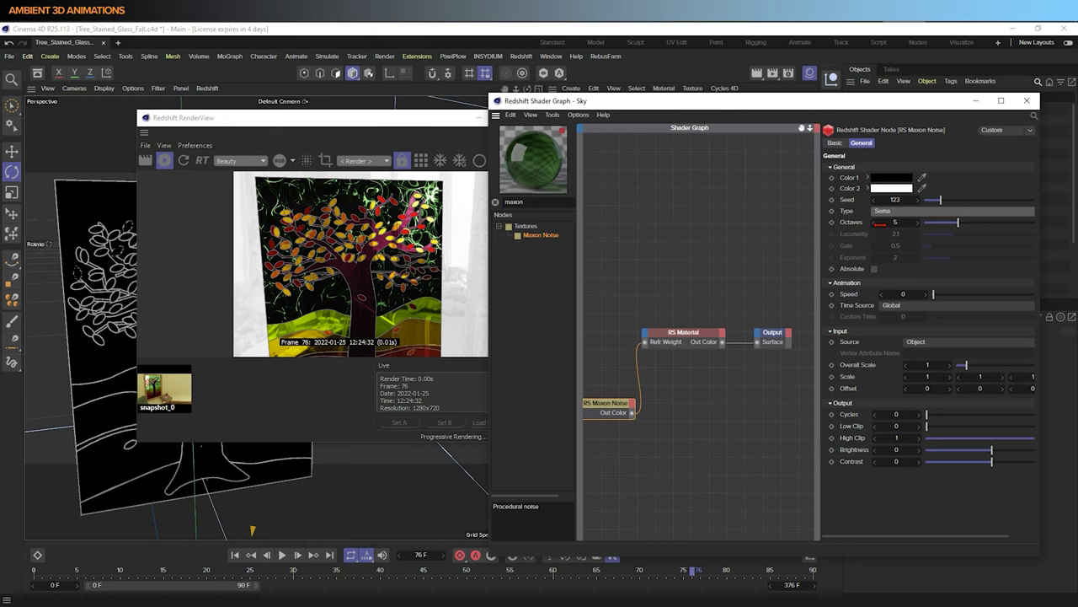
Lighten Color 1 of the Sky material's Maxon Noise to a light gray, RGB 204
{"action": "left_click", "coordinate": [891, 180]}
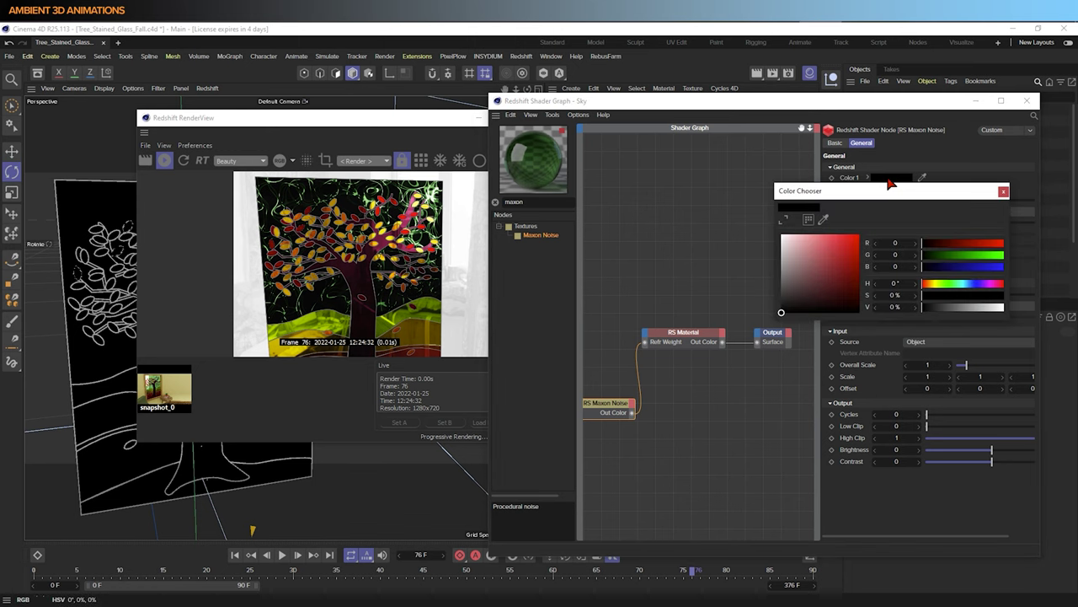
{"action": "left_click_drag", "start_coordinate": [879, 191], "coordinate": [686, 191]}
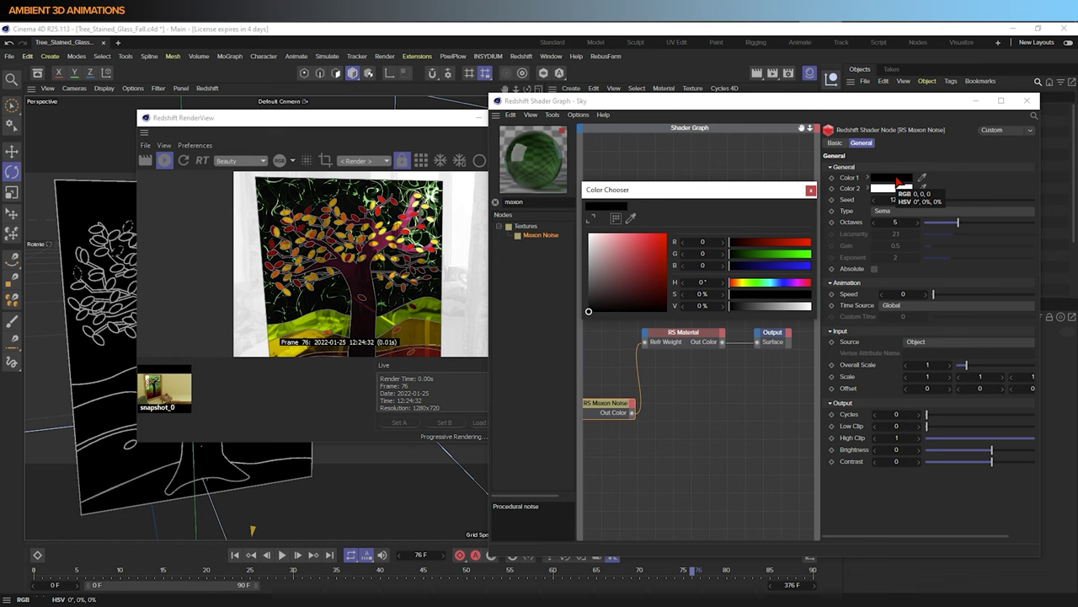
{"action": "left_click_drag", "start_coordinate": [588, 310], "coordinate": [589, 255]}
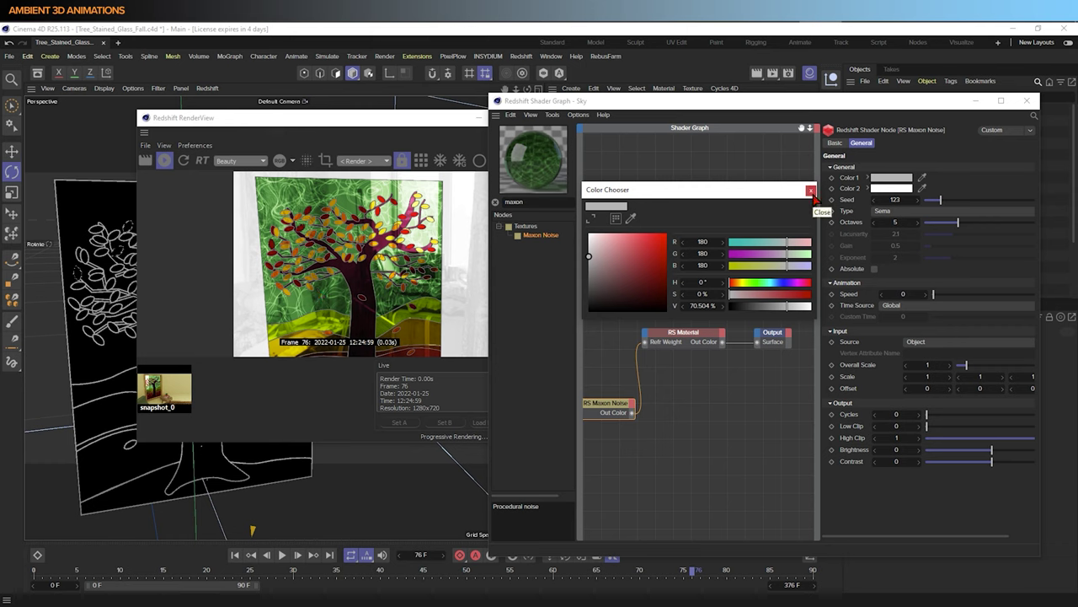
{"action": "left_click_drag", "start_coordinate": [587, 257], "coordinate": [589, 248]}
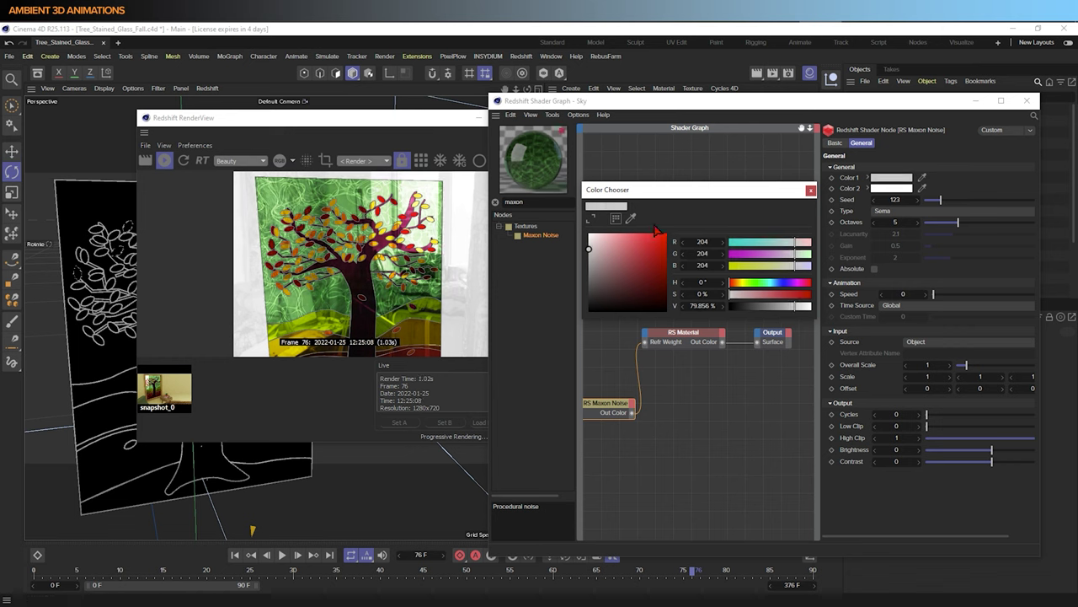
{"action": "left_click", "coordinate": [811, 191]}
Change the Maxon Noise type to Naki and set its Color 1 to a medium gray, RGB 145
{"action": "left_click", "coordinate": [906, 211]}
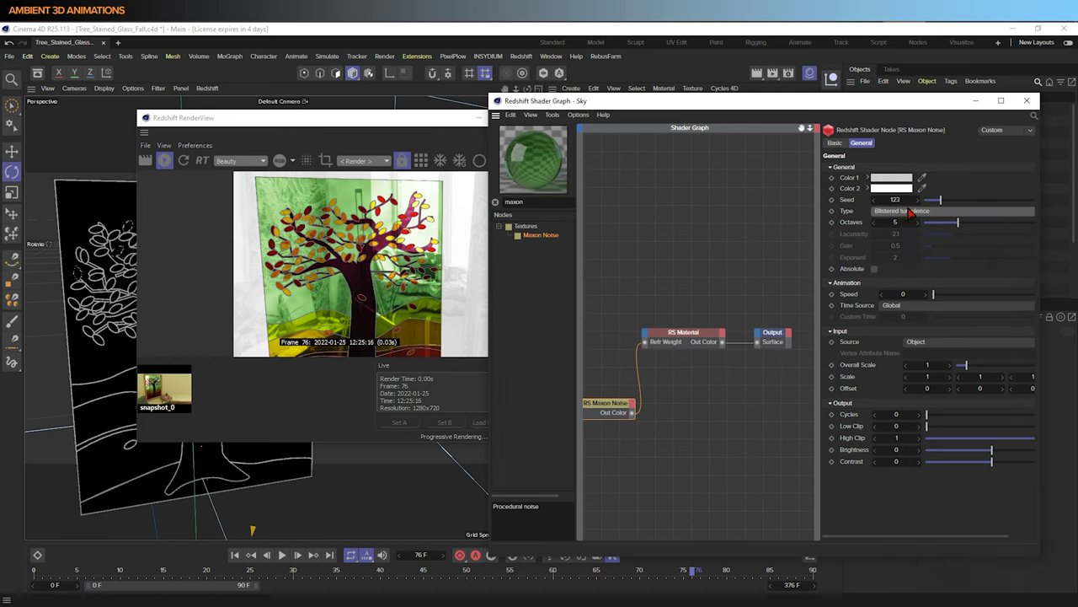
{"action": "left_click", "coordinate": [893, 212]}
{"action": "left_click", "coordinate": [891, 178]}
{"action": "left_click_drag", "start_coordinate": [784, 253], "coordinate": [771, 278]}
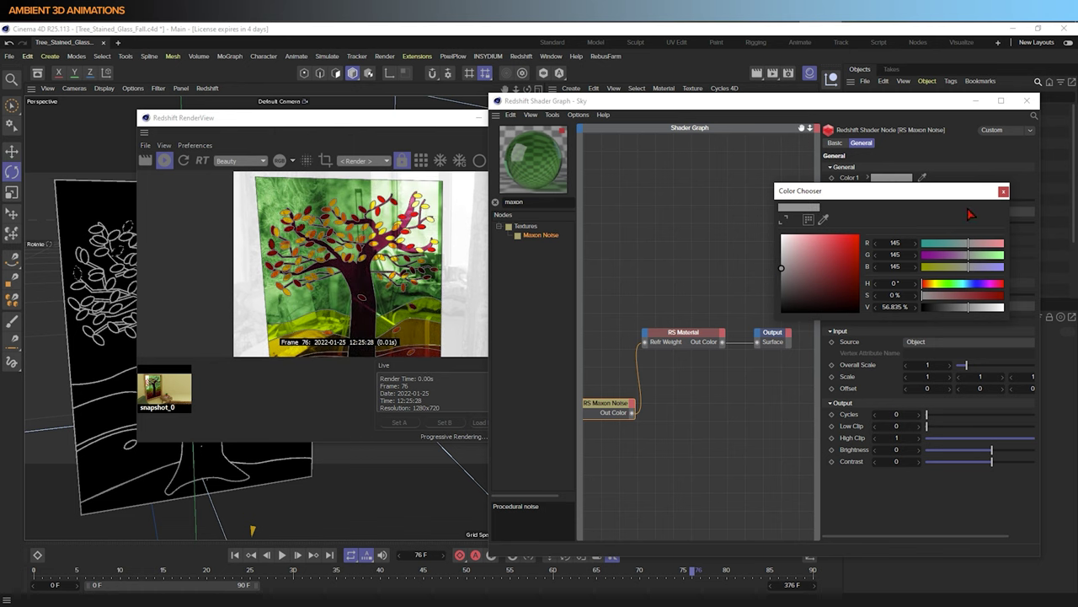
{"action": "left_click", "coordinate": [1003, 192]}
Reuse the Sky material's Maxon Noise in the Leaves Orange material and connect it to the RS Material's Refr Weight
{"action": "left_click", "coordinate": [684, 418]}
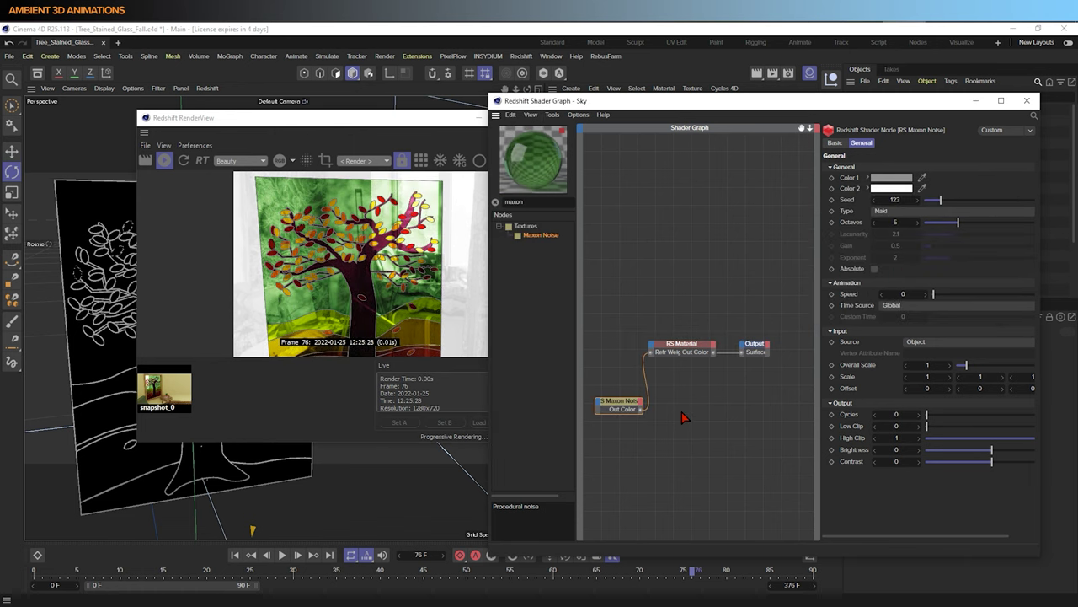
{"action": "left_click_drag", "start_coordinate": [658, 106], "coordinate": [710, 116]}
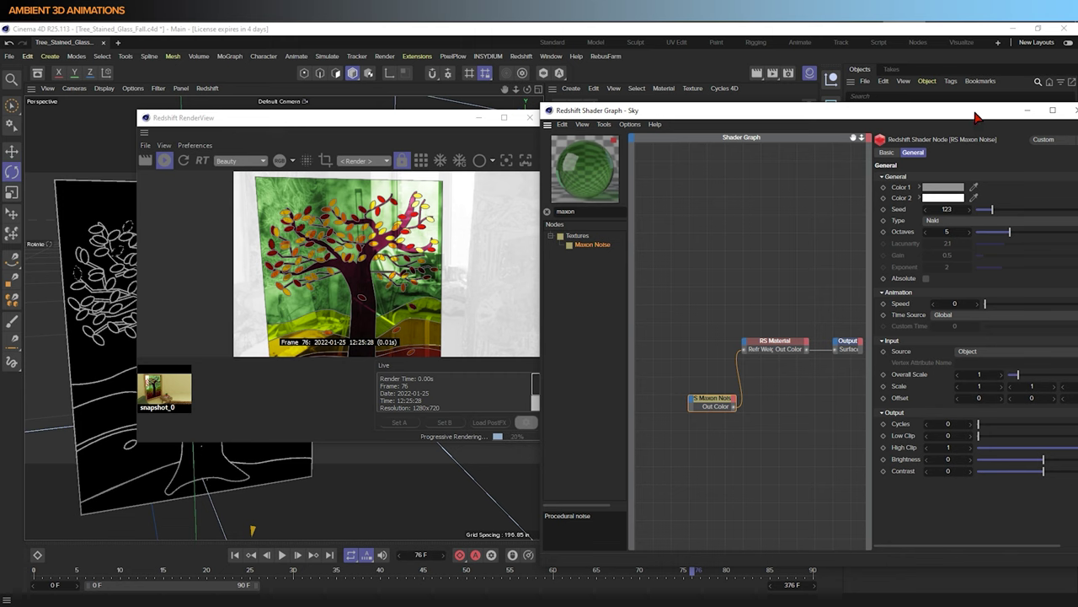
{"action": "left_click_drag", "start_coordinate": [932, 123], "coordinate": [373, 100]}
{"action": "left_click", "coordinate": [730, 425]}
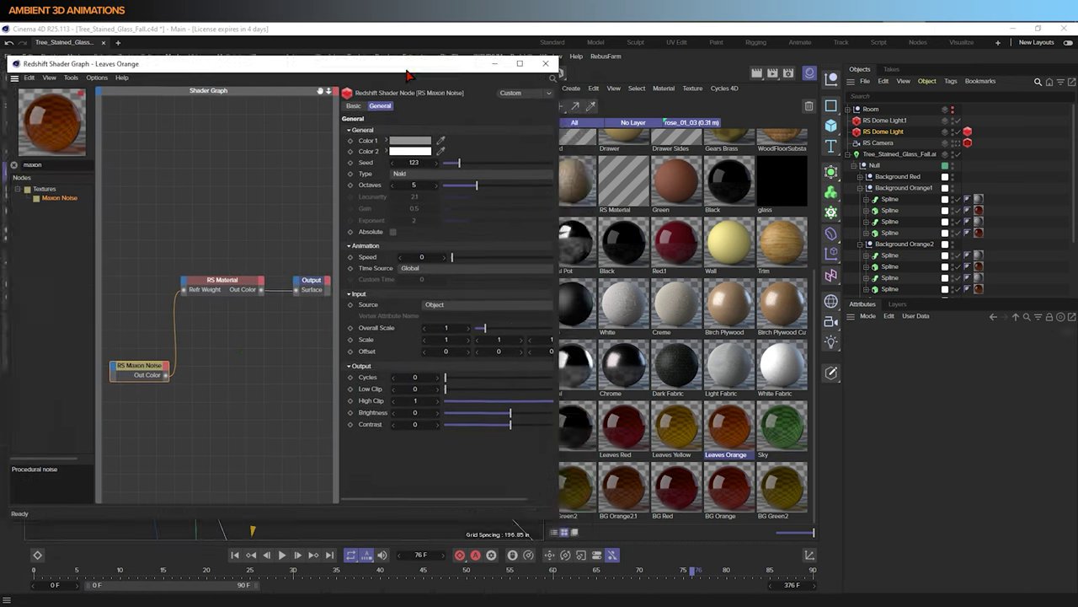
Add the same Maxon Noise to the BG Red, BG Orange2.1, BG Orange and BG Green2 materials, connecting it to Refr Weight
{"action": "left_click", "coordinate": [621, 444]}
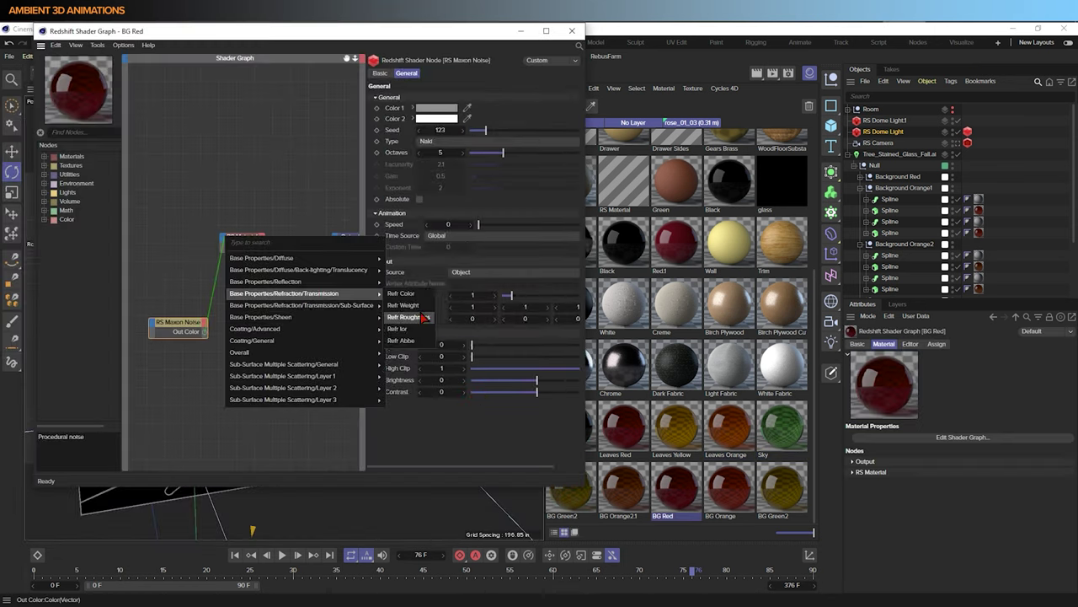
{"action": "double_click", "coordinate": [640, 488]}
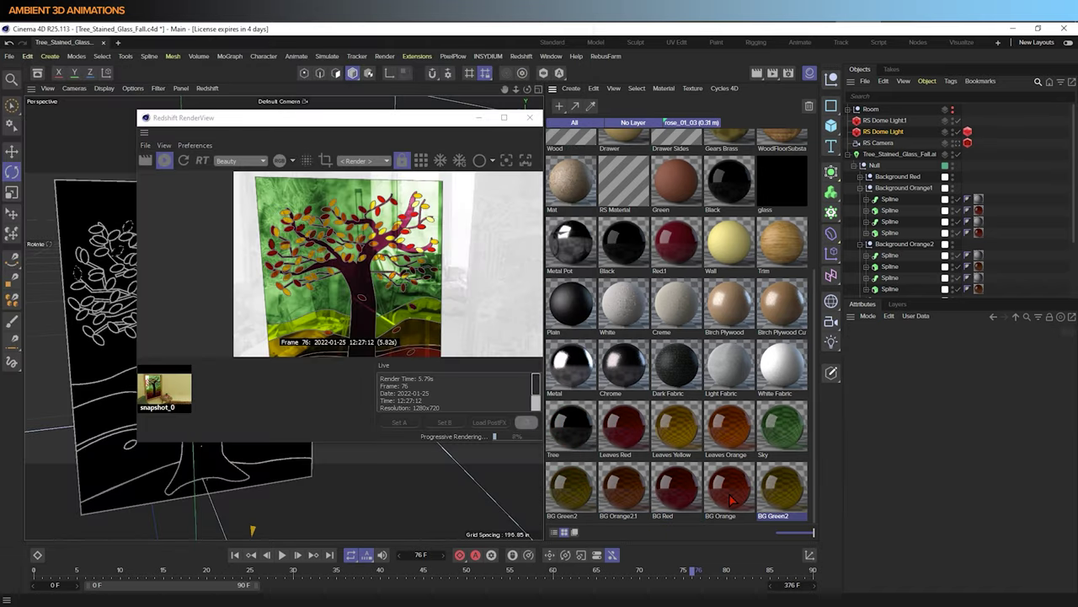
{"action": "double_click", "coordinate": [731, 500]}
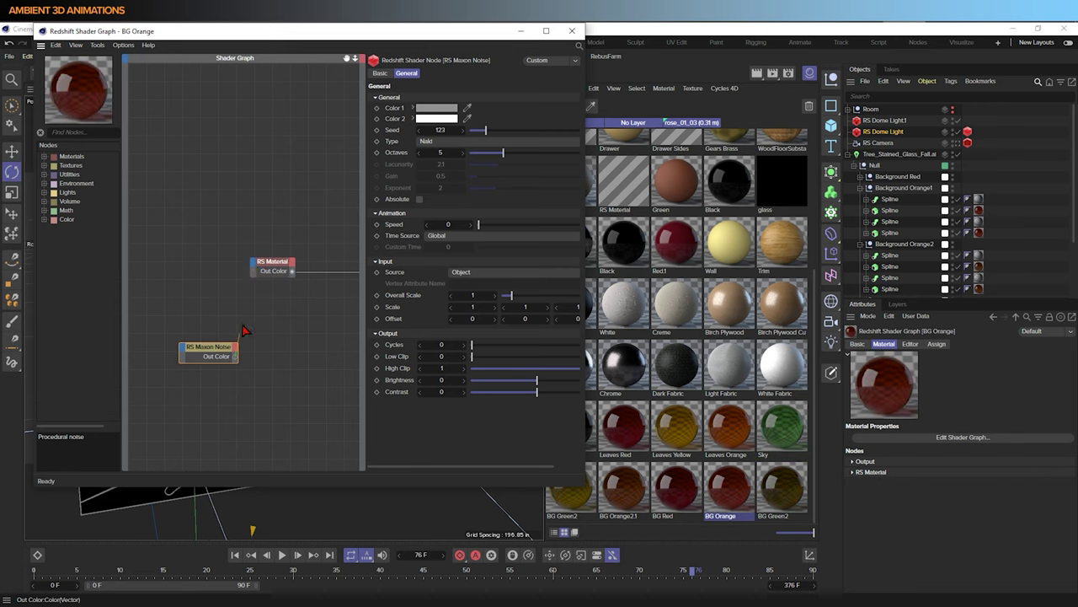
{"action": "left_click_drag", "start_coordinate": [236, 356], "coordinate": [261, 264]}
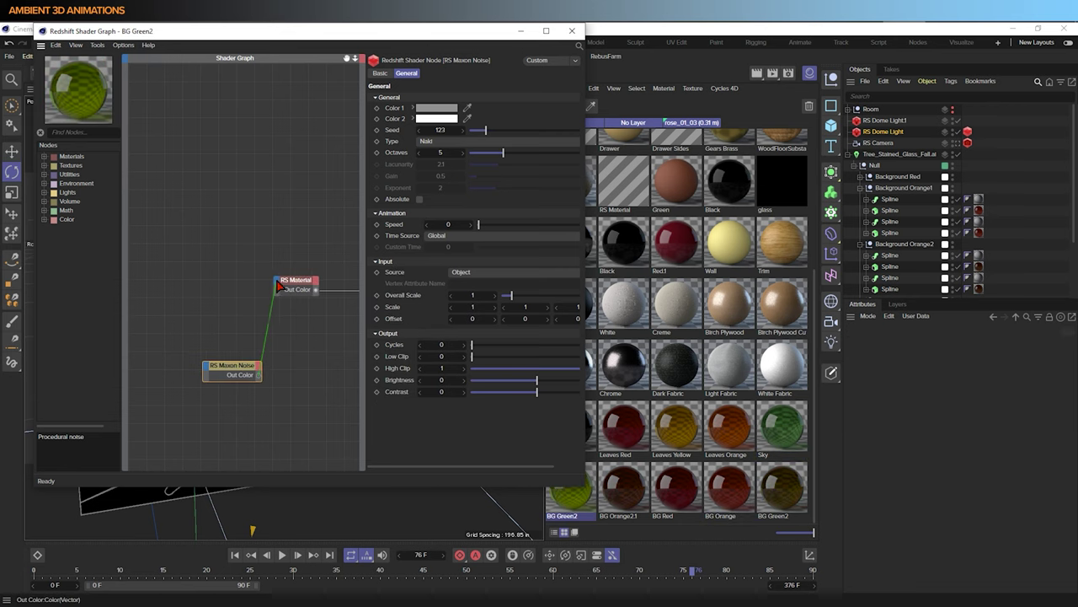
{"action": "left_click_drag", "start_coordinate": [259, 374], "coordinate": [280, 280]}
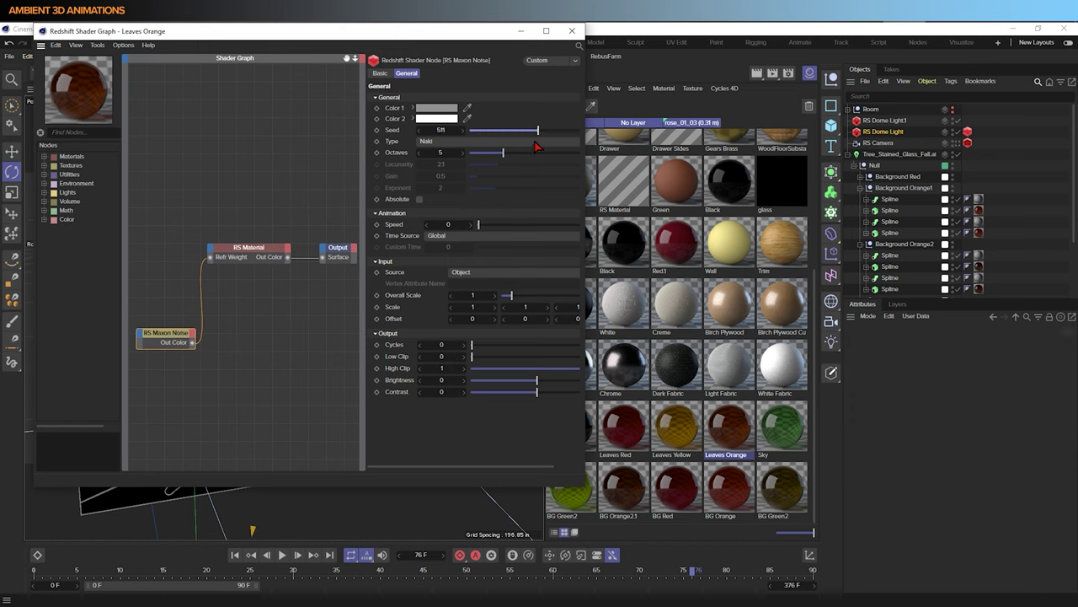
Vary the Maxon Noise seed in Leaves Orange, and set it to 82 in BG Green2 and 221 in BG Red
{"action": "left_click", "coordinate": [572, 31]}
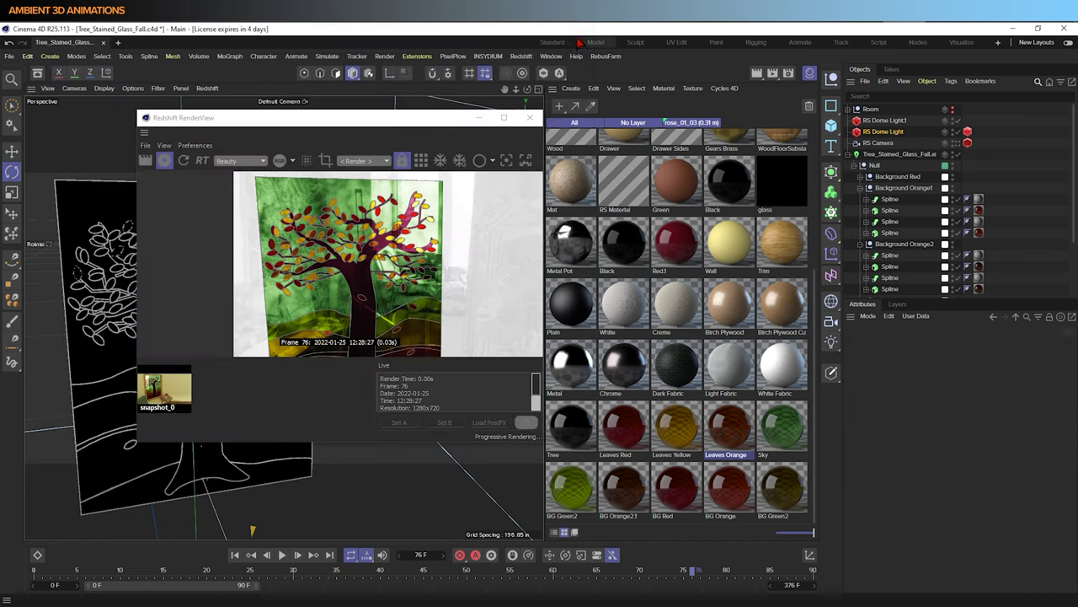
{"action": "double_click", "coordinate": [783, 493]}
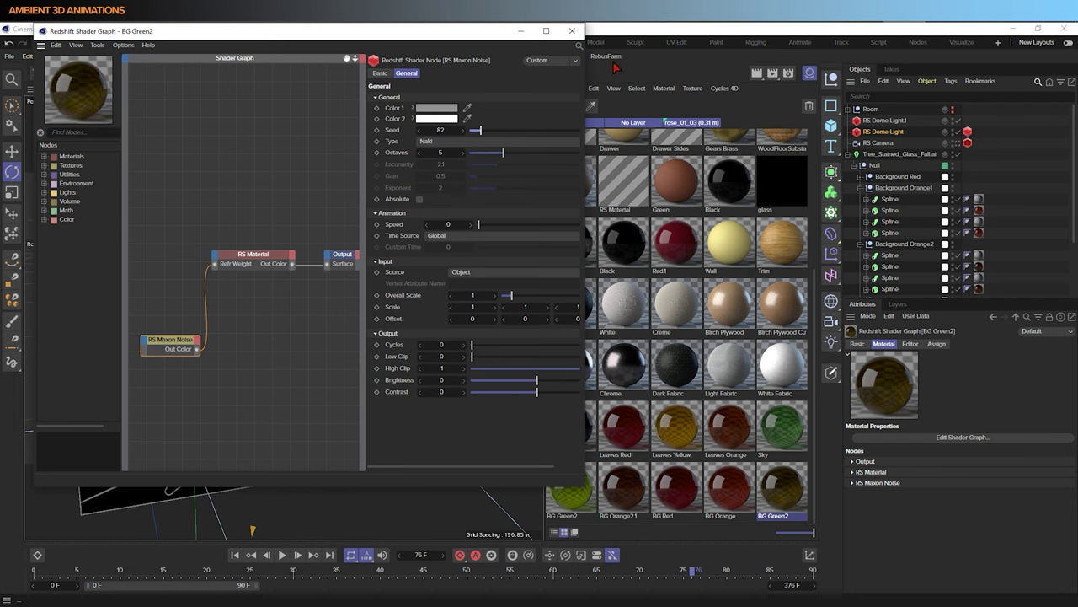
{"action": "left_click", "coordinate": [572, 31]}
{"action": "double_click", "coordinate": [678, 497]}
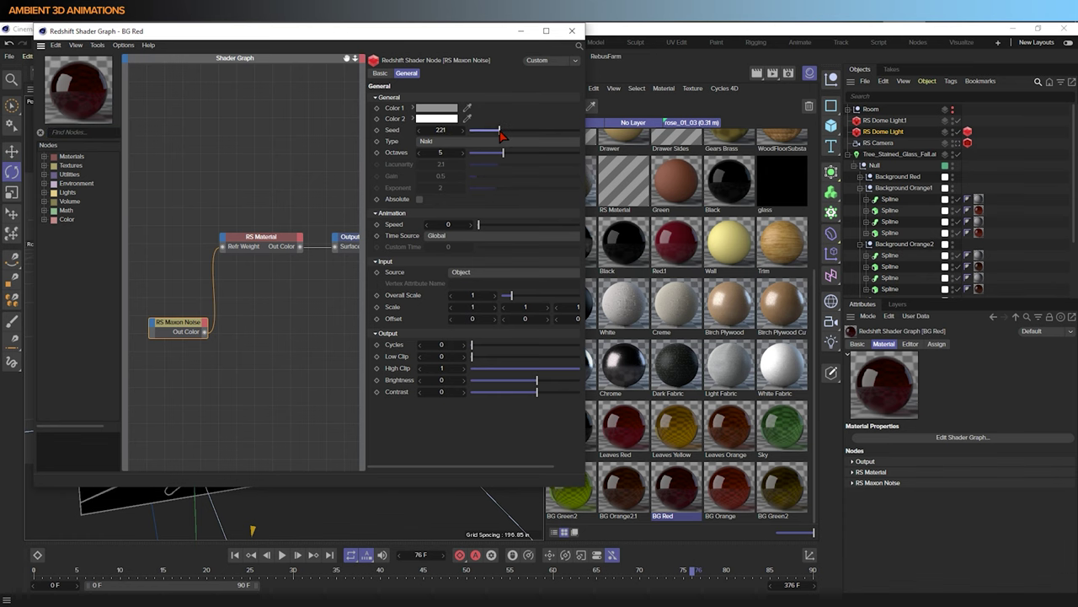
{"action": "left_click", "coordinate": [572, 32]}
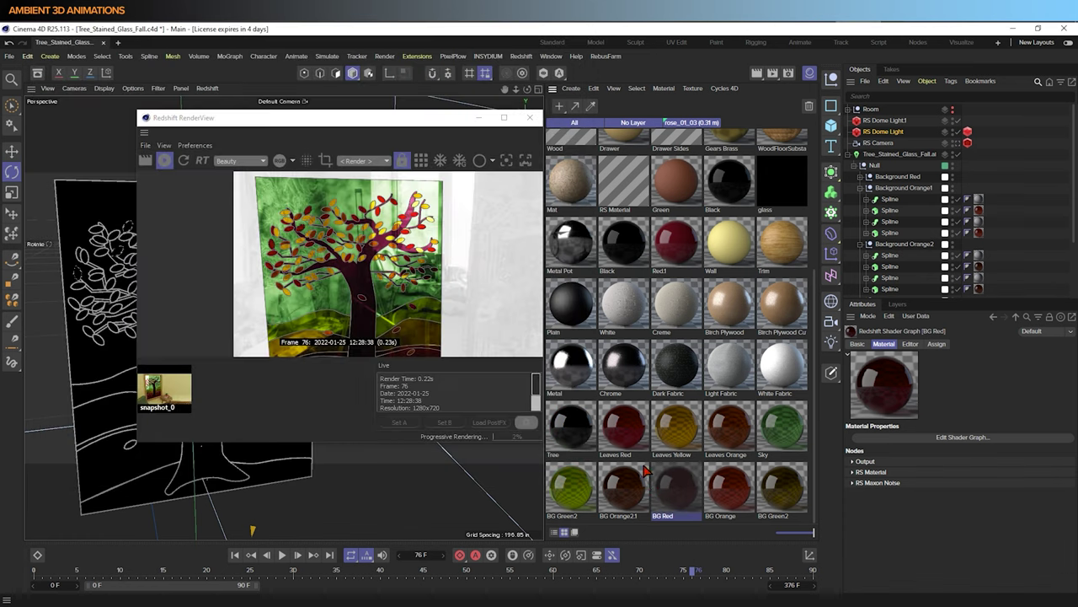
Set the Maxon Noise seed to 69 in BG Orange2.1 and to 216 in Leaves Yellow
{"action": "double_click", "coordinate": [634, 490]}
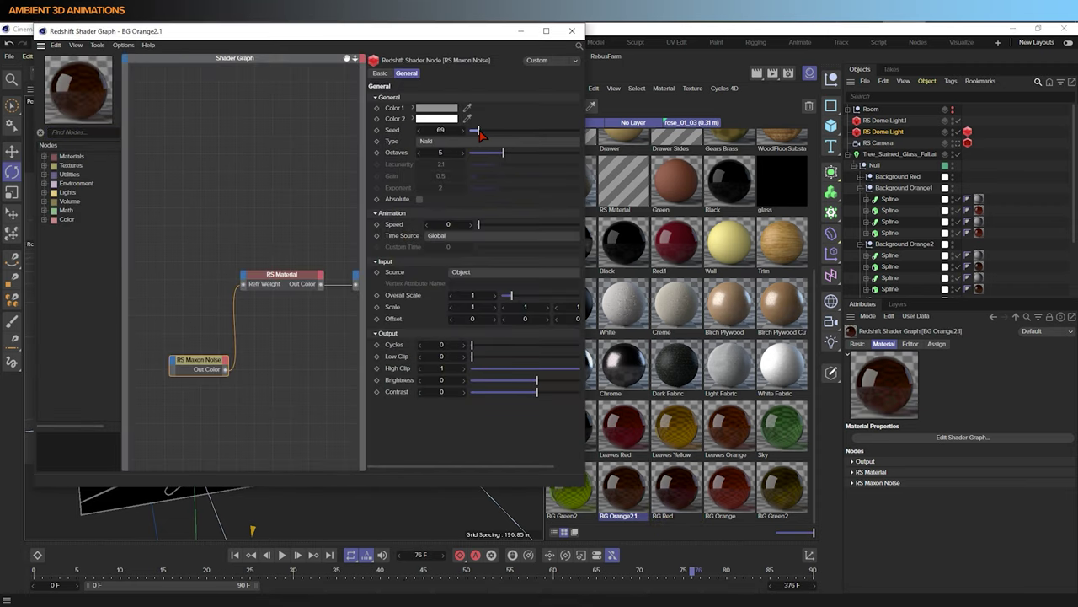
{"action": "left_click", "coordinate": [572, 31]}
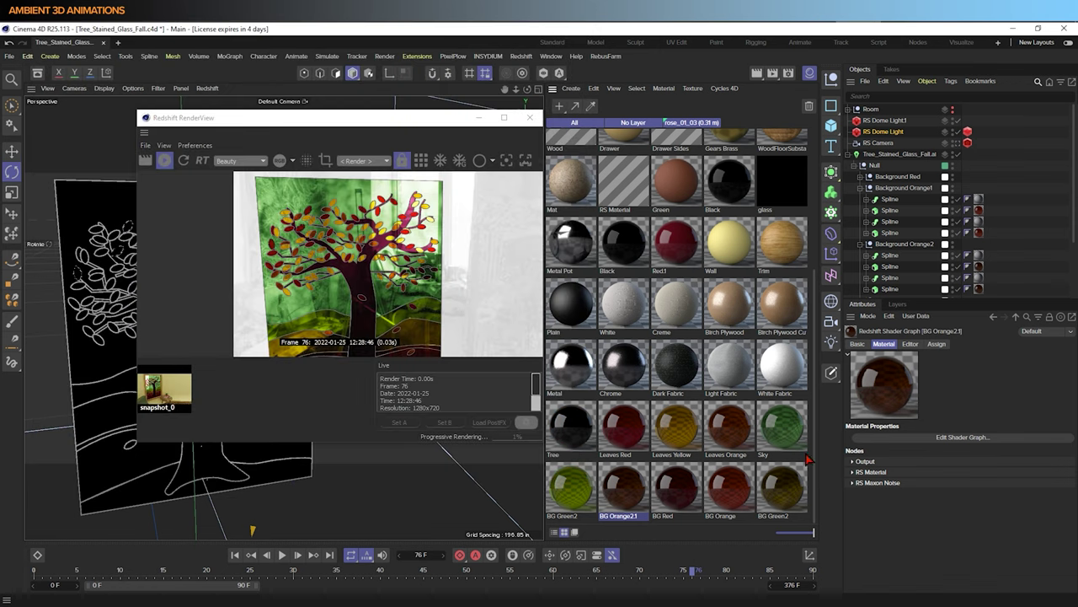
{"action": "double_click", "coordinate": [731, 427]}
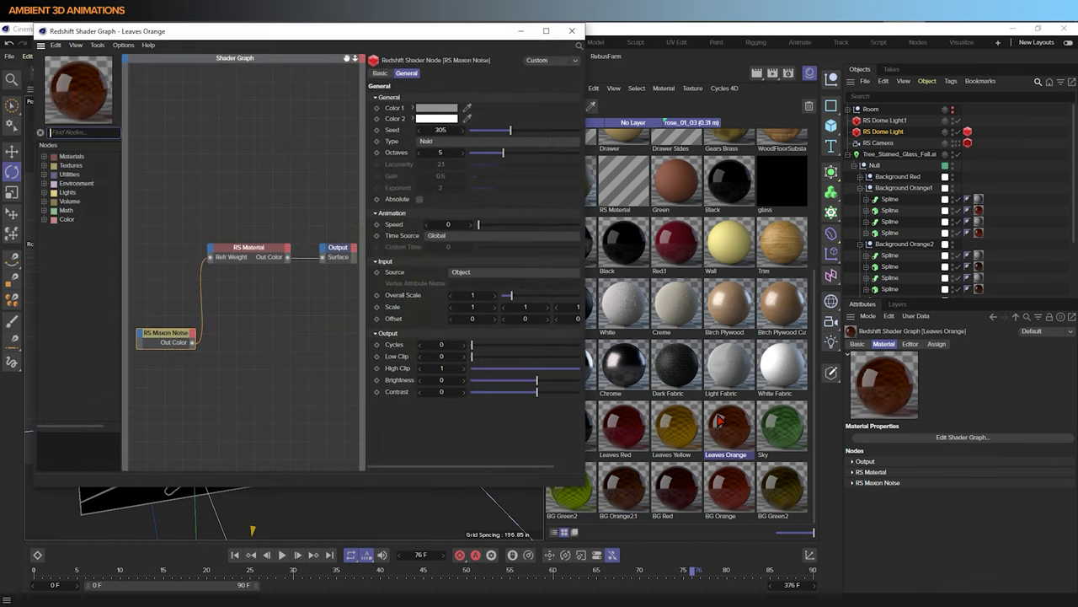
{"action": "double_click", "coordinate": [677, 429]}
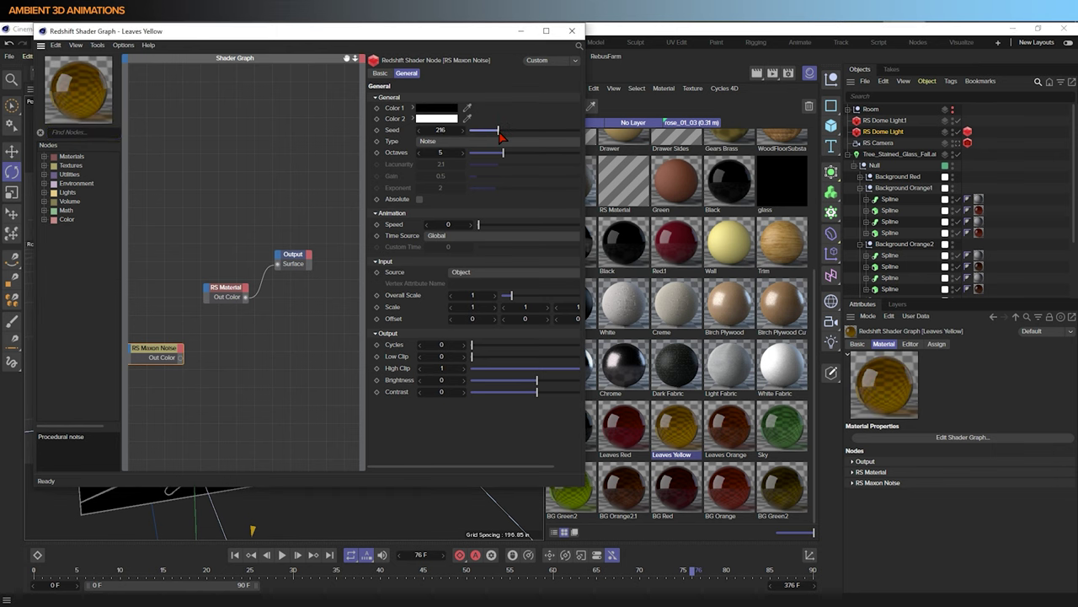
{"action": "left_click", "coordinate": [572, 31]}
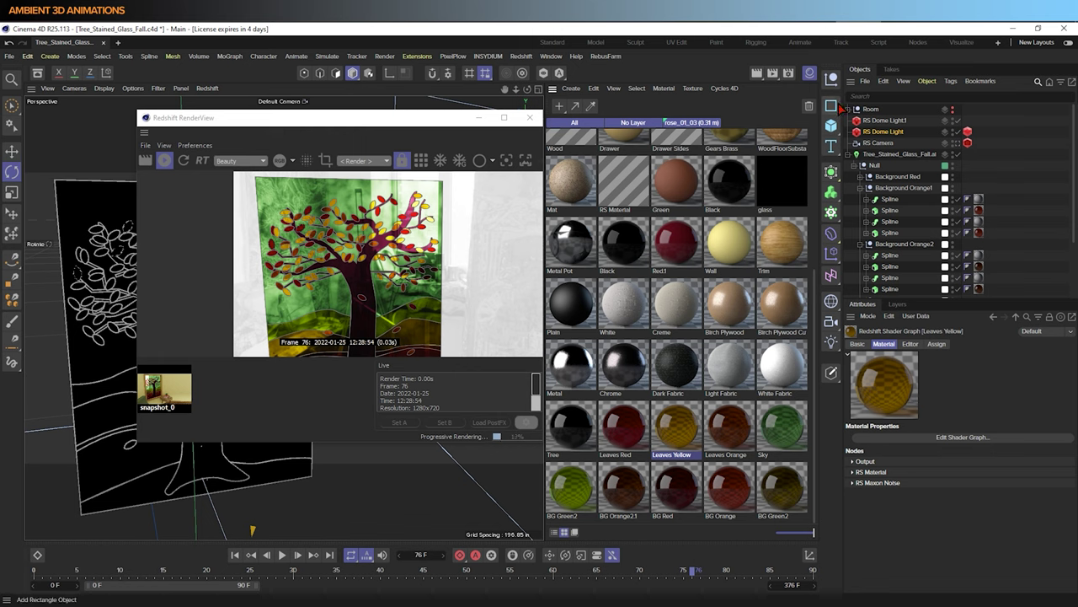
Look through the RS Camera and make the Room group visible around the stained glass
{"action": "left_click", "coordinate": [957, 143]}
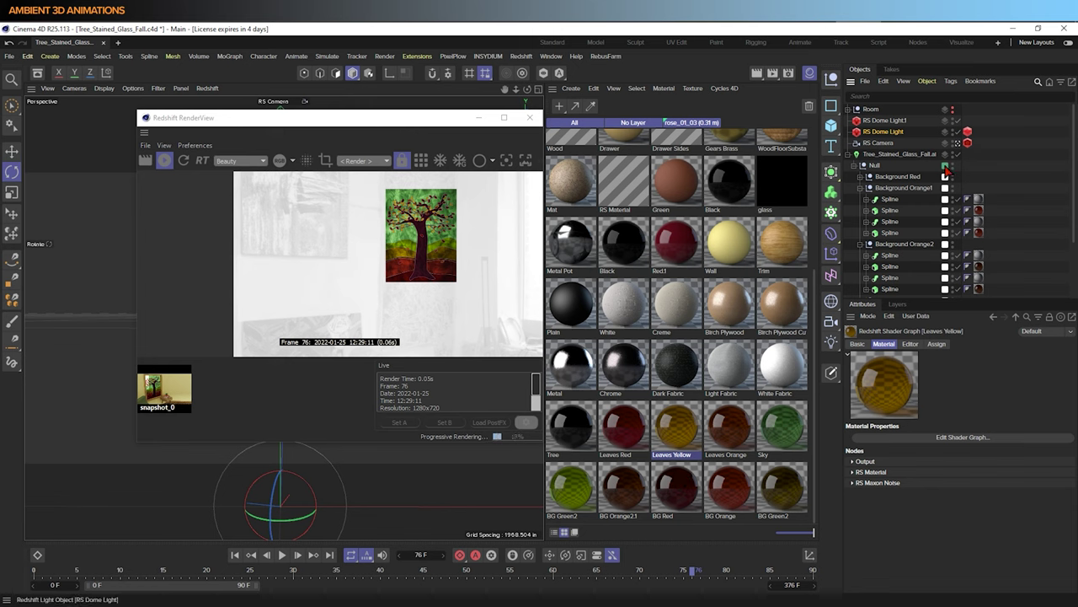
{"action": "left_click", "coordinate": [850, 156]}
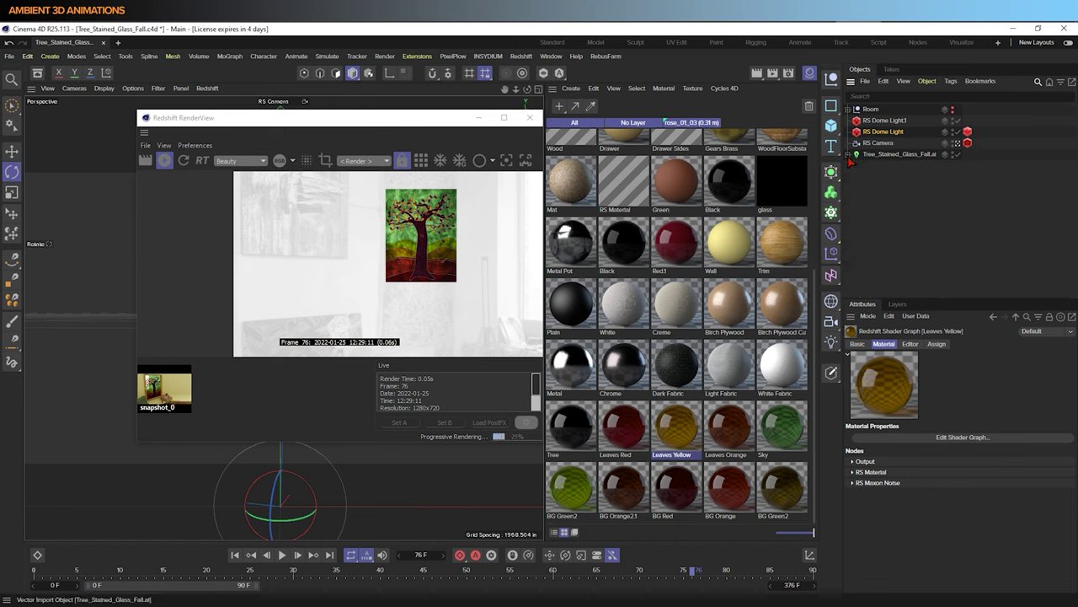
{"action": "left_click", "coordinate": [954, 111]}
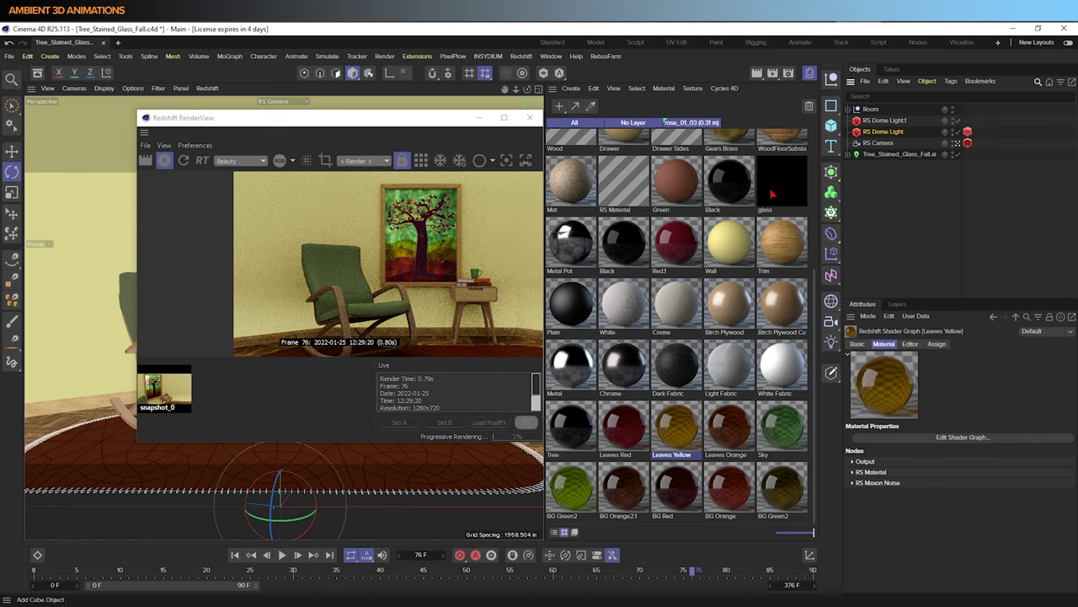
Lighten Color 1 of the BG Orange material's Maxon Noise to RGB 196
{"action": "double_click", "coordinate": [723, 488]}
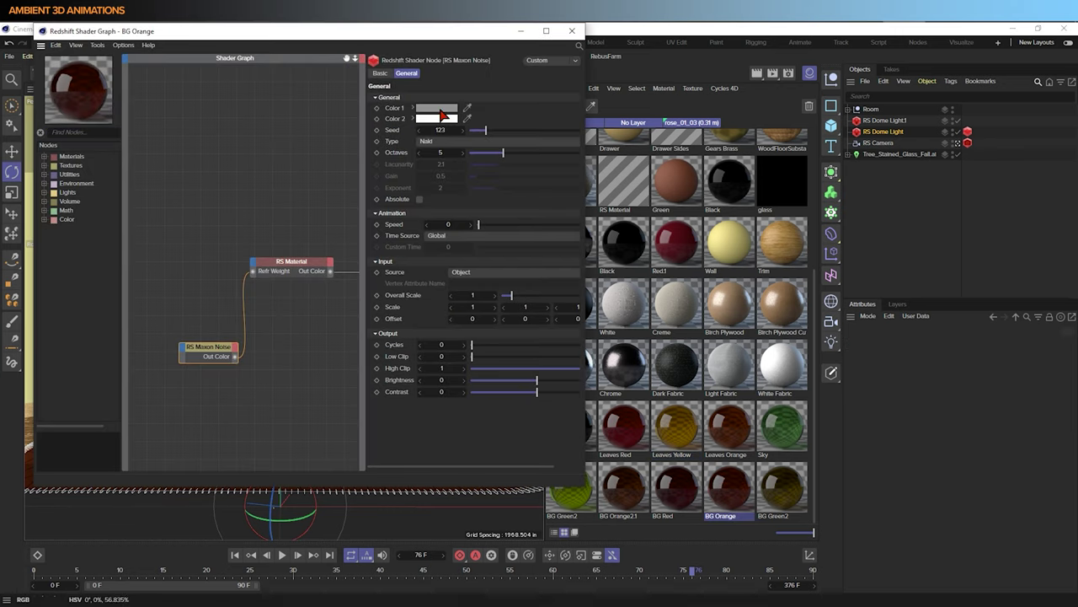
{"action": "left_click", "coordinate": [439, 110]}
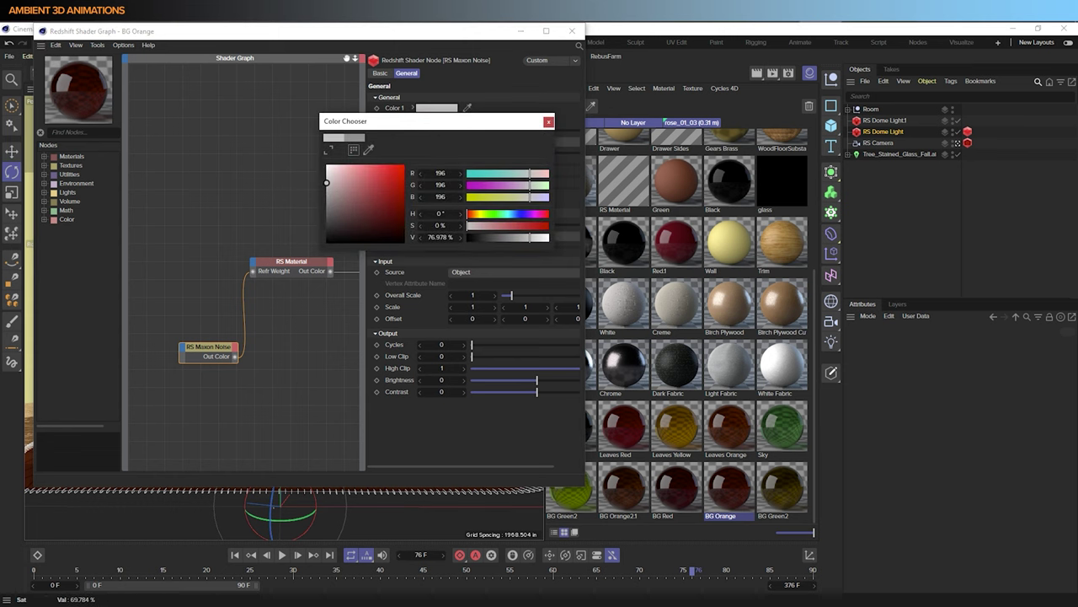
{"action": "left_click", "coordinate": [548, 120]}
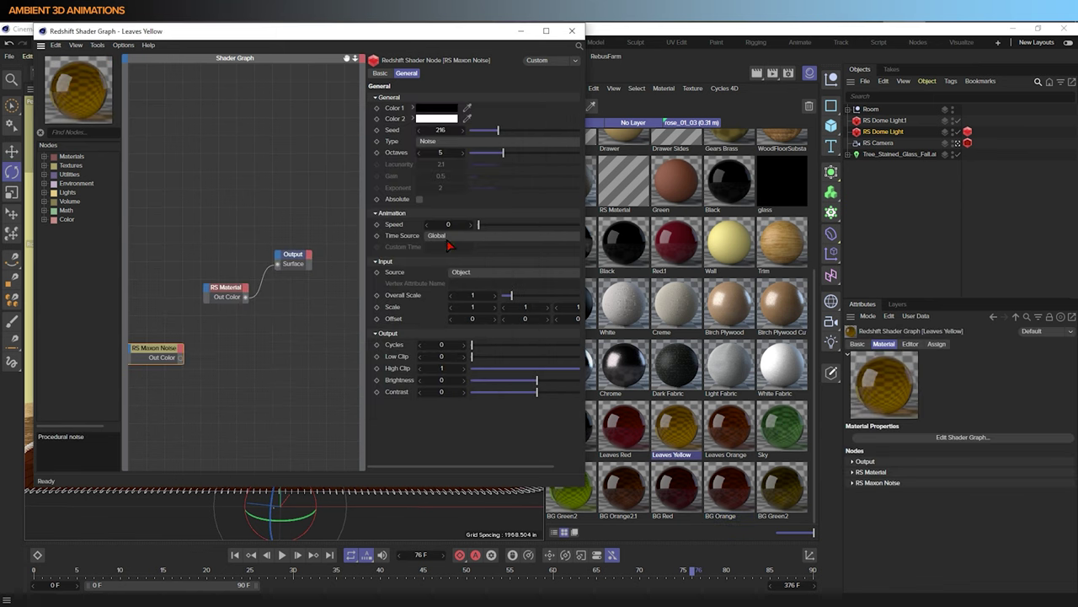
Go over the Maxon Noise nodes of BG Orange and Leaves Yellow, and open the Tree material's shader graph
{"action": "right_click", "coordinate": [208, 351]}
{"action": "left_click", "coordinate": [548, 119]}
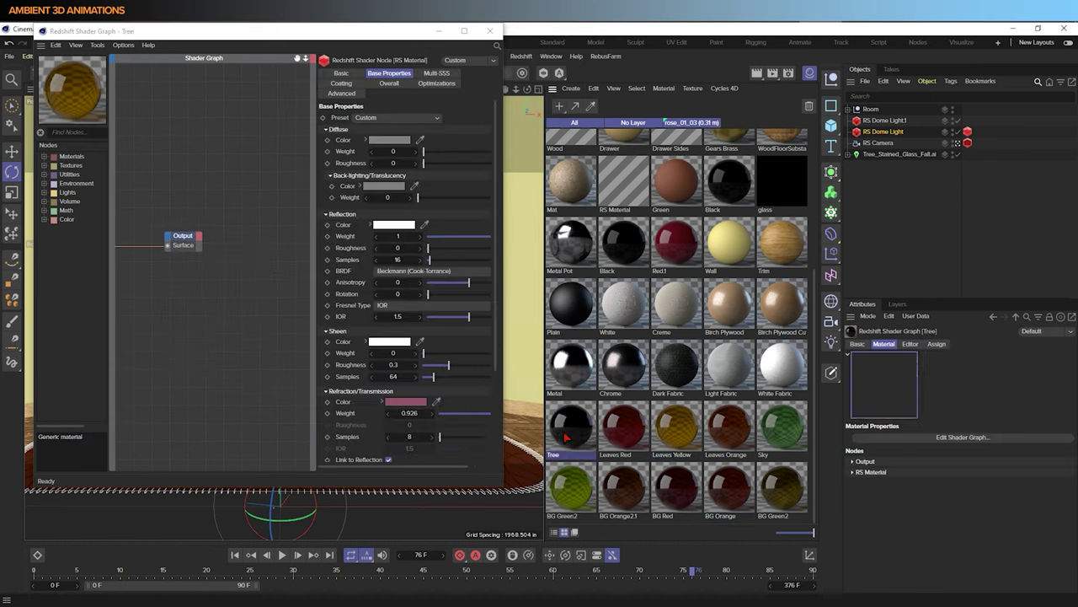
{"action": "left_click", "coordinate": [173, 348]}
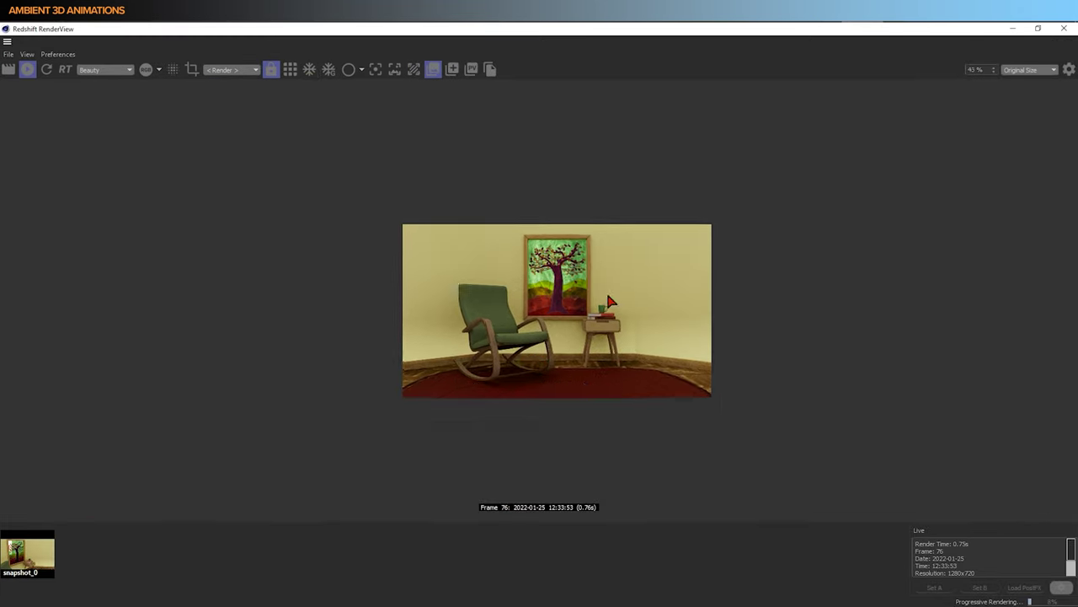
Examine the framed stained glass in the enlarged RenderView, toggling bucket rendering
{"action": "scroll", "coordinate": [610, 300], "scroll_direction": "up", "scroll_amount": 5}
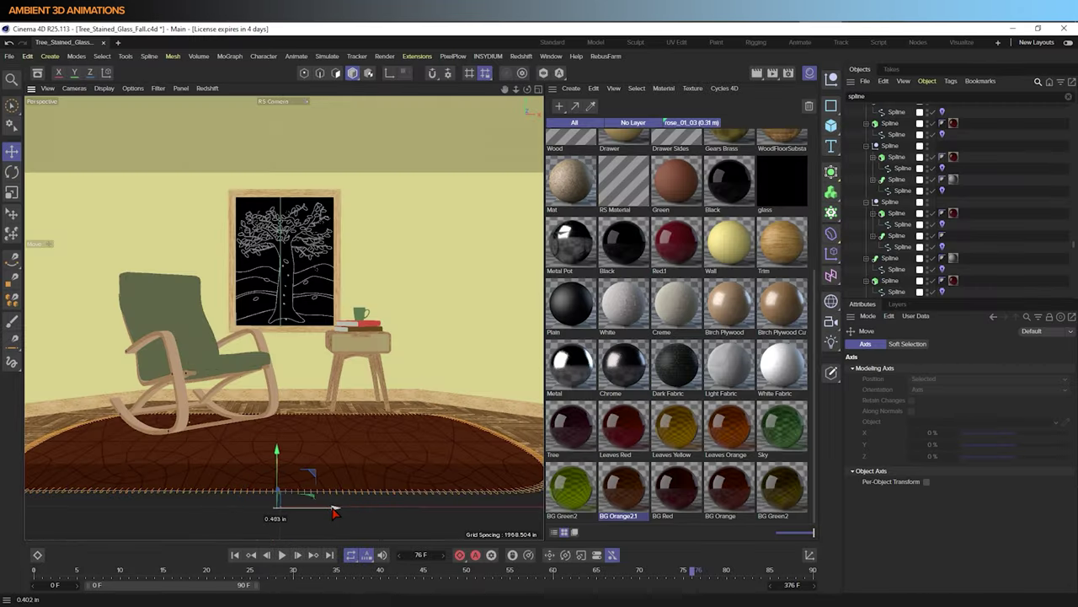
{"action": "left_click", "coordinate": [885, 154]}
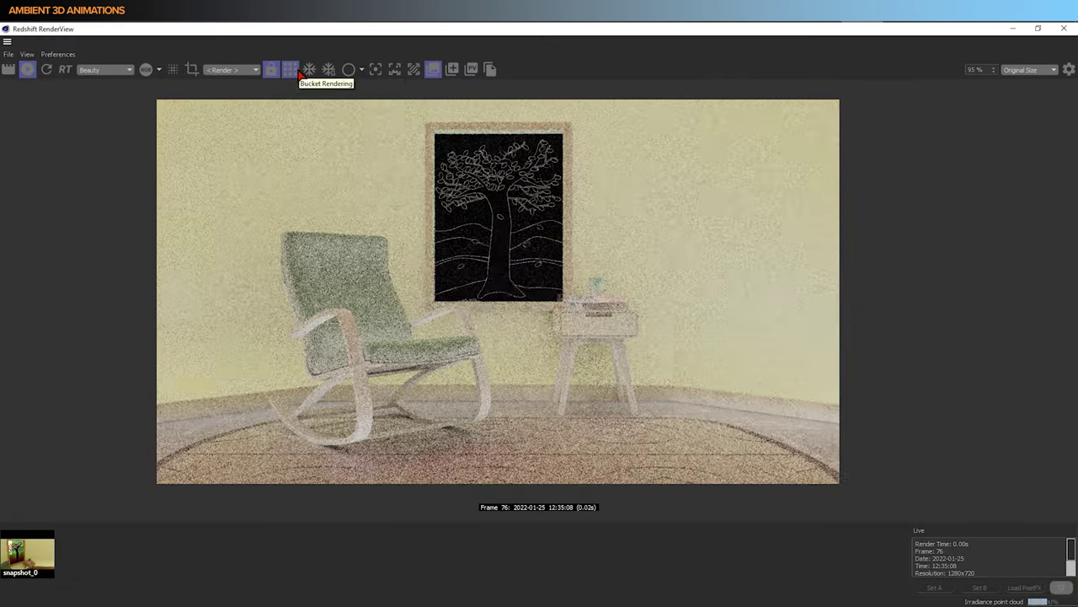
{"action": "left_click", "coordinate": [296, 73]}
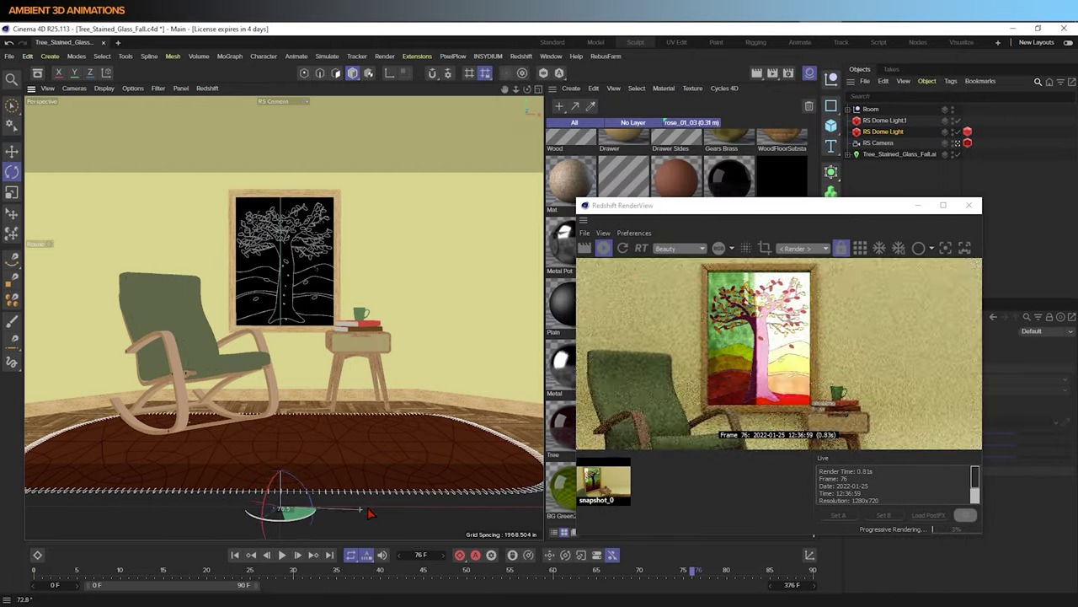
Rotate the RS Dome Light about its vertical axis to change the light behind the stained glass
{"action": "left_click_drag", "start_coordinate": [368, 511], "coordinate": [210, 508]}
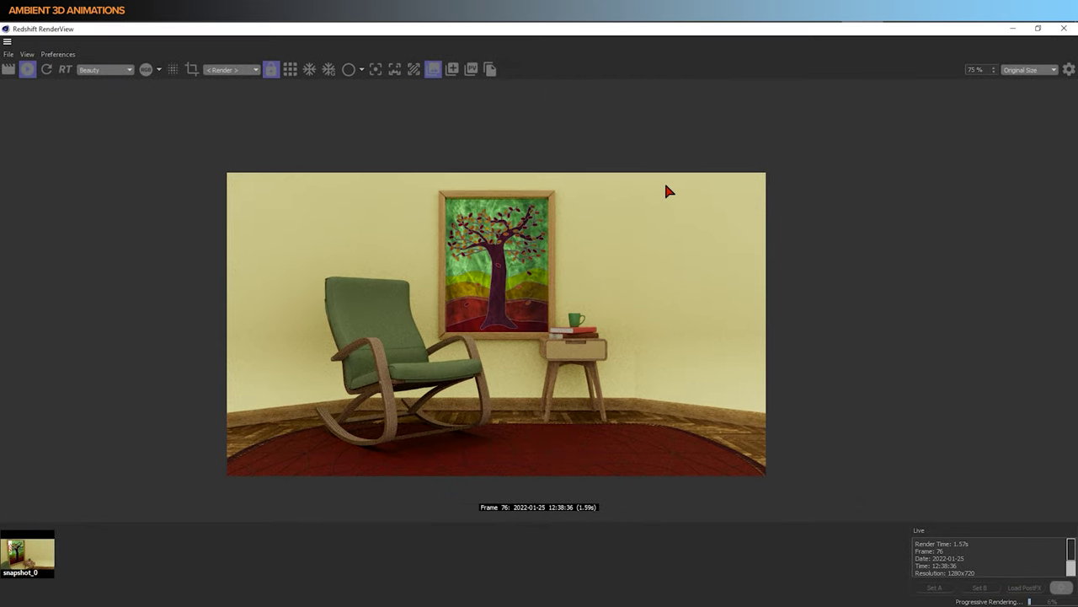
Try a teal green diffuse color on the side table drawer's Wall.1 material by shifting its hue
{"action": "double_click", "coordinate": [674, 32]}
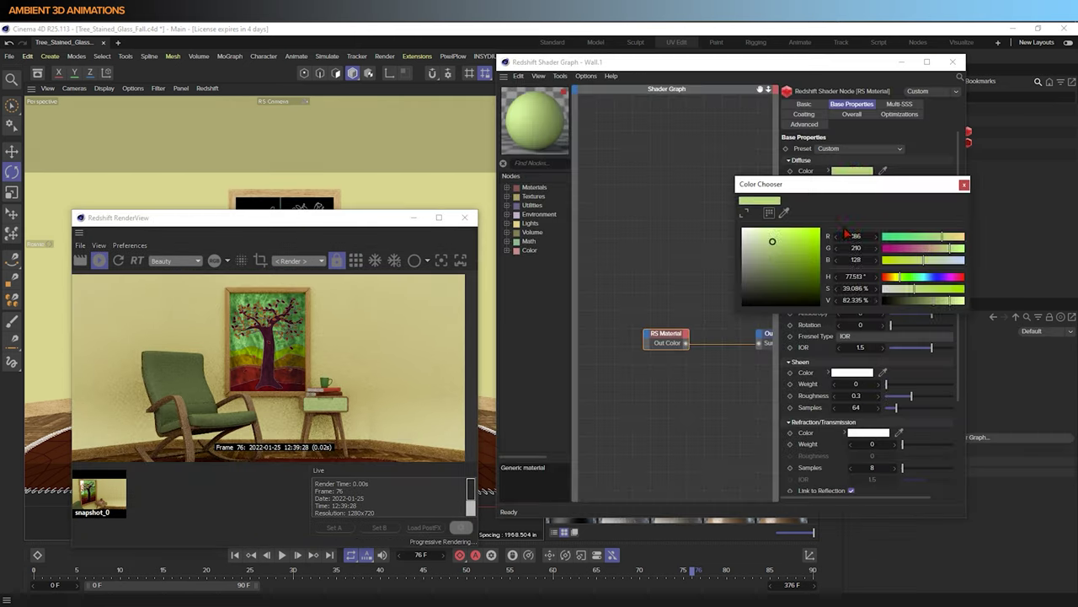
{"action": "mouse_move", "coordinate": [912, 277]}
{"action": "left_mouse_down"}
{"action": "mouse_move", "coordinate": [931, 285]}
{"action": "mouse_move", "coordinate": [884, 278]}
{"action": "mouse_move", "coordinate": [911, 279]}
{"action": "mouse_move", "coordinate": [894, 279]}
{"action": "left_mouse_up"}
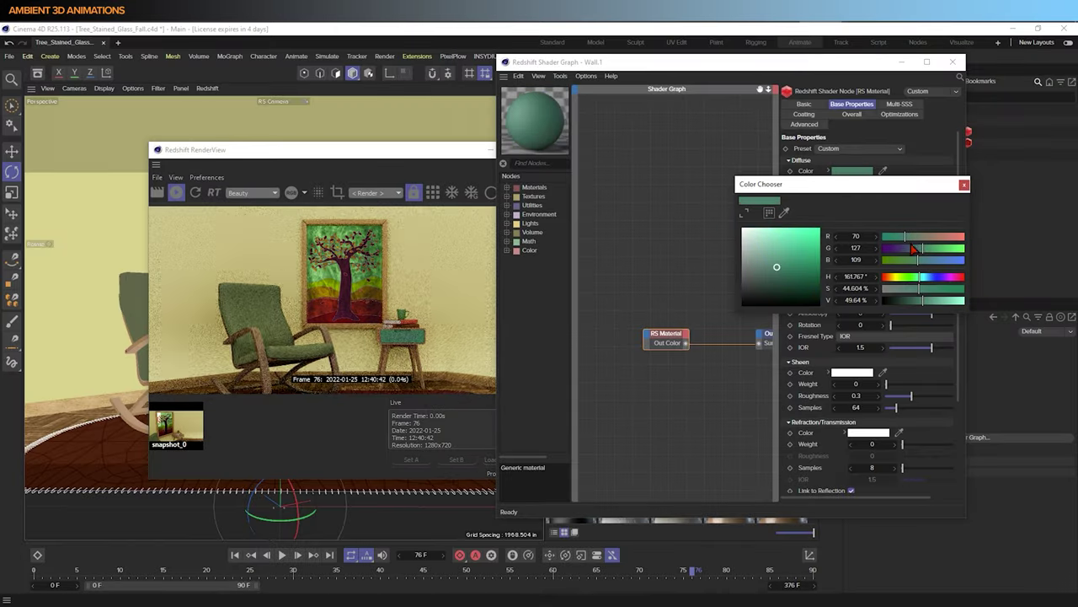
{"action": "left_click_drag", "start_coordinate": [903, 276], "coordinate": [916, 266]}
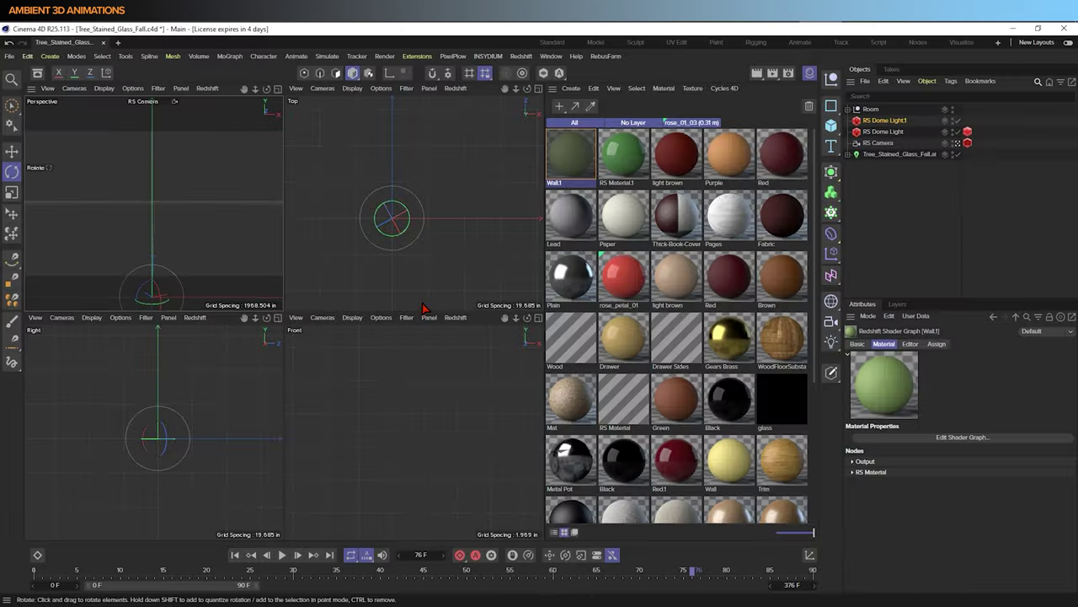
Add a Redshift area light to the room, switch its color mode to temperature and lower the temperature for warmer light
{"action": "left_click", "coordinate": [520, 56]}
{"action": "left_click", "coordinate": [640, 154]}
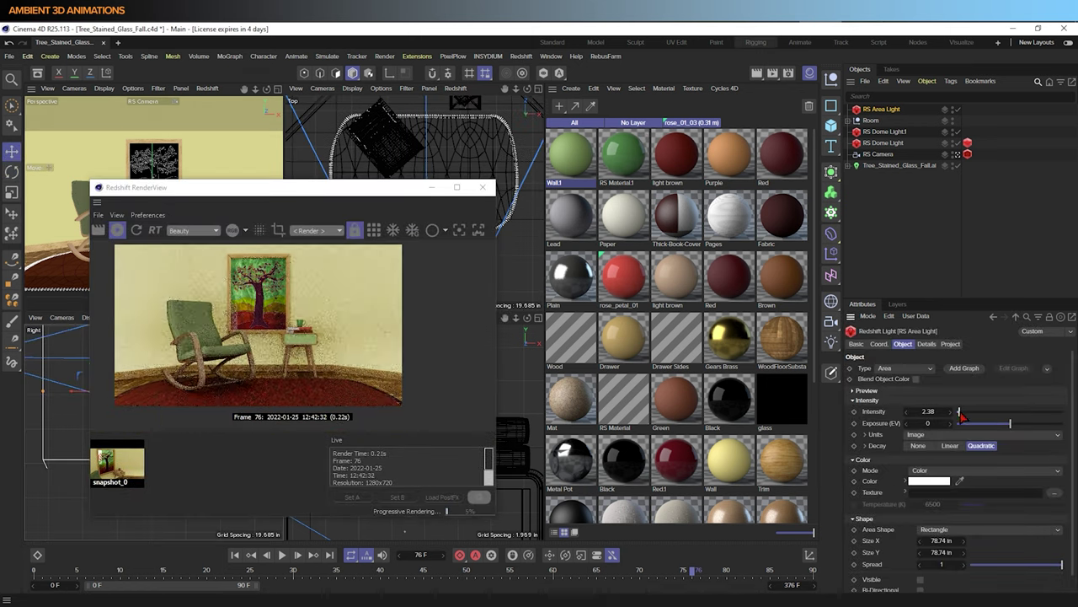
{"action": "left_click", "coordinate": [986, 470]}
{"action": "left_click", "coordinate": [986, 482]}
{"action": "left_click_drag", "start_coordinate": [986, 504], "coordinate": [973, 506]}
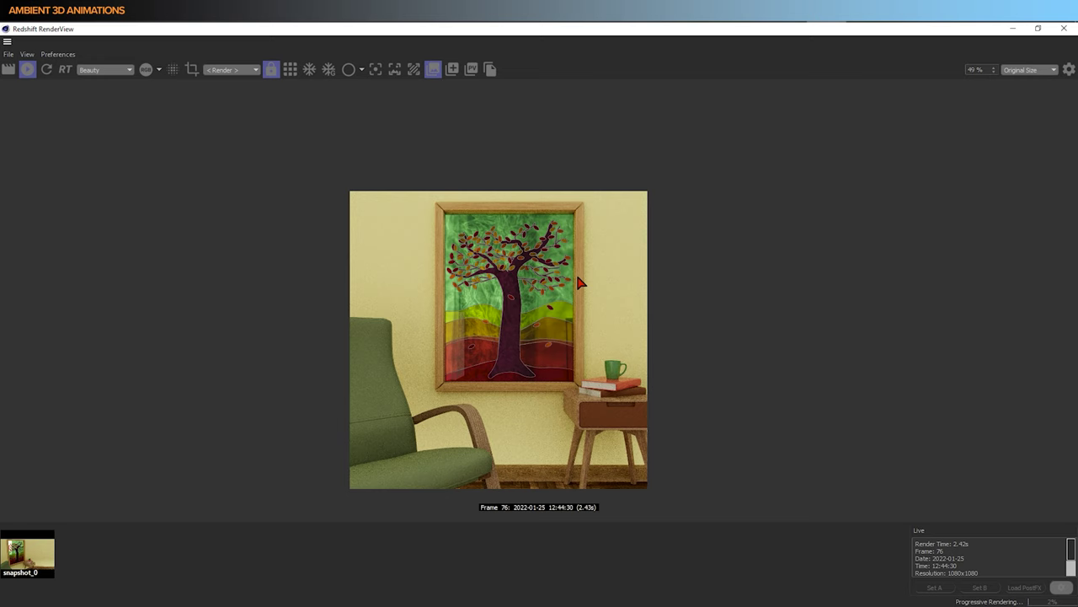
Set the render resolution to 1920 × 1080 and render the whole room scene with bucket rendering
{"action": "left_click", "coordinate": [1014, 28]}
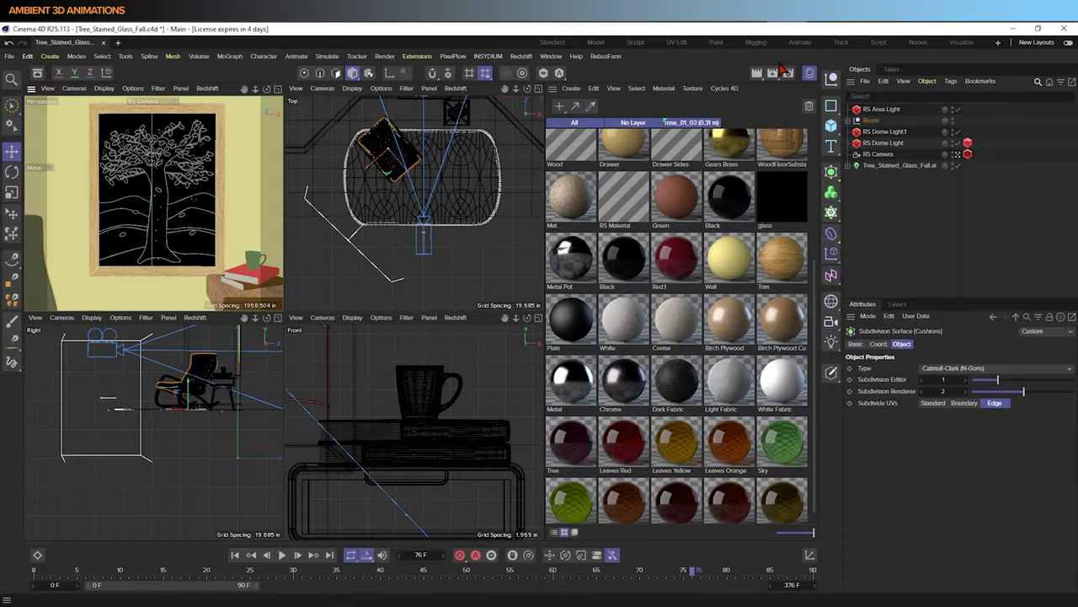
{"action": "left_click", "coordinate": [781, 69]}
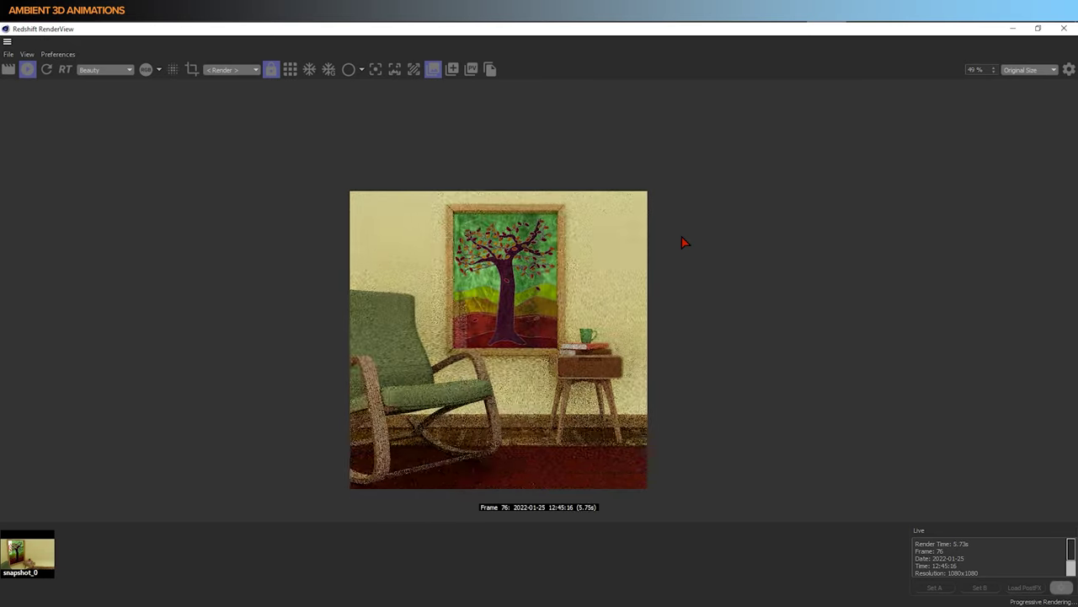
{"action": "left_click", "coordinate": [1014, 29]}
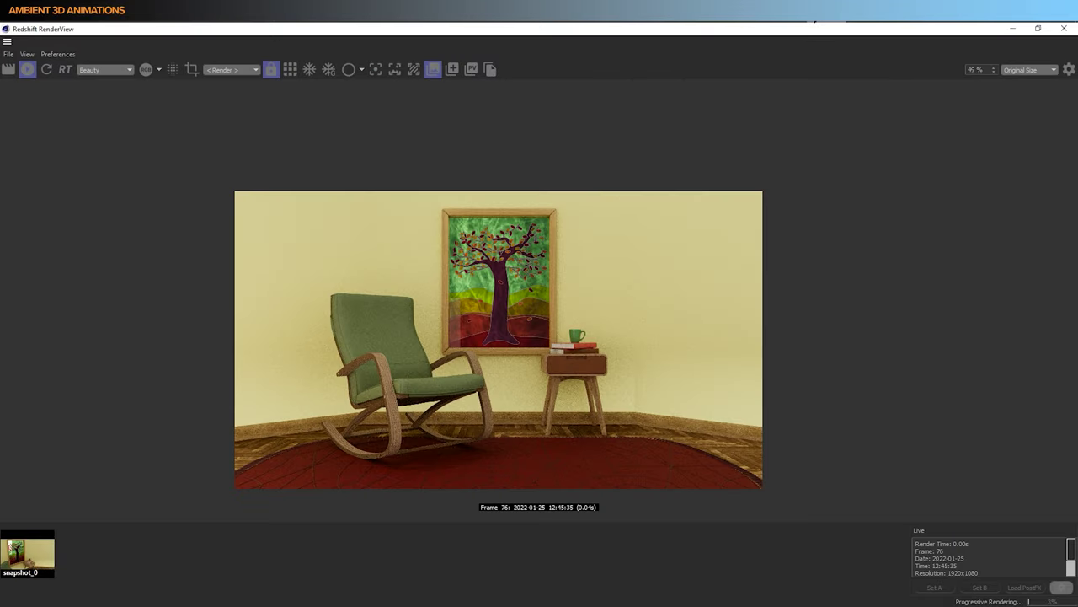
{"action": "left_click", "coordinate": [285, 69]}
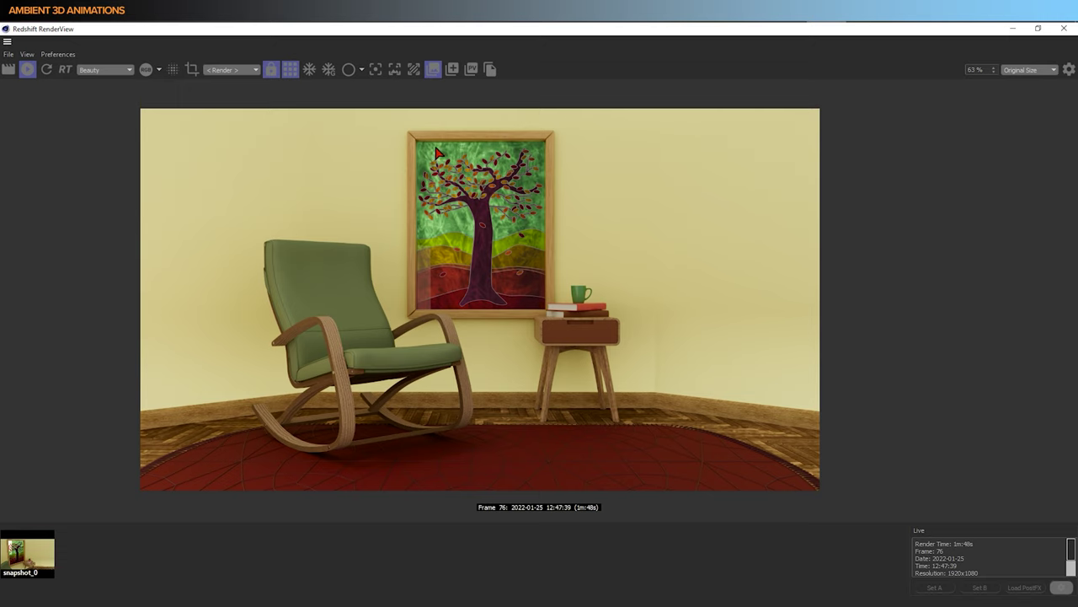
{"action": "left_click", "coordinate": [1064, 28]}
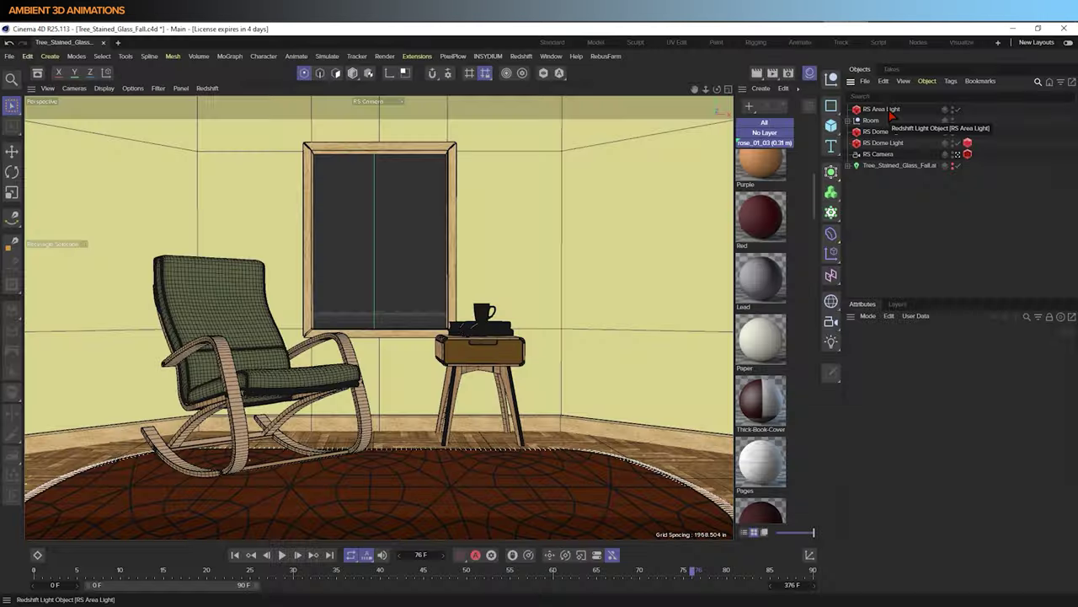
Add a plane facing +Z with 2 width and 2 height segments and raise it to the picture frame
{"action": "left_click", "coordinate": [832, 125]}
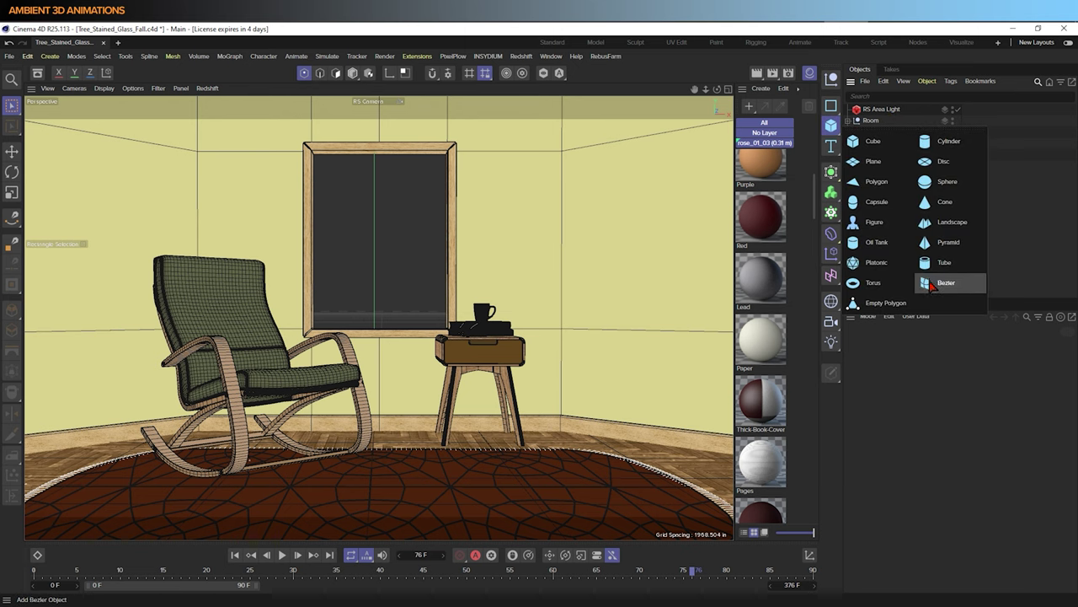
{"action": "left_click", "coordinate": [874, 161]}
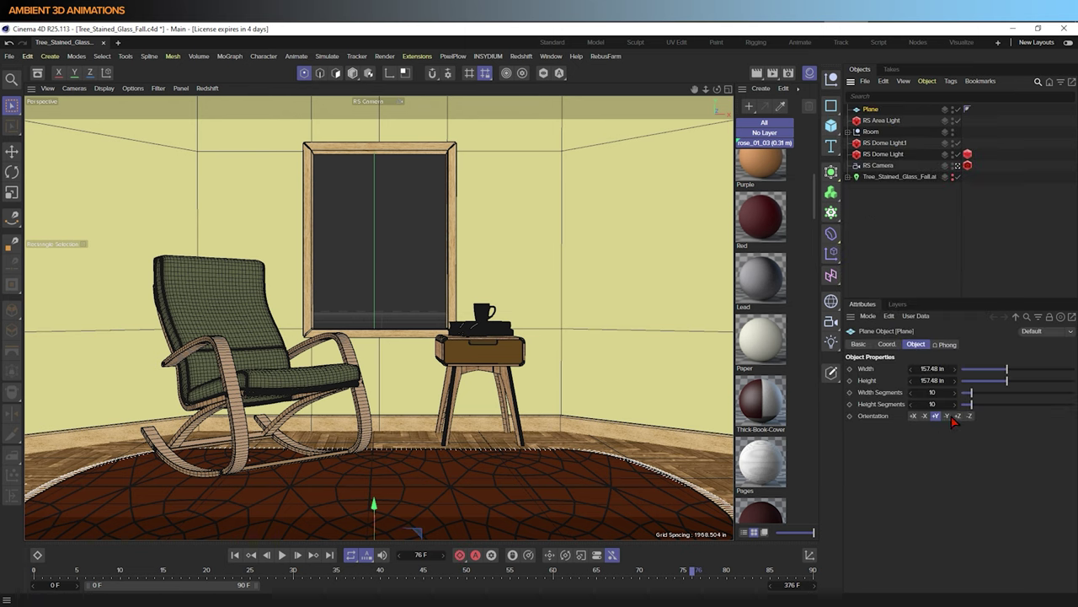
{"action": "left_click", "coordinate": [958, 416]}
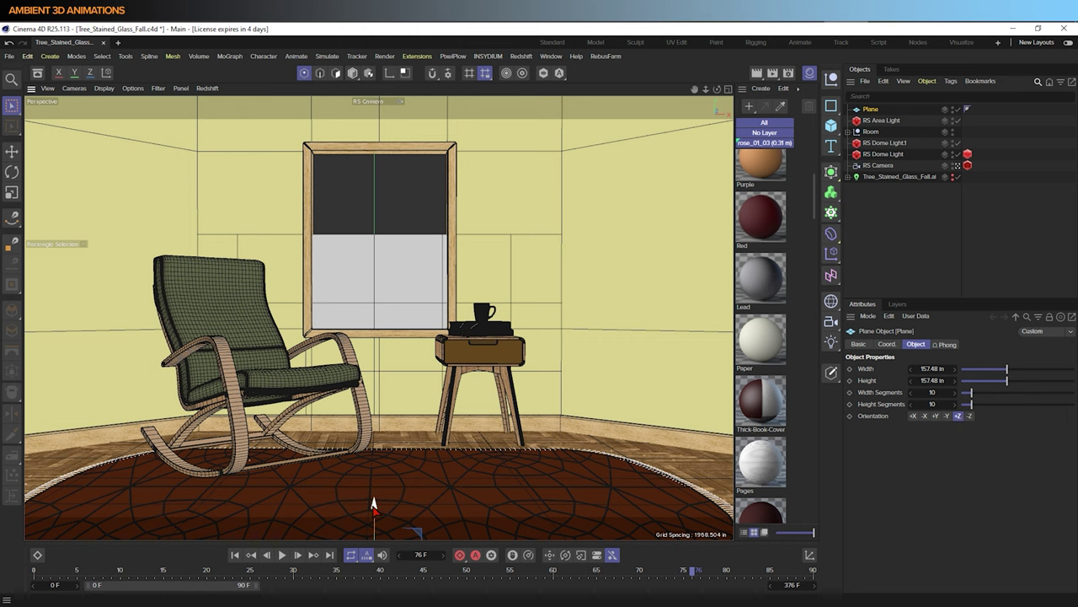
{"action": "left_click_drag", "start_coordinate": [375, 506], "coordinate": [433, 202]}
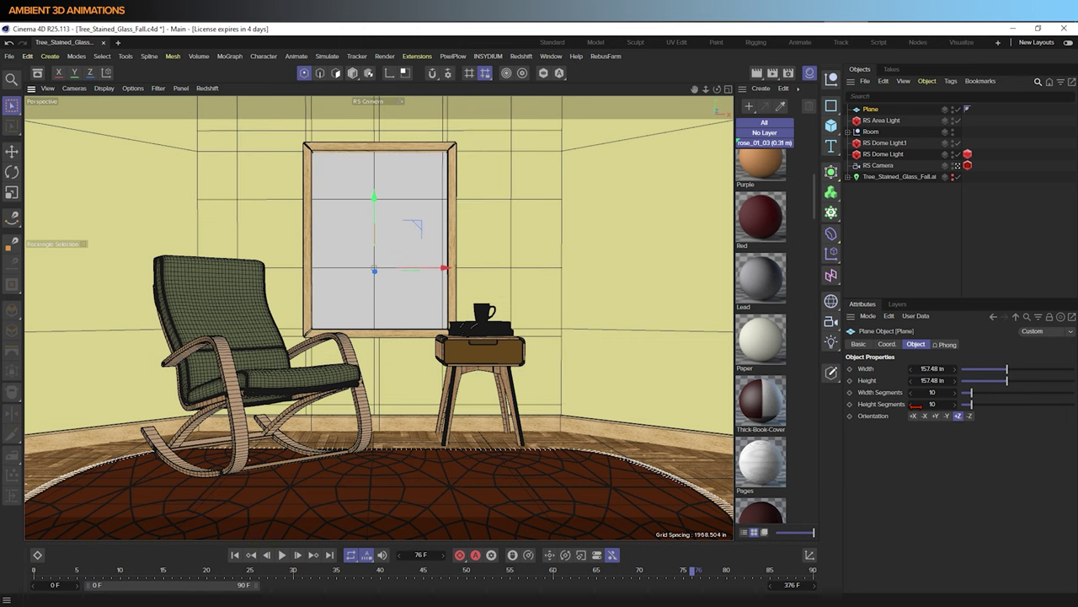
{"action": "left_click_drag", "start_coordinate": [915, 403], "coordinate": [914, 410]}
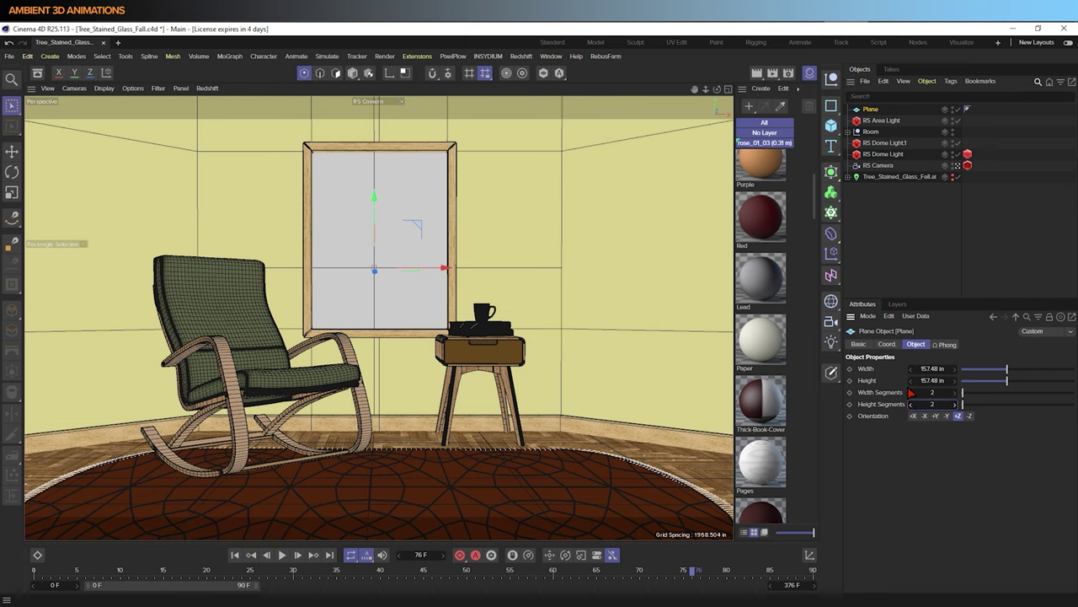
Size the plane to 31.25 in wide and 41.25 in high and move it to fill the frame opening
{"action": "double_click", "coordinate": [947, 369]}
{"action": "key", "text": "BackSpace"}
{"action": "type", "text": "31.25"}
{"action": "key", "text": "Return"}
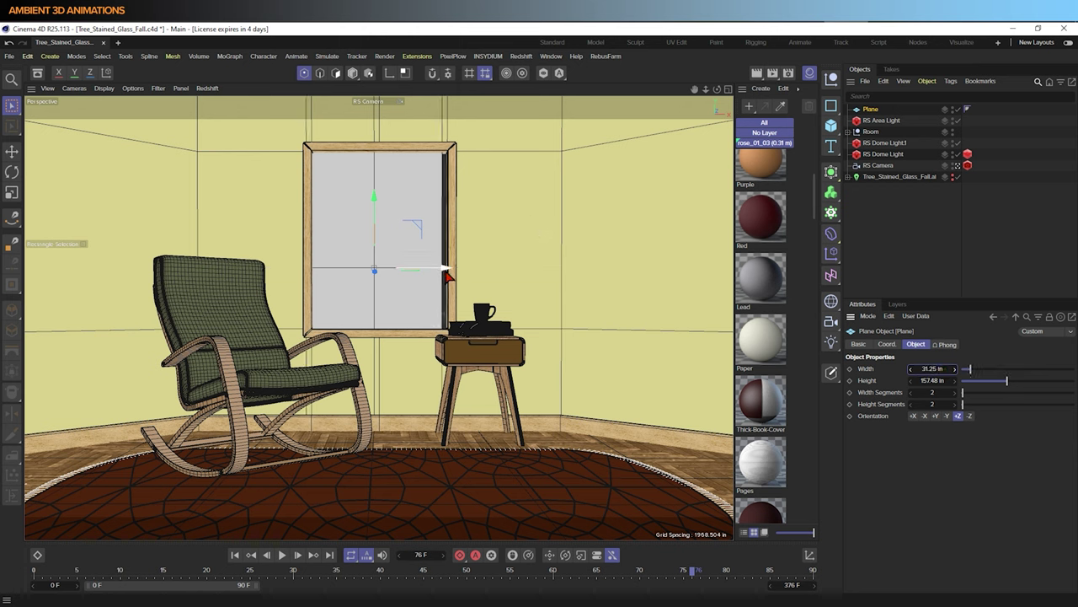
{"action": "left_click_drag", "start_coordinate": [448, 275], "coordinate": [452, 272]}
{"action": "double_click", "coordinate": [942, 381]}
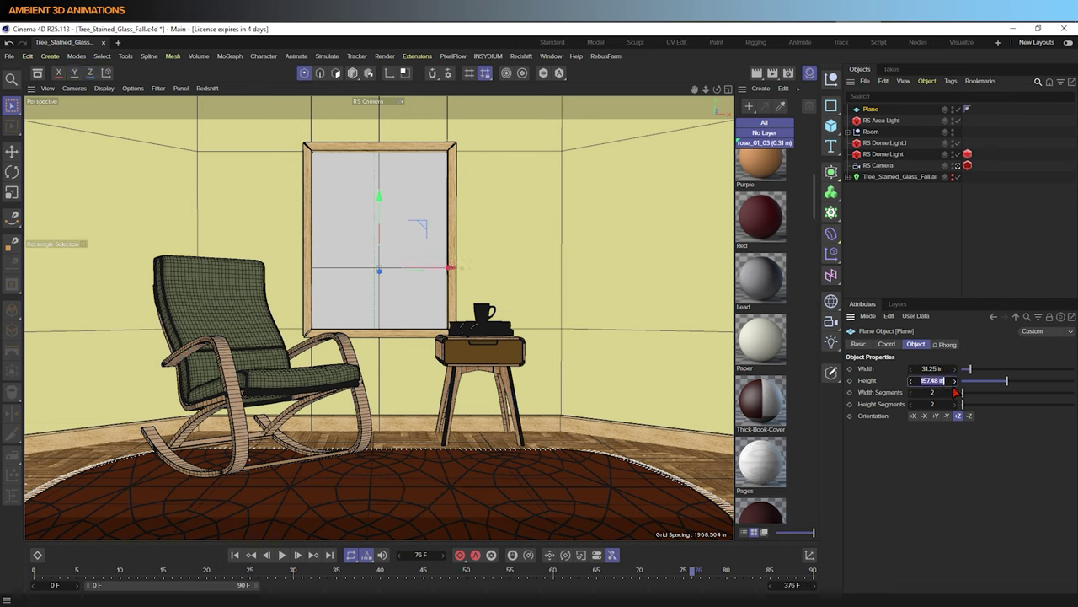
{"action": "key", "text": "BackSpace"}
{"action": "type", "text": "41.25"}
{"action": "key", "text": "Return"}
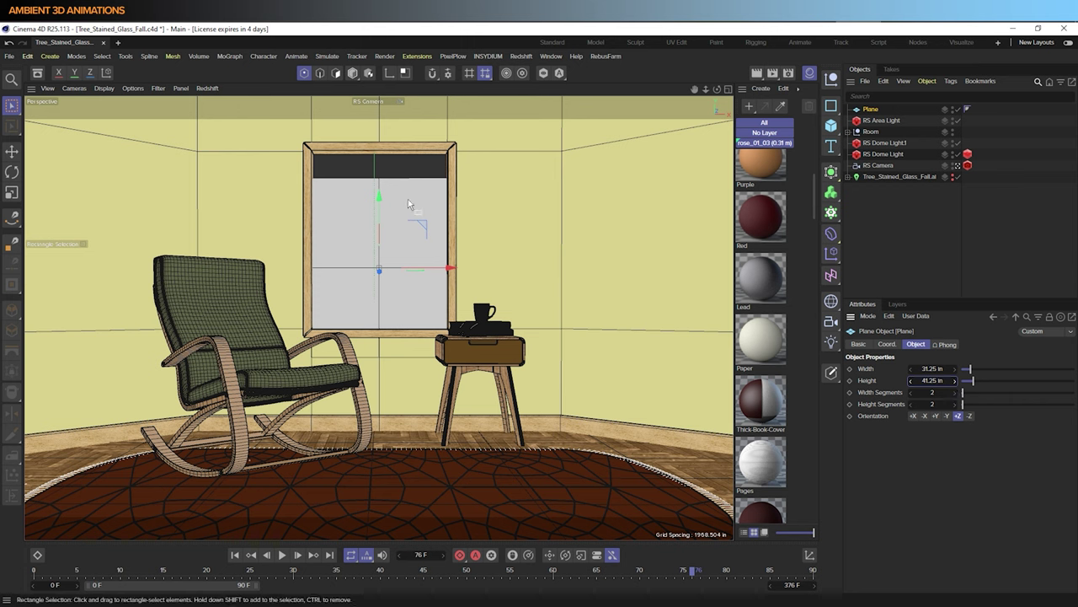
{"action": "left_click_drag", "start_coordinate": [380, 205], "coordinate": [389, 179]}
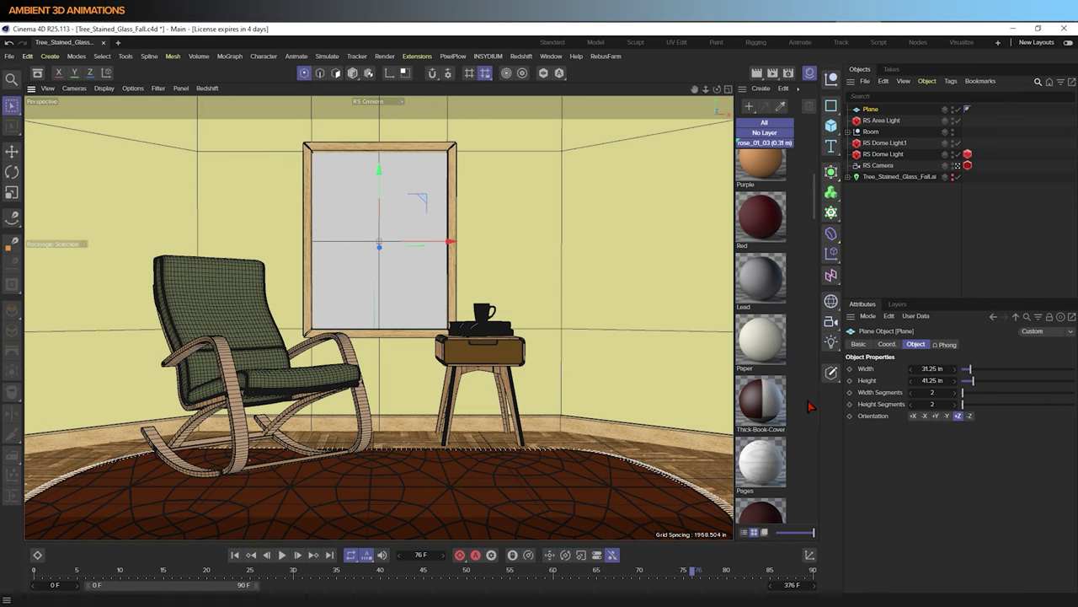
Put the plane under a new Subdivision Surface, set editor subdivision to 1 and lower the renderer subdivision by one
{"action": "left_click", "coordinate": [832, 172]}
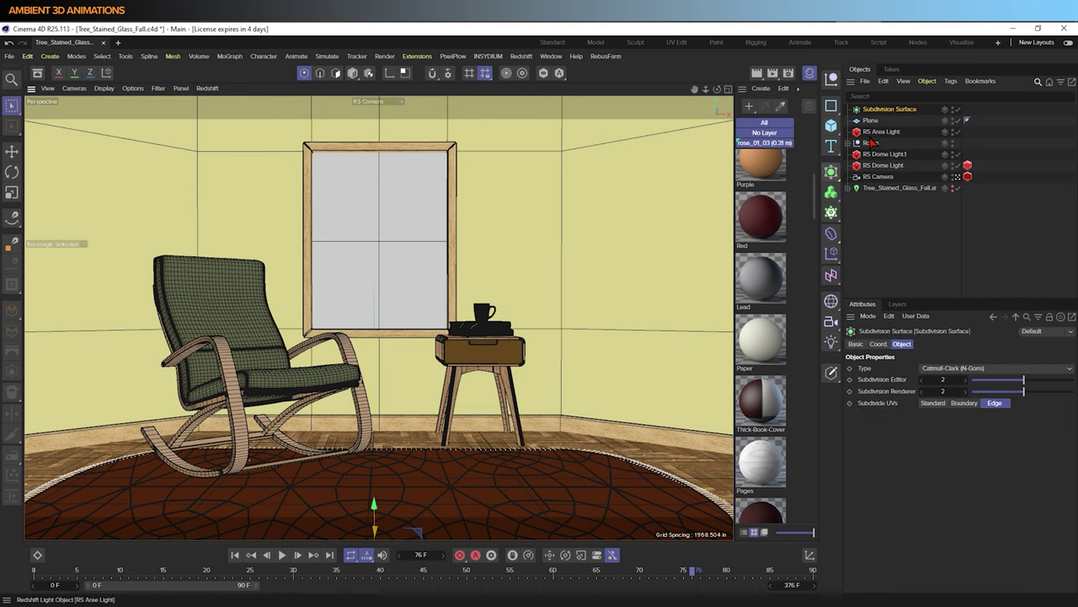
{"action": "left_click_drag", "start_coordinate": [876, 122], "coordinate": [883, 113]}
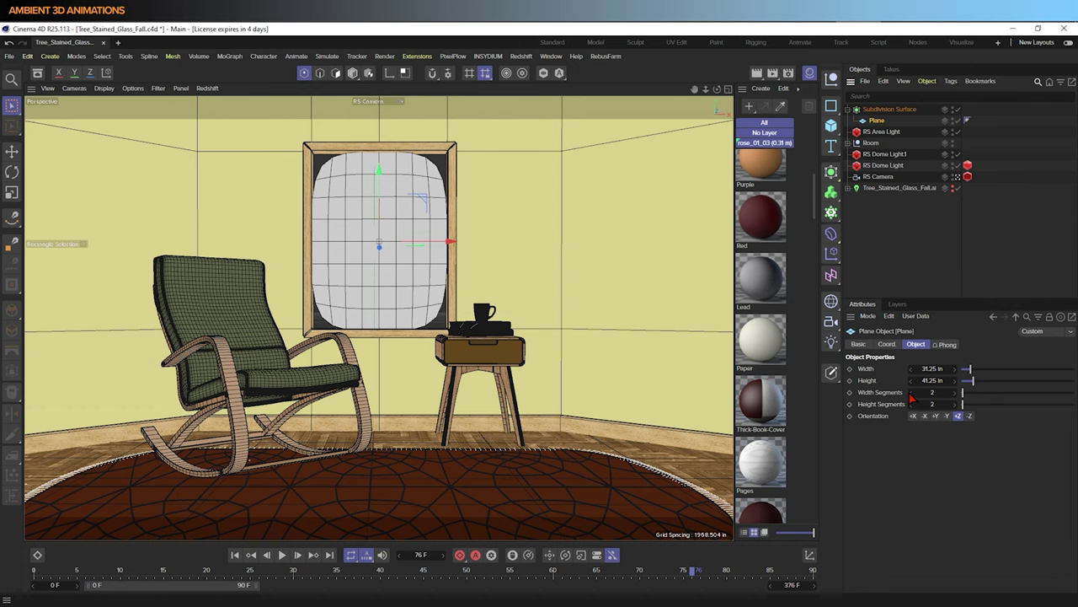
{"action": "left_click", "coordinate": [891, 109]}
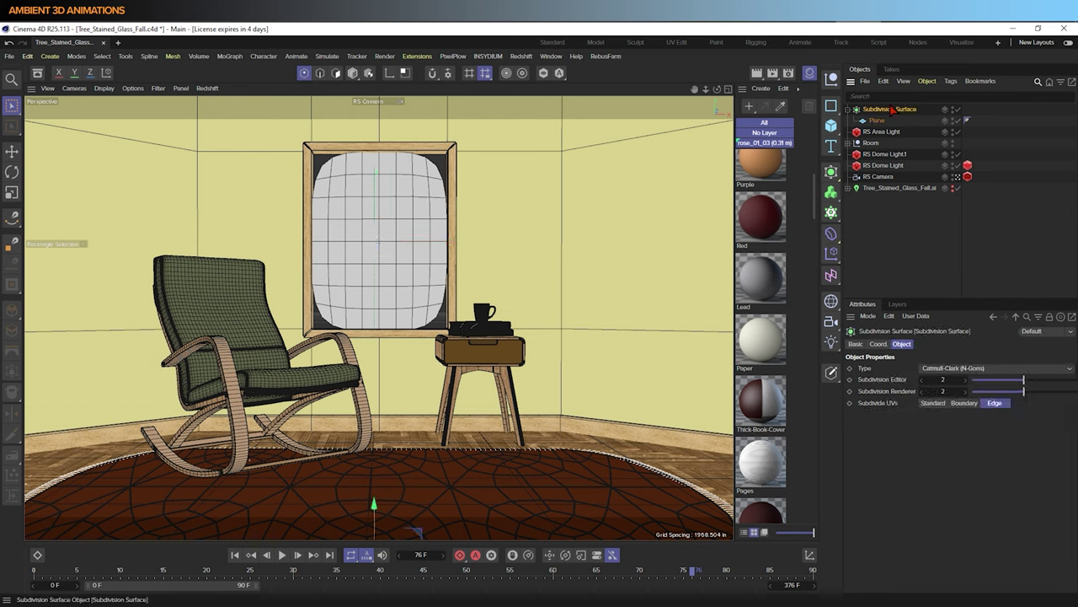
{"action": "left_click", "coordinate": [922, 379]}
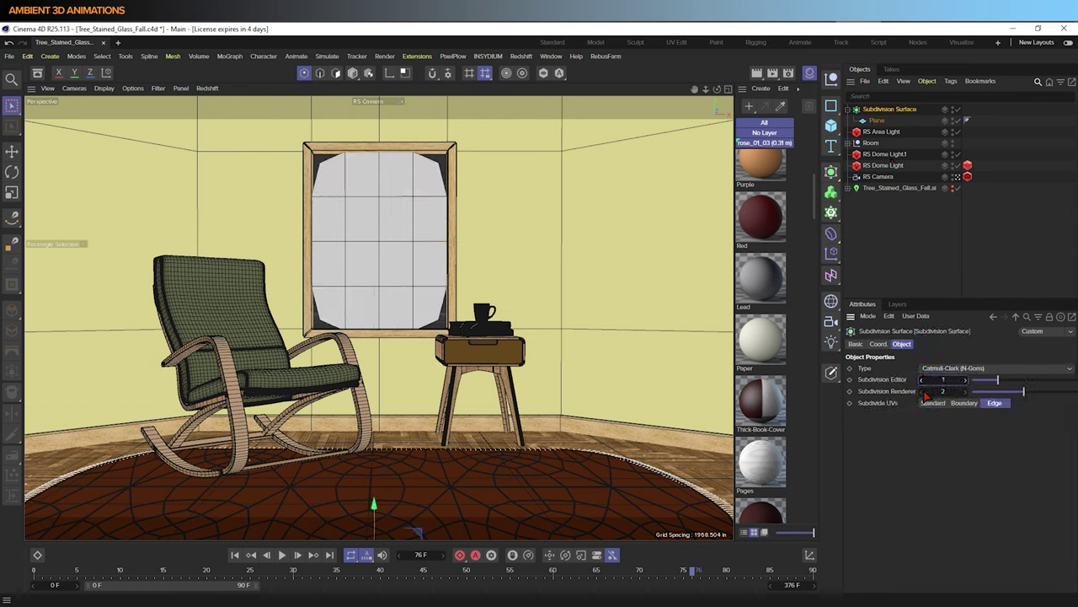
{"action": "left_click", "coordinate": [923, 391]}
Add a Bevel deformer and make it a child of the plane
{"action": "left_click", "coordinate": [878, 121]}
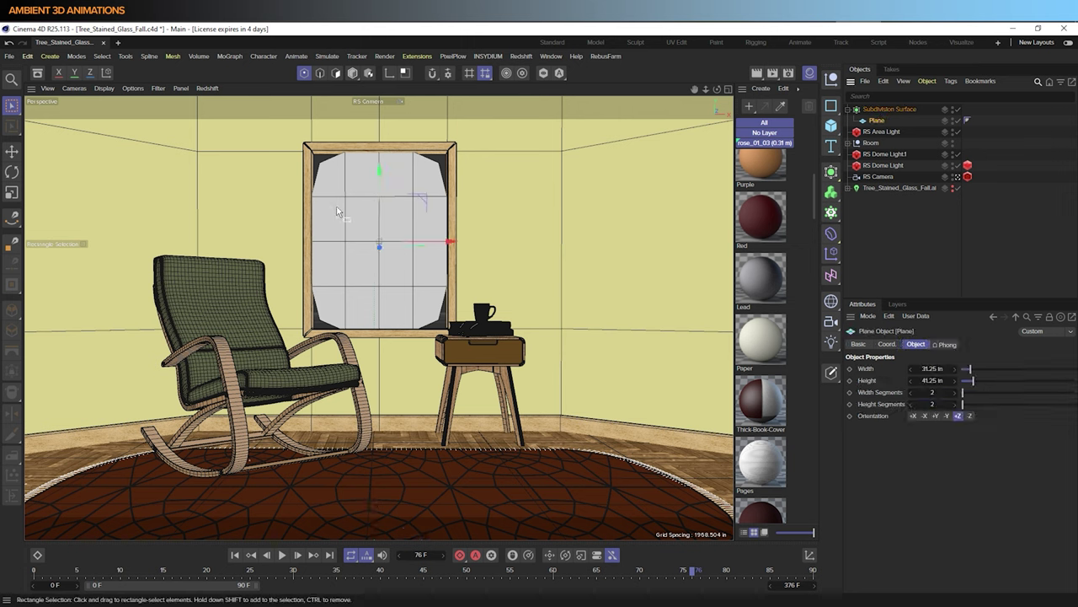
{"action": "mouse_move", "coordinate": [883, 123]}
{"action": "left_mouse_down"}
{"action": "mouse_move", "coordinate": [882, 107]}
{"action": "mouse_move", "coordinate": [883, 123]}
{"action": "left_mouse_up"}
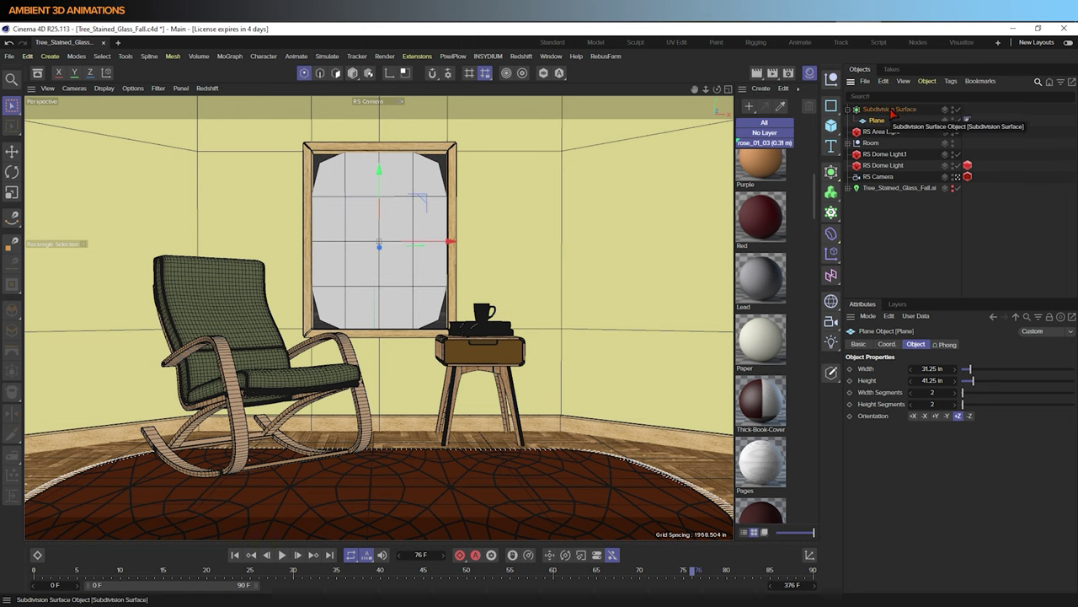
{"action": "left_click", "coordinate": [832, 235]}
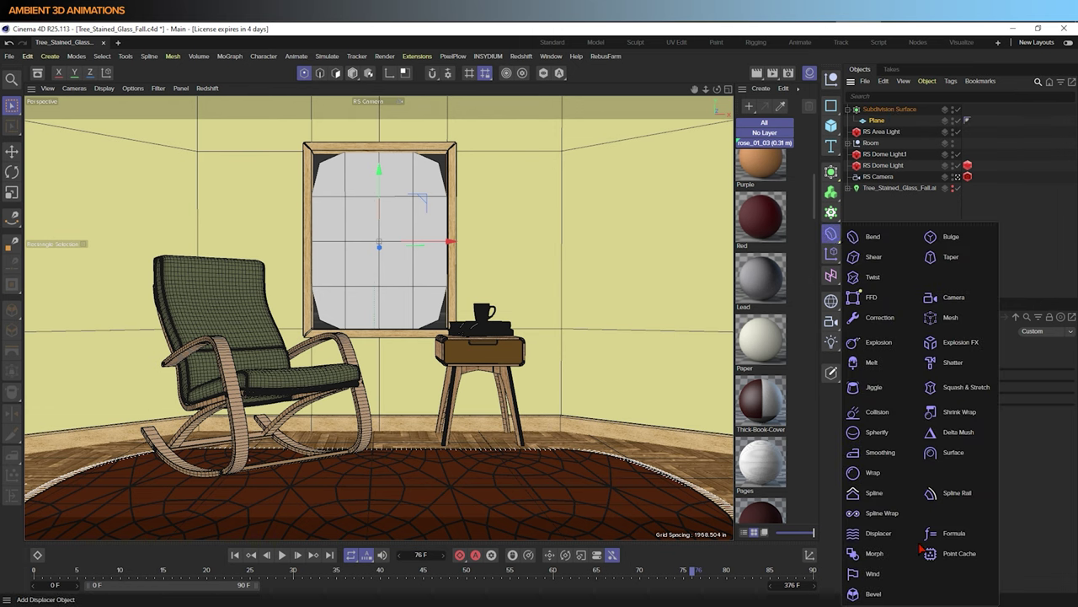
{"action": "left_click", "coordinate": [884, 598]}
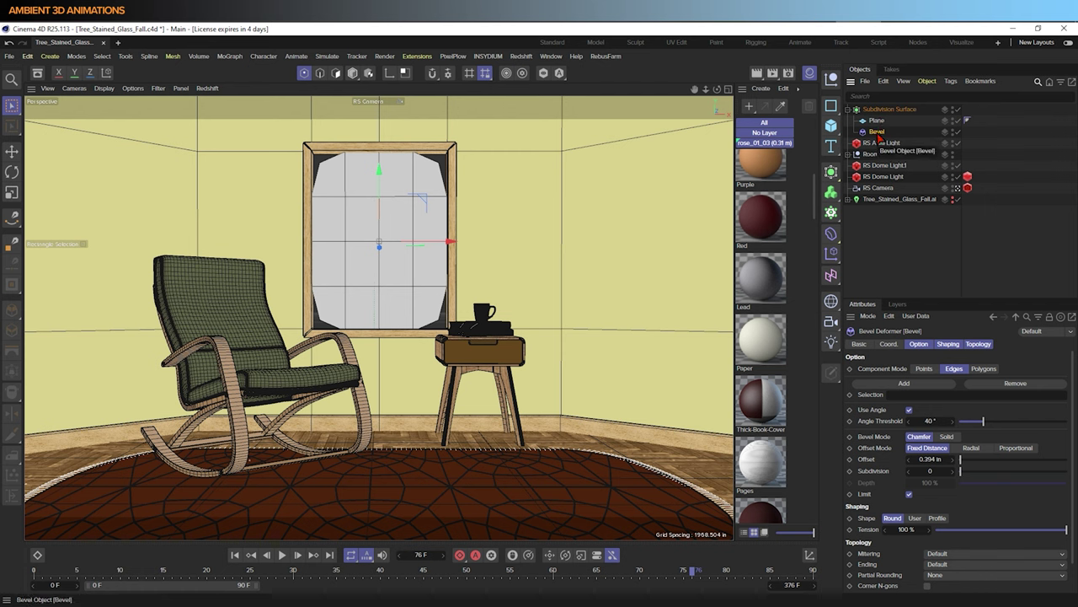
{"action": "left_click_drag", "start_coordinate": [879, 137], "coordinate": [880, 122]}
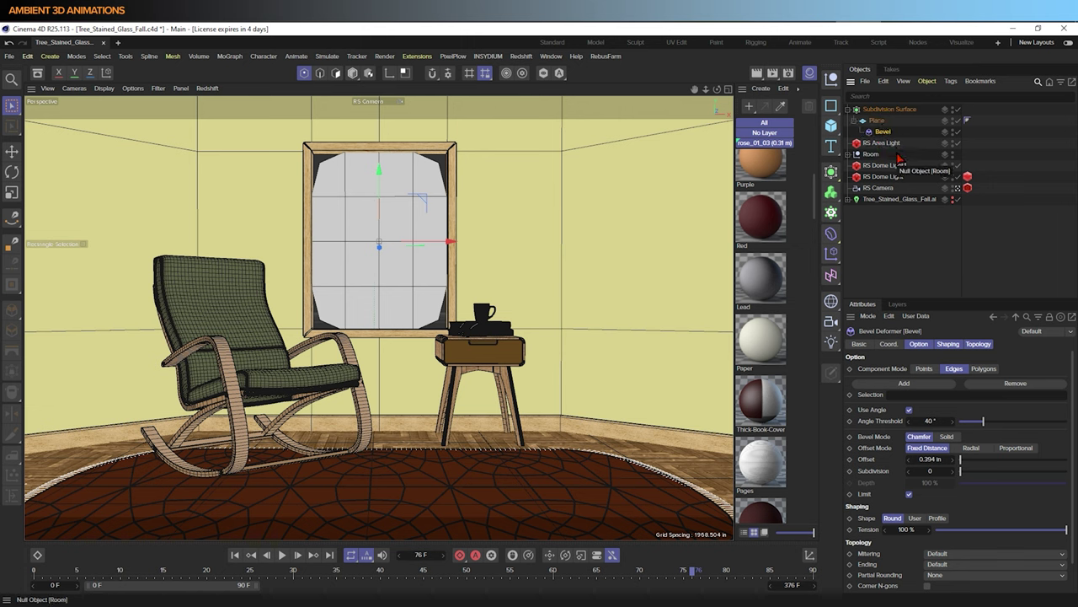
Set the Bevel deformer to Points mode with subdivision 1 and an offset of about 5.5 in
{"action": "left_click", "coordinate": [963, 471]}
{"action": "left_click_drag", "start_coordinate": [961, 460], "coordinate": [977, 464]}
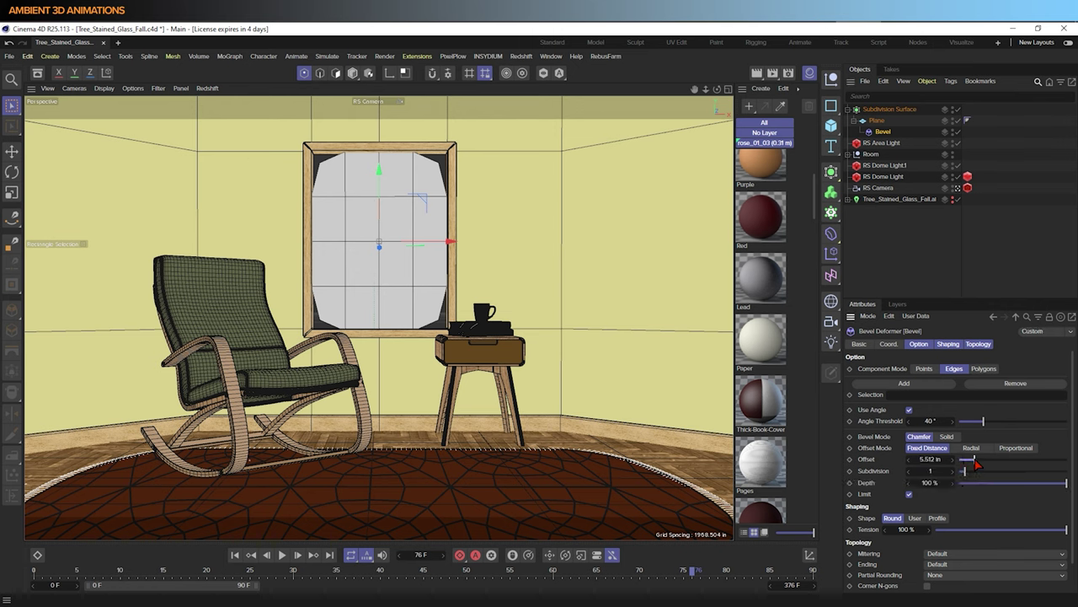
{"action": "left_click", "coordinate": [924, 369]}
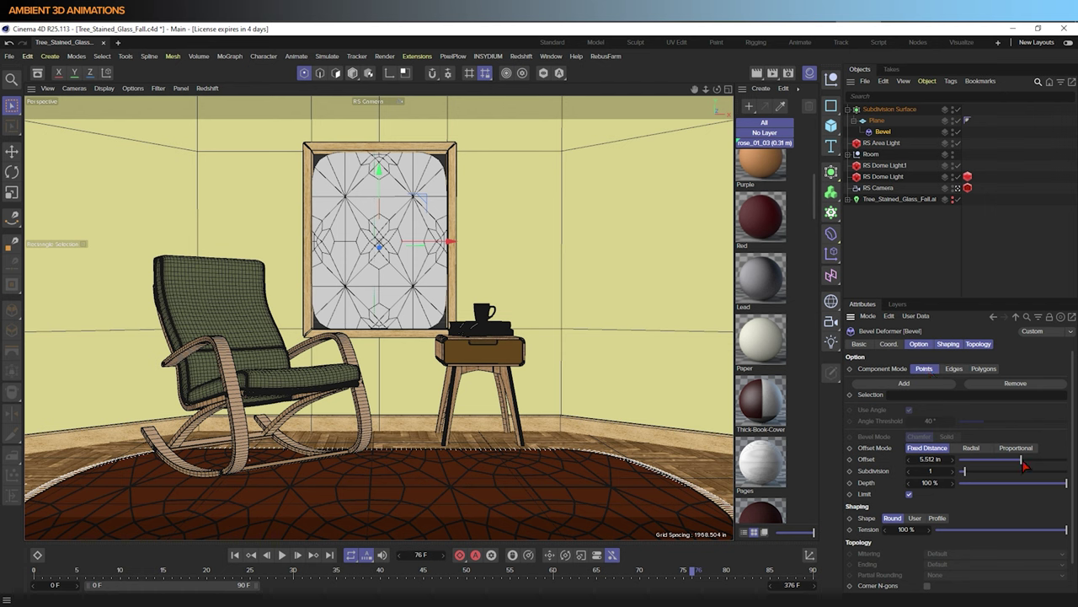
{"action": "left_click_drag", "start_coordinate": [1024, 465], "coordinate": [1020, 468]}
Try width and height segment counts between 1 and 3 on the plane to vary the bevel pattern, ending at 2 by 2
{"action": "left_click", "coordinate": [878, 122]}
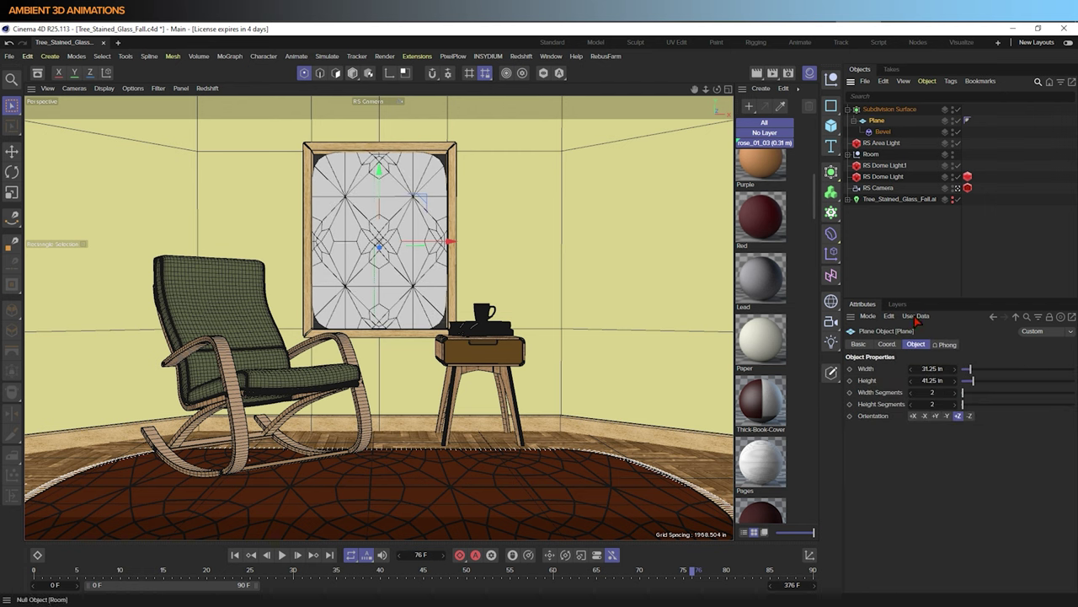
{"action": "left_click", "coordinate": [910, 393]}
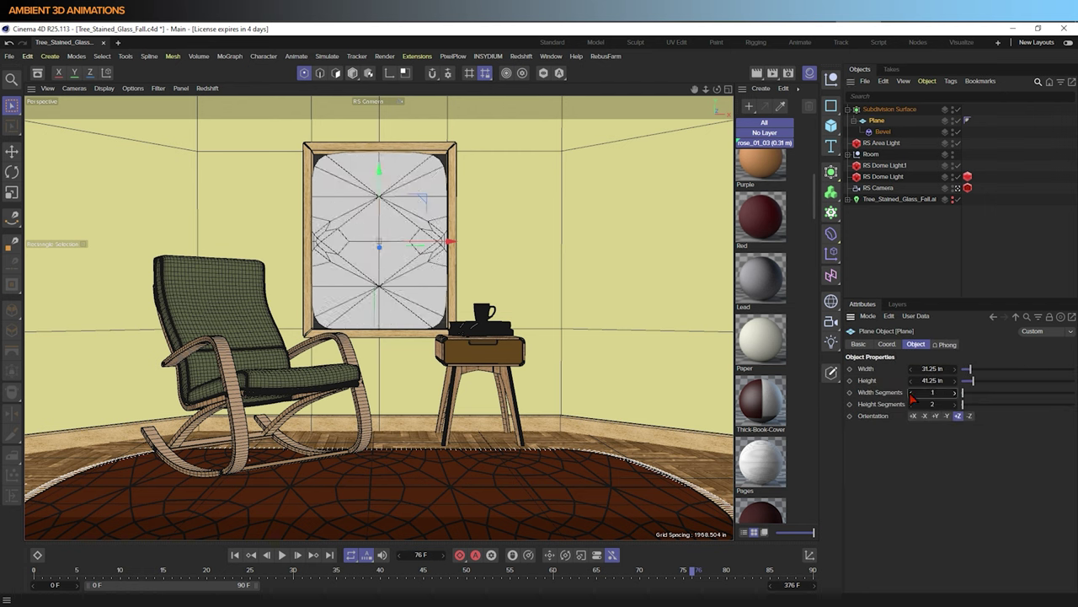
{"action": "left_click", "coordinate": [958, 400]}
{"action": "left_click", "coordinate": [957, 399]}
{"action": "left_click", "coordinate": [958, 405]}
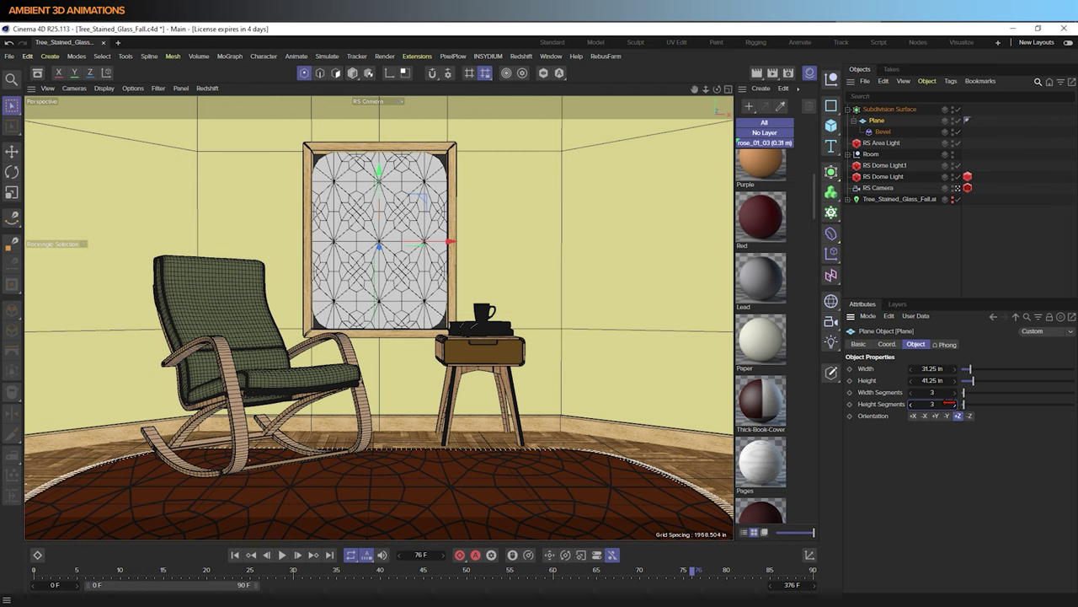
{"action": "left_click", "coordinate": [913, 405]}
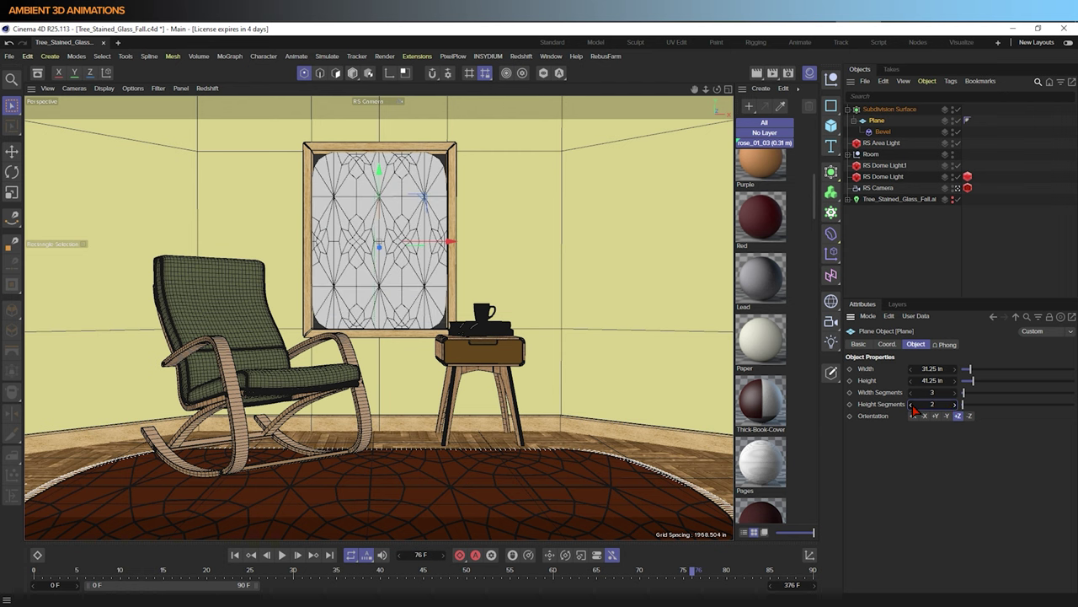
{"action": "left_click", "coordinate": [911, 392]}
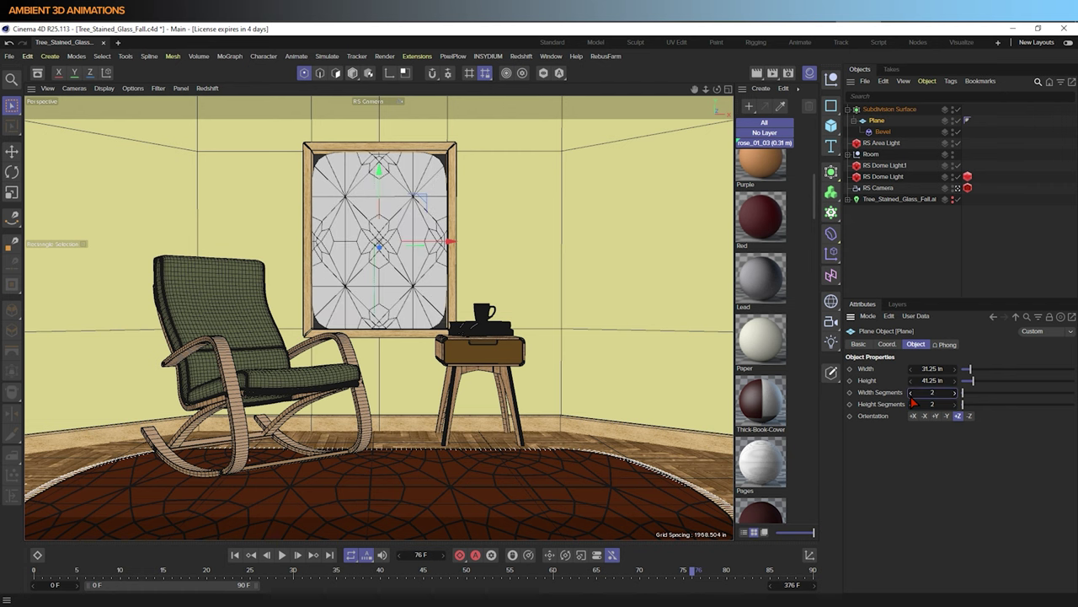
Try one width segment on the plane, restore it to 2, and raise the Bevel offset to about 8.27 in
{"action": "left_click", "coordinate": [911, 393]}
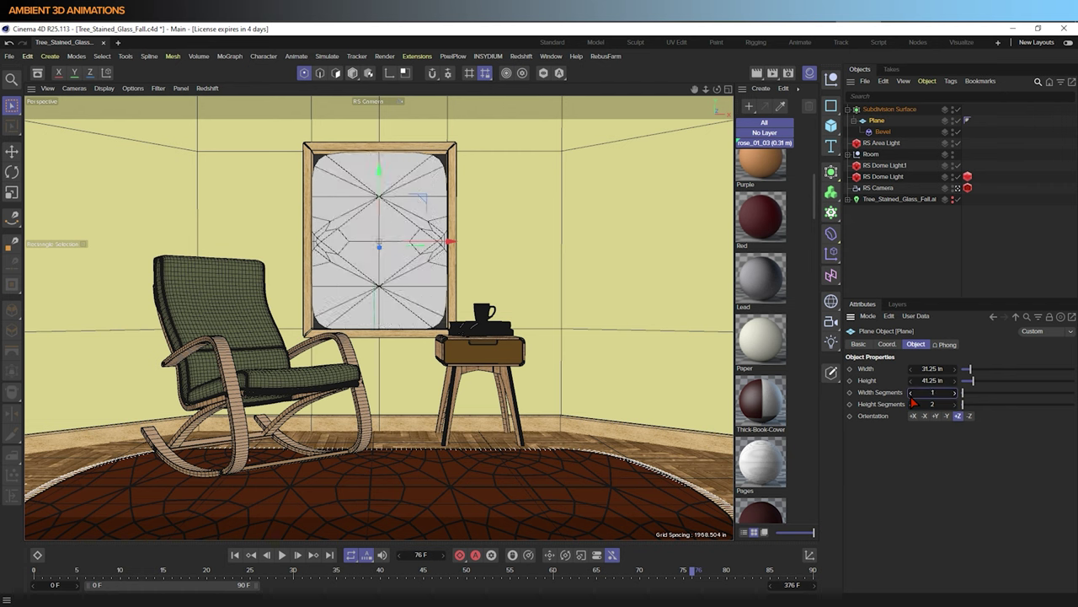
{"action": "left_click", "coordinate": [955, 392]}
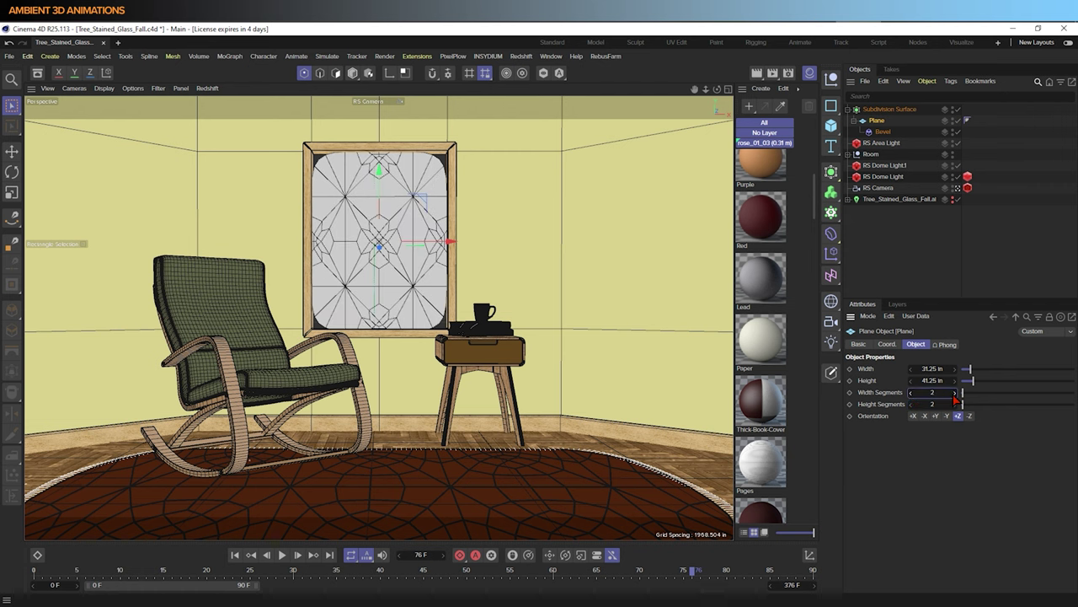
{"action": "left_click", "coordinate": [882, 131]}
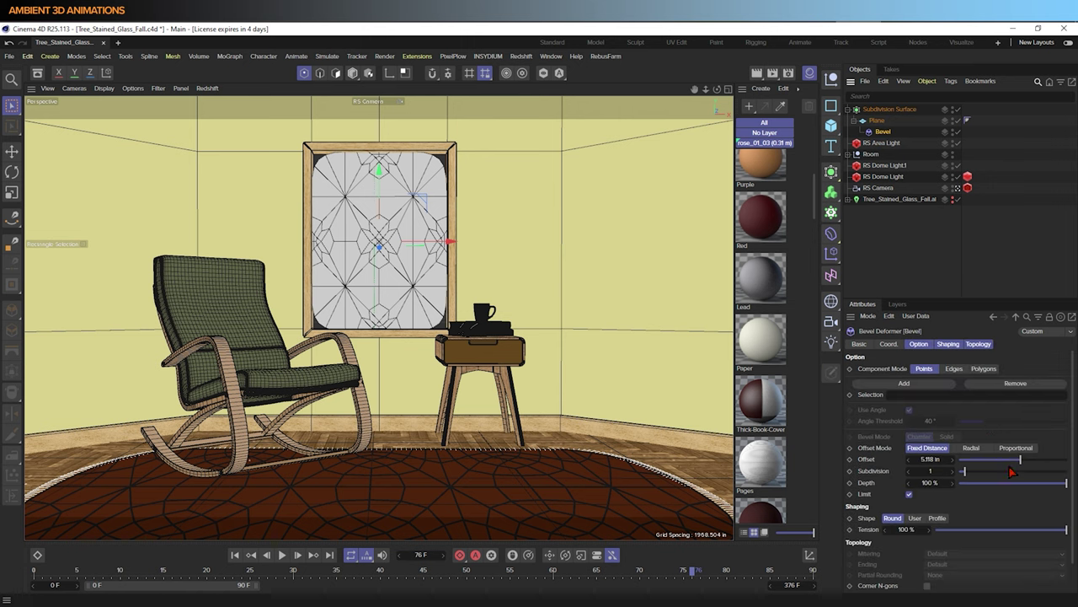
{"action": "mouse_move", "coordinate": [1022, 463]}
{"action": "left_mouse_down"}
{"action": "mouse_move", "coordinate": [1003, 467]}
{"action": "mouse_move", "coordinate": [1029, 462]}
{"action": "left_mouse_up"}
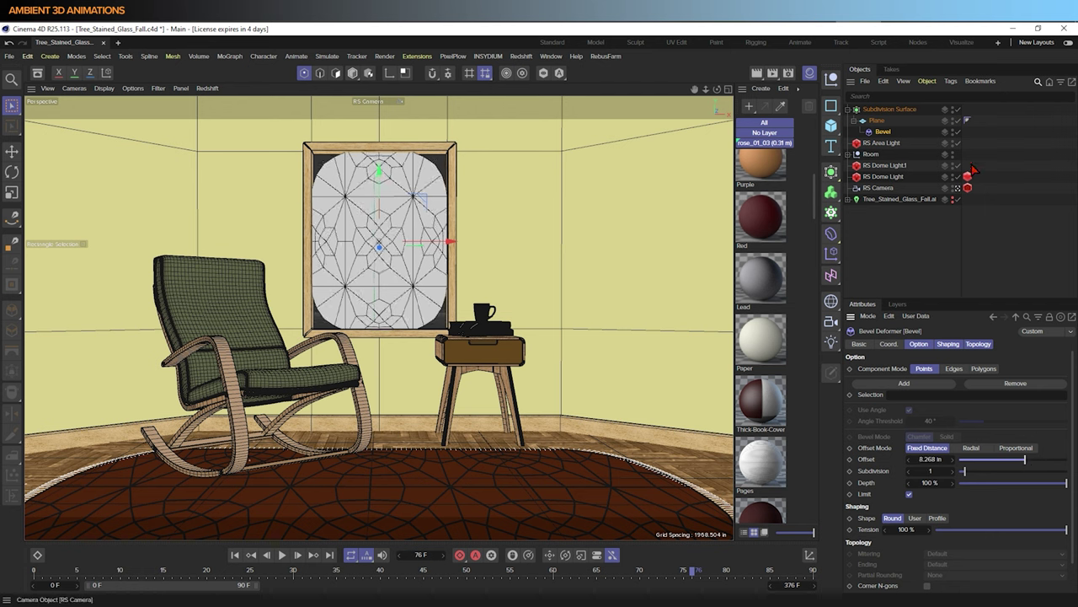
Try a denser pattern by setting the plane to 4 width segments and 4 height segments
{"action": "left_click", "coordinate": [876, 120]}
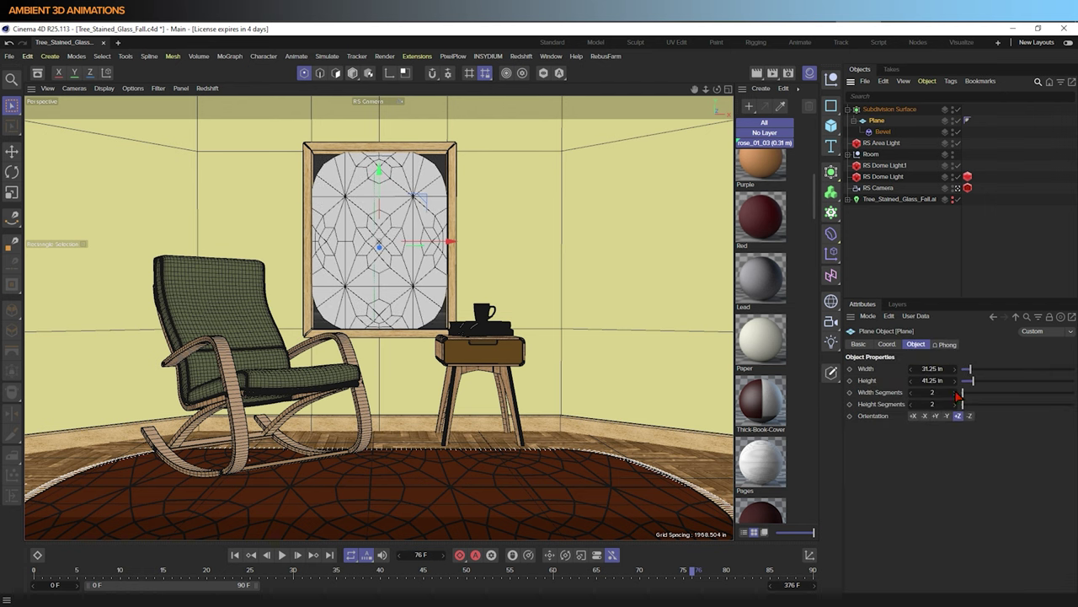
{"action": "left_click_drag", "start_coordinate": [957, 395], "coordinate": [960, 394]}
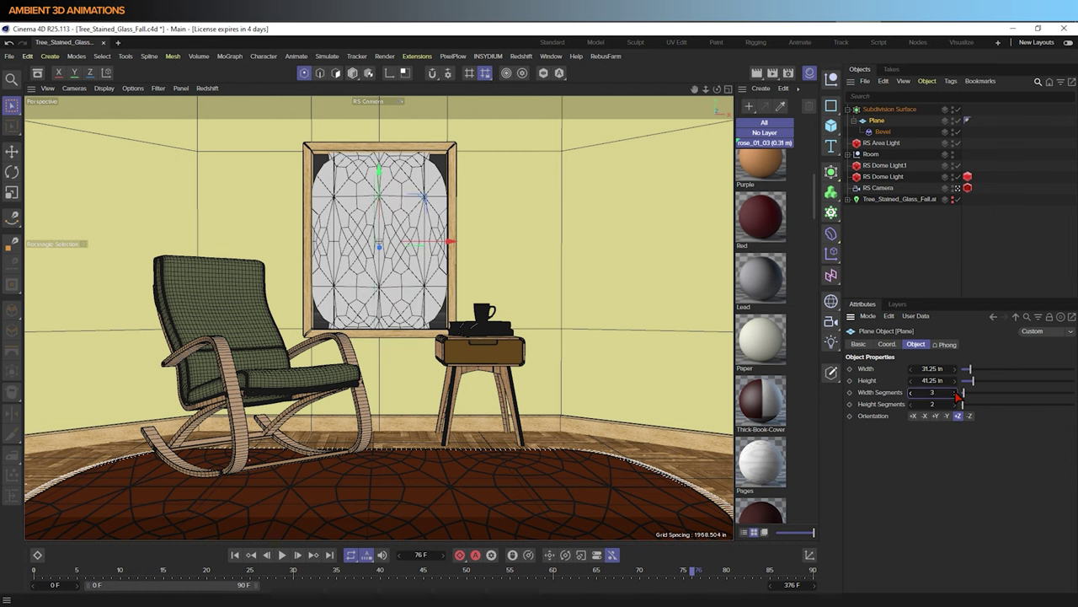
{"action": "left_click", "coordinate": [957, 405]}
{"action": "left_click", "coordinate": [957, 406]}
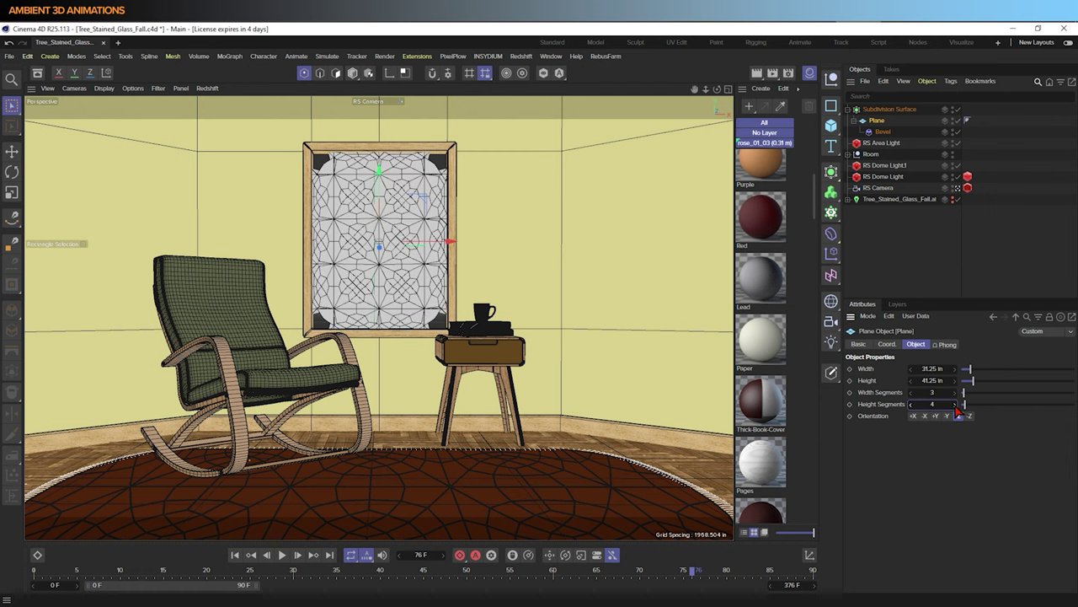
{"action": "left_click", "coordinate": [958, 394]}
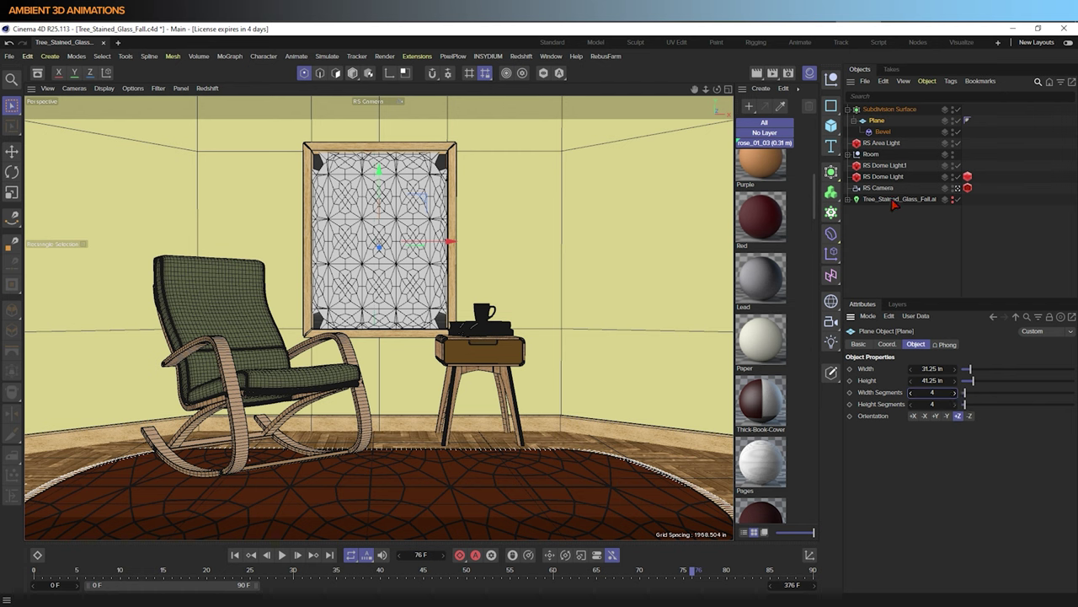
Lower the Bevel offset to about 3.15 in and set the plane to 2 width segments and 3 height segments
{"action": "left_click", "coordinate": [882, 132]}
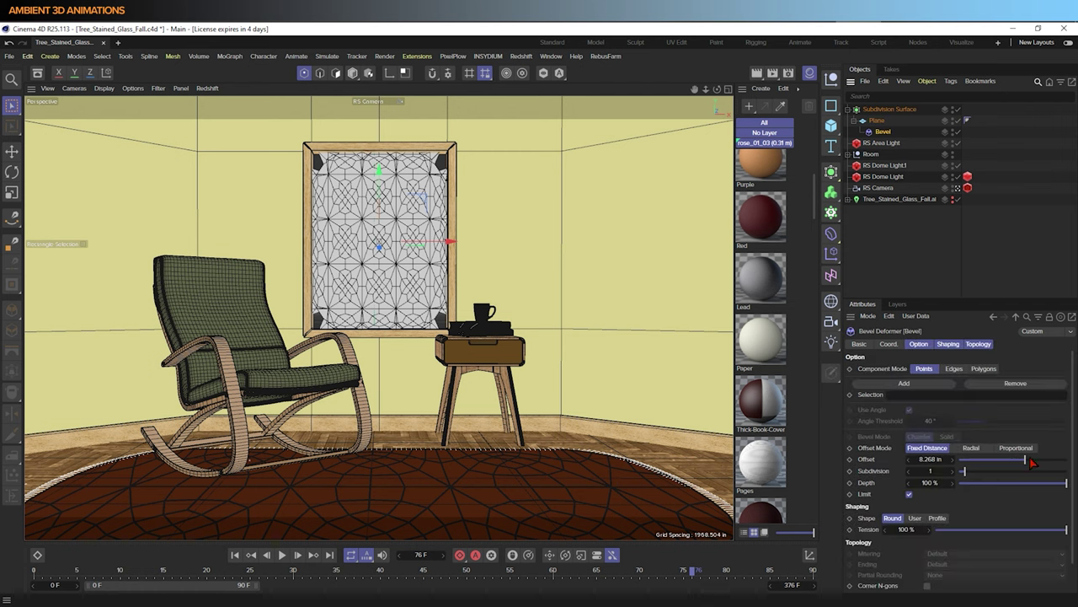
{"action": "left_click_drag", "start_coordinate": [1027, 463], "coordinate": [1020, 469]}
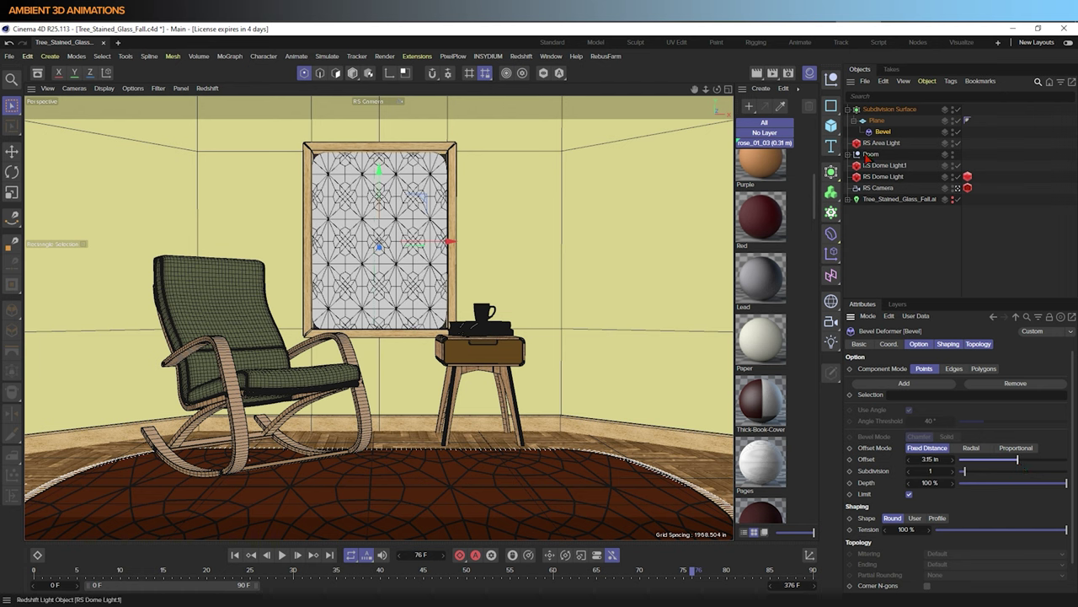
{"action": "left_click", "coordinate": [876, 121]}
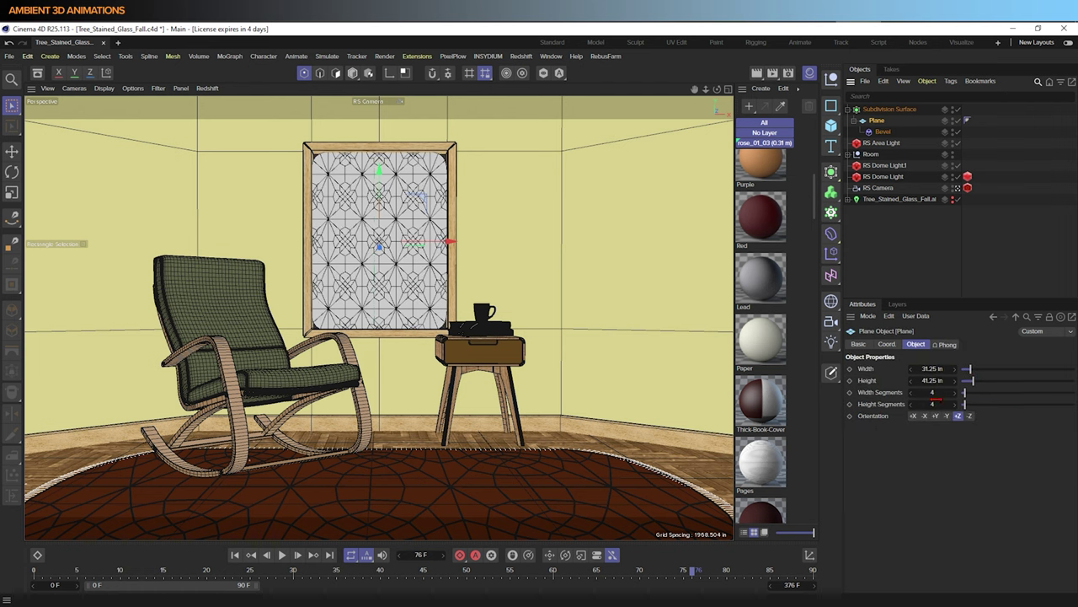
{"action": "left_click", "coordinate": [911, 392]}
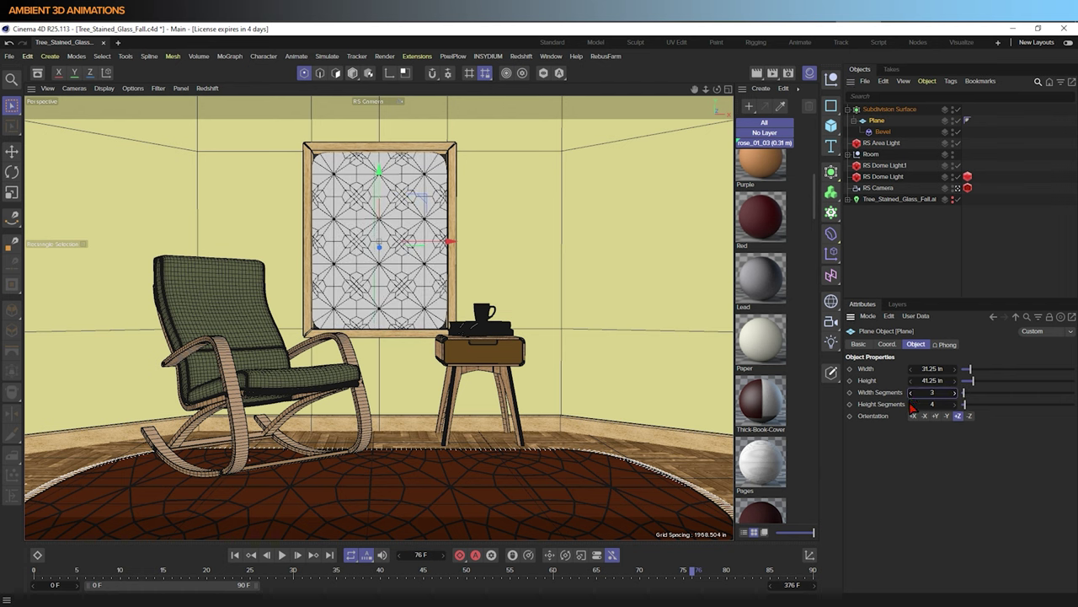
{"action": "left_click", "coordinate": [912, 404]}
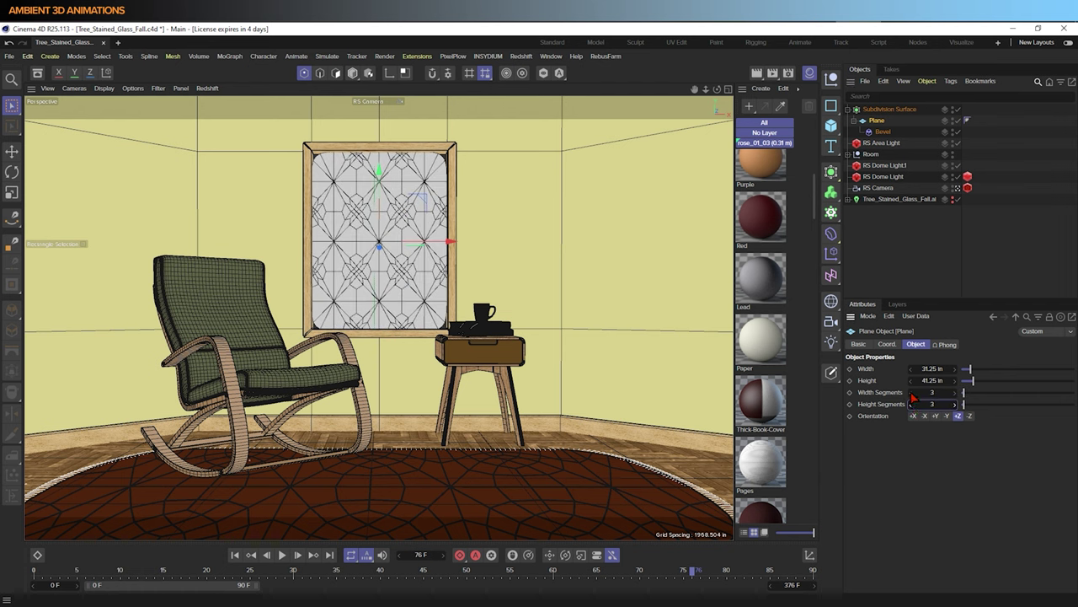
{"action": "left_click", "coordinate": [911, 392]}
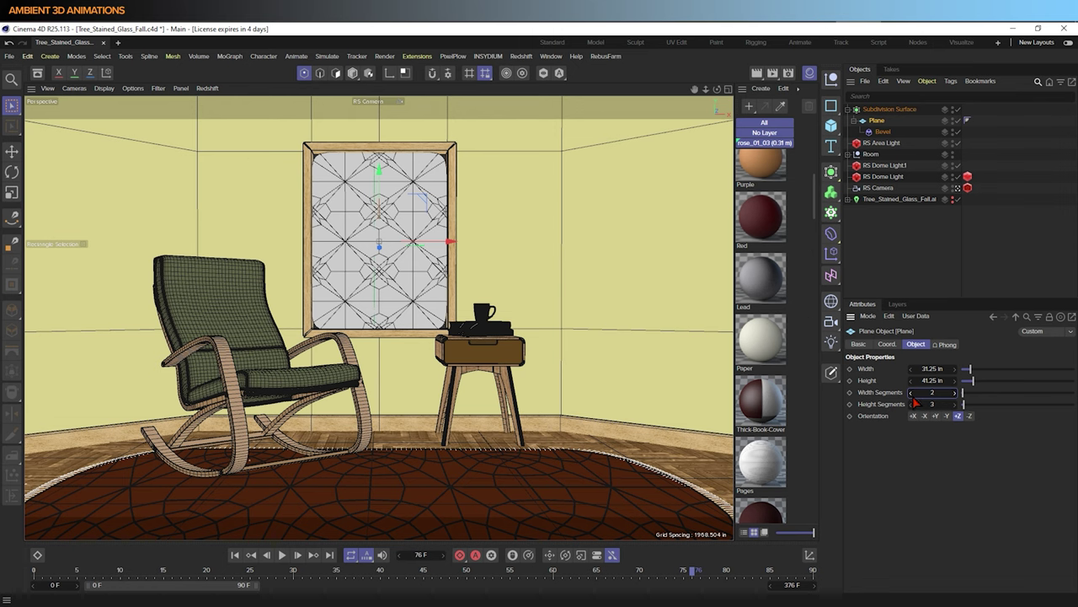
Convert the Subdivision Surface with Current State to Object, hide the original hierarchy and expand the converted copy
{"action": "left_click", "coordinate": [890, 109]}
{"action": "right_click", "coordinate": [897, 111]}
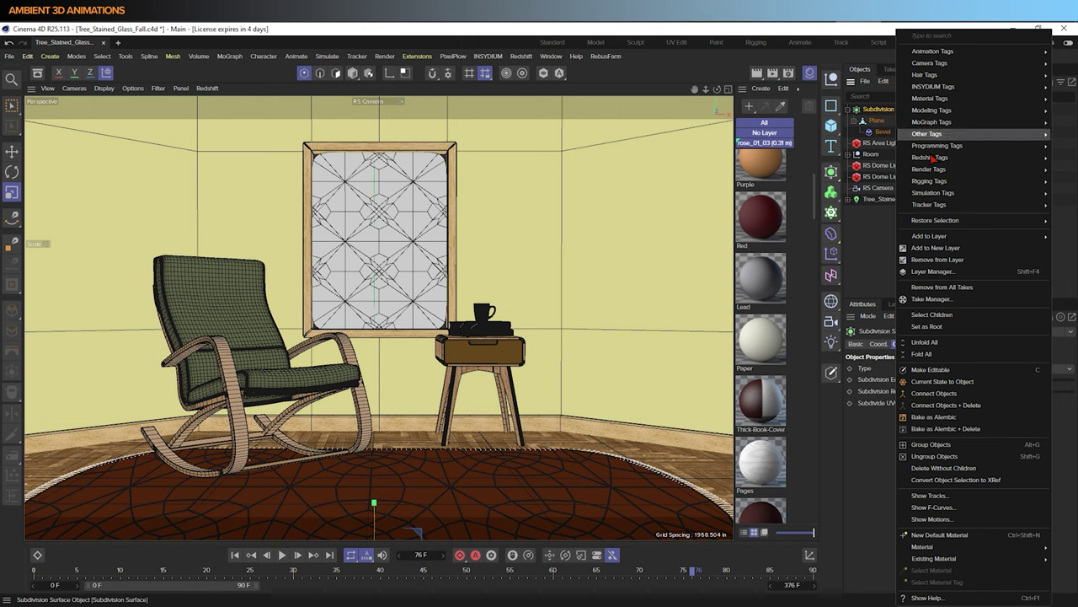
{"action": "left_click", "coordinate": [933, 382]}
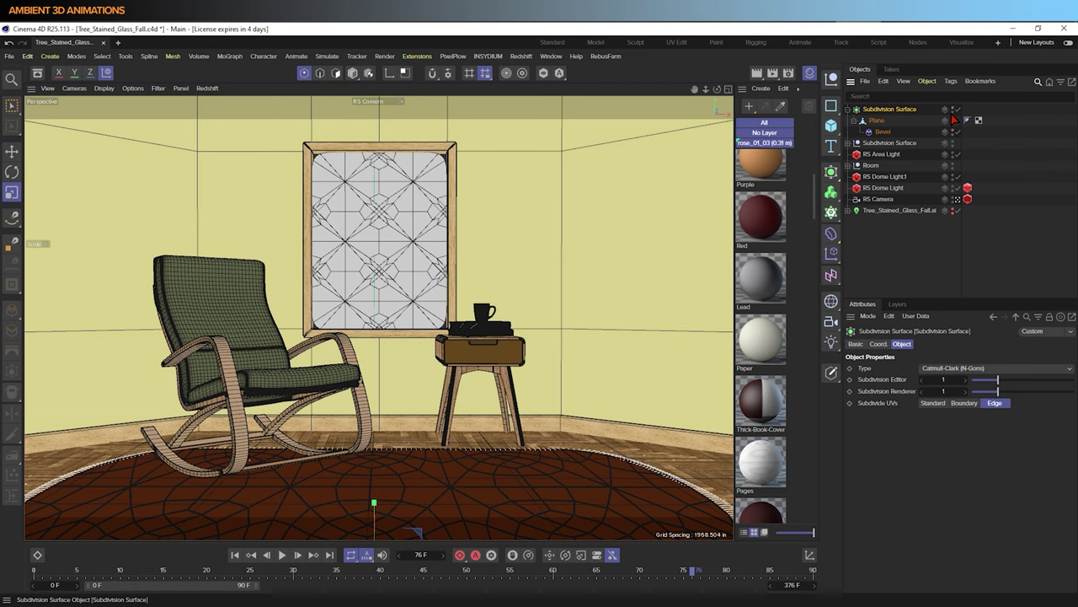
{"action": "left_click", "coordinate": [881, 144]}
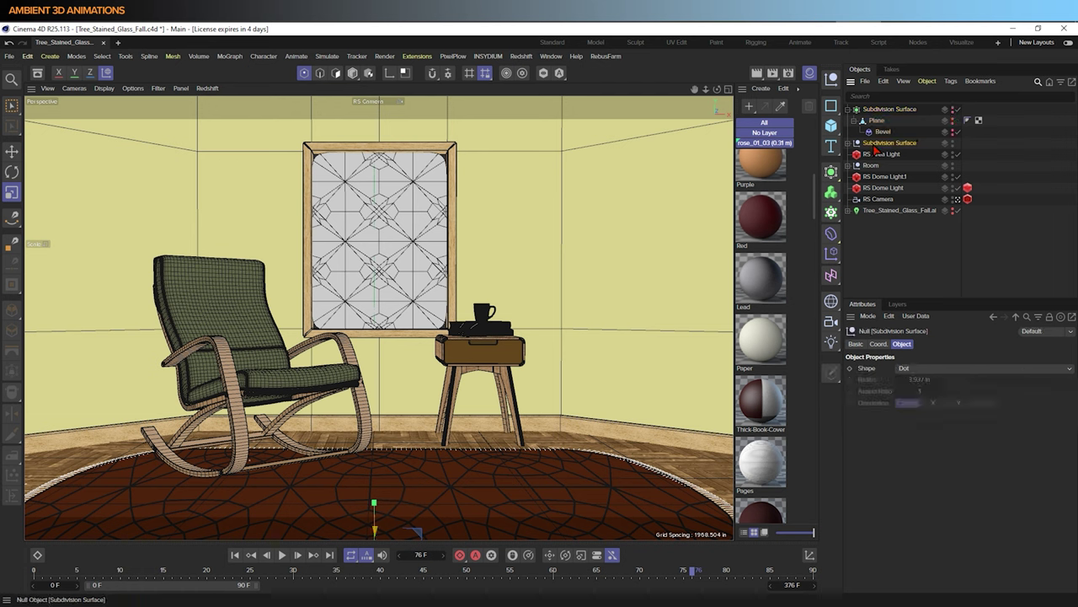
{"action": "left_click", "coordinate": [856, 143]}
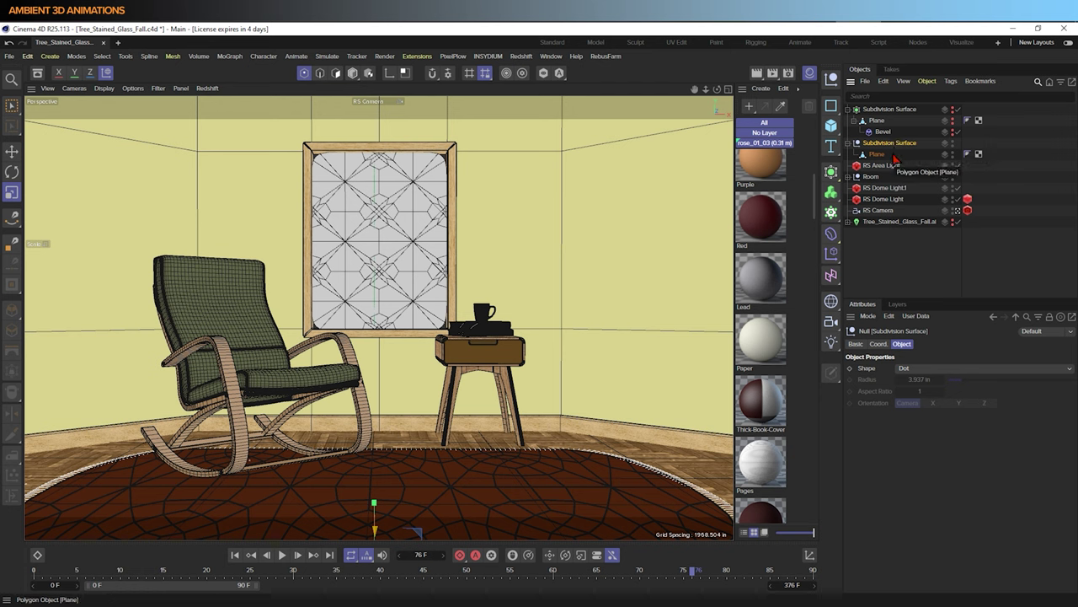
Select the converted plane's upper-right corner points in point mode and try scaling them toward the frame
{"action": "left_click", "coordinate": [877, 155]}
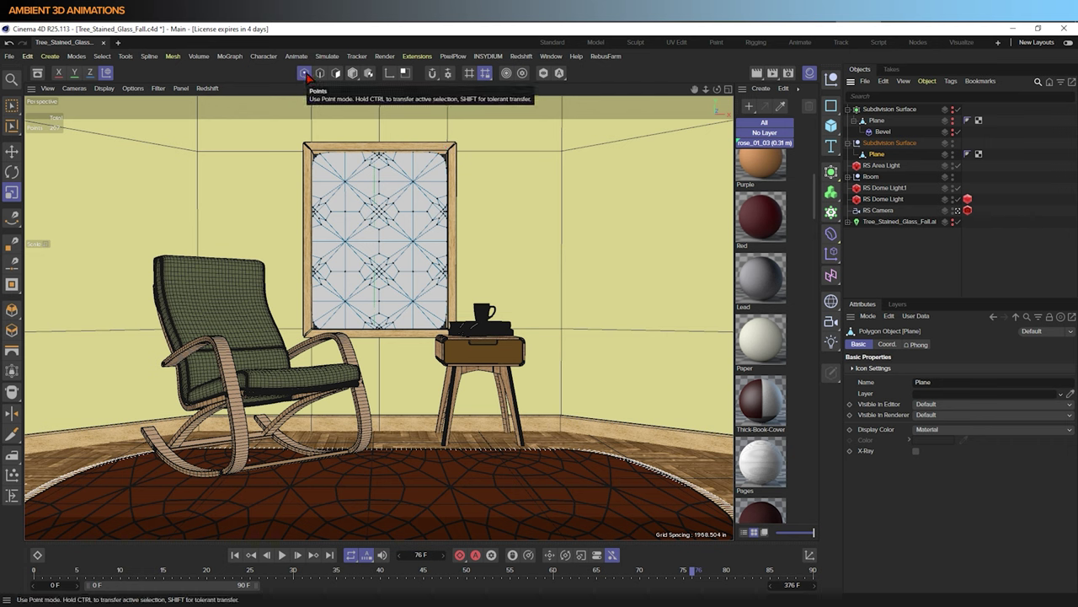
{"action": "left_click", "coordinate": [11, 105]}
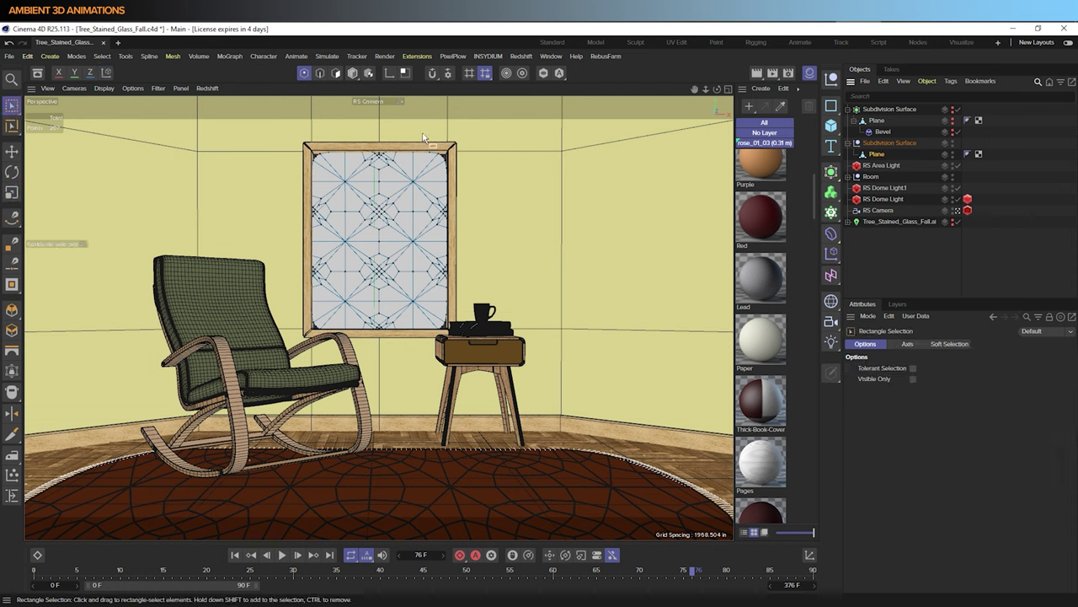
{"action": "left_click_drag", "start_coordinate": [424, 135], "coordinate": [467, 172]}
{"action": "key", "text": "t"}
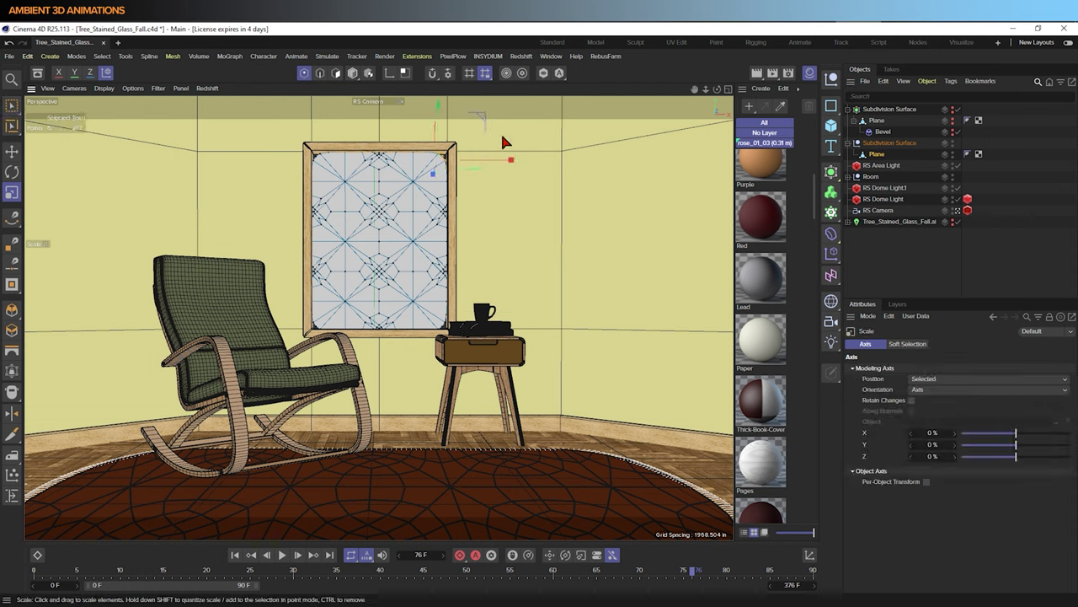
{"action": "left_click_drag", "start_coordinate": [487, 119], "coordinate": [488, 122]}
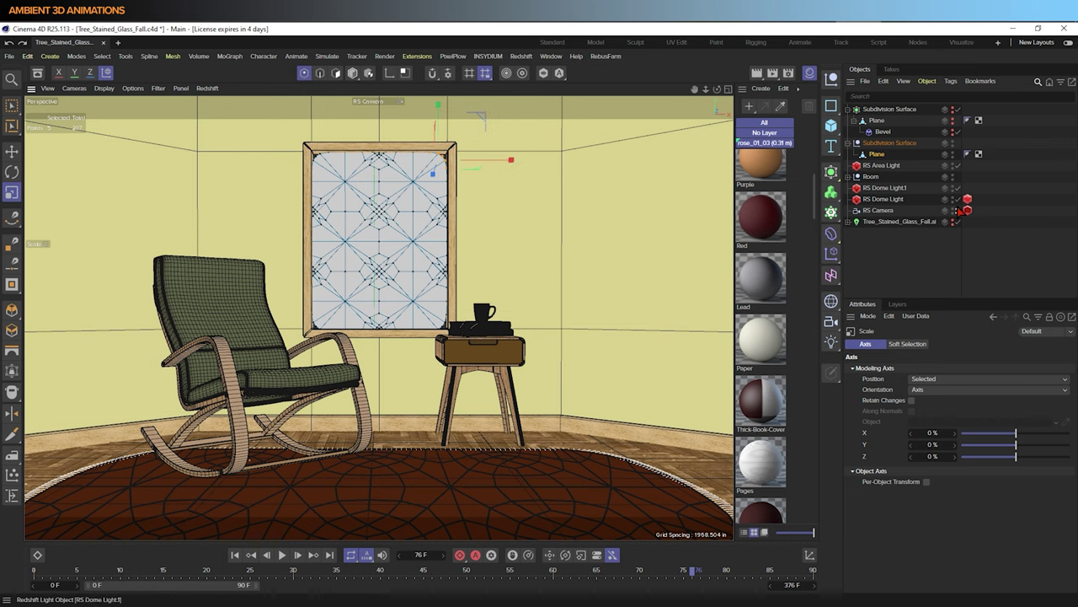
Leave the RS Camera view, then use Live Selection to move the glass's upper-right corner point and its lower neighbour to the frame
{"action": "scroll", "coordinate": [578, 224], "scroll_direction": "up", "scroll_amount": 8}
{"action": "scroll", "coordinate": [440, 211], "scroll_direction": "up", "scroll_amount": 5}
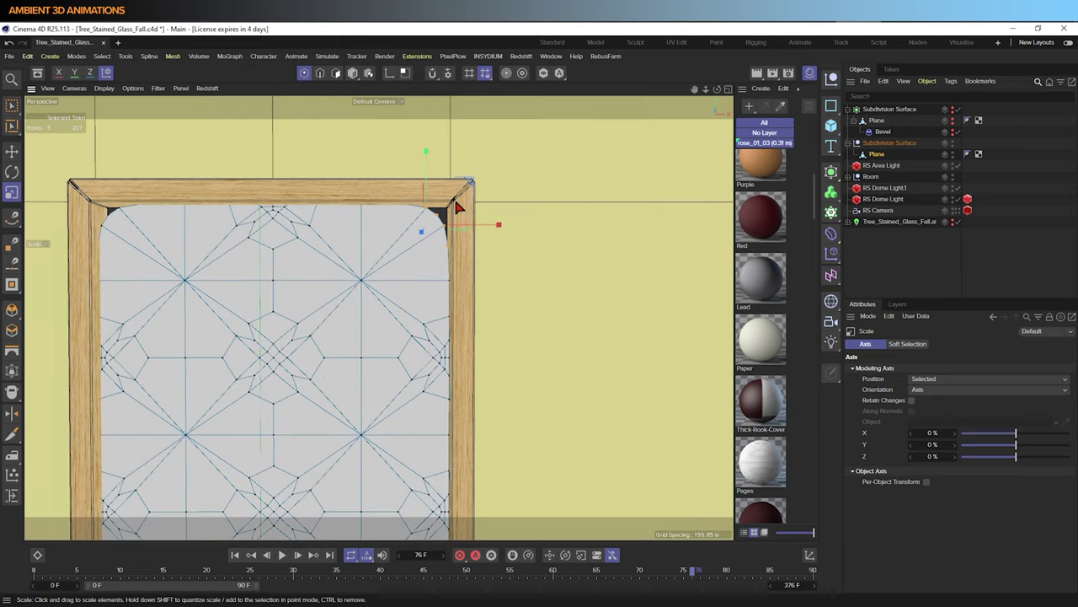
{"action": "left_click", "coordinate": [20, 106]}
{"action": "left_click", "coordinate": [63, 118]}
{"action": "left_click", "coordinate": [417, 230]}
{"action": "left_click_drag", "start_coordinate": [454, 217], "coordinate": [494, 163]}
{"action": "left_click", "coordinate": [447, 248]}
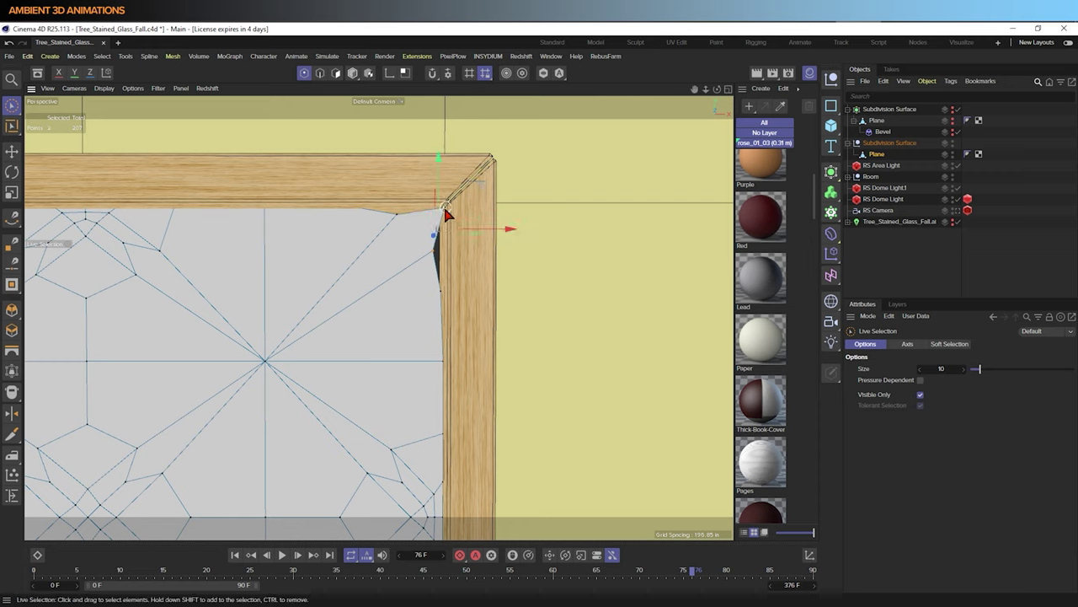
{"action": "mouse_move", "coordinate": [502, 253]}
{"action": "left_mouse_down"}
{"action": "mouse_move", "coordinate": [514, 253]}
{"action": "mouse_move", "coordinate": [509, 243]}
{"action": "left_mouse_up"}
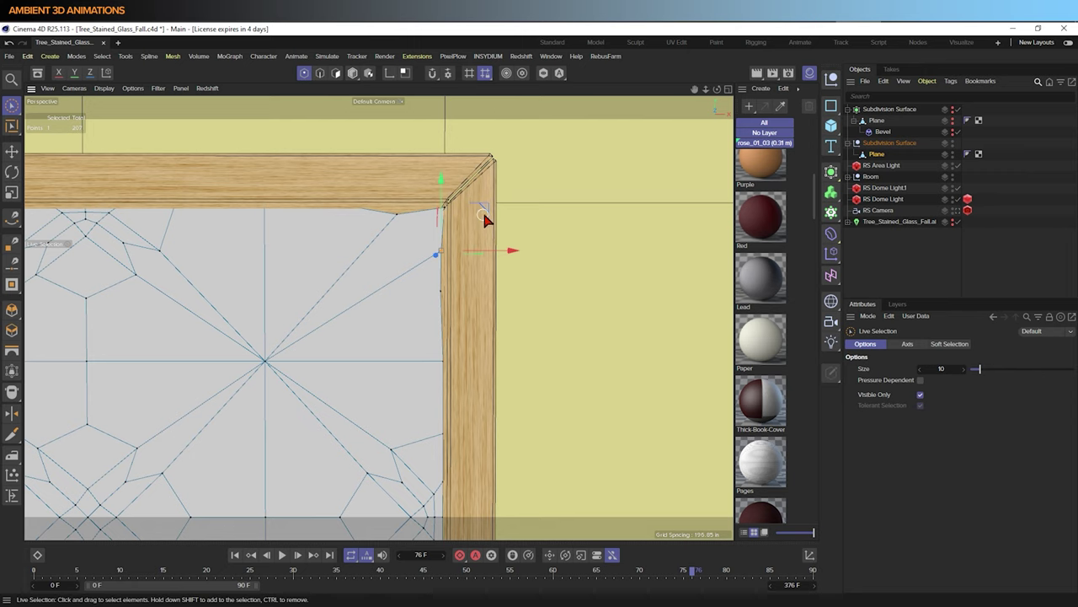
Move the remaining edge points beside the upper-right corner outward until the glass meets the frame's side and top
{"action": "right_click_drag", "start_coordinate": [483, 224], "coordinate": [477, 296], "text": "alt"}
{"action": "left_click", "coordinate": [413, 449]}
{"action": "left_click_drag", "start_coordinate": [450, 435], "coordinate": [479, 441]}
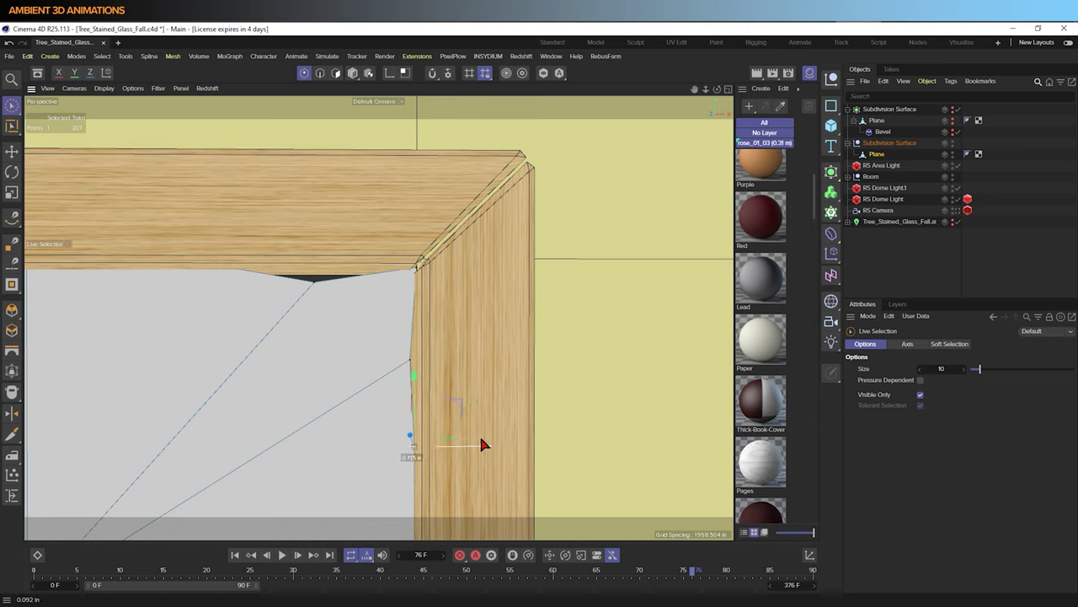
{"action": "left_click", "coordinate": [408, 357]}
{"action": "left_click_drag", "start_coordinate": [477, 356], "coordinate": [487, 361]}
{"action": "left_click", "coordinate": [311, 278]}
{"action": "left_click_drag", "start_coordinate": [314, 213], "coordinate": [316, 197]}
Move the lower-right corner points of the glass outward to fill the gap in the frame corner
{"action": "left_click_drag", "start_coordinate": [316, 197], "coordinate": [407, 189], "text": "alt"}
{"action": "scroll", "coordinate": [398, 370], "scroll_direction": "up", "scroll_amount": 5}
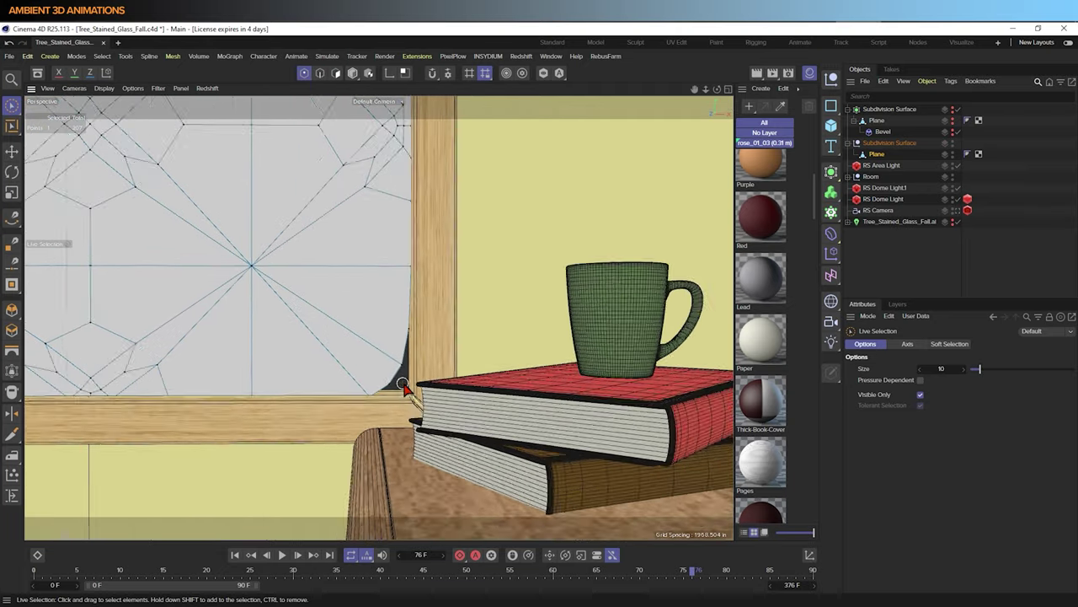
{"action": "left_click", "coordinate": [406, 361]}
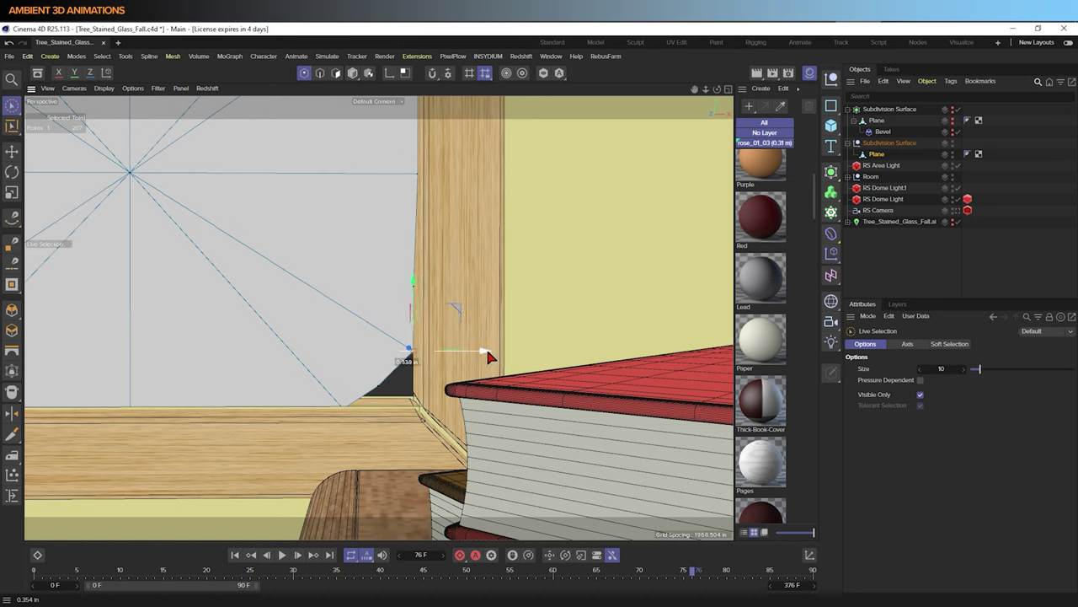
{"action": "left_click_drag", "start_coordinate": [486, 354], "coordinate": [394, 394]}
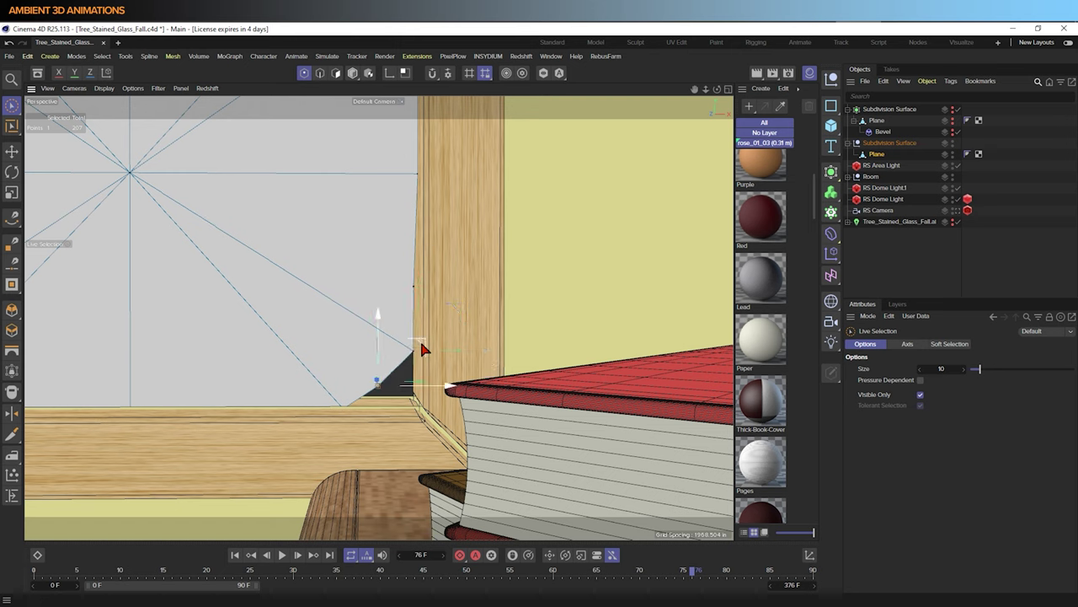
{"action": "left_click_drag", "start_coordinate": [424, 349], "coordinate": [457, 368]}
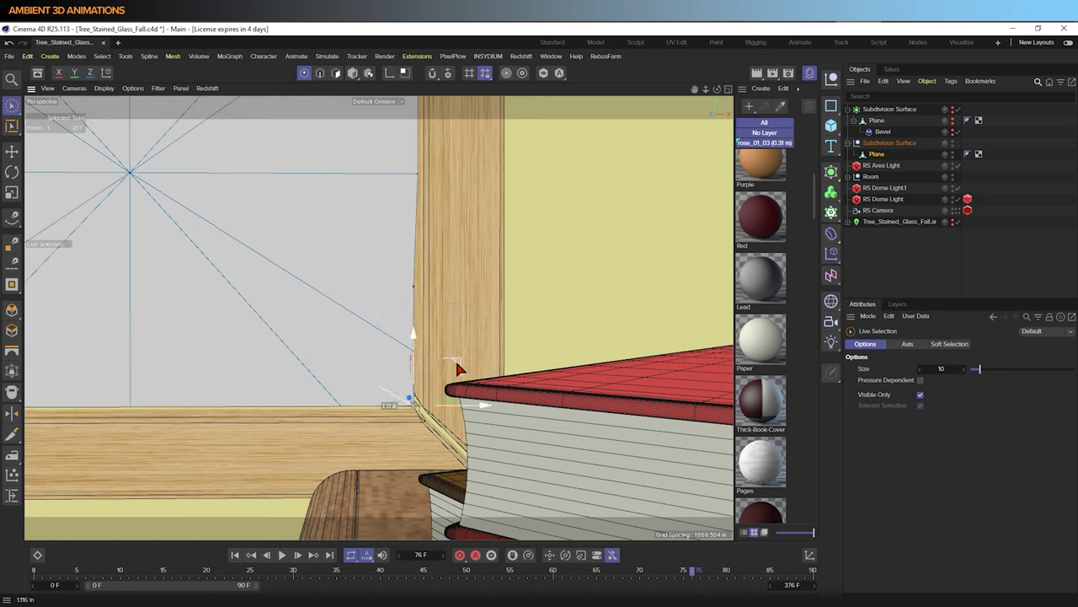
Move the lower-left corner points of the glass outward to fill the gap in the frame corner
{"action": "scroll", "coordinate": [228, 353], "scroll_direction": "down", "scroll_amount": 4}
{"action": "scroll", "coordinate": [421, 366], "scroll_direction": "up", "scroll_amount": 5}
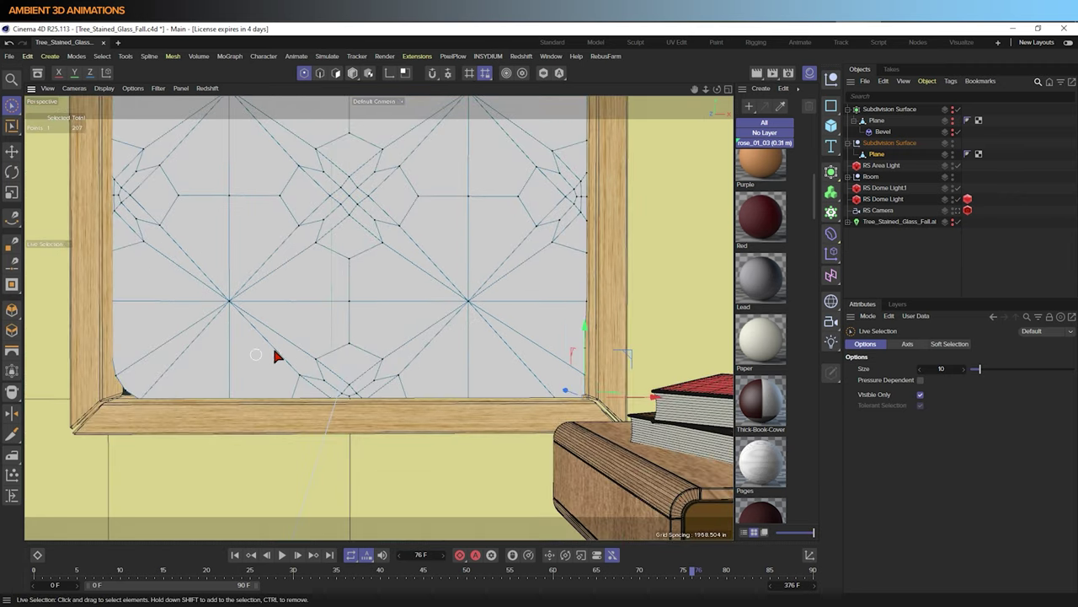
{"action": "scroll", "coordinate": [367, 337], "scroll_direction": "up", "scroll_amount": 5}
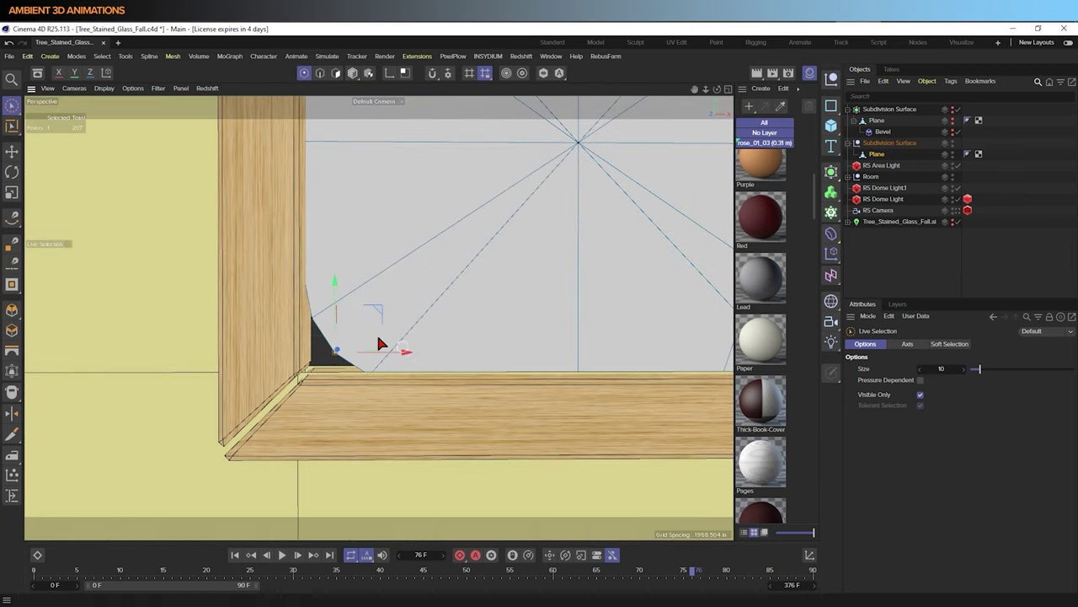
{"action": "left_click_drag", "start_coordinate": [379, 315], "coordinate": [314, 319]}
{"action": "left_click_drag", "start_coordinate": [379, 326], "coordinate": [312, 375]}
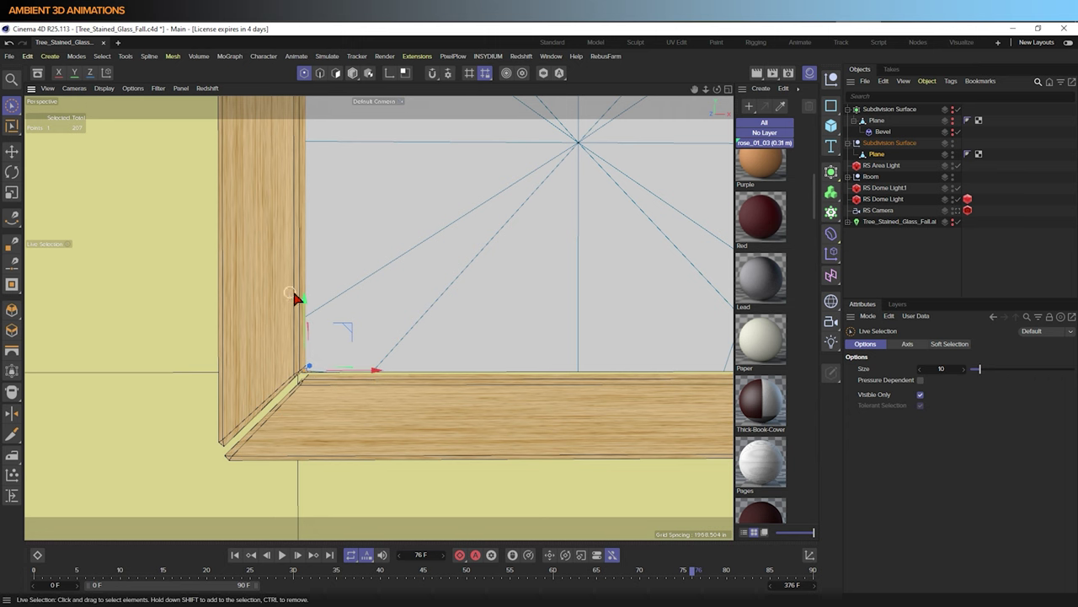
Move the upper-left corner points of the glass outward to fill the gap in the frame corner
{"action": "scroll", "coordinate": [425, 305], "scroll_direction": "down", "scroll_amount": 5}
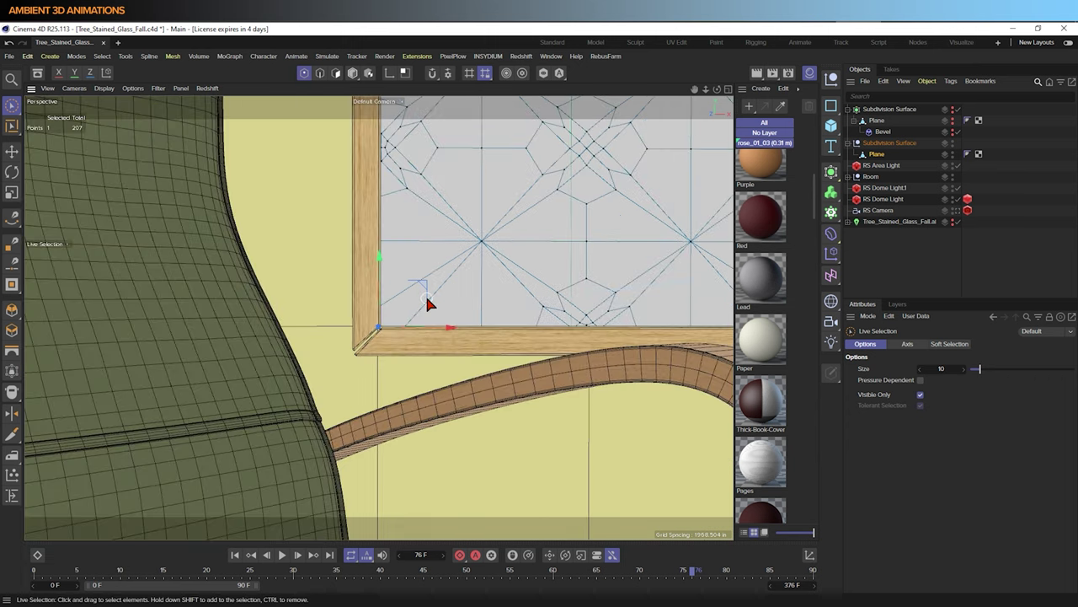
{"action": "scroll", "coordinate": [427, 304], "scroll_direction": "down", "scroll_amount": 2}
{"action": "scroll", "coordinate": [464, 243], "scroll_direction": "up", "scroll_amount": 6}
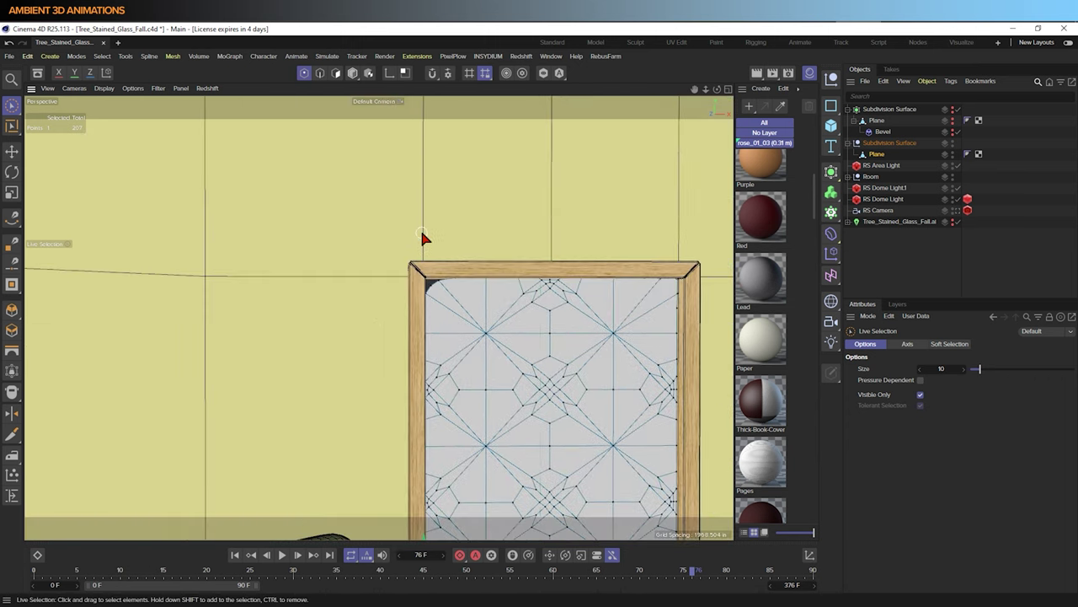
{"action": "scroll", "coordinate": [436, 291], "scroll_direction": "up", "scroll_amount": 5}
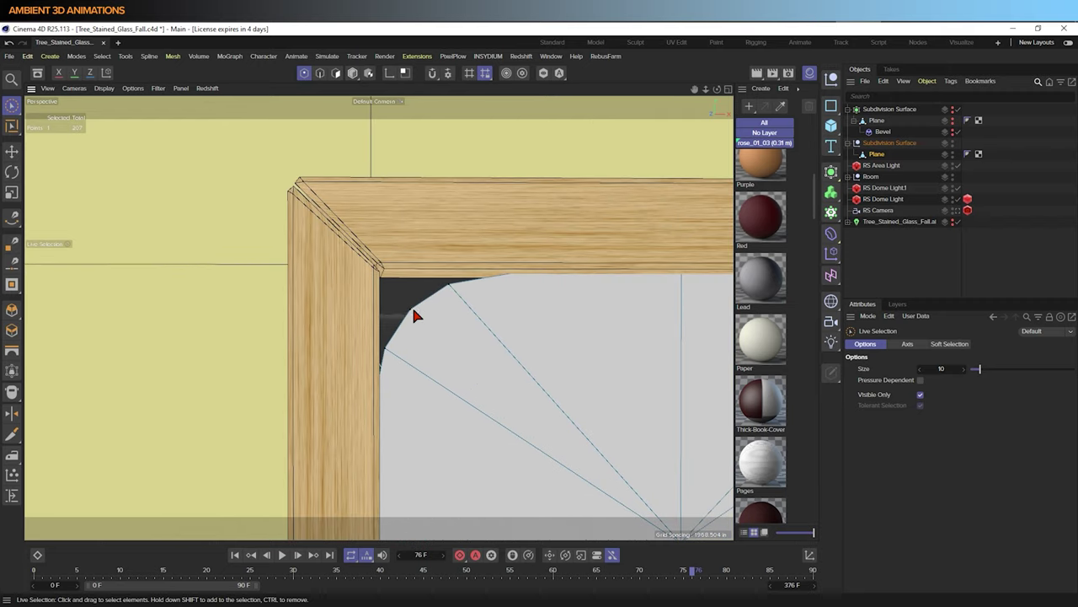
{"action": "left_click", "coordinate": [413, 313]}
{"action": "left_click_drag", "start_coordinate": [455, 270], "coordinate": [422, 231]}
{"action": "left_click", "coordinate": [444, 284]}
{"action": "left_click_drag", "start_coordinate": [497, 243], "coordinate": [493, 233]}
{"action": "left_click", "coordinate": [383, 347]}
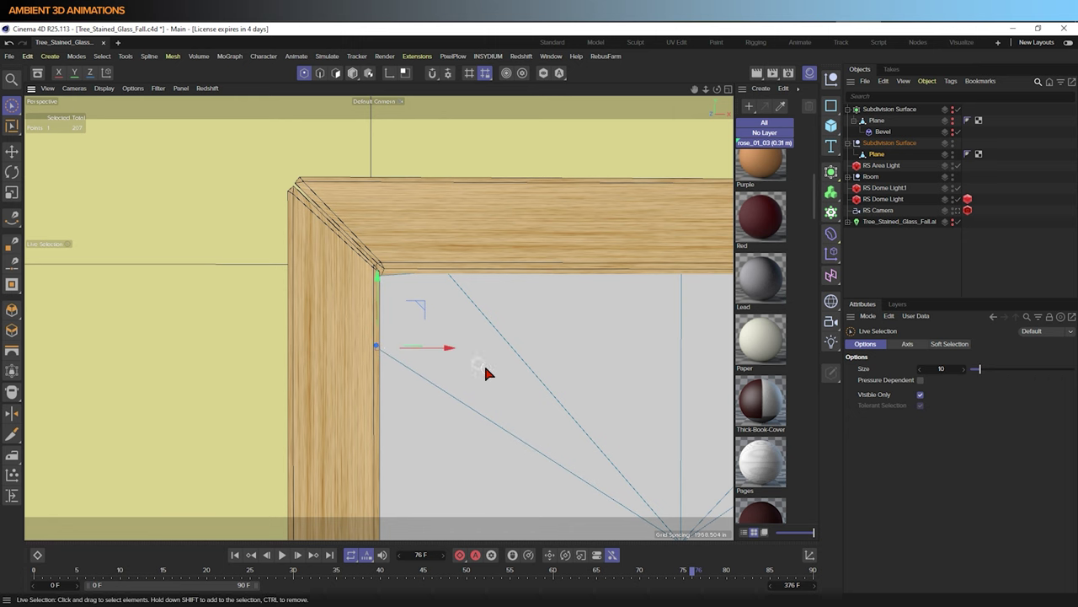
{"action": "scroll", "coordinate": [487, 369], "scroll_direction": "down", "scroll_amount": 2}
{"action": "scroll", "coordinate": [485, 364], "scroll_direction": "down", "scroll_amount": 6}
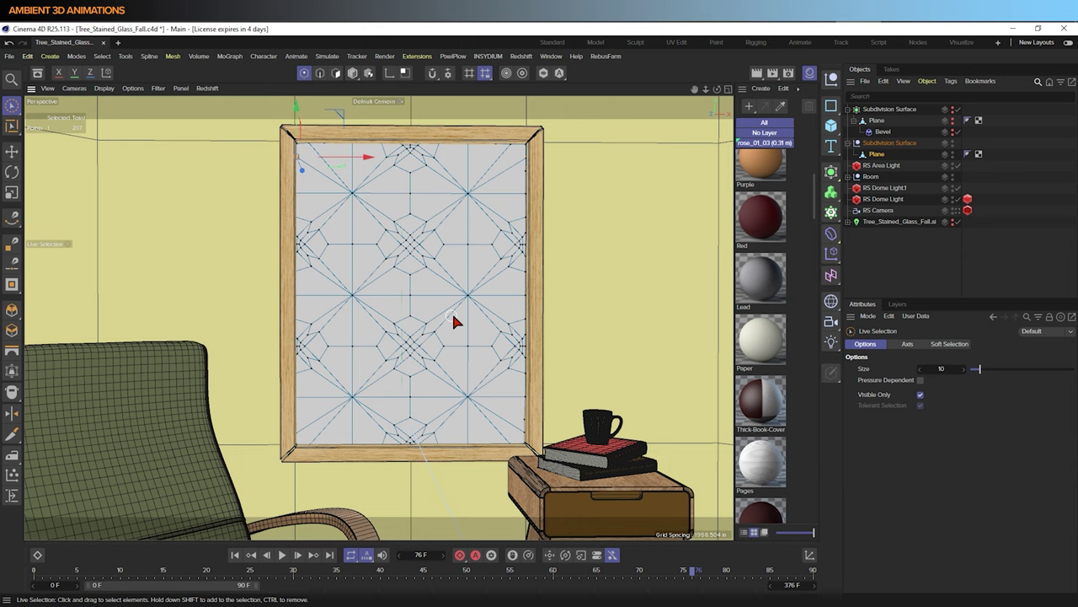
Rename the null that holds the fitted glass plane as Stained Glass Panels
{"action": "left_click", "coordinate": [914, 143]}
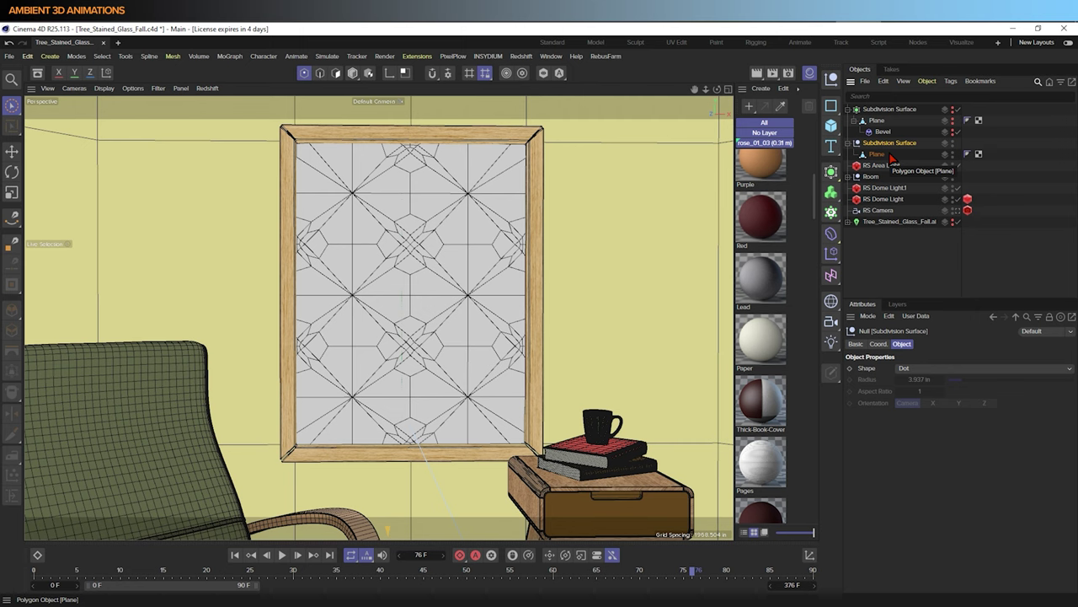
{"action": "double_click", "coordinate": [891, 143]}
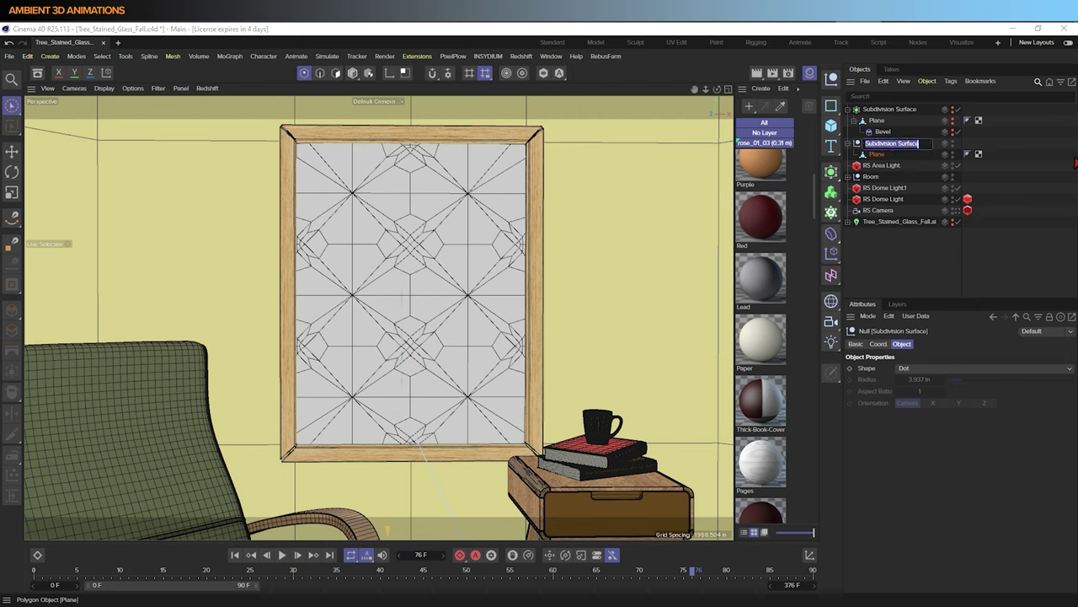
{"action": "key", "text": "BackSpace"}
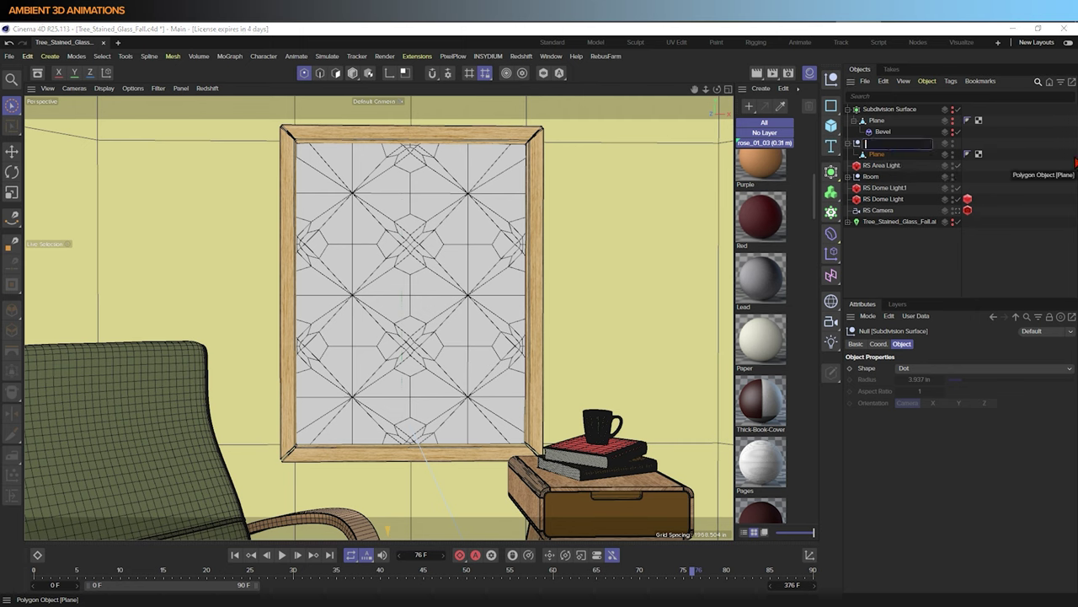
{"action": "type", "text": "Stained"}
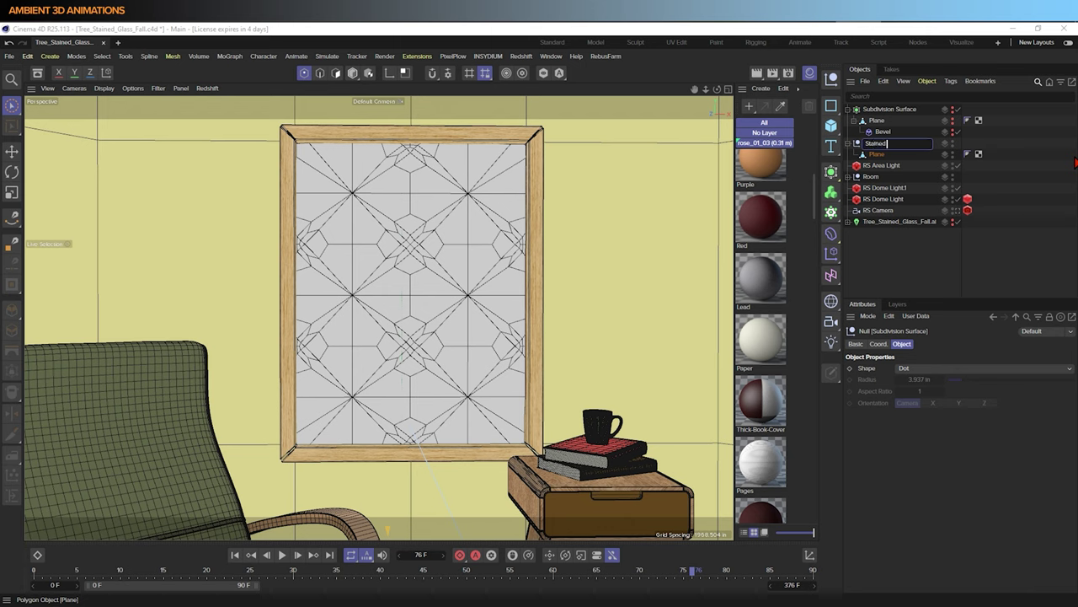
{"action": "type", "text": " Glass Panels"}
{"action": "key", "text": "Return"}
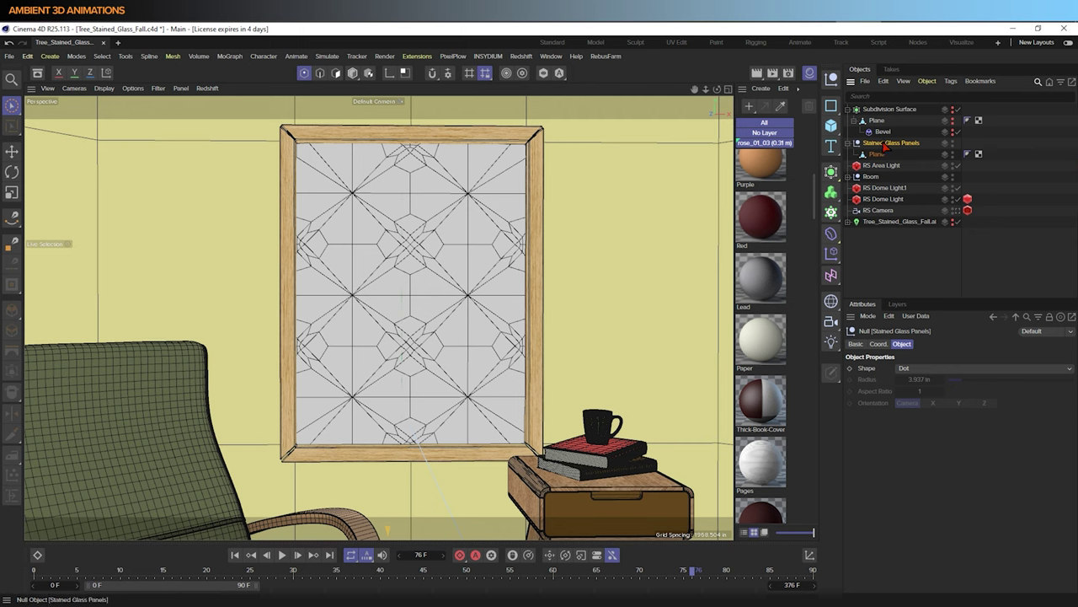
Duplicate the Stained Glass Panels null, name the copy Stained Glass Lead, and place the original directly beneath it in the hierarchy
{"action": "key", "text": "ctrl+c"}
{"action": "key", "text": "ctrl+v"}
{"action": "double_click", "coordinate": [884, 111]}
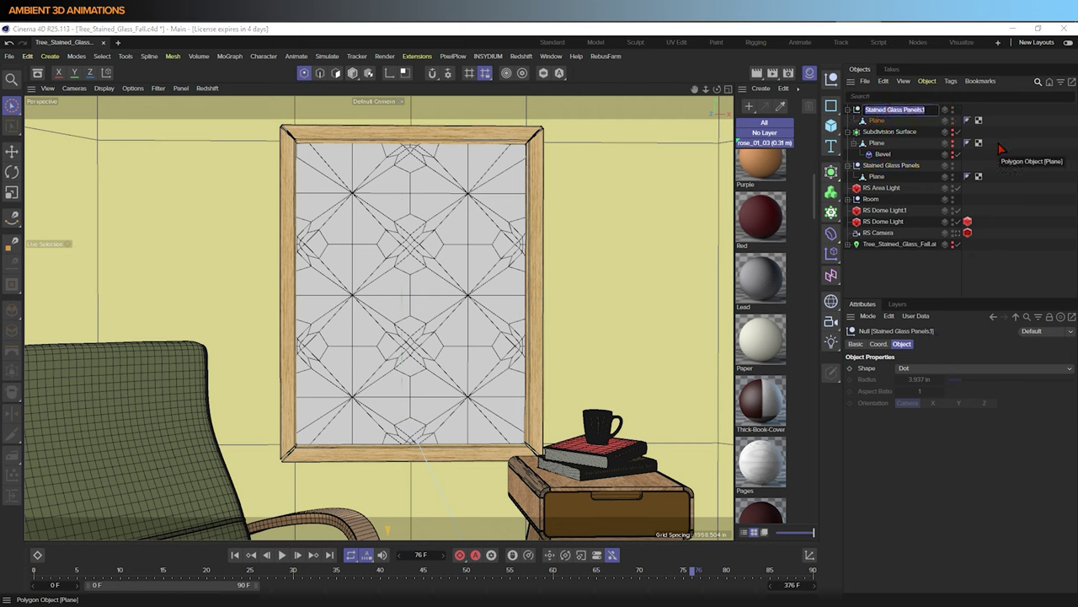
{"action": "type", "text": "S"}
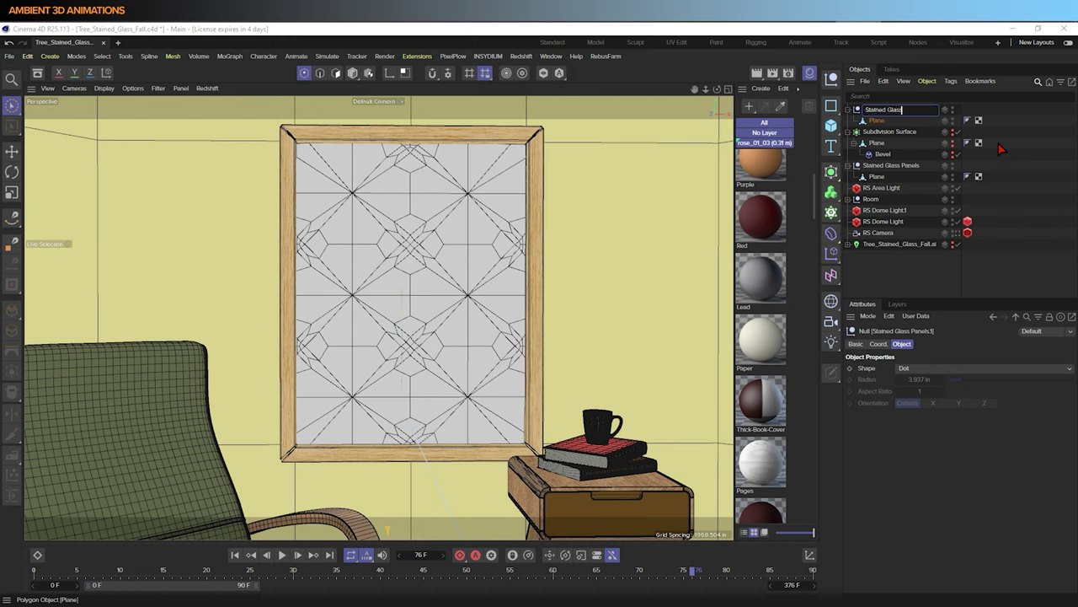
{"action": "type", "text": " Lead"}
{"action": "key", "text": "Return"}
{"action": "left_click_drag", "start_coordinate": [876, 169], "coordinate": [882, 134]}
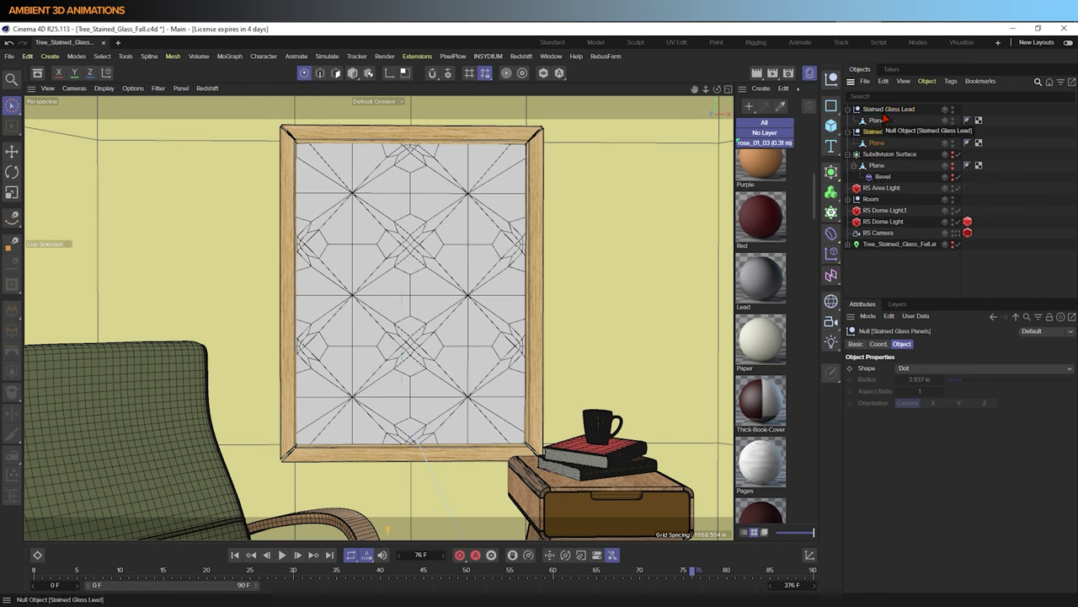
Add an Atom Array generator and make the Stained Glass Lead null its child
{"action": "left_click", "coordinate": [886, 109]}
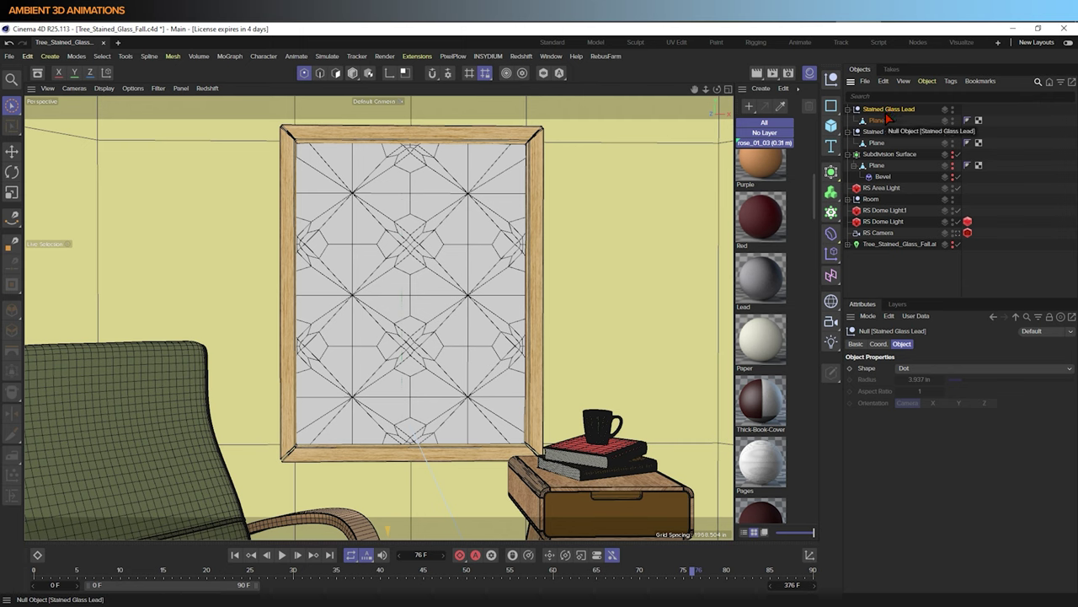
{"action": "left_click", "coordinate": [832, 212]}
{"action": "left_click", "coordinate": [831, 172]}
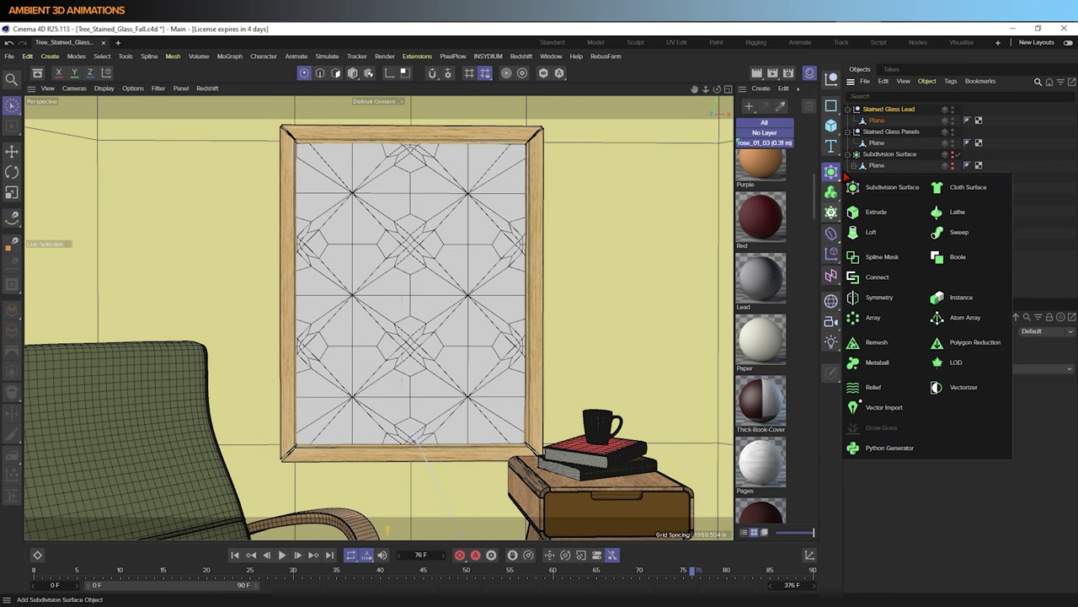
{"action": "left_click", "coordinate": [954, 325]}
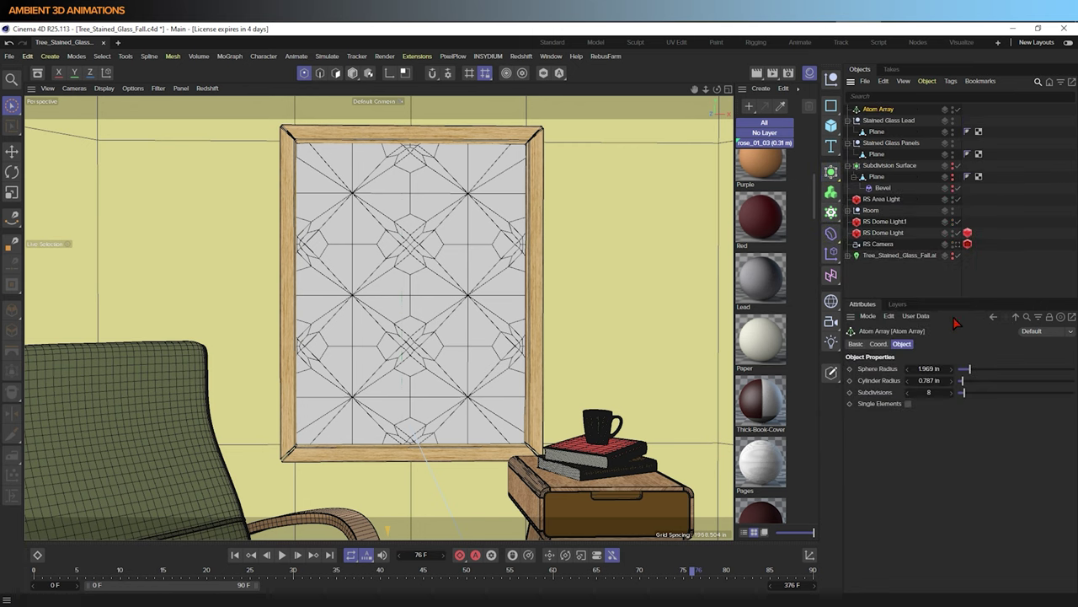
{"action": "left_click_drag", "start_coordinate": [894, 110], "coordinate": [896, 114]}
{"action": "left_click", "coordinate": [892, 111]}
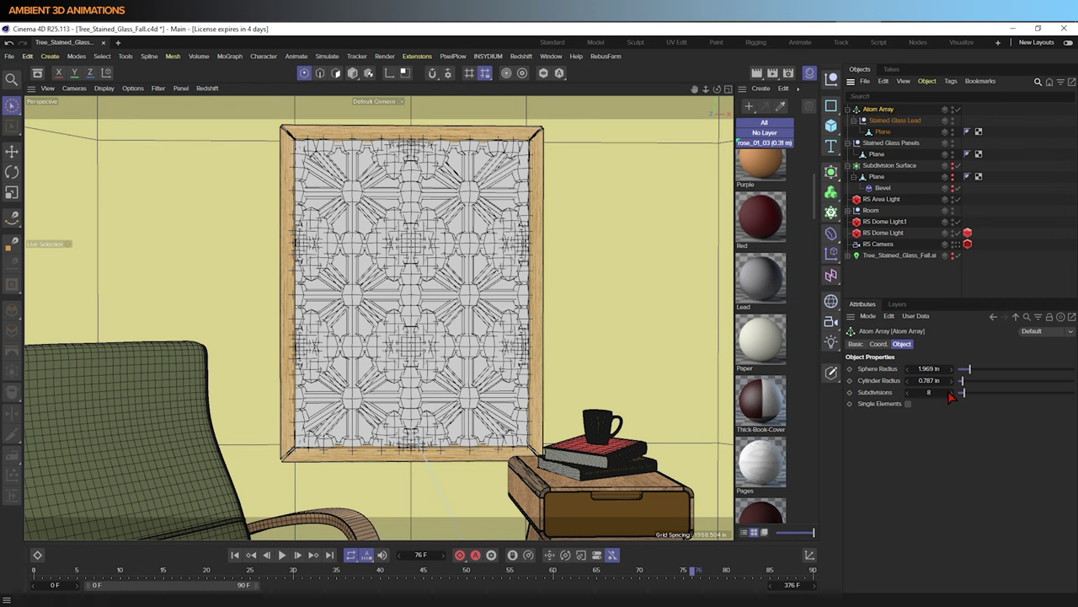
Set the Atom Array's sphere radius and cylinder radius to 0.125 in
{"action": "left_click_drag", "start_coordinate": [969, 370], "coordinate": [961, 374]}
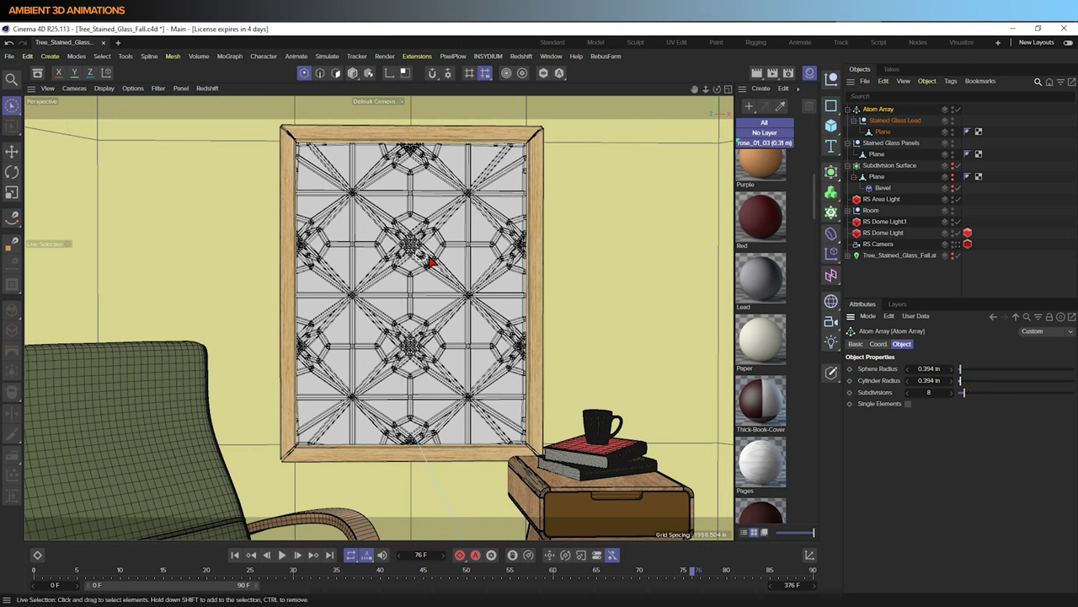
{"action": "left_click", "coordinate": [321, 73]}
{"action": "left_click", "coordinate": [306, 73]}
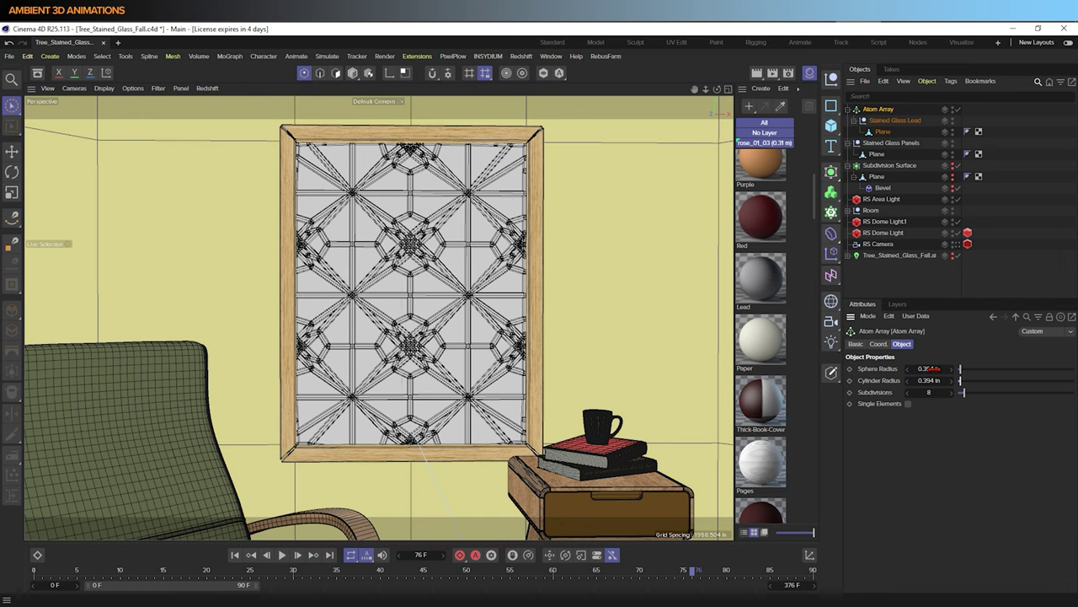
{"action": "left_click", "coordinate": [929, 368]}
{"action": "key", "text": "BackSpace"}
{"action": "type", "text": ".125"}
{"action": "key", "text": "Tab"}
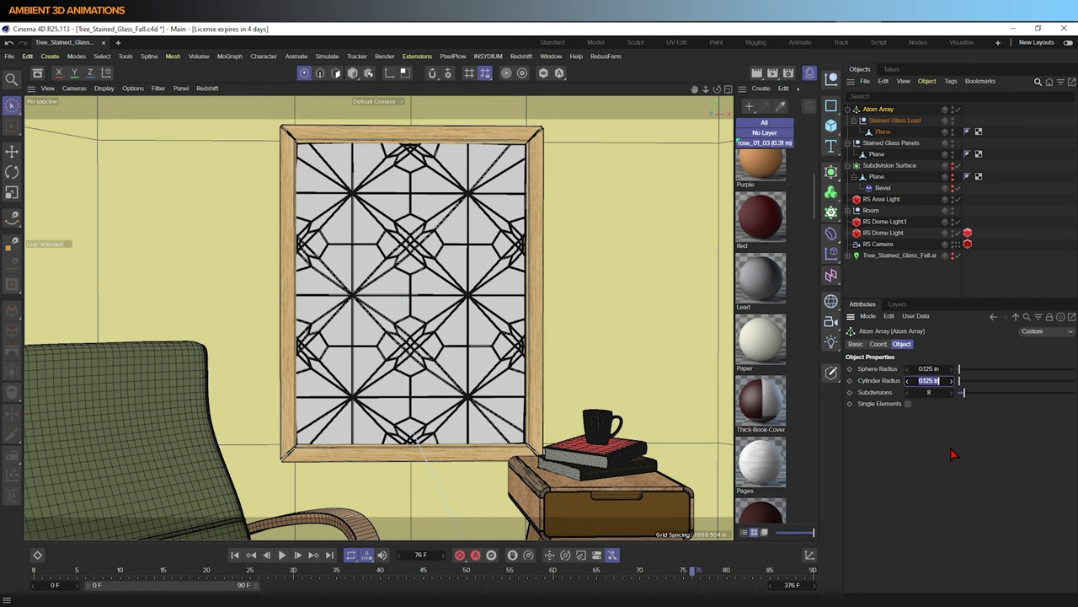
{"action": "key", "text": "Return"}
Widen the material list and create a new standard Redshift material
{"action": "left_click_drag", "start_coordinate": [734, 350], "coordinate": [478, 342]}
{"action": "scroll", "coordinate": [671, 389], "scroll_direction": "up", "scroll_amount": 1}
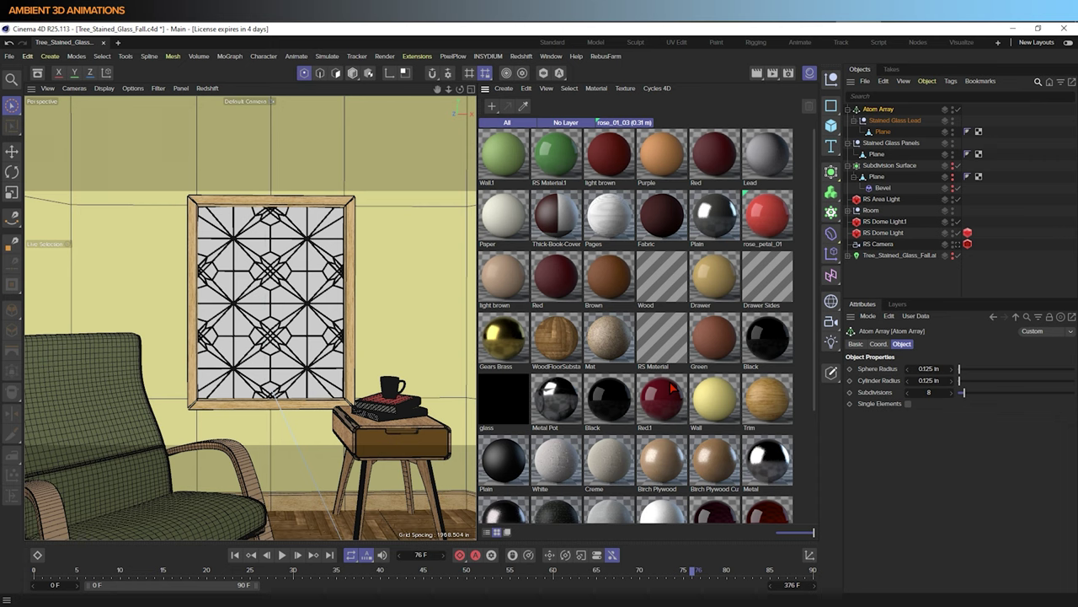
{"action": "scroll", "coordinate": [672, 389], "scroll_direction": "down", "scroll_amount": 4}
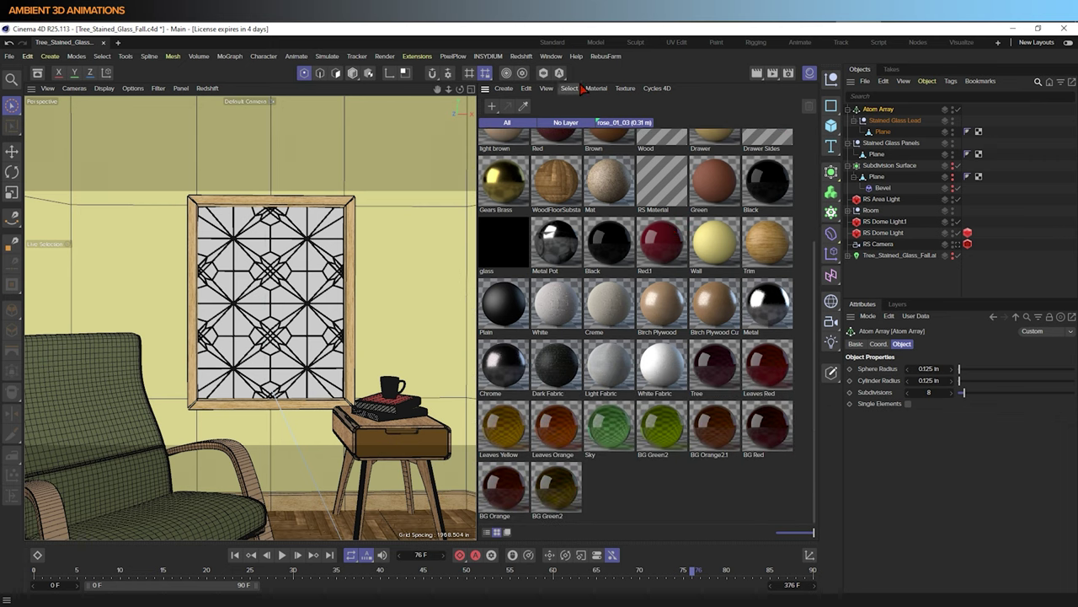
{"action": "left_click", "coordinate": [595, 88]}
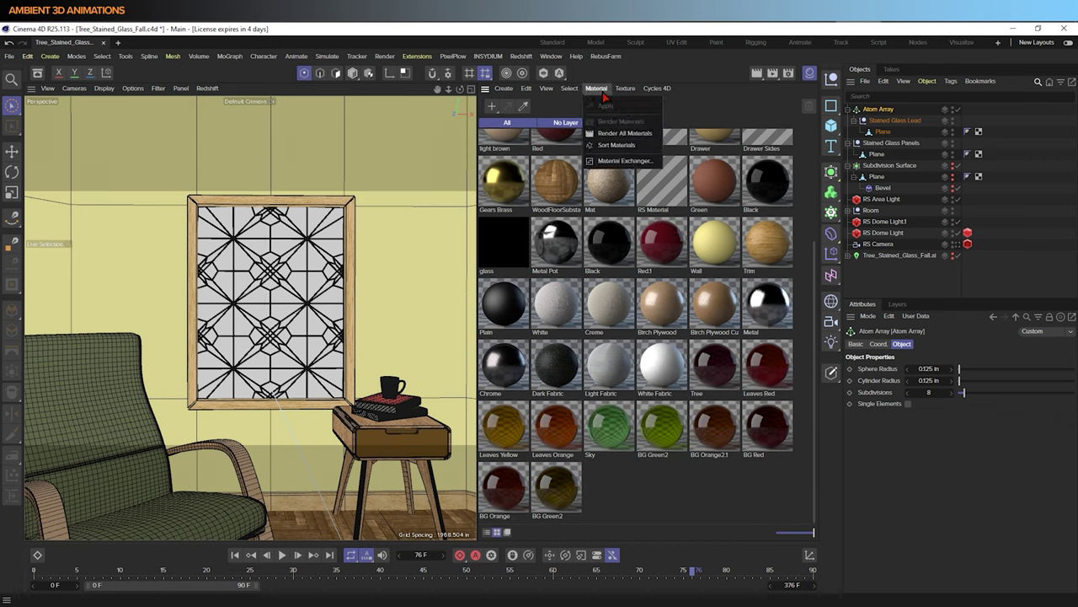
{"action": "left_click", "coordinate": [668, 74]}
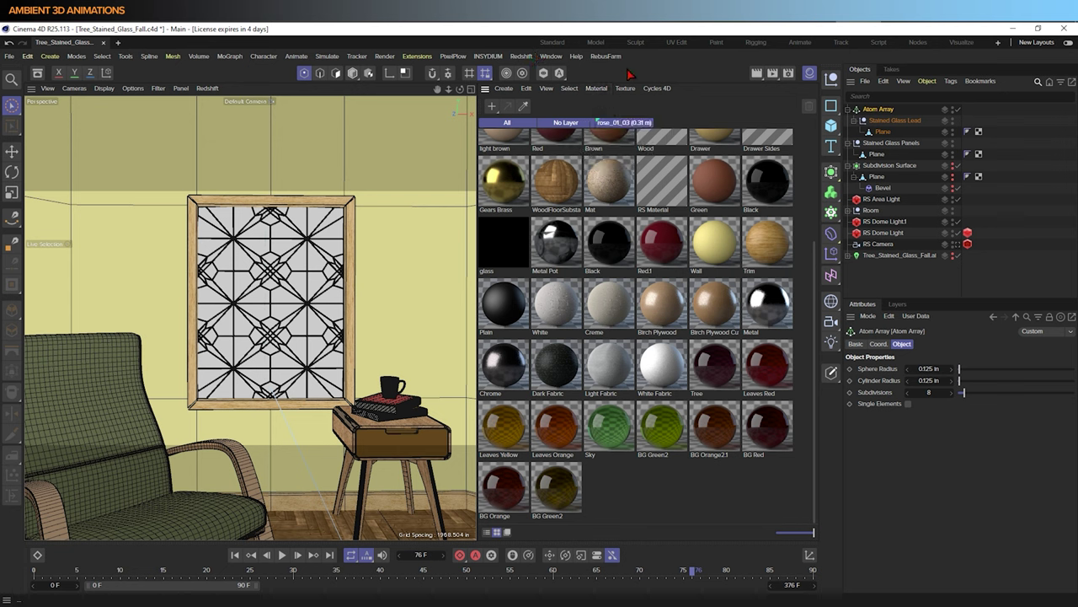
{"action": "left_click", "coordinate": [521, 56]}
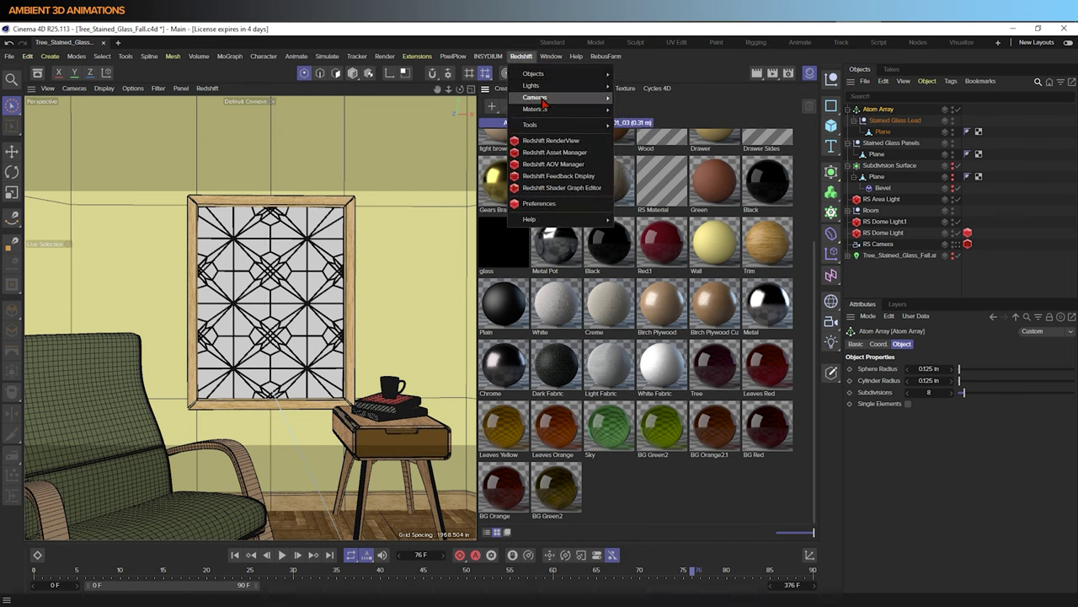
{"action": "mouse_move", "coordinate": [545, 116]}
{"action": "mouse_move", "coordinate": [619, 113]}
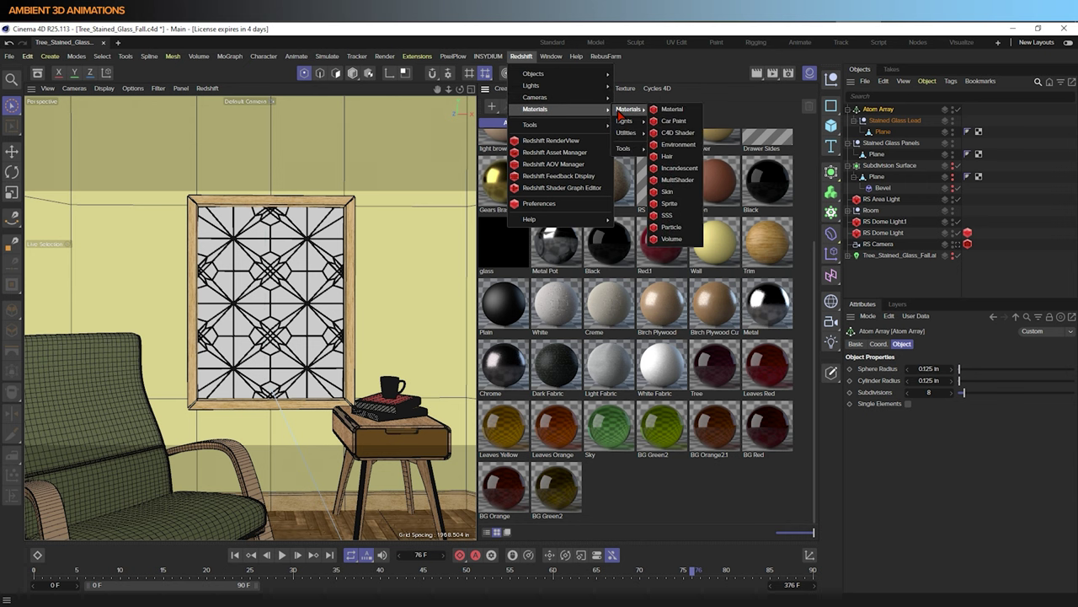
{"action": "left_click", "coordinate": [671, 108]}
{"action": "scroll", "coordinate": [674, 236], "scroll_direction": "up", "scroll_amount": 3}
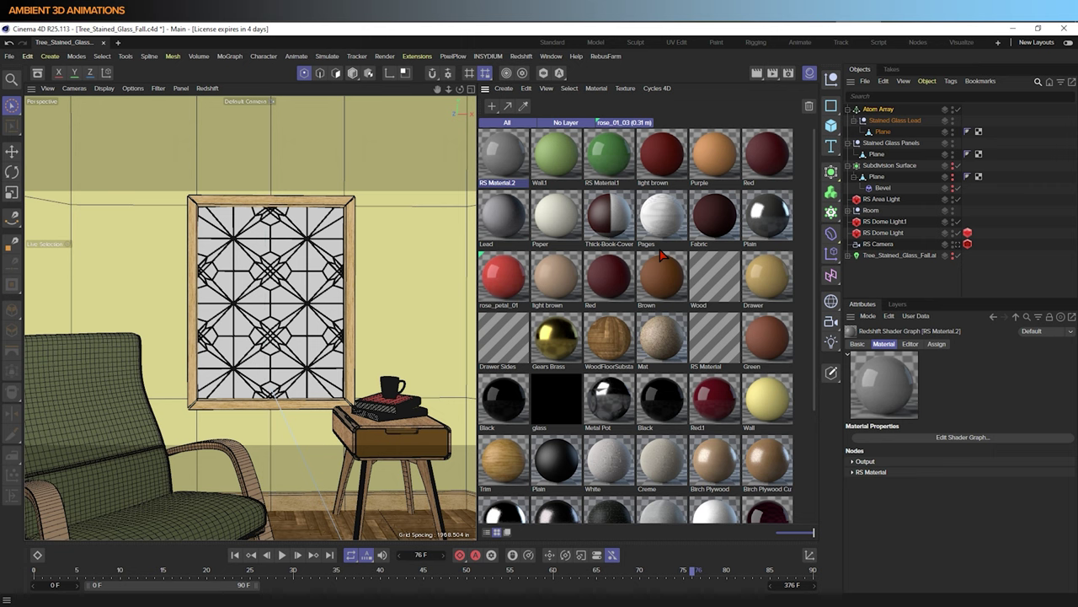
Rename the new Redshift material as Lead
{"action": "double_click", "coordinate": [520, 185]}
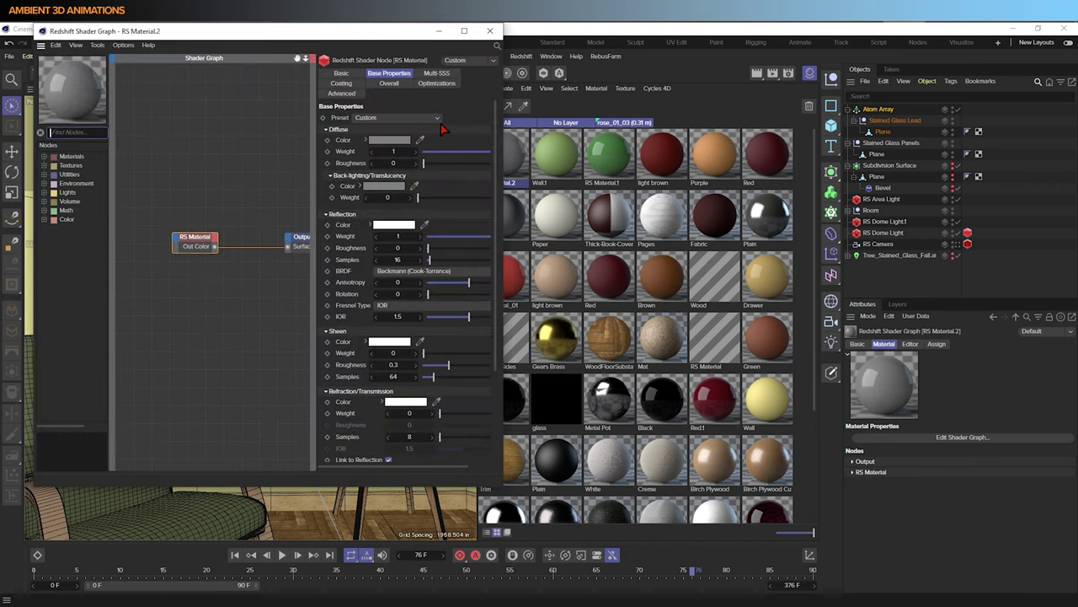
{"action": "left_click", "coordinate": [490, 30]}
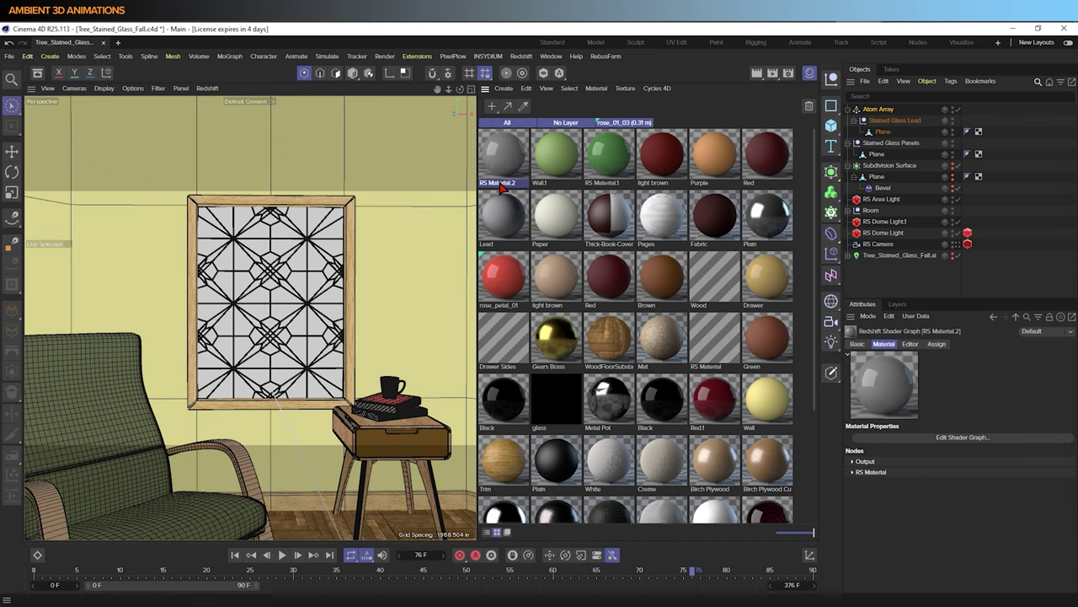
{"action": "right_click", "coordinate": [501, 189]}
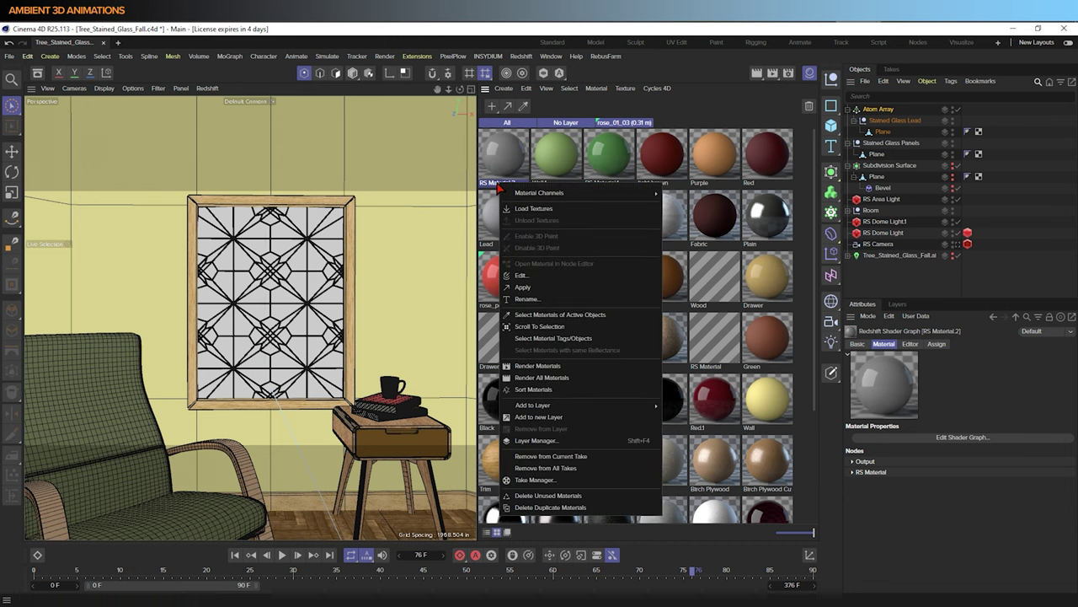
{"action": "left_click", "coordinate": [526, 298]}
{"action": "key", "text": "BackSpace"}
{"action": "type", "text": "Lead"}
{"action": "key", "text": "Return"}
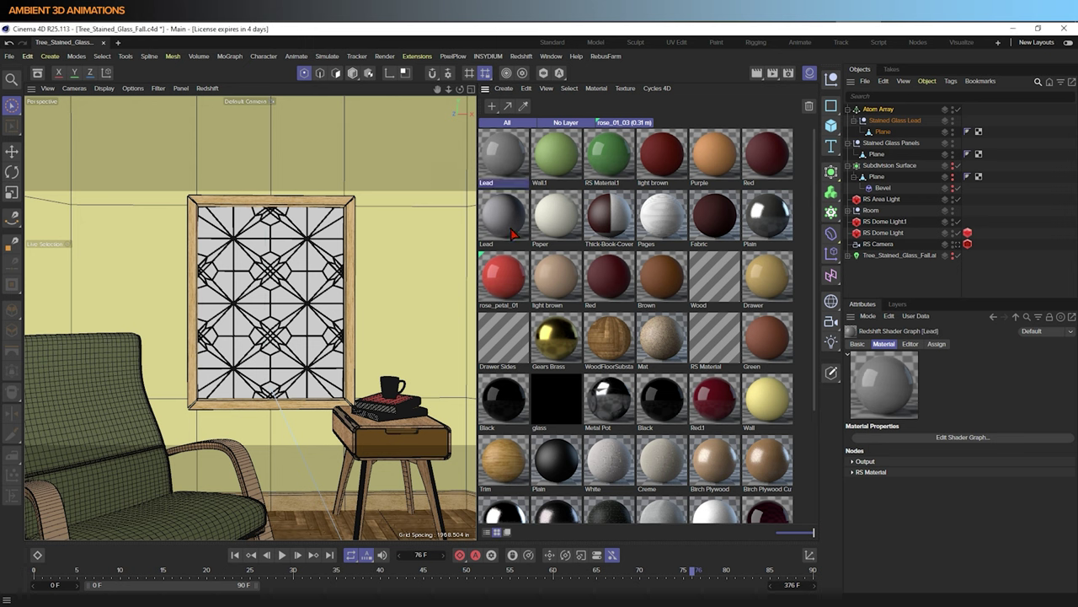
Apply the Lead preset to the Lead material's Redshift shader and raise its reflection roughness to 0.671
{"action": "double_click", "coordinate": [517, 161]}
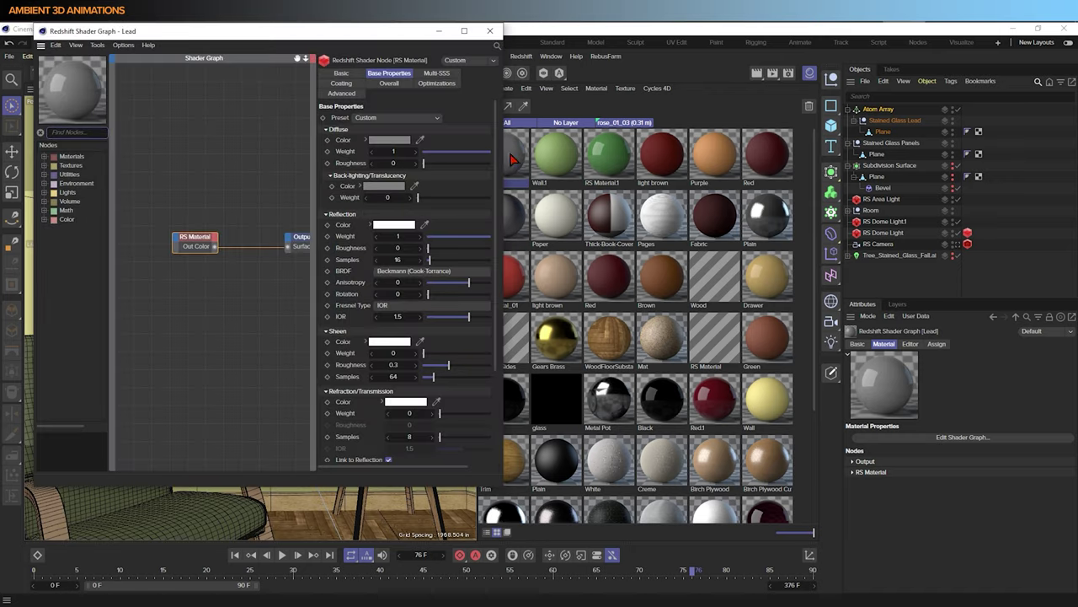
{"action": "left_click", "coordinate": [390, 118]}
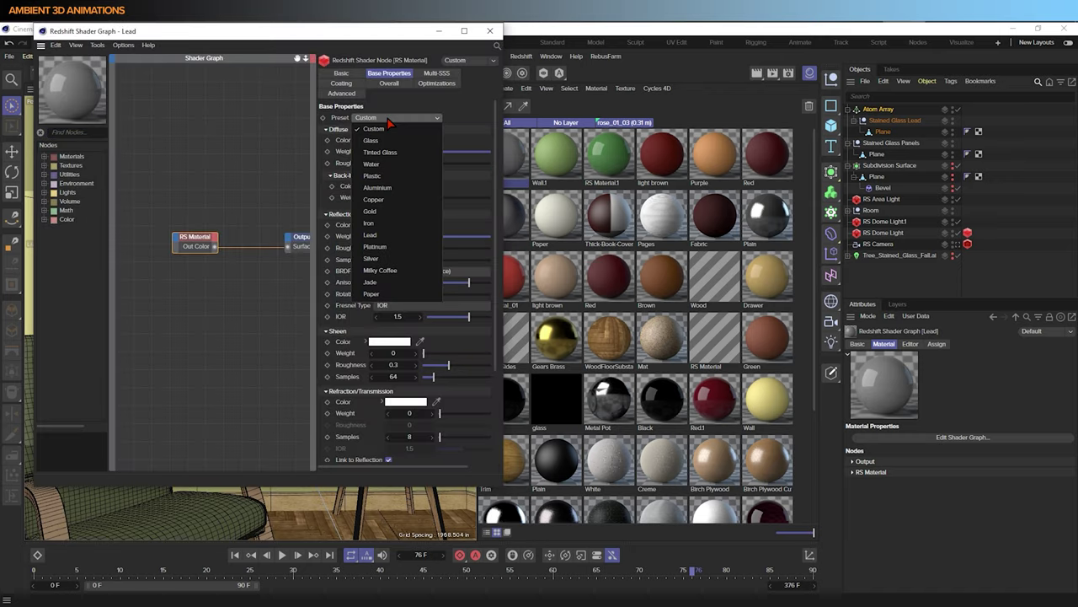
{"action": "left_click", "coordinate": [371, 235]}
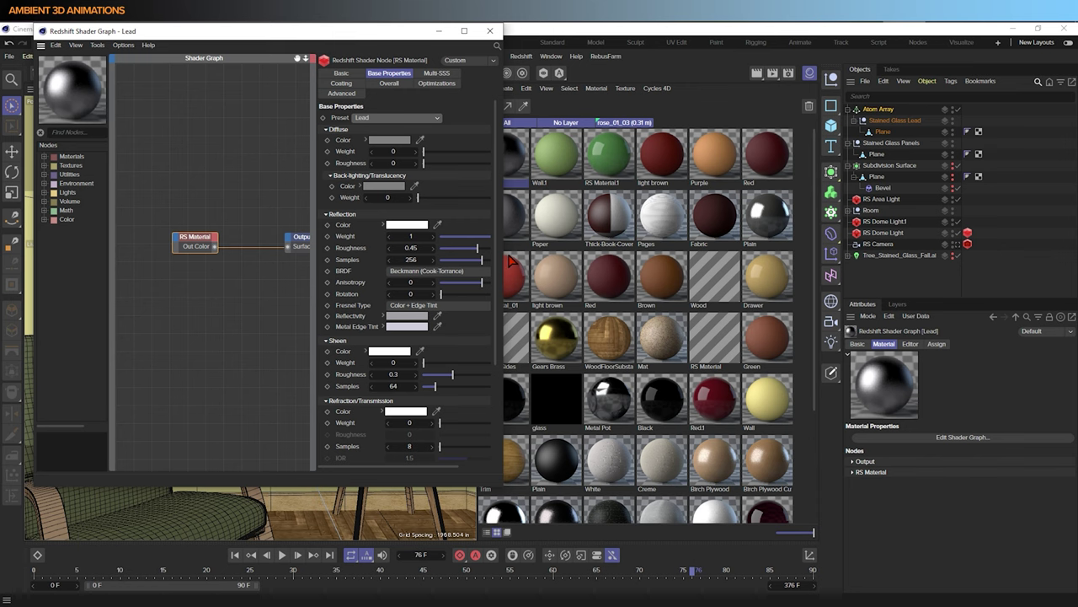
{"action": "left_click_drag", "start_coordinate": [510, 261], "coordinate": [662, 263]}
{"action": "left_click", "coordinate": [590, 246]}
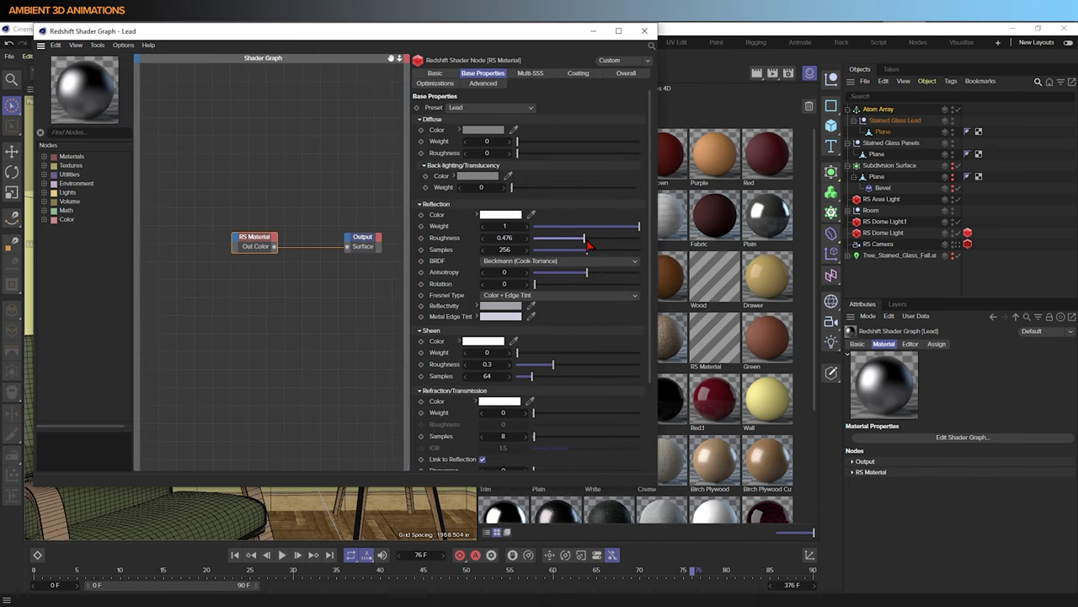
{"action": "left_click_drag", "start_coordinate": [592, 244], "coordinate": [606, 244]}
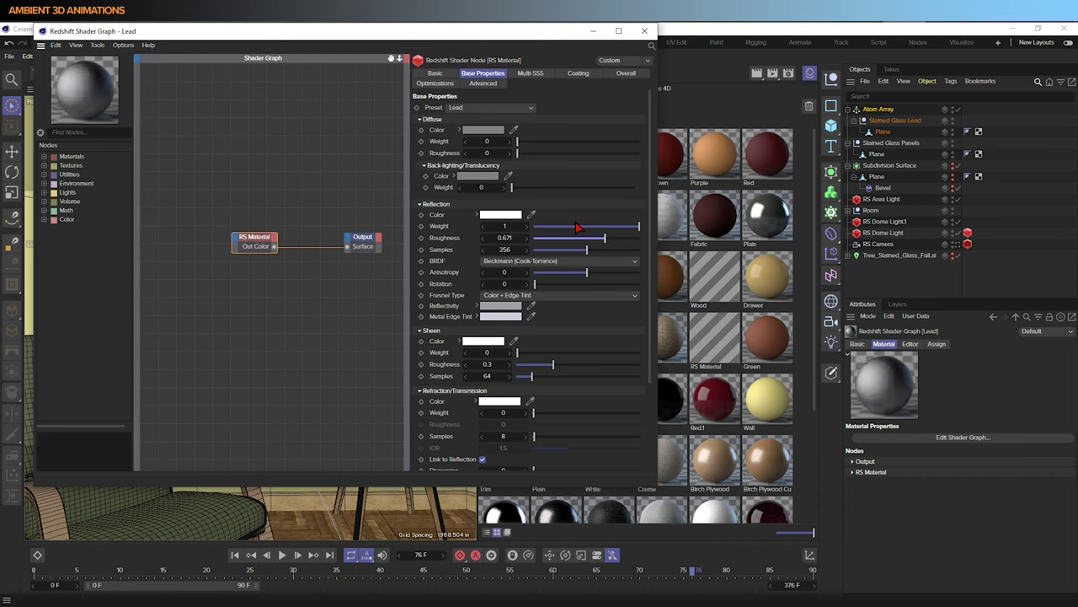
Darken the Lead material's diffuse colour to a neutral dark grey and assign the material to the Atom Array
{"action": "left_click", "coordinate": [487, 130]}
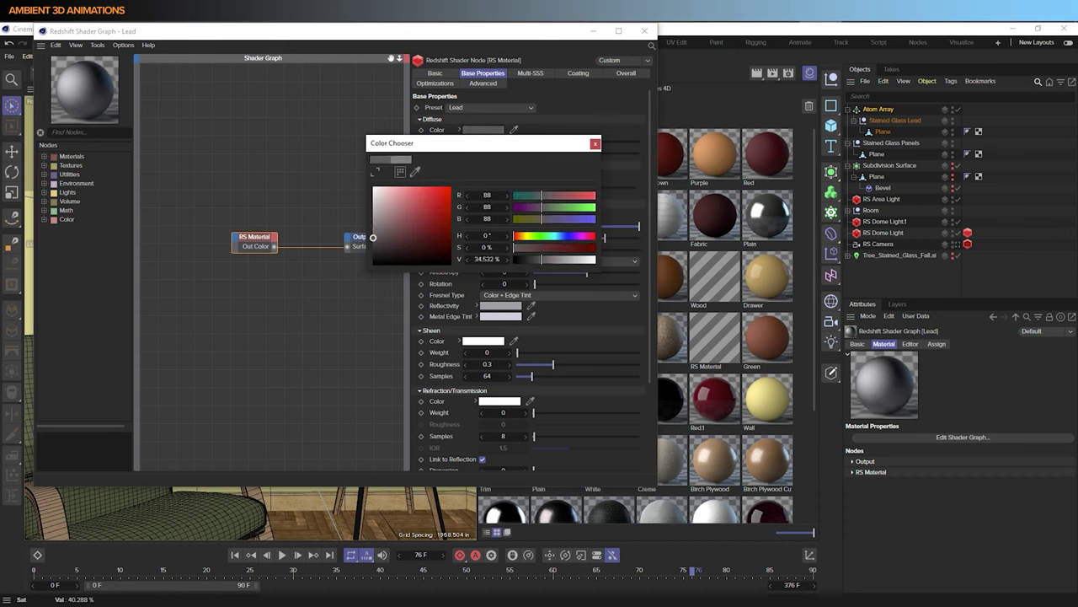
{"action": "left_click", "coordinate": [595, 144]}
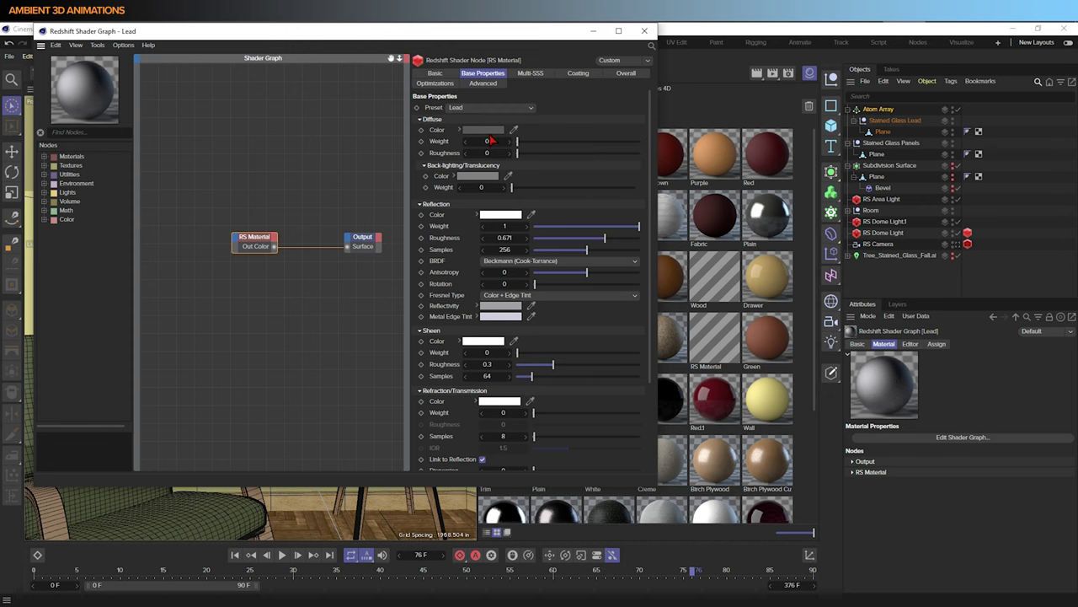
{"action": "left_click", "coordinate": [487, 130]}
{"action": "left_click_drag", "start_coordinate": [391, 251], "coordinate": [373, 248]}
{"action": "left_click", "coordinate": [596, 145]}
{"action": "left_click", "coordinate": [644, 30]}
{"action": "left_click_drag", "start_coordinate": [636, 199], "coordinate": [891, 112]}
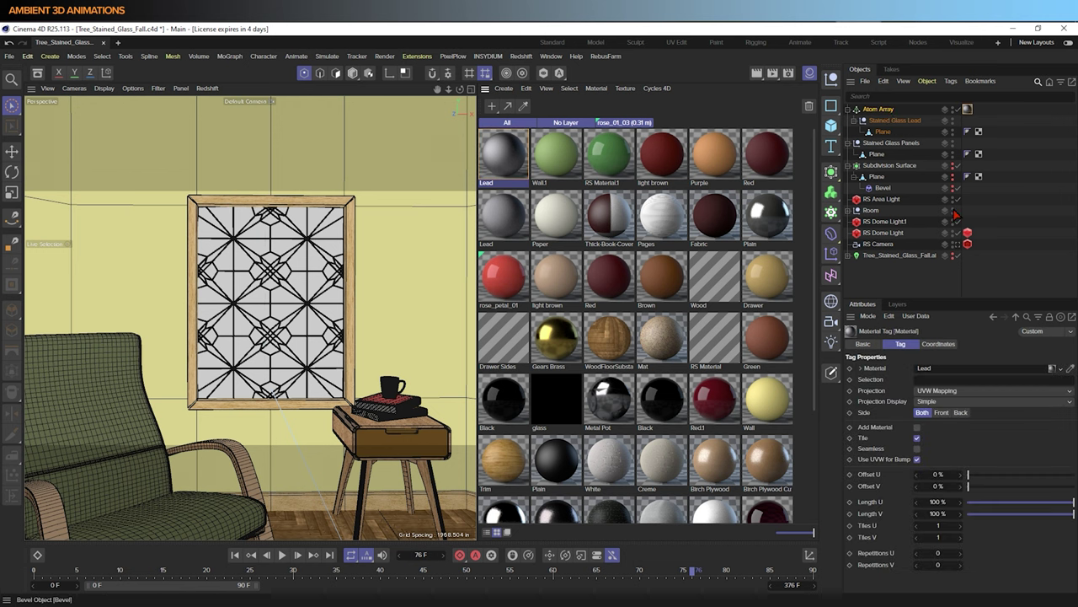
Select the Plane under Stained Glass Panels, switch to polygon editing and hide the Atom Array
{"action": "left_click", "coordinate": [894, 121]}
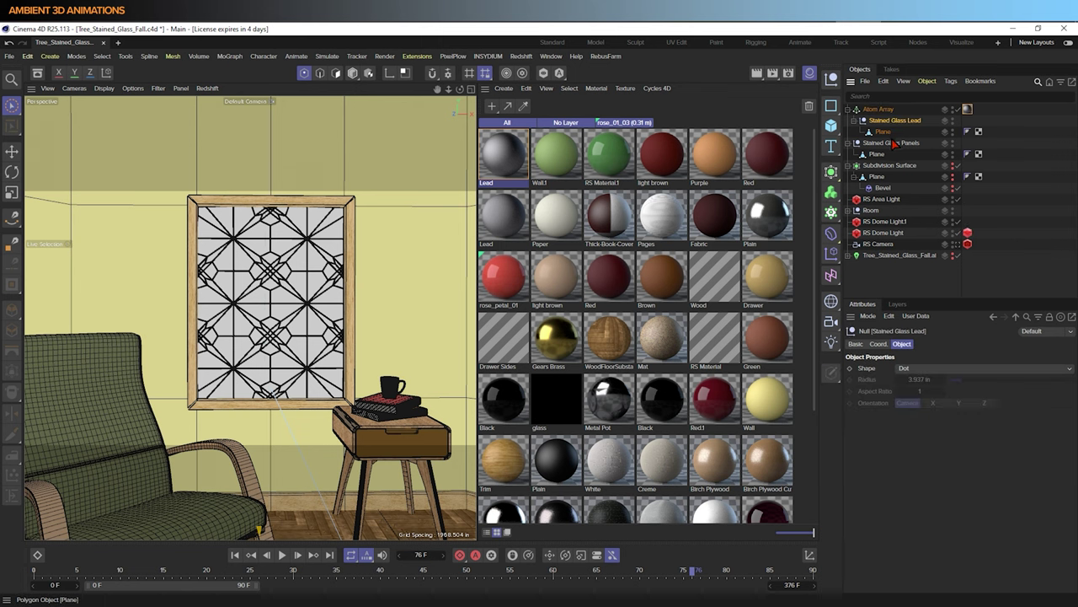
{"action": "left_click", "coordinate": [894, 143]}
{"action": "left_click", "coordinate": [876, 154]}
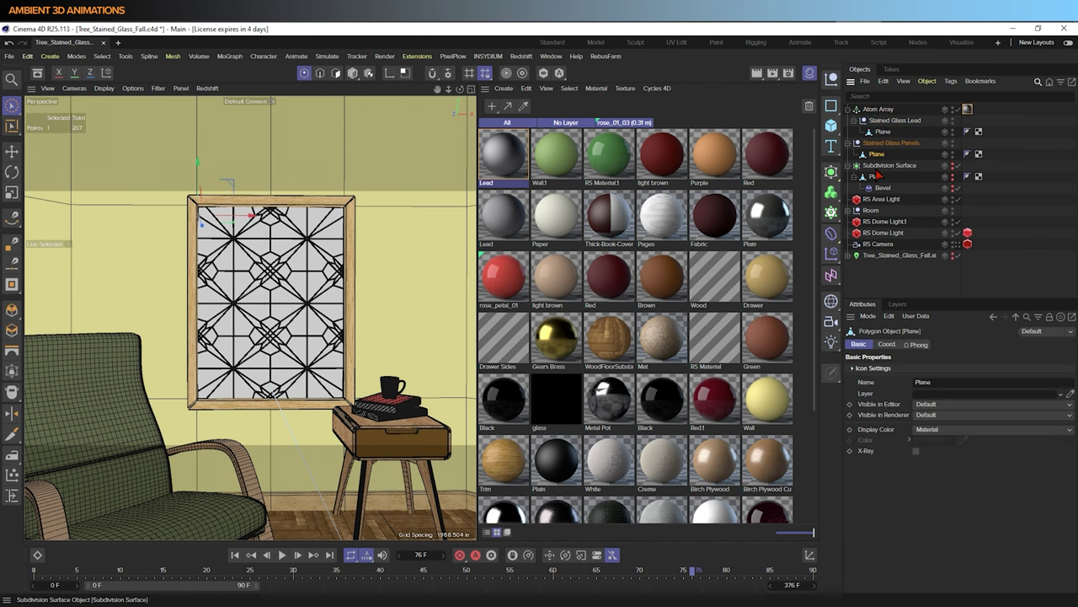
{"action": "left_click", "coordinate": [337, 73]}
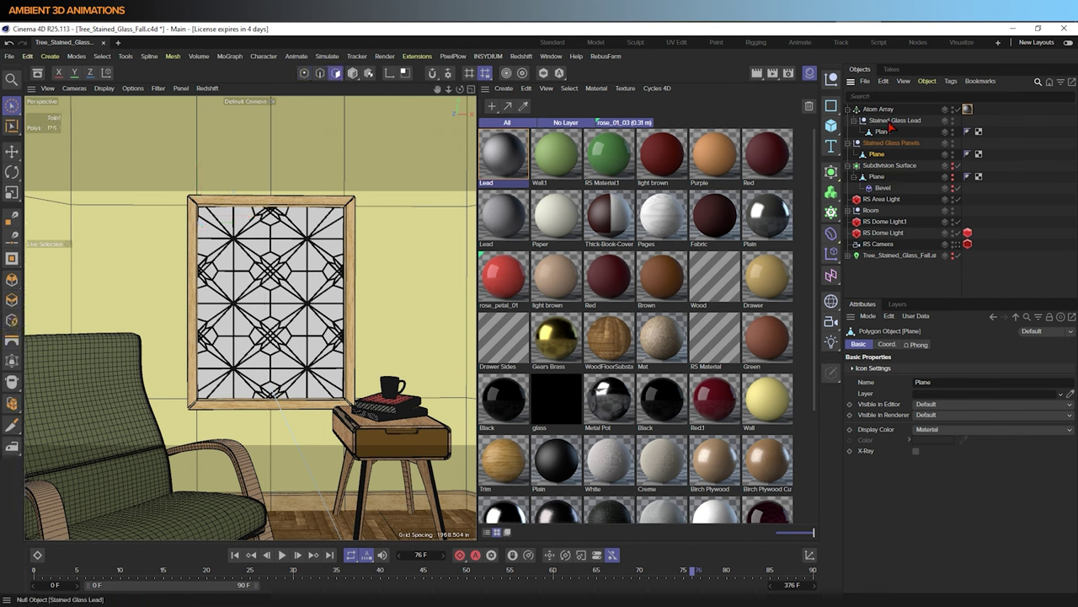
{"action": "left_click", "coordinate": [954, 111]}
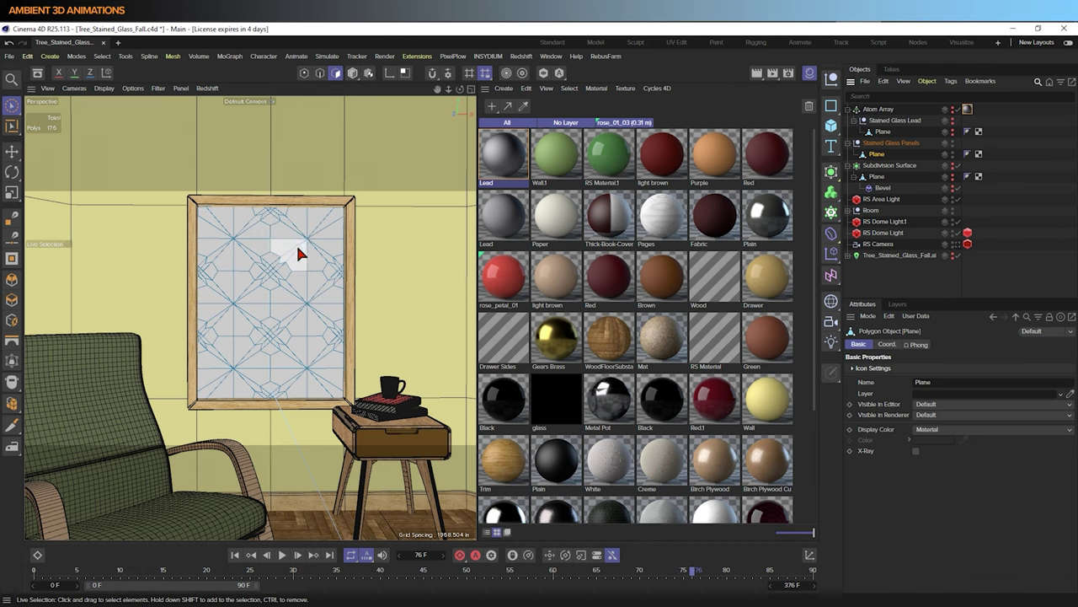
Select the small polygons forming the diamonds at the centre of the two middle flower motifs
{"action": "scroll", "coordinate": [280, 328], "scroll_direction": "up", "scroll_amount": 4}
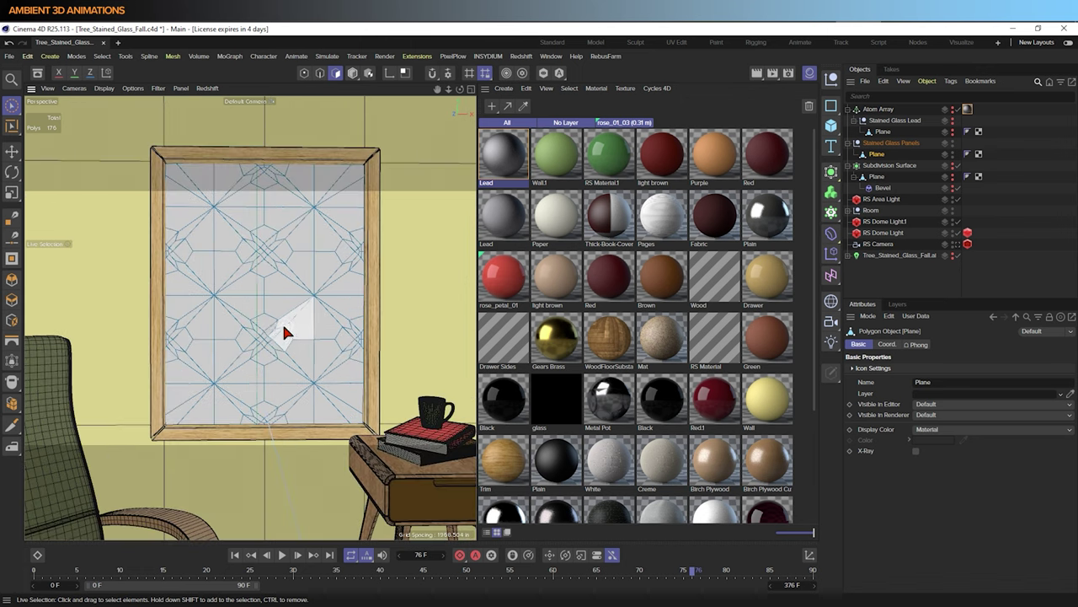
{"action": "scroll", "coordinate": [689, 388], "scroll_direction": "down", "scroll_amount": 3}
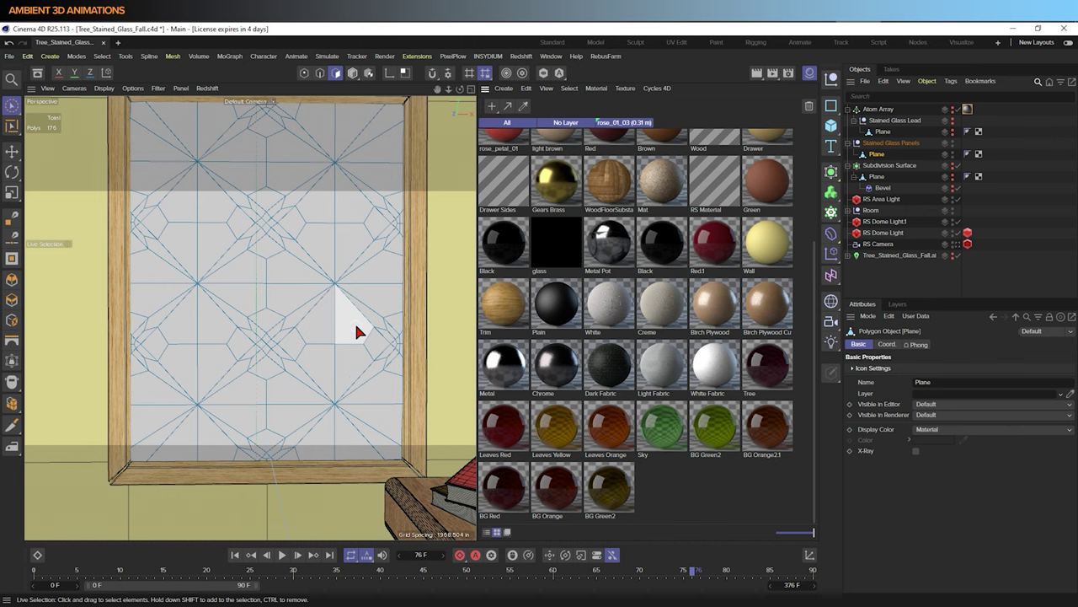
{"action": "scroll", "coordinate": [272, 342], "scroll_direction": "up", "scroll_amount": 5}
{"action": "left_click", "coordinate": [270, 348]}
{"action": "scroll", "coordinate": [278, 353], "scroll_direction": "down", "scroll_amount": 5}
{"action": "scroll", "coordinate": [258, 241], "scroll_direction": "up", "scroll_amount": 6}
{"action": "left_click", "coordinate": [283, 302], "text": "shift"}
{"action": "scroll", "coordinate": [279, 305], "scroll_direction": "down", "scroll_amount": 3}
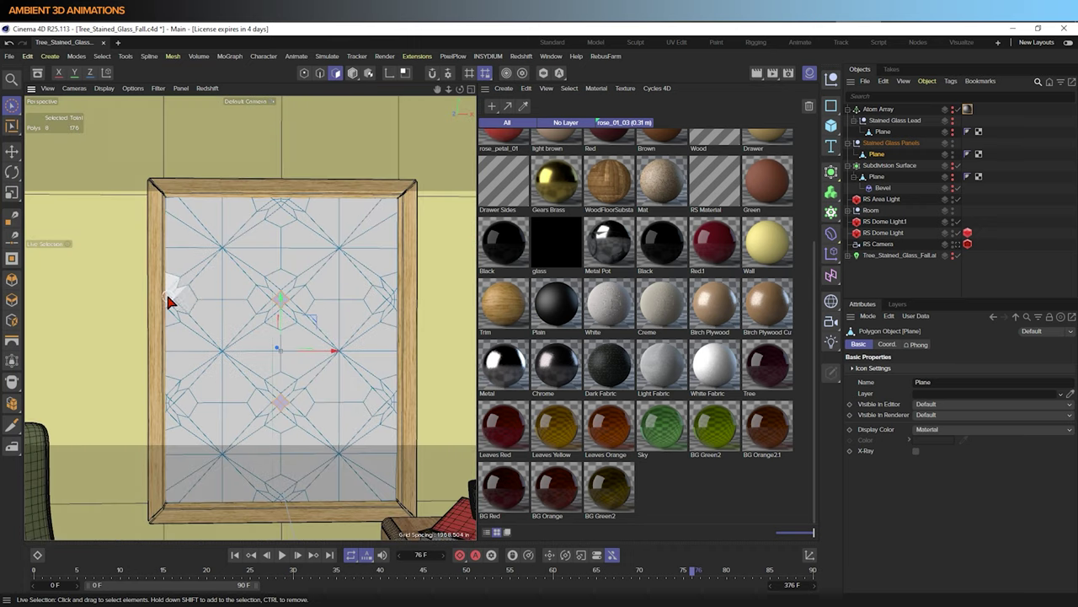
Add the matching half-diamond polygons at the frame's upper left side and top centre to the selection
{"action": "scroll", "coordinate": [169, 302], "scroll_direction": "up", "scroll_amount": 5}
{"action": "scroll", "coordinate": [168, 303], "scroll_direction": "up", "scroll_amount": 2}
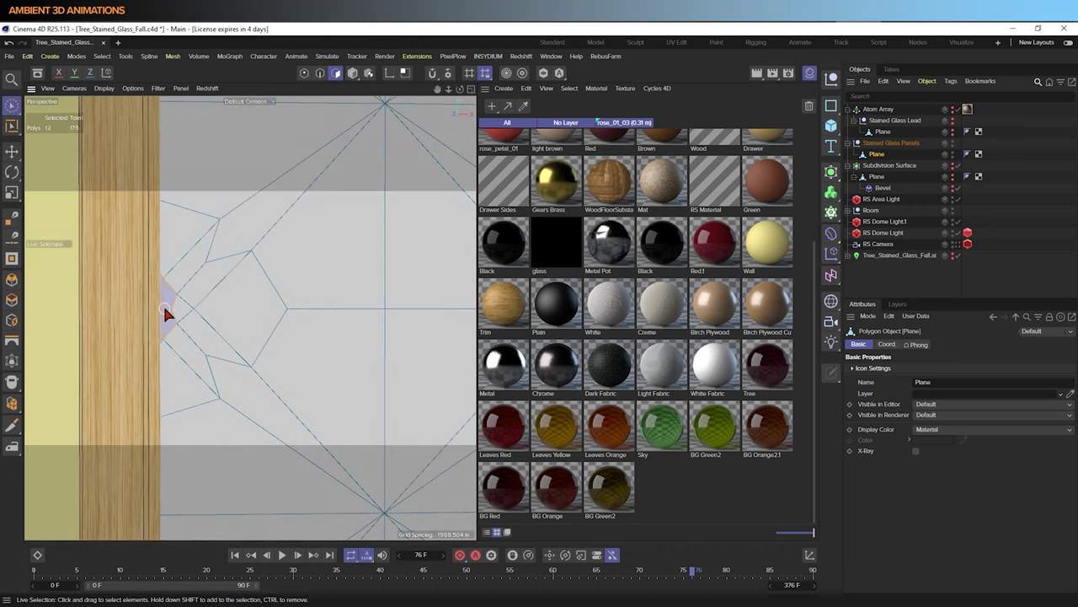
{"action": "left_click", "coordinate": [168, 310], "text": "shift"}
{"action": "scroll", "coordinate": [253, 304], "scroll_direction": "down", "scroll_amount": 4}
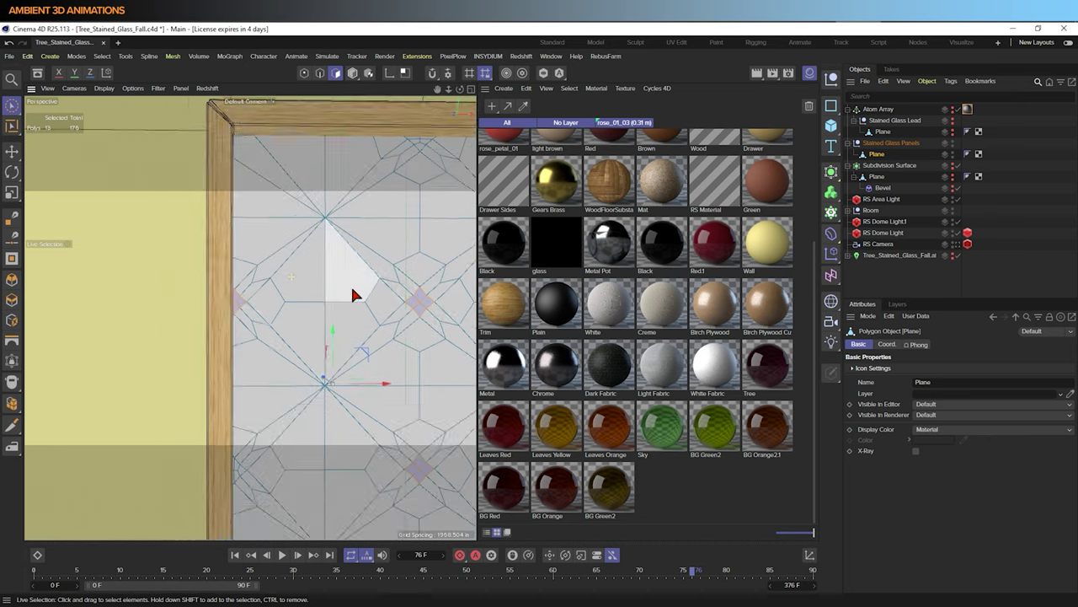
{"action": "scroll", "coordinate": [323, 278], "scroll_direction": "down", "scroll_amount": 2}
{"action": "left_click", "coordinate": [310, 242], "text": "shift"}
{"action": "scroll", "coordinate": [318, 295], "scroll_direction": "down", "scroll_amount": 2}
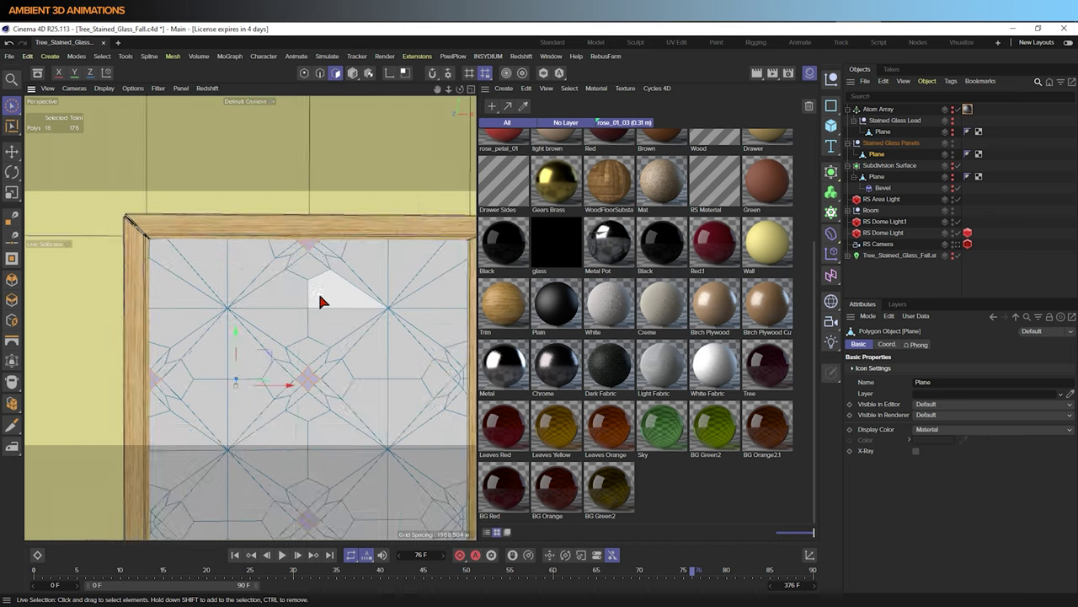
{"action": "scroll", "coordinate": [287, 297], "scroll_direction": "down", "scroll_amount": 2}
Add the half-diamond polygons at the frame's upper right and lower left sides to the selection
{"action": "scroll", "coordinate": [329, 310], "scroll_direction": "up", "scroll_amount": 6}
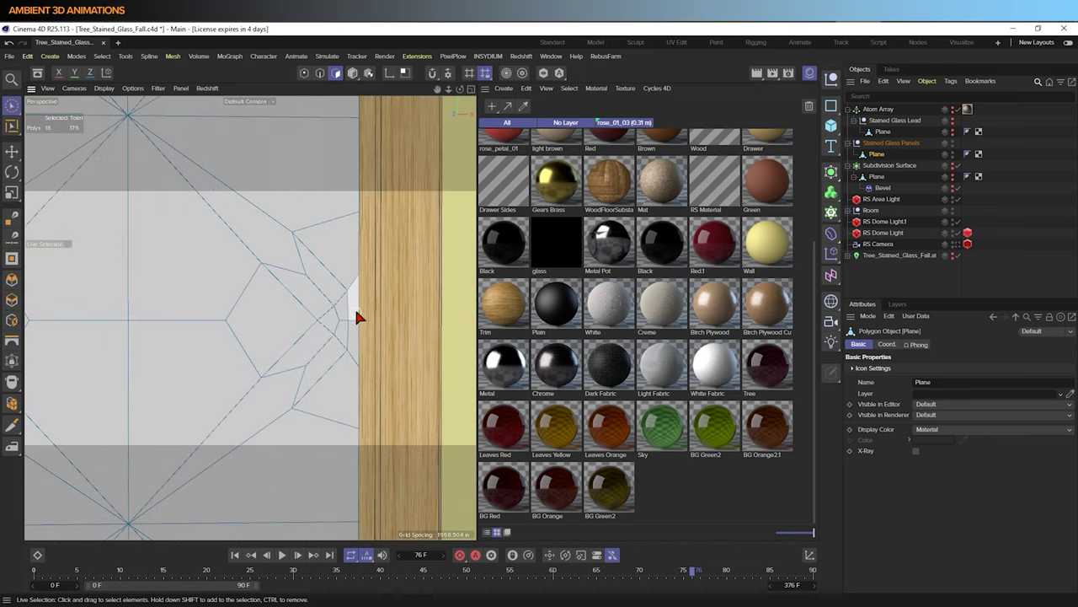
{"action": "mouse_move", "coordinate": [355, 307]}
{"action": "left_mouse_down", "text": "shift"}
{"action": "mouse_move", "coordinate": [342, 320]}
{"action": "mouse_move", "coordinate": [352, 331]}
{"action": "left_mouse_up", "text": "shift"}
{"action": "scroll", "coordinate": [356, 326], "scroll_direction": "down", "scroll_amount": 3}
{"action": "middle_click_drag", "start_coordinate": [200, 444], "coordinate": [328, 275], "text": "alt"}
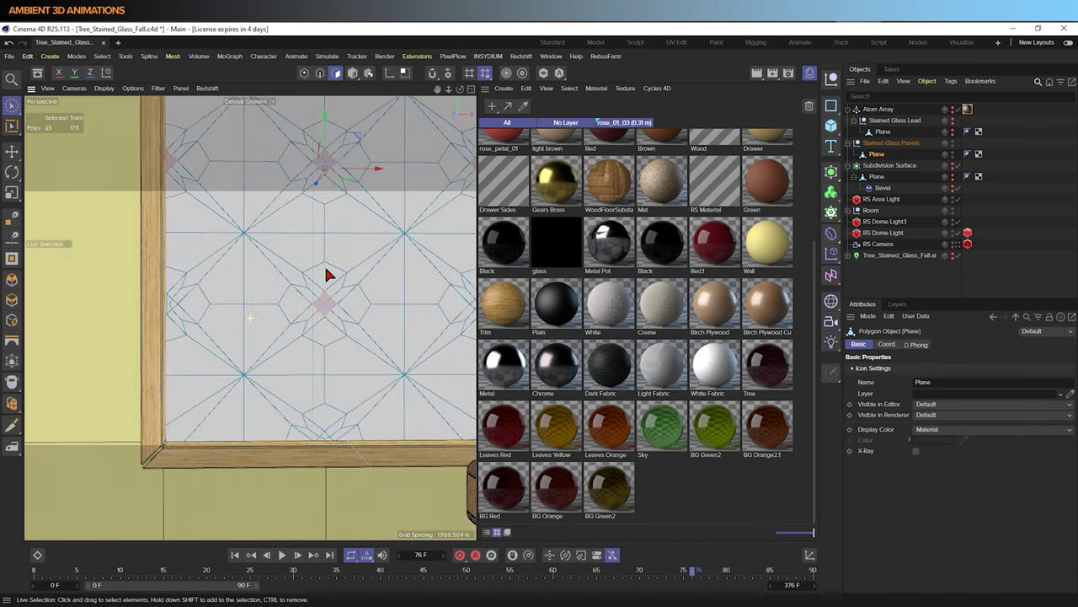
{"action": "scroll", "coordinate": [169, 308], "scroll_direction": "up", "scroll_amount": 5}
{"action": "left_click", "coordinate": [195, 297], "text": "shift"}
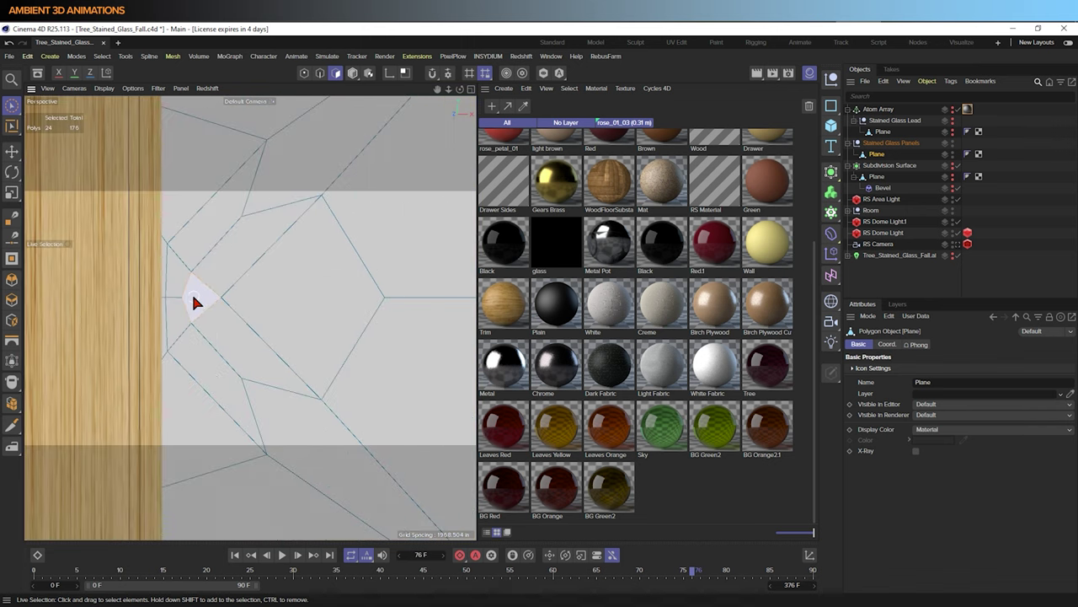
{"action": "left_click", "coordinate": [168, 294], "text": "shift"}
{"action": "scroll", "coordinate": [166, 295], "scroll_direction": "down", "scroll_amount": 5}
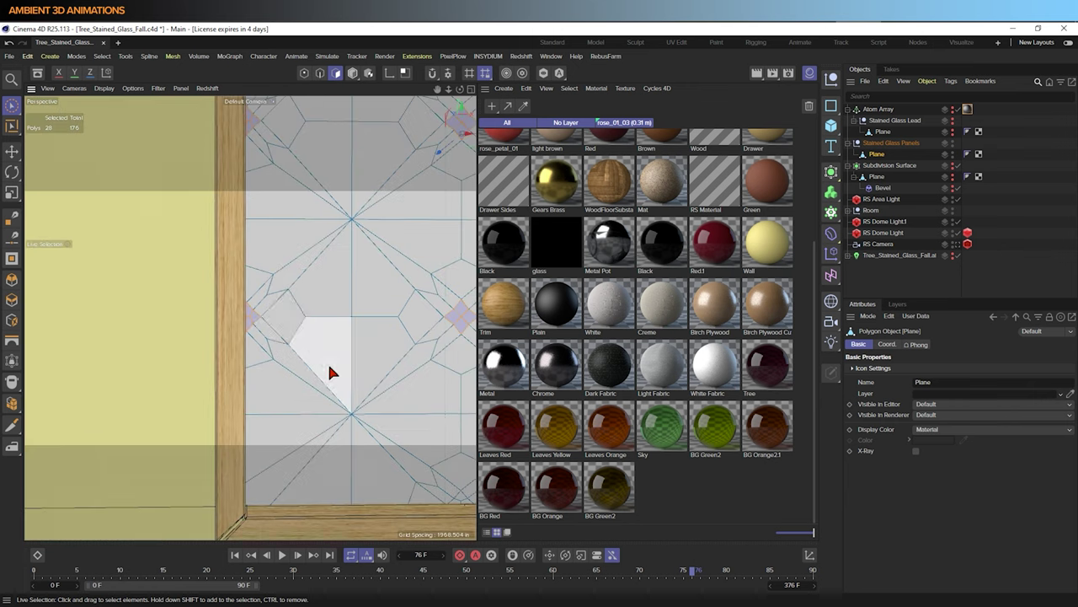
Add the half-diamonds at the frame's bottom centre and lower right to the selection and apply the Leaves Yellow material to all selected polygons
{"action": "middle_click_drag", "start_coordinate": [330, 371], "coordinate": [252, 368], "text": "alt"}
{"action": "scroll", "coordinate": [245, 386], "scroll_direction": "up", "scroll_amount": 5}
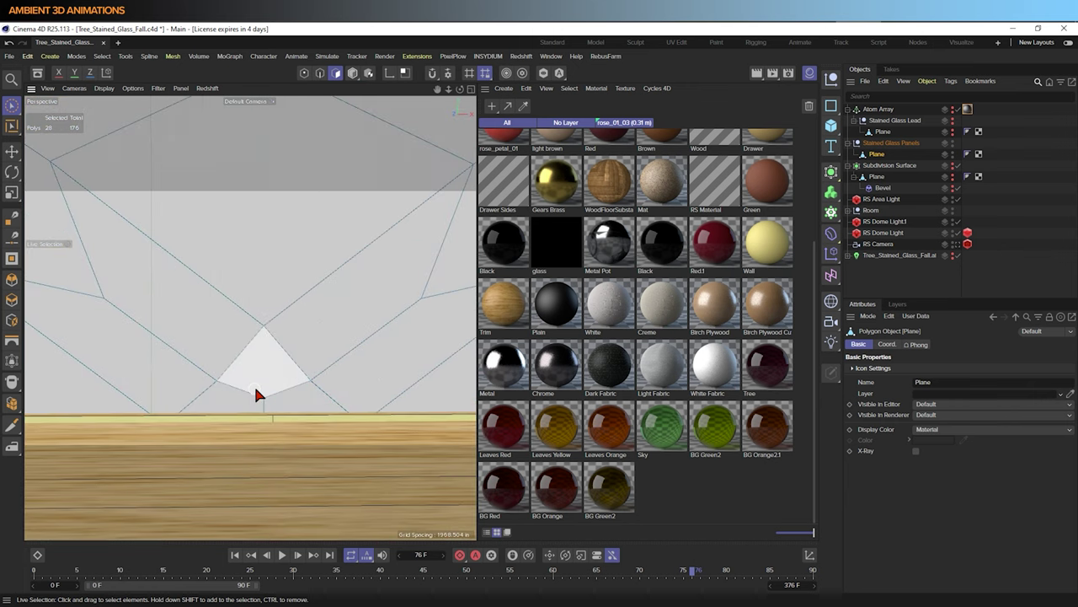
{"action": "left_click", "coordinate": [352, 386], "text": "shift"}
{"action": "left_click_drag", "start_coordinate": [352, 386], "coordinate": [345, 339], "text": "alt"}
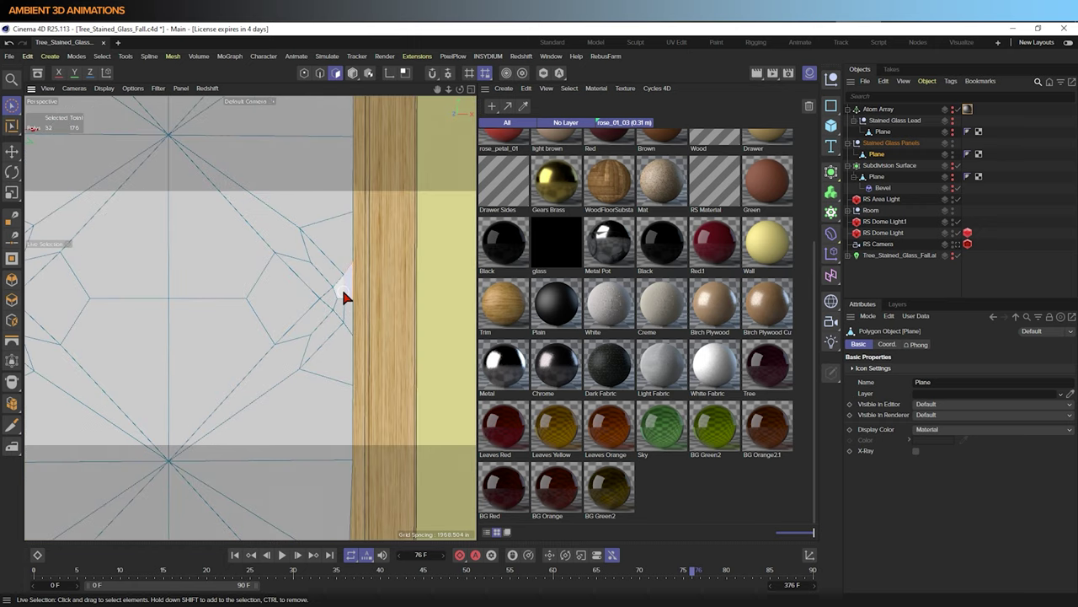
{"action": "left_click", "coordinate": [185, 385], "text": "shift"}
{"action": "key", "text": "s"}
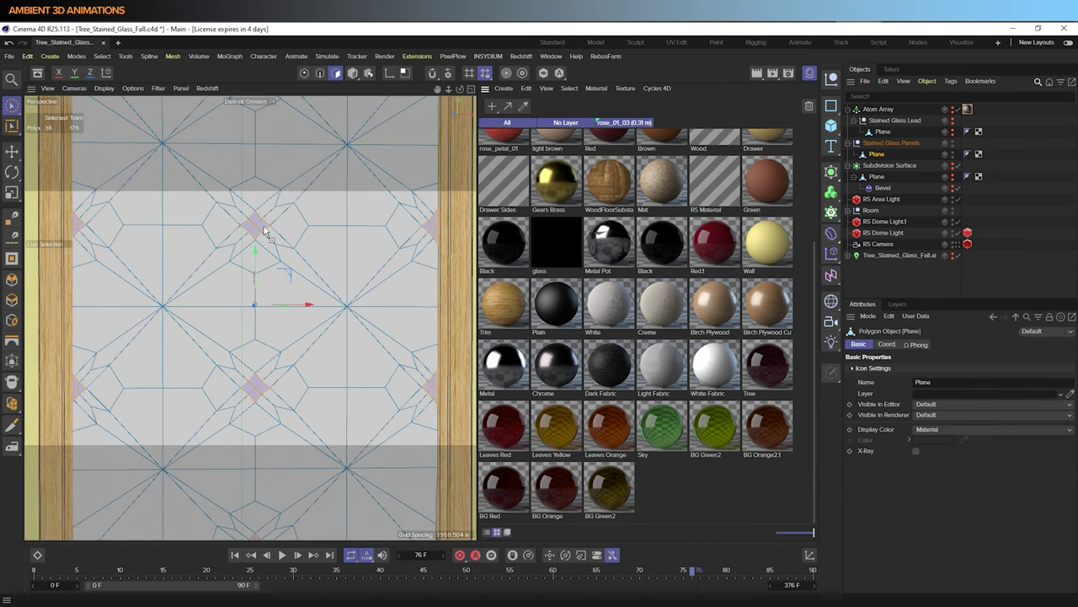
{"action": "left_click_drag", "start_coordinate": [263, 226], "coordinate": [263, 227]}
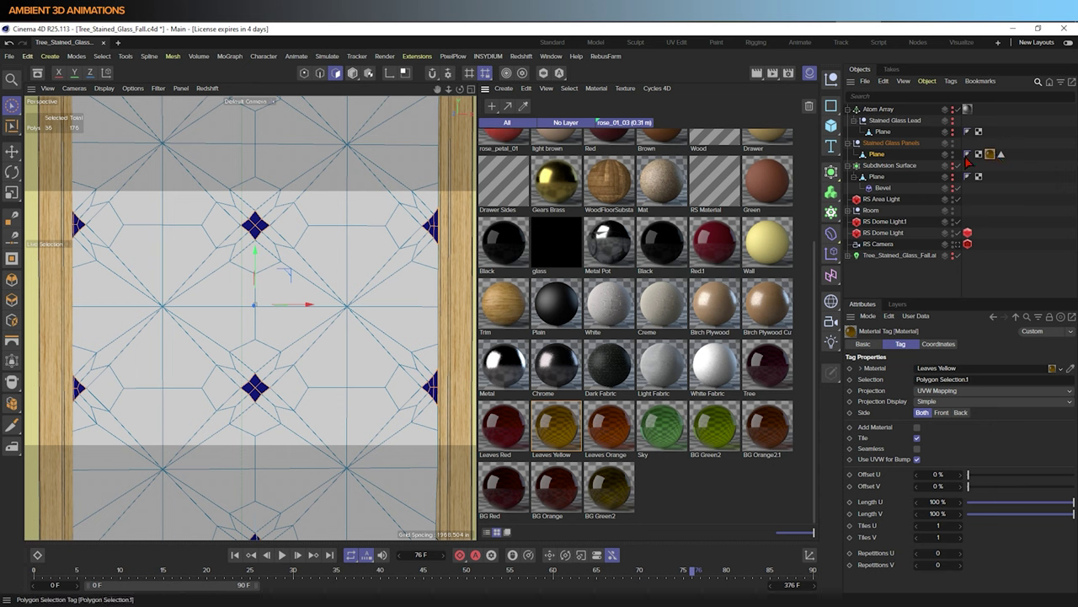
{"action": "left_click", "coordinate": [111, 56]}
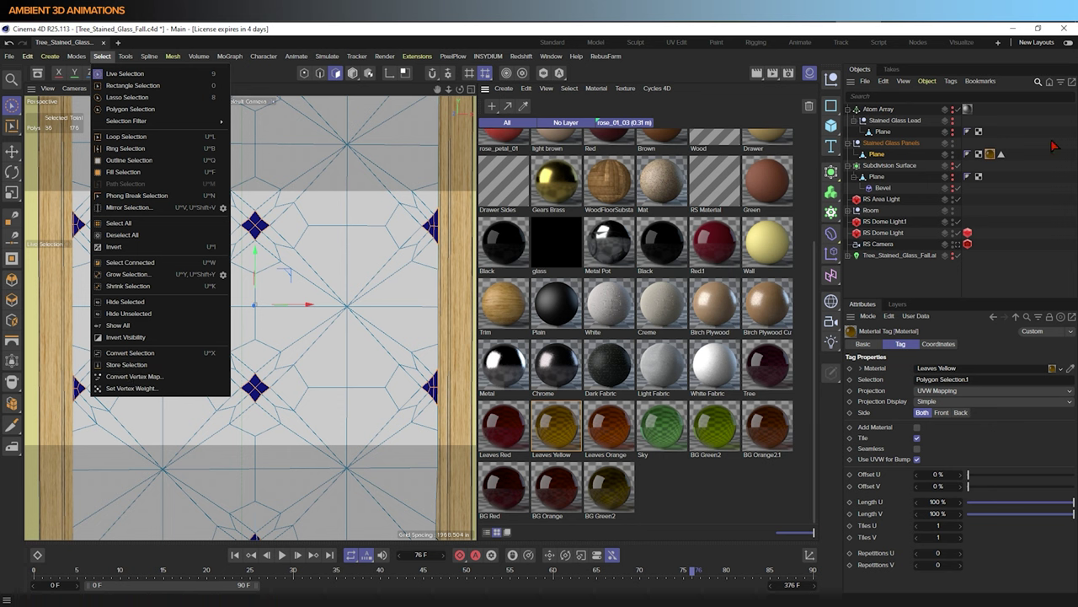
{"action": "left_click", "coordinate": [1015, 163]}
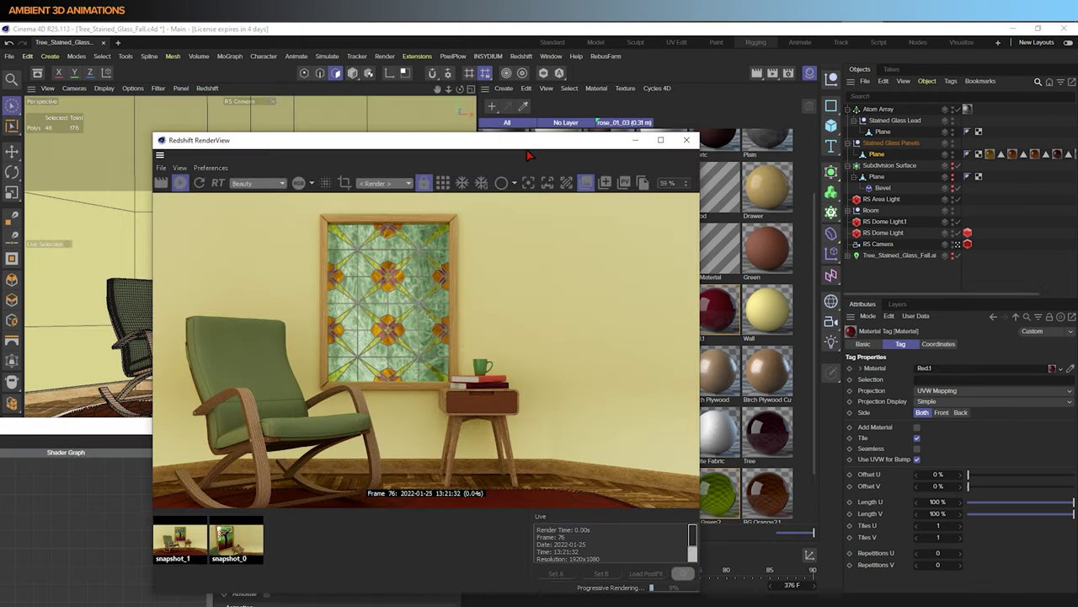
Enlarge the Redshift RenderView to full screen to examine the rendered stained-glass window
{"action": "left_click_drag", "start_coordinate": [453, 138], "coordinate": [493, 278]}
{"action": "double_click", "coordinate": [494, 278]}
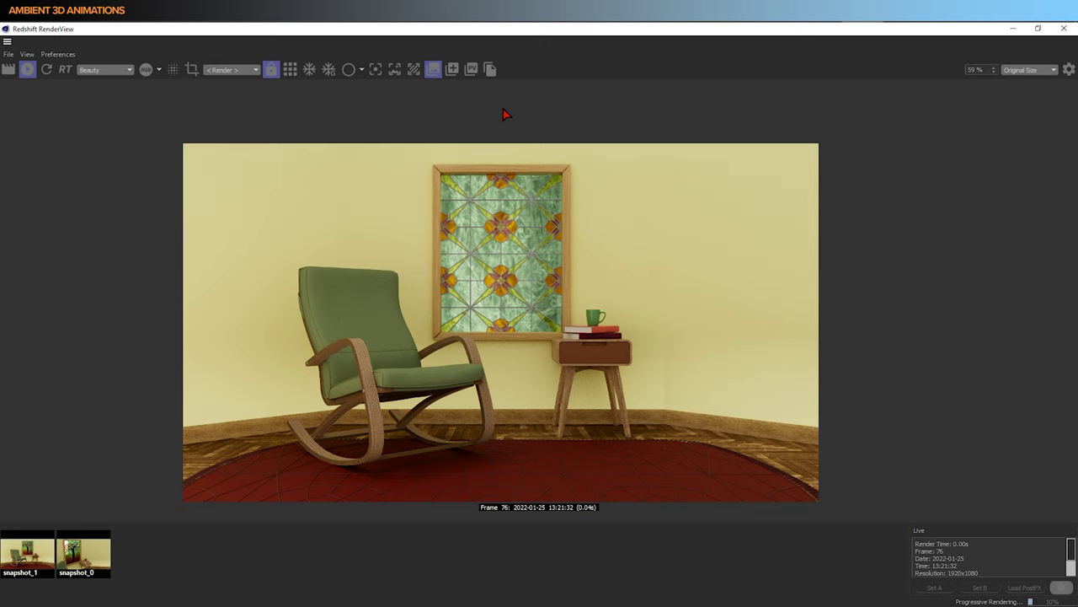